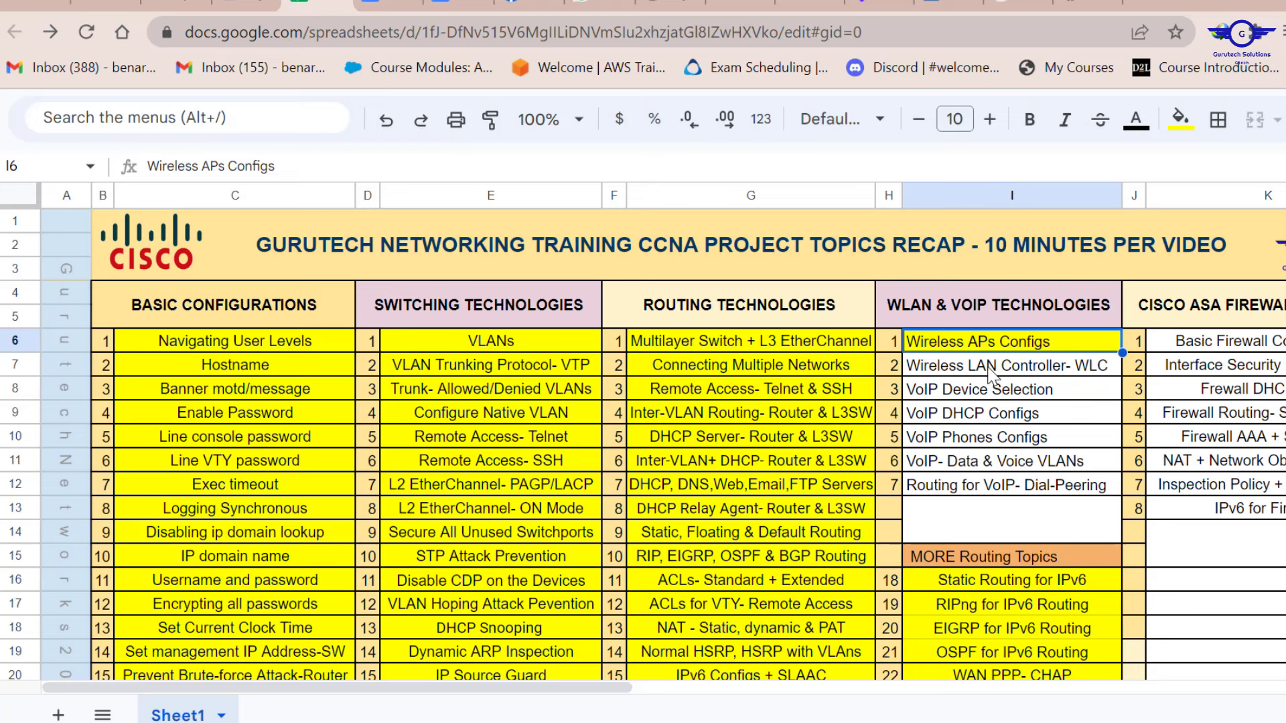
Point out the WLC topic, then select and deselect the four area boxes and smartphones.
left_click(987, 368)
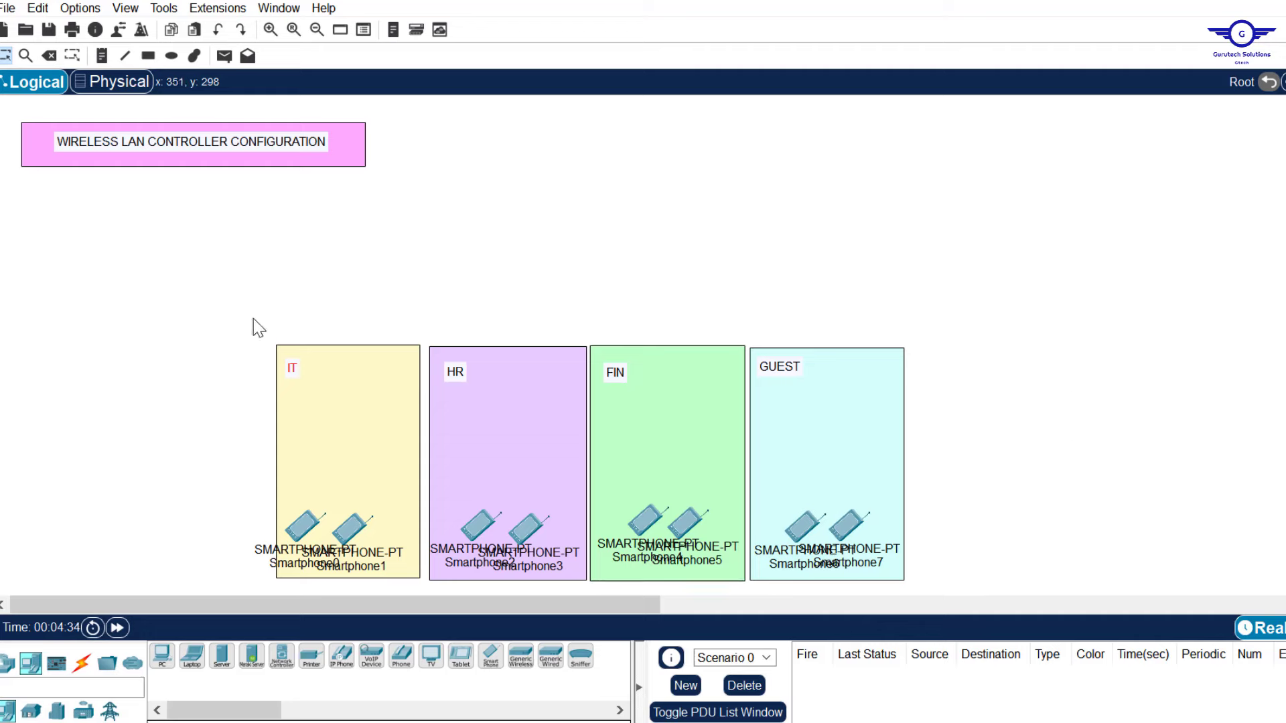
left_click_drag(253, 319, 964, 596)
left_click(1083, 239)
Place a 2504 wireless LAN controller at the upper right of the canvas.
left_click(8, 666)
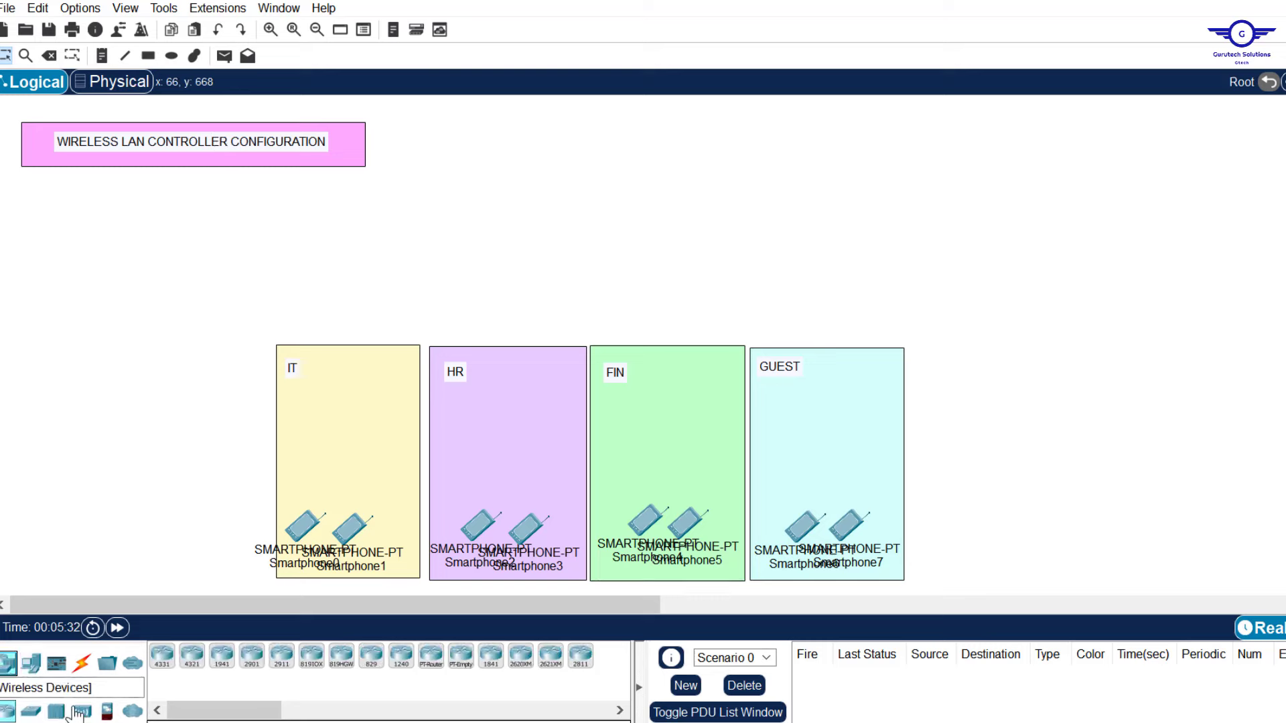
left_click(80, 713)
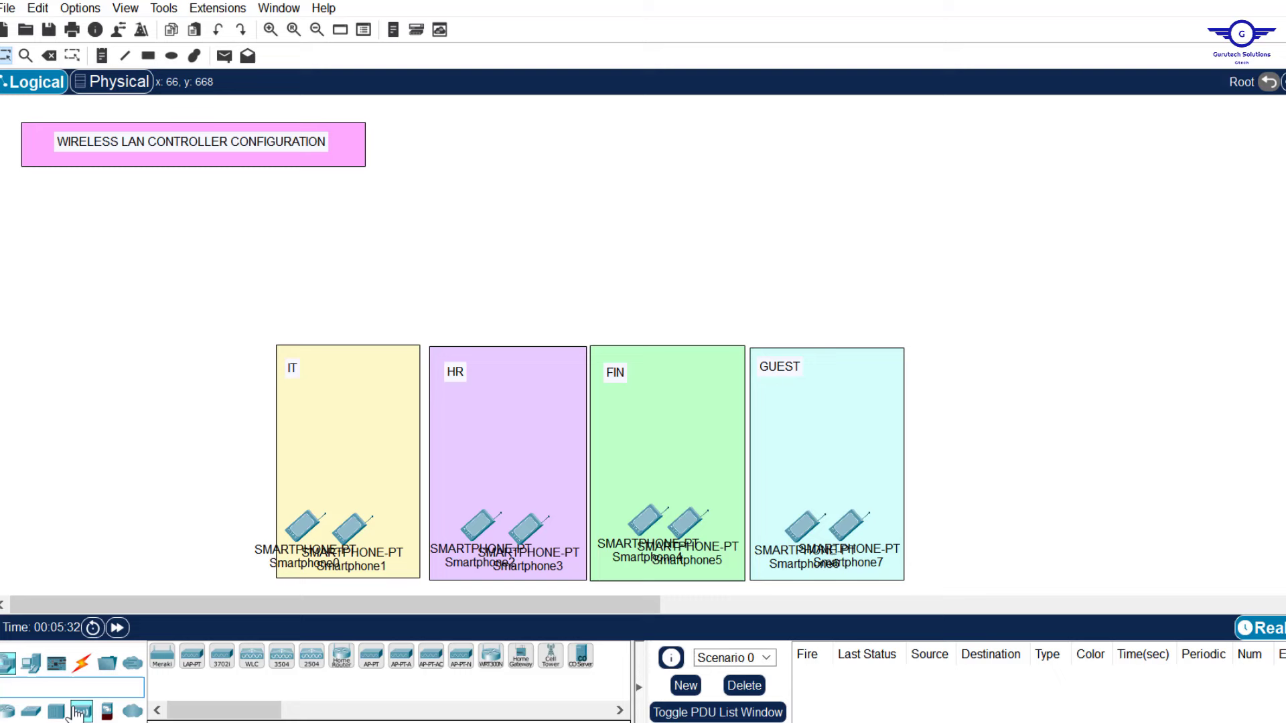
left_click(312, 660)
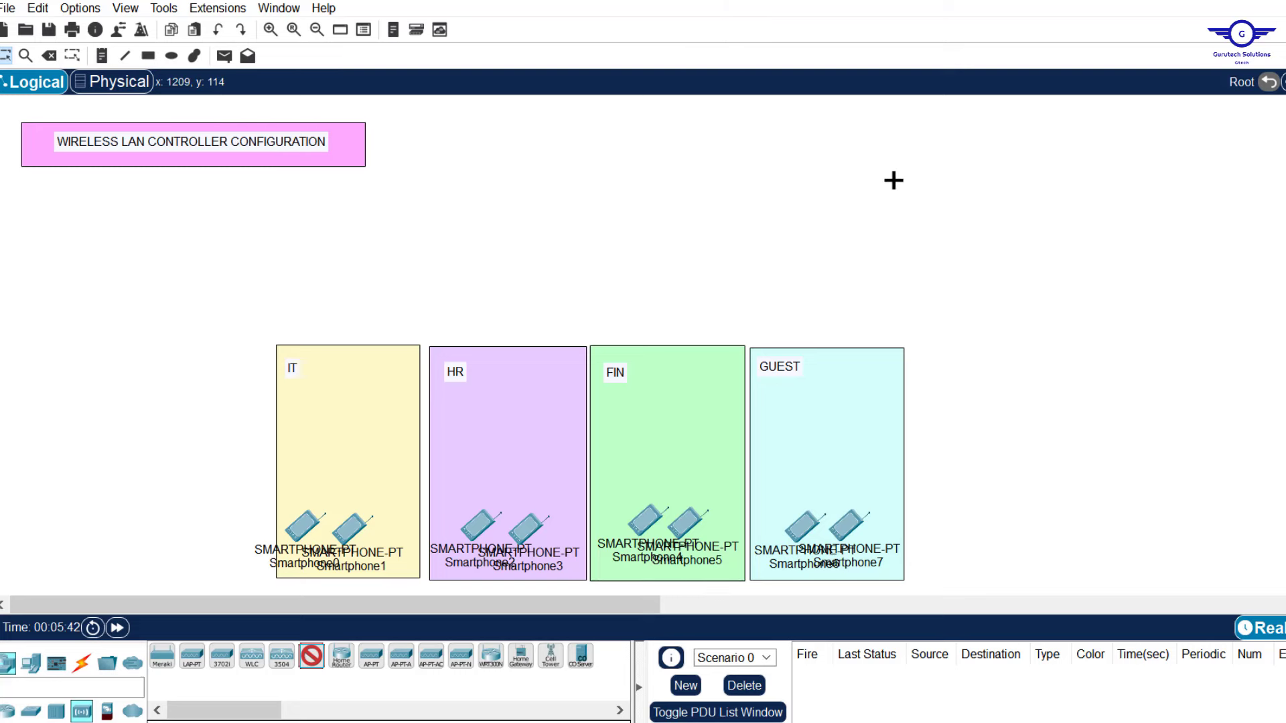
left_click(893, 180)
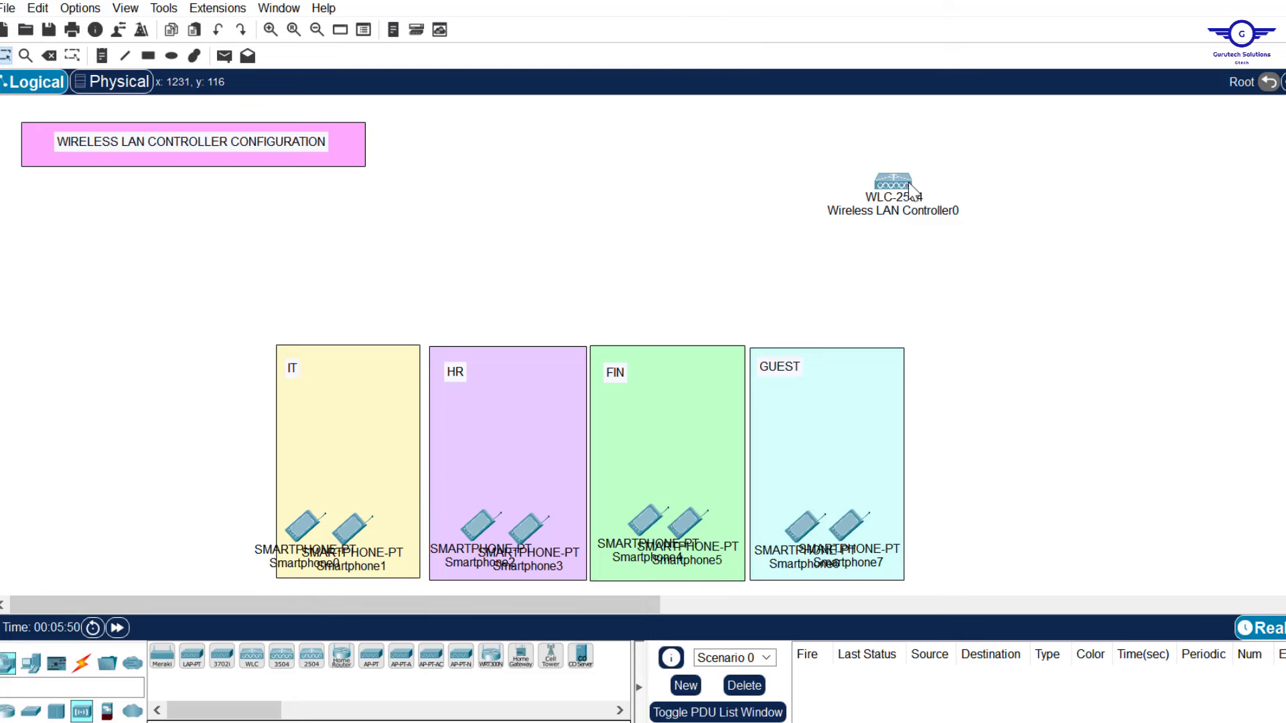
mouse_move(908, 182)
left_mouse_down()
mouse_move(904, 172)
mouse_move(918, 172)
left_mouse_up()
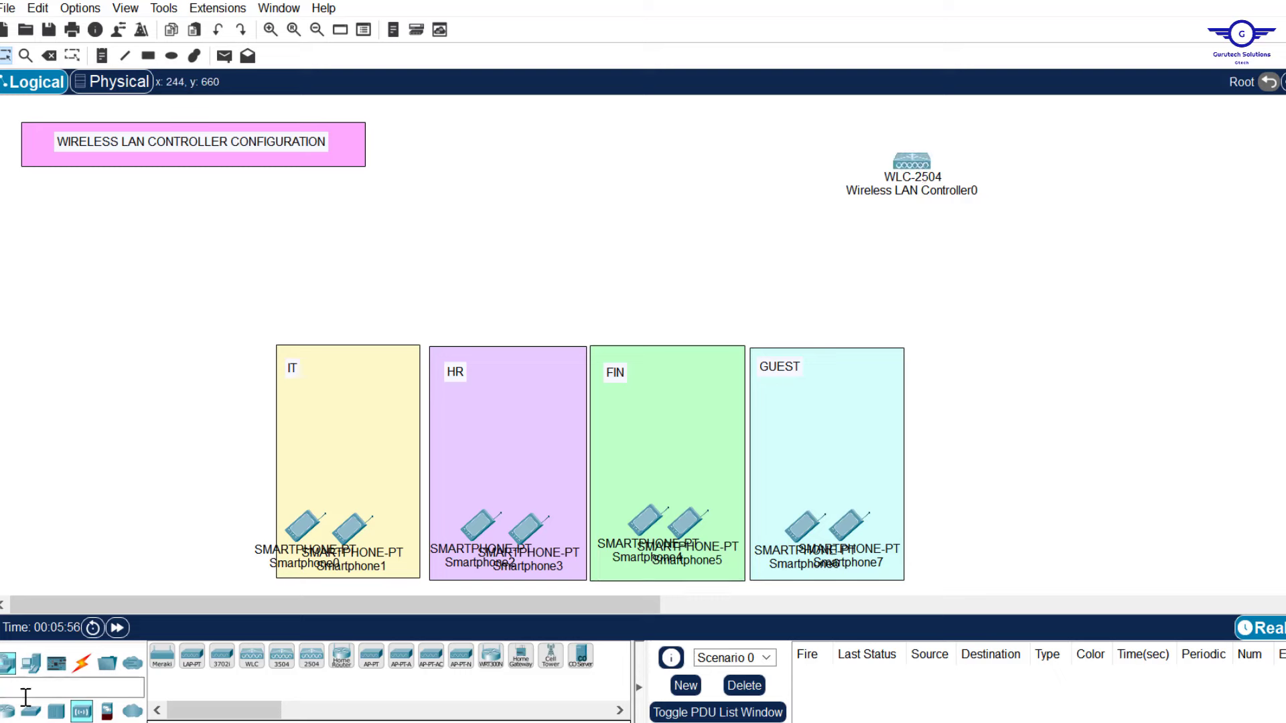
left_click(30, 711)
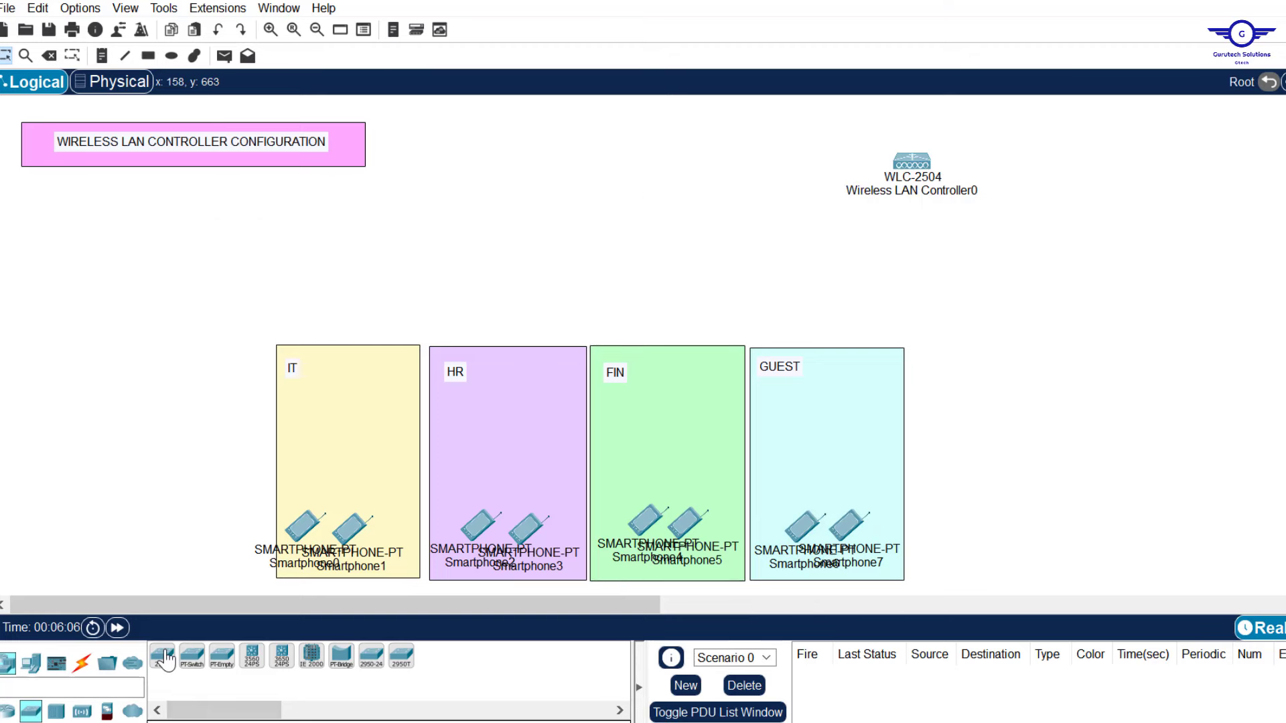
Place a 2960 switch left of the WLC and nudge both into position.
left_click_drag(162, 655, 606, 214)
left_click_drag(920, 168, 913, 194)
left_click_drag(601, 203, 617, 201)
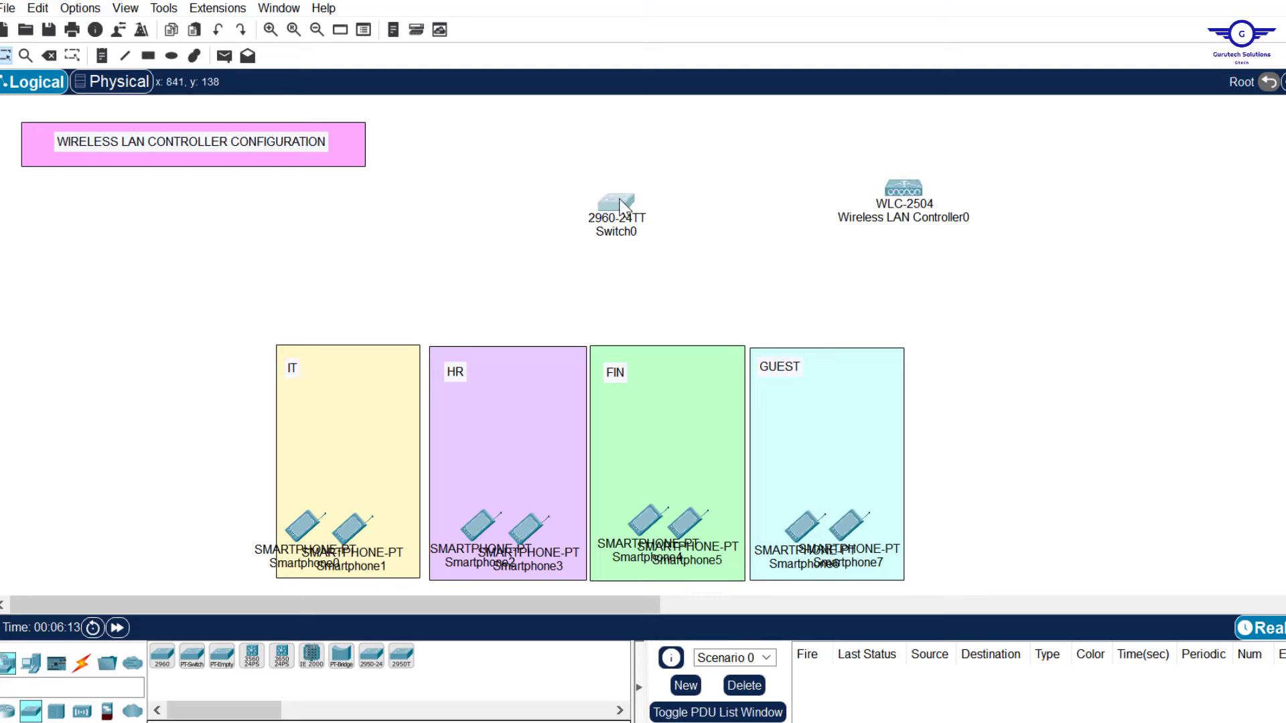
left_click(745, 273)
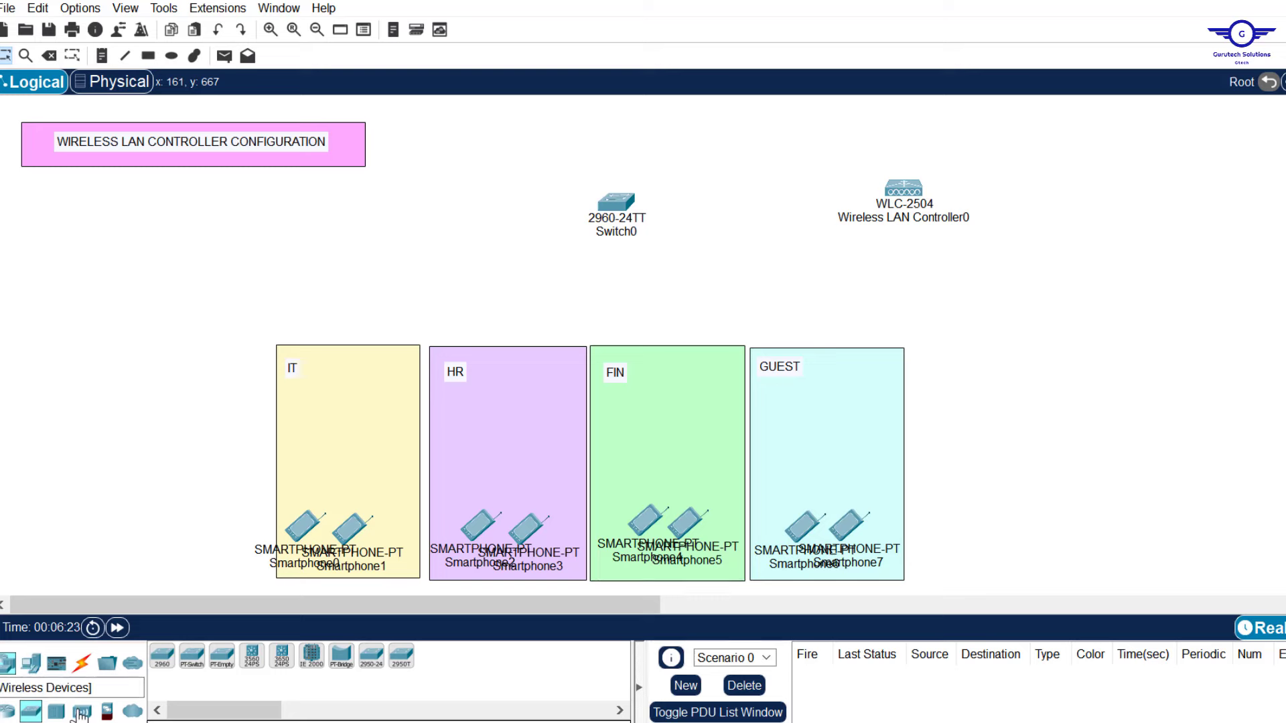
left_click(81, 712)
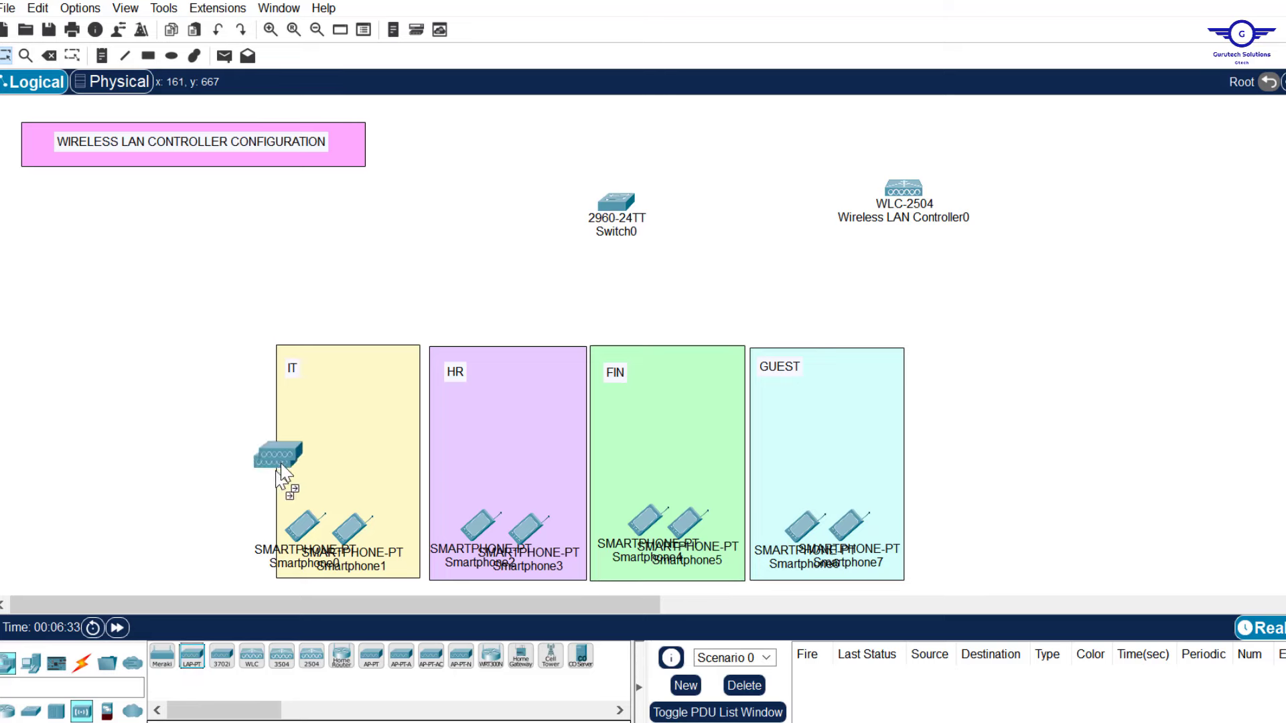
Place a lightweight access point in each of the IT, HR, FIN and GUEST areas.
left_click_drag(280, 464, 344, 408)
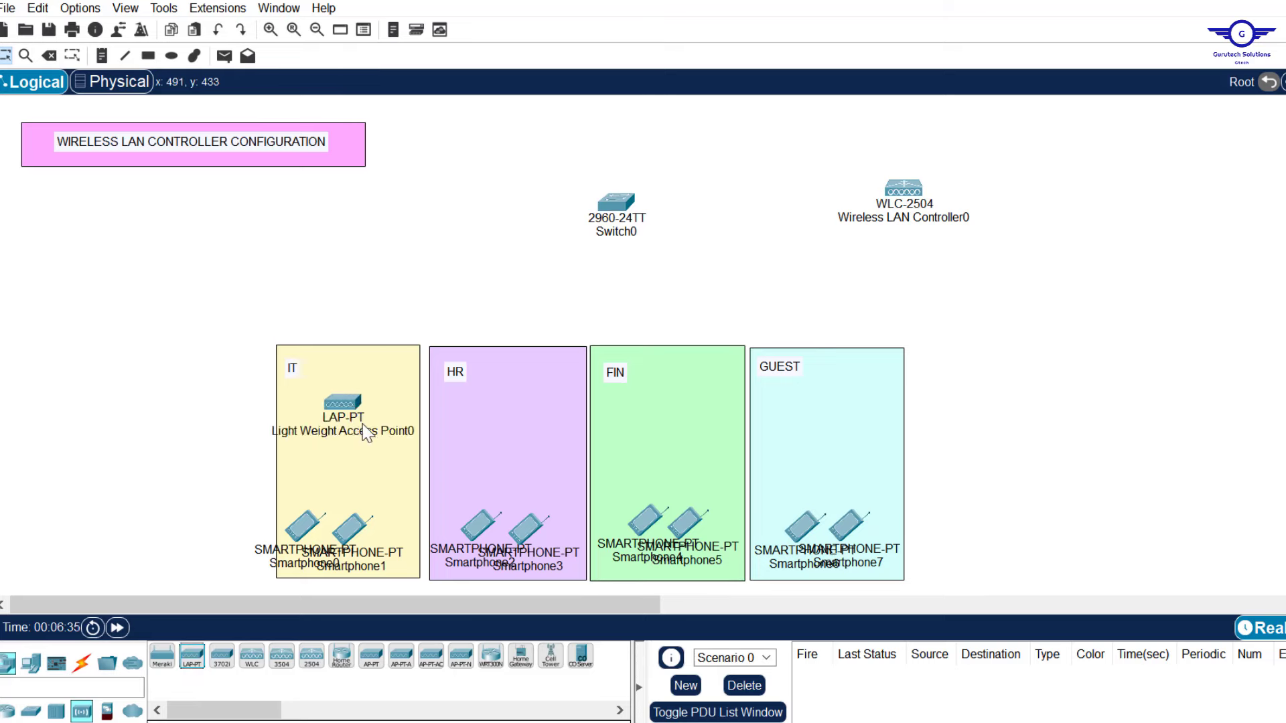
left_click(381, 435)
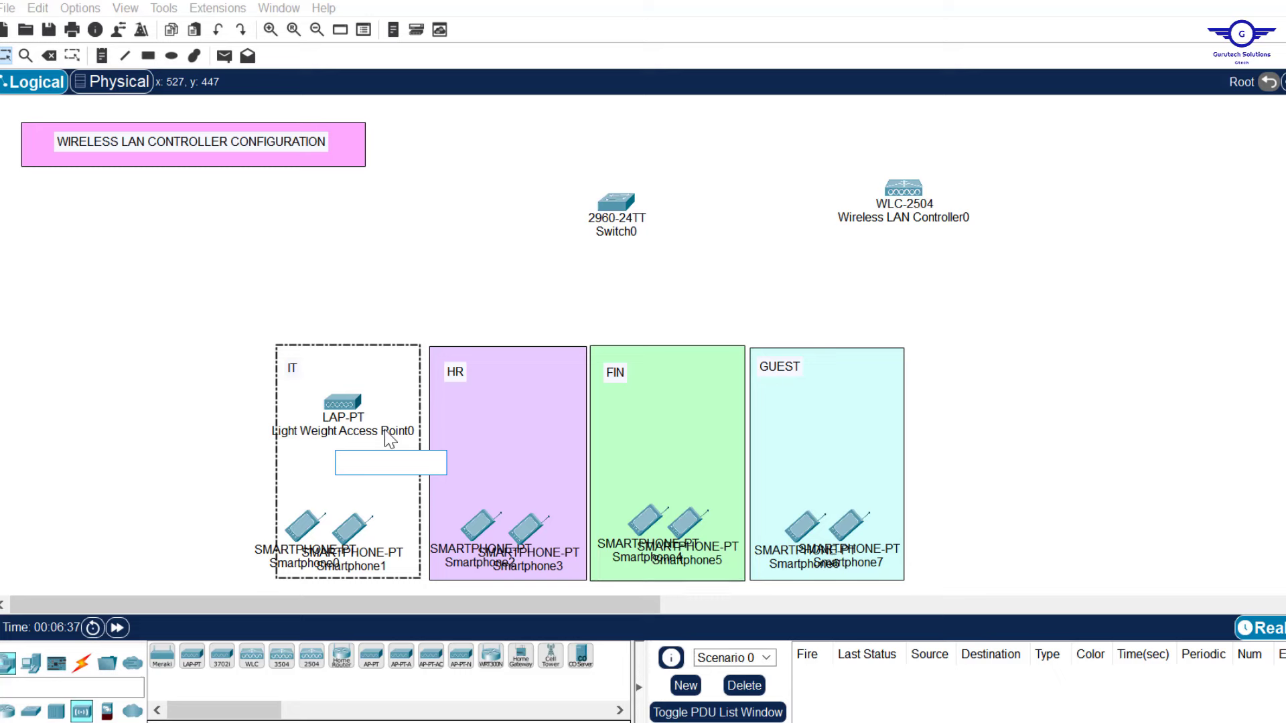
left_click(211, 499)
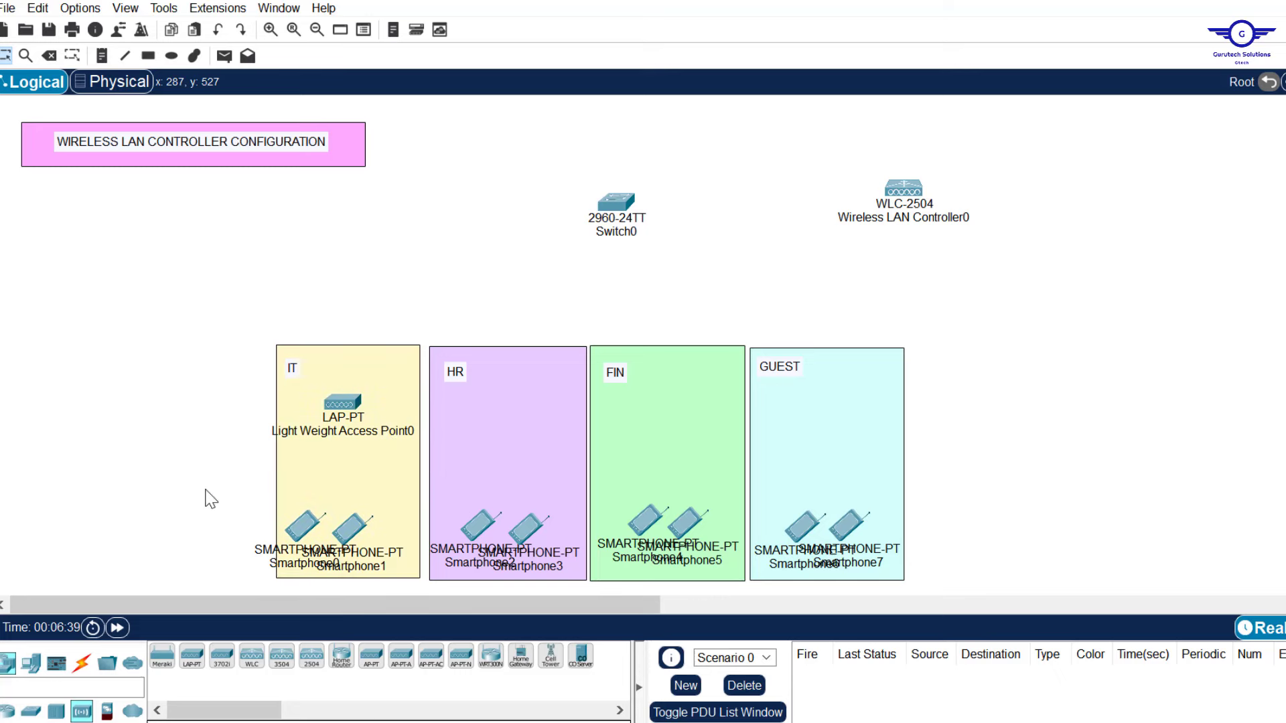
left_click_drag(192, 657, 509, 402)
left_click_drag(192, 658, 670, 392)
left_click_drag(192, 658, 826, 401)
left_click(493, 409)
left_click_drag(502, 407, 502, 387)
left_click_drag(343, 402, 345, 379)
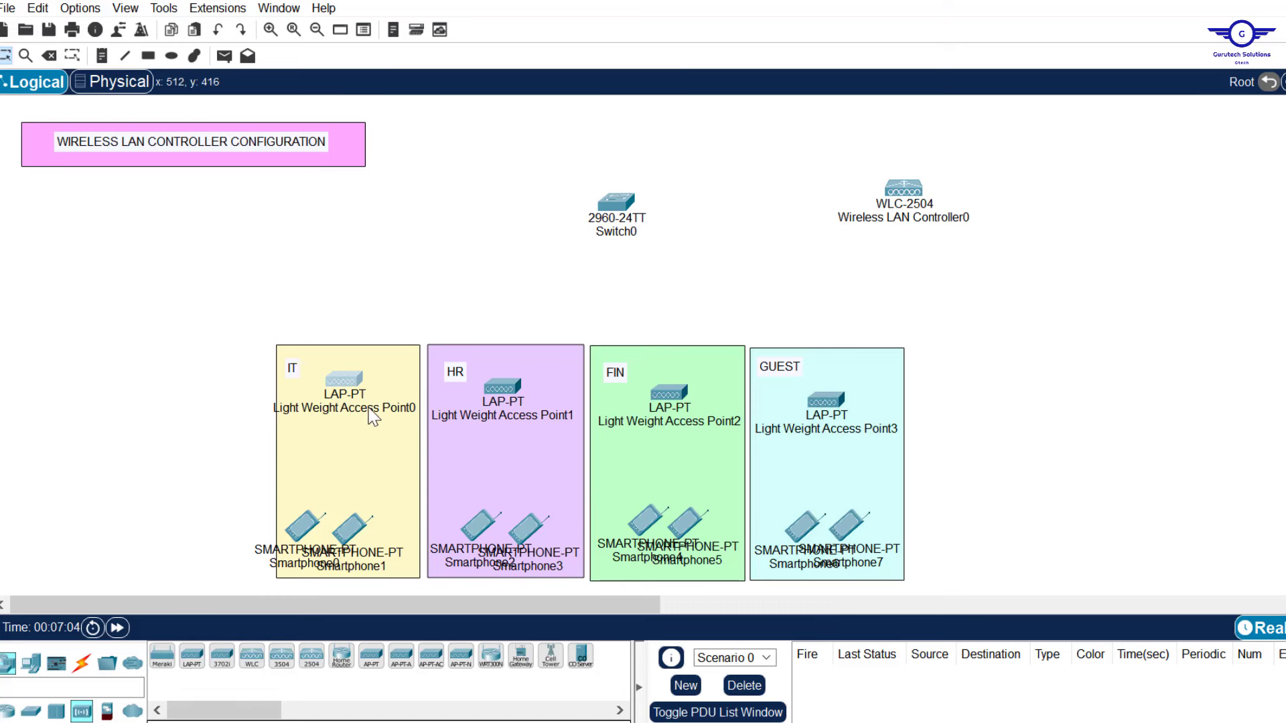
Rename the access points IT-AP, HR-AP, FIN-AP and GUEST-AP.
left_click(352, 422)
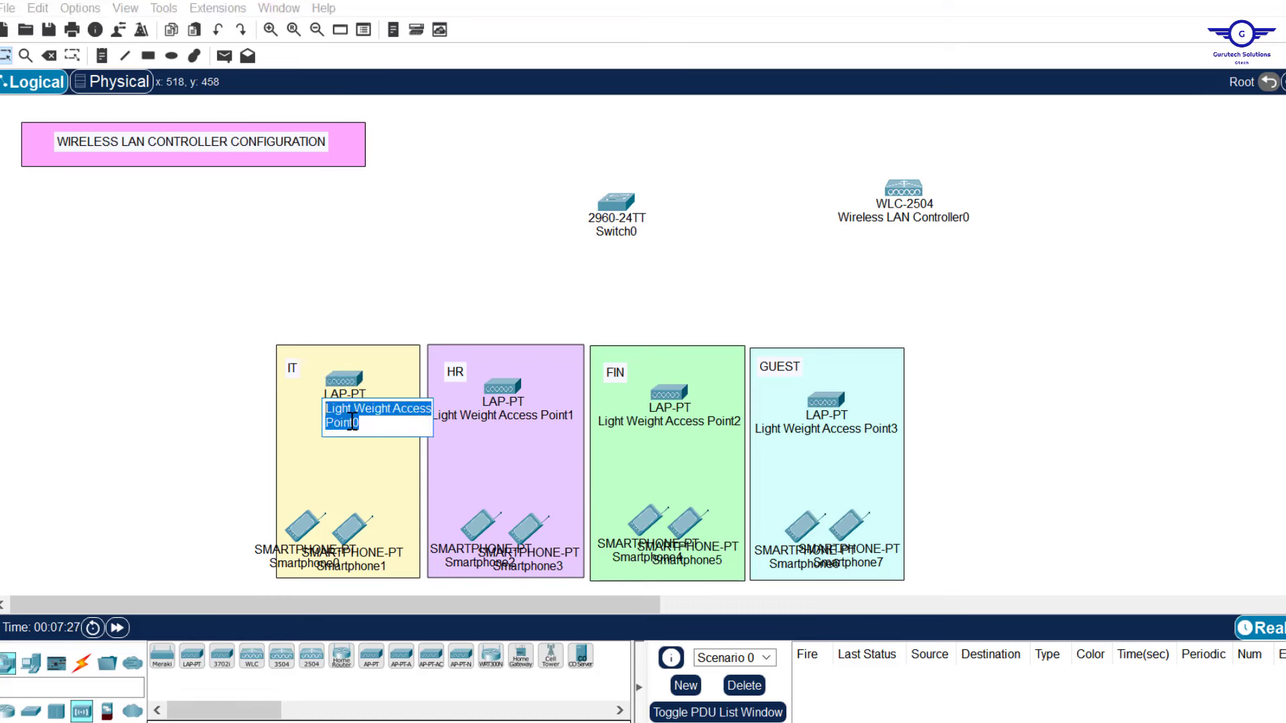
key("BackSpace")
type("IT")
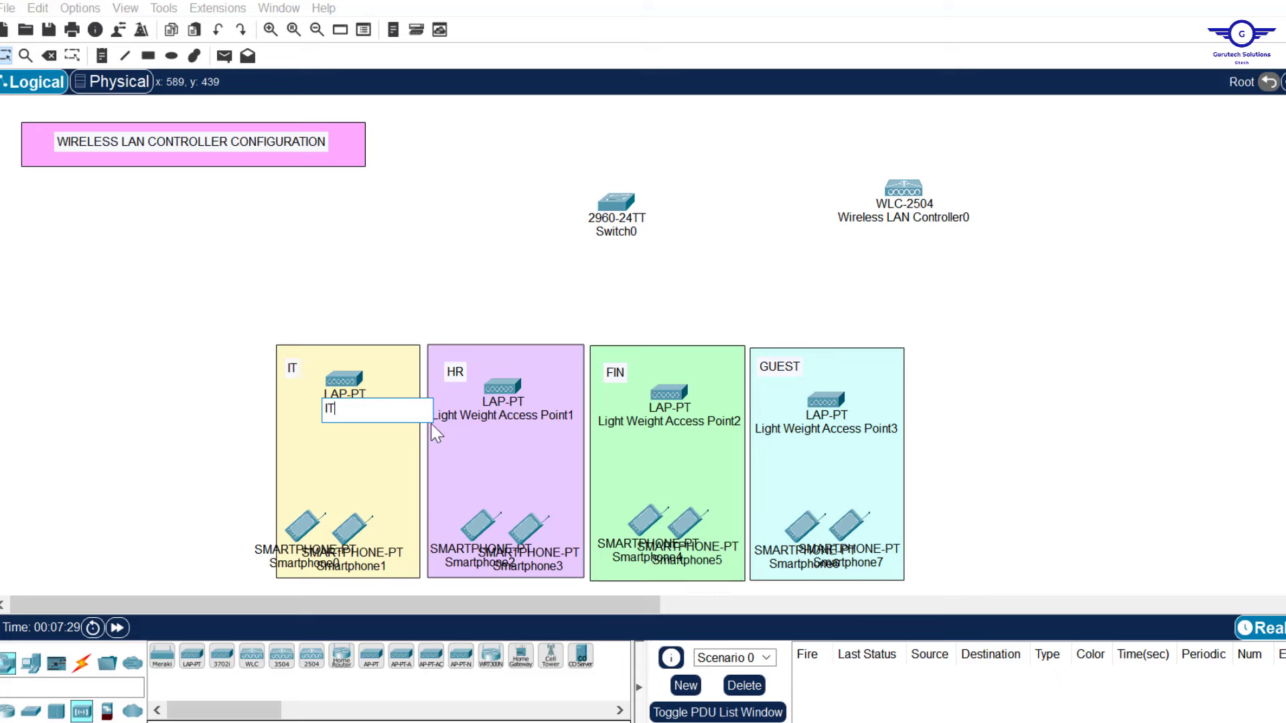
type("-AP")
left_click(562, 420)
left_click(496, 420)
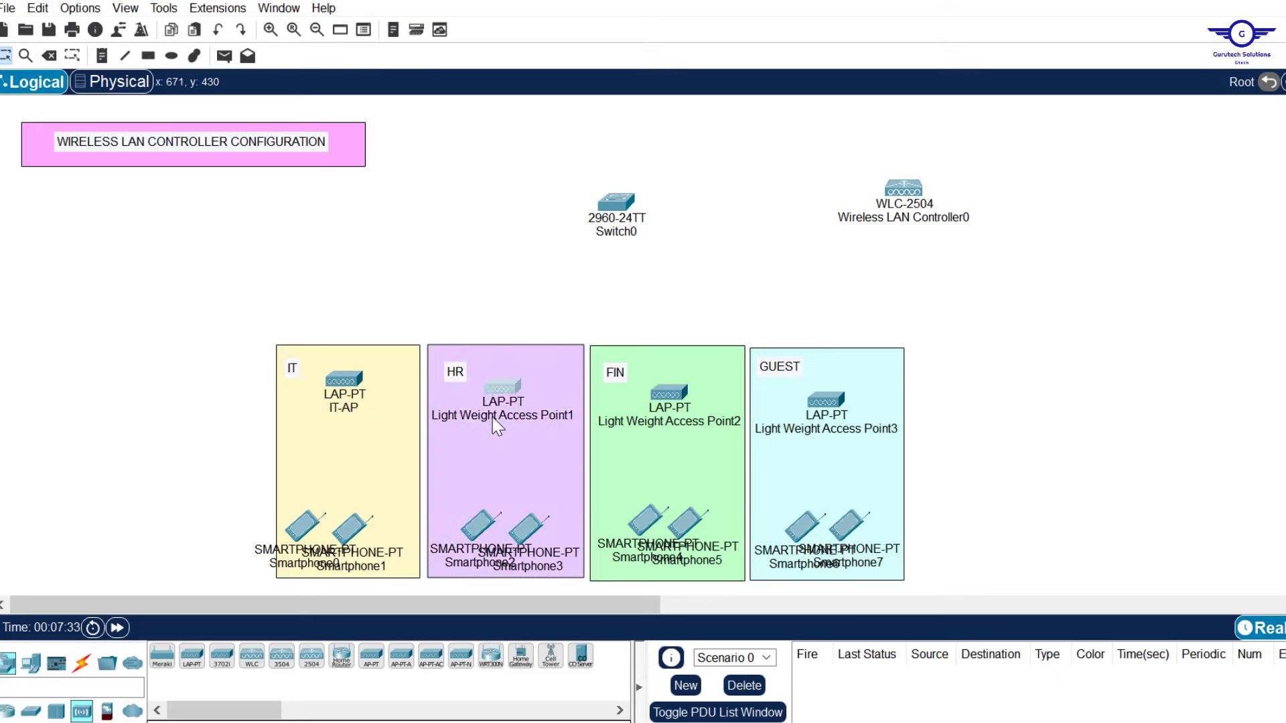
type("HR-AP")
left_click(692, 422)
type("FIN-AP")
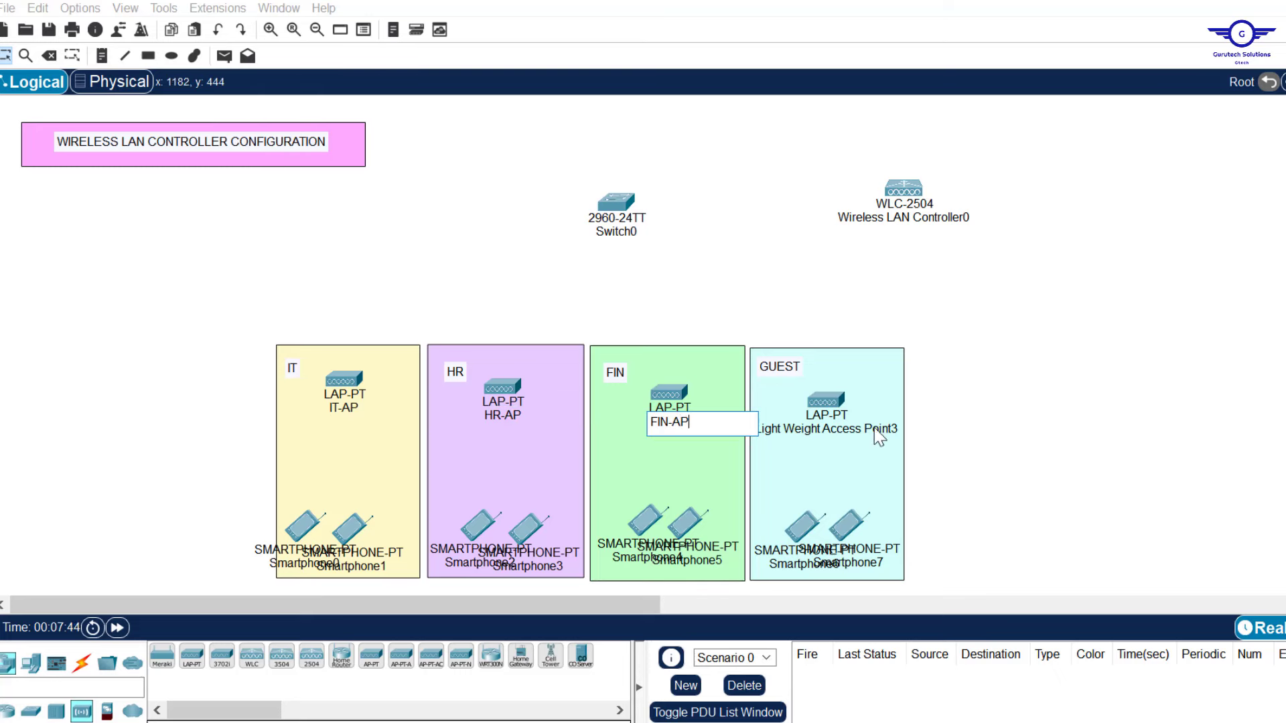
left_click(826, 429)
key("ctrl+a")
type("GUEST-AP")
left_click(1068, 332)
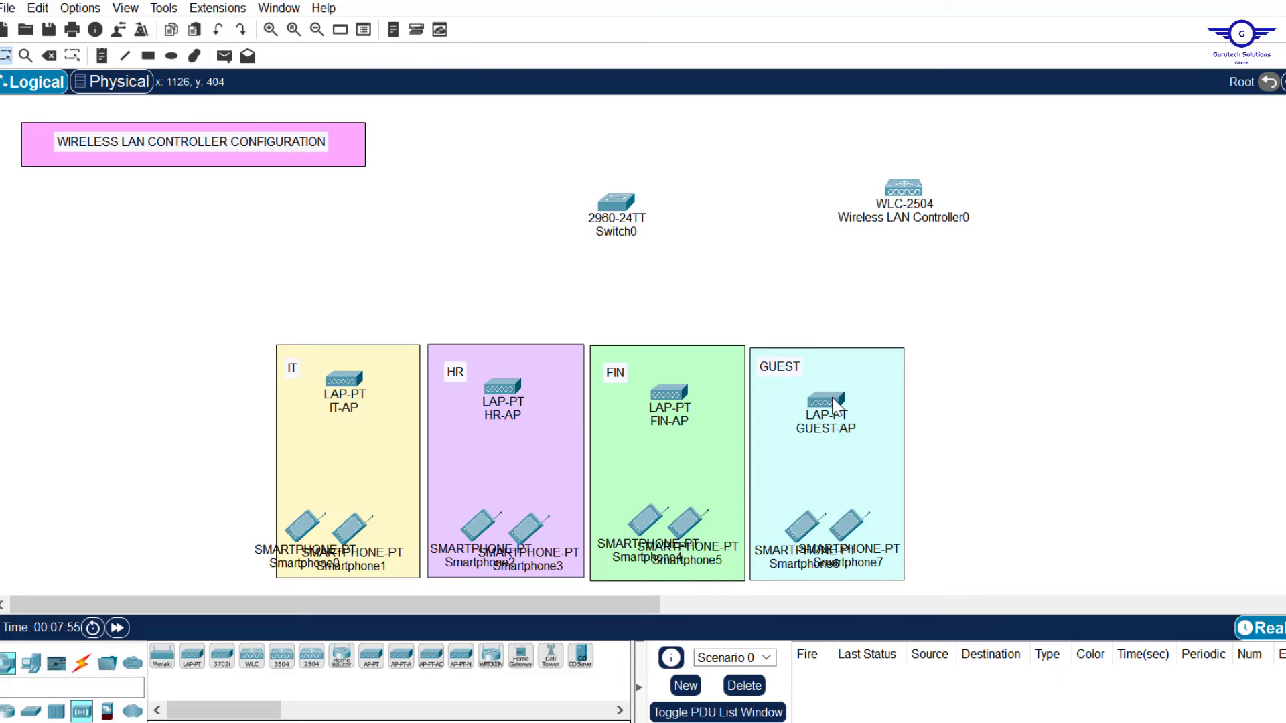
left_click_drag(834, 402, 834, 397)
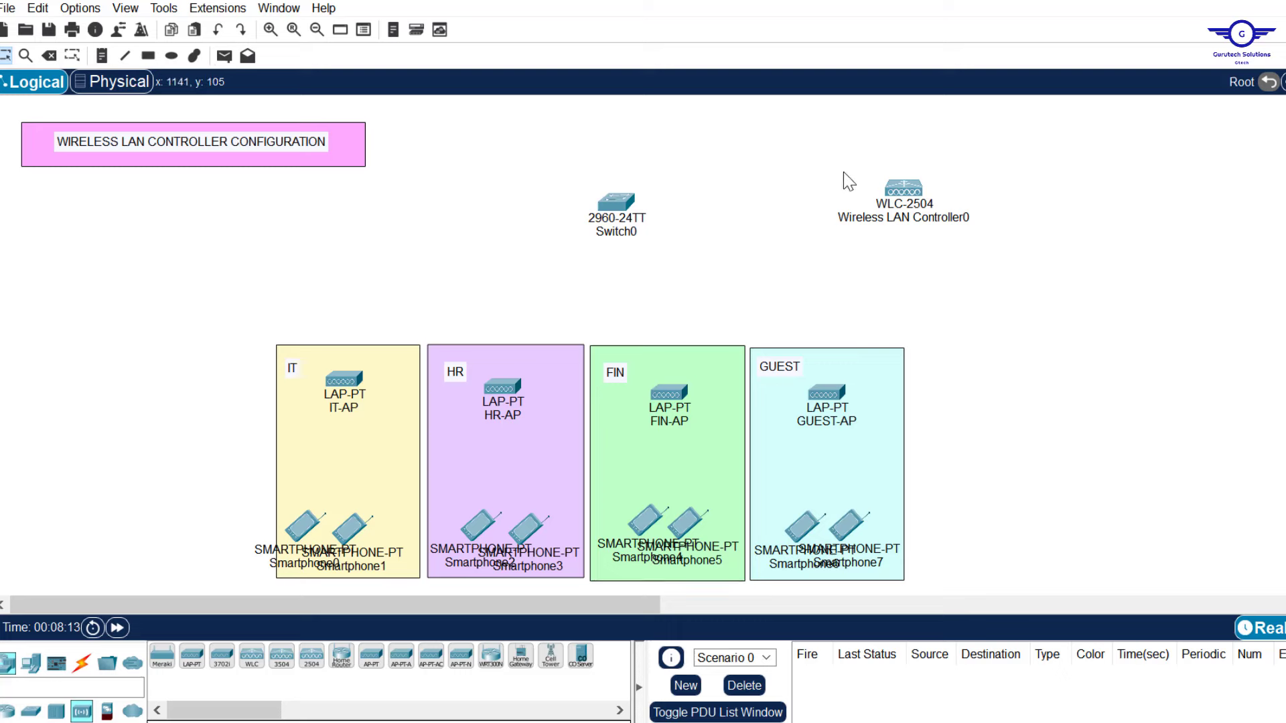
Add a server near the top of the canvas and rename it DHCP-SERVER.
left_click_drag(843, 172, 1007, 290)
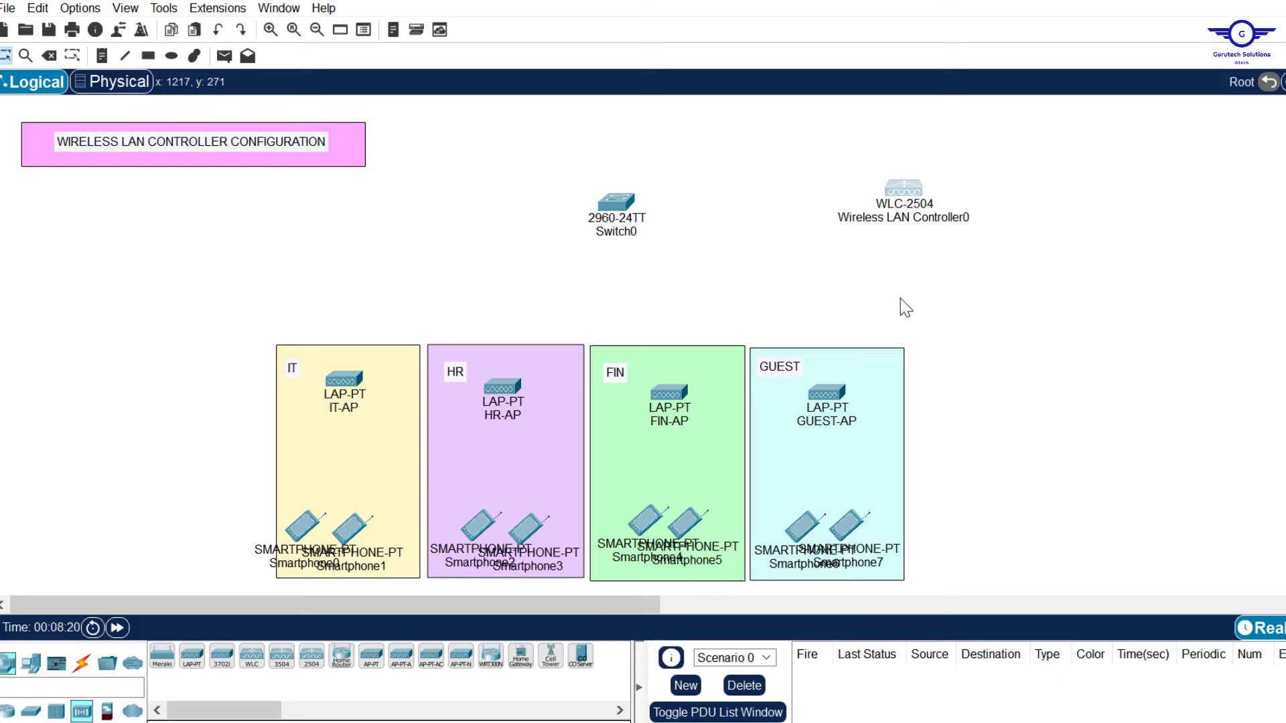
left_click(31, 663)
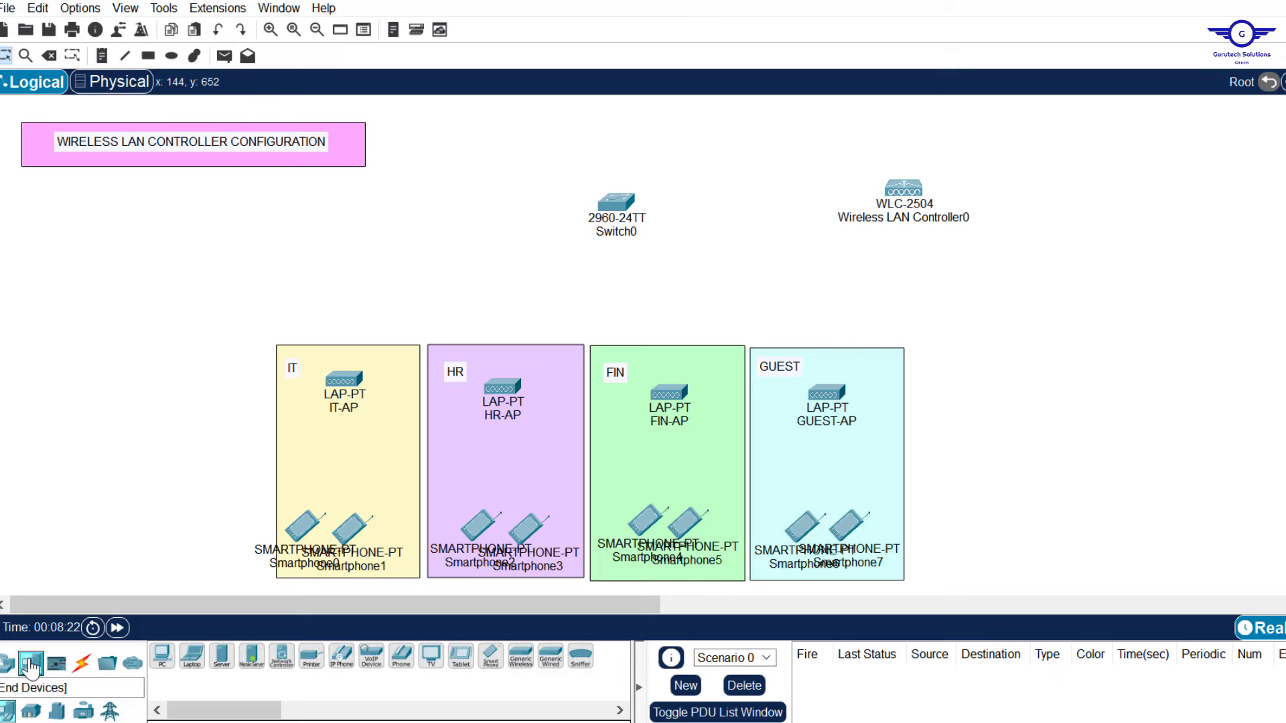
left_click_drag(219, 678, 495, 99)
left_click(470, 119)
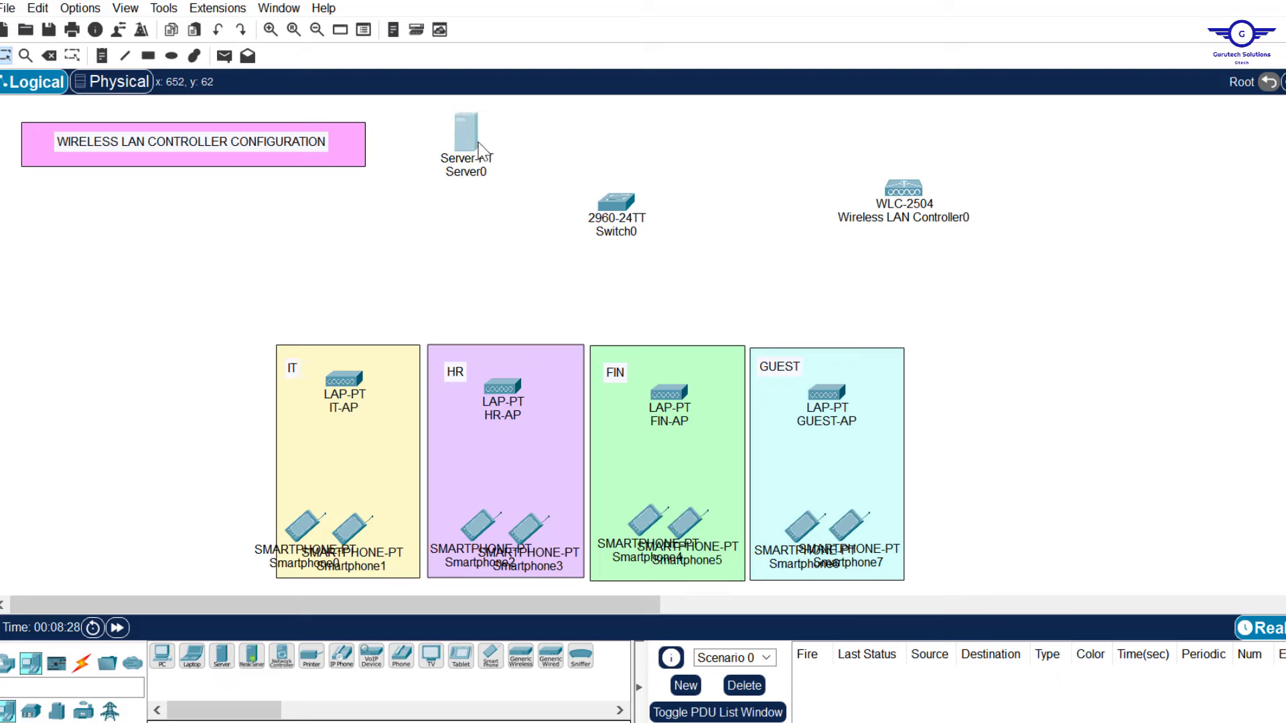
left_click(482, 182)
left_click_drag(502, 175, 385, 174)
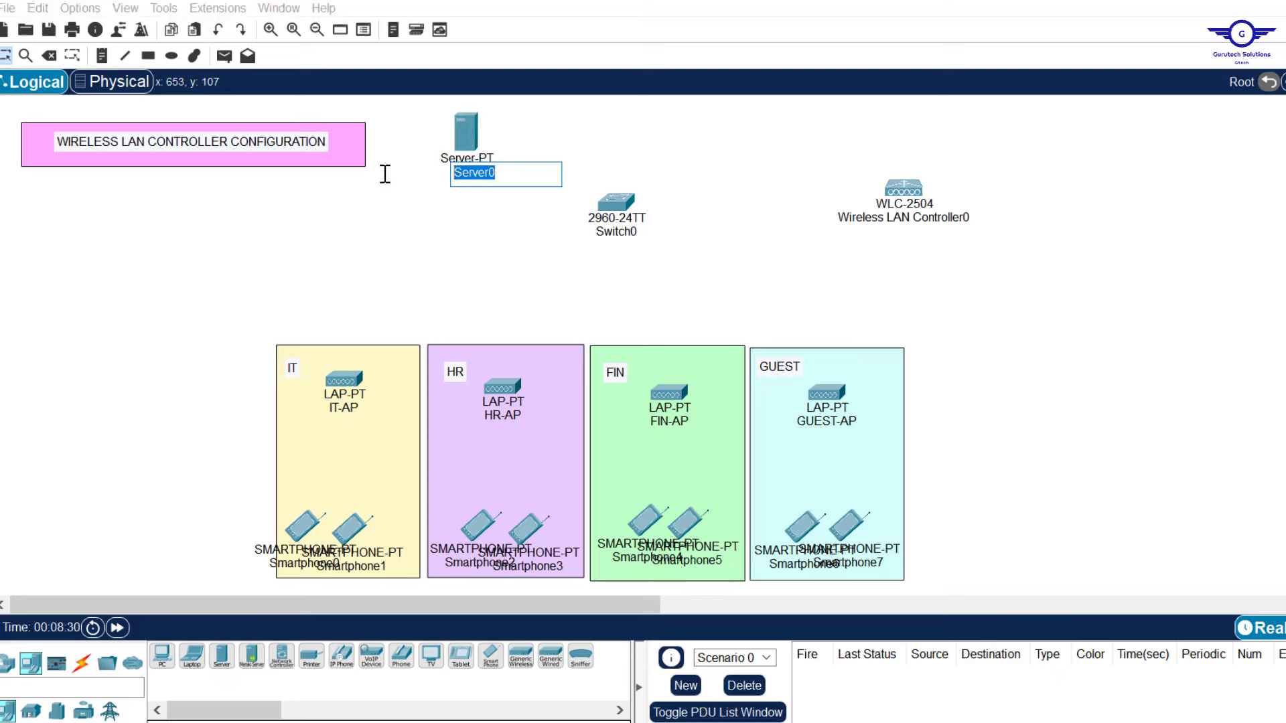
type("DHCP-SERVER")
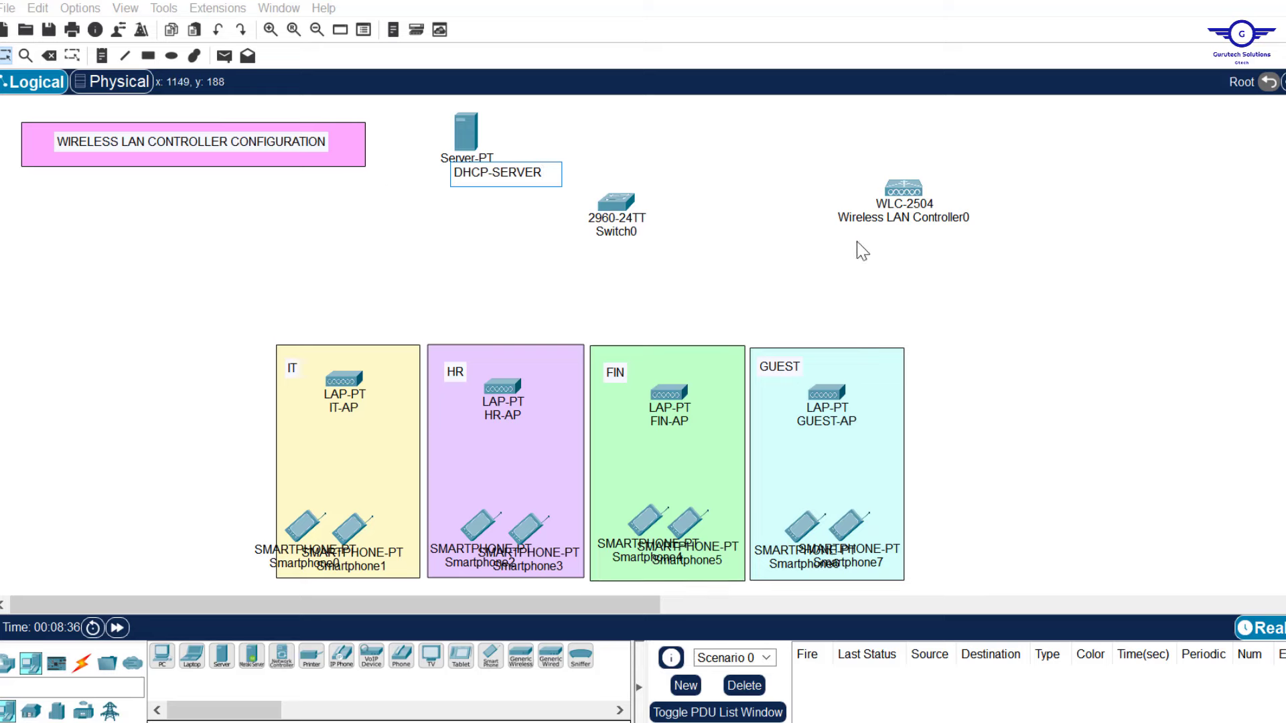
left_click(854, 258)
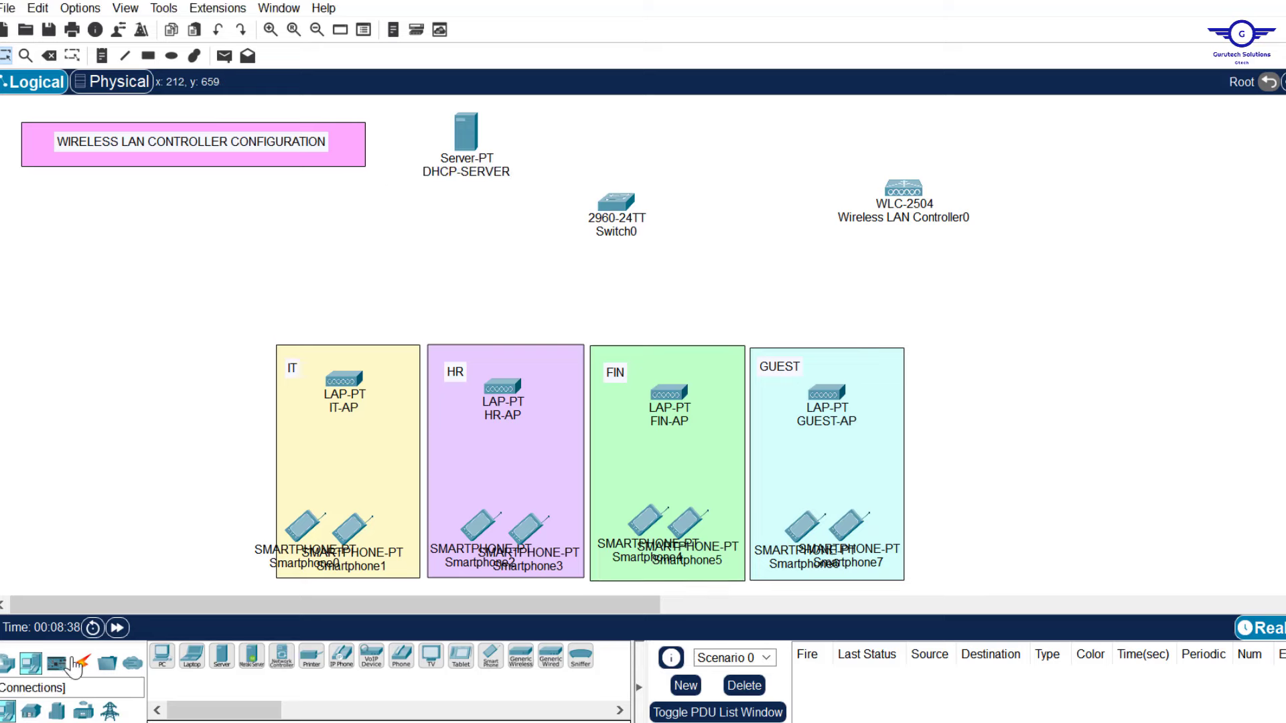
Place a PC at the far right of the canvas.
left_click(881, 154)
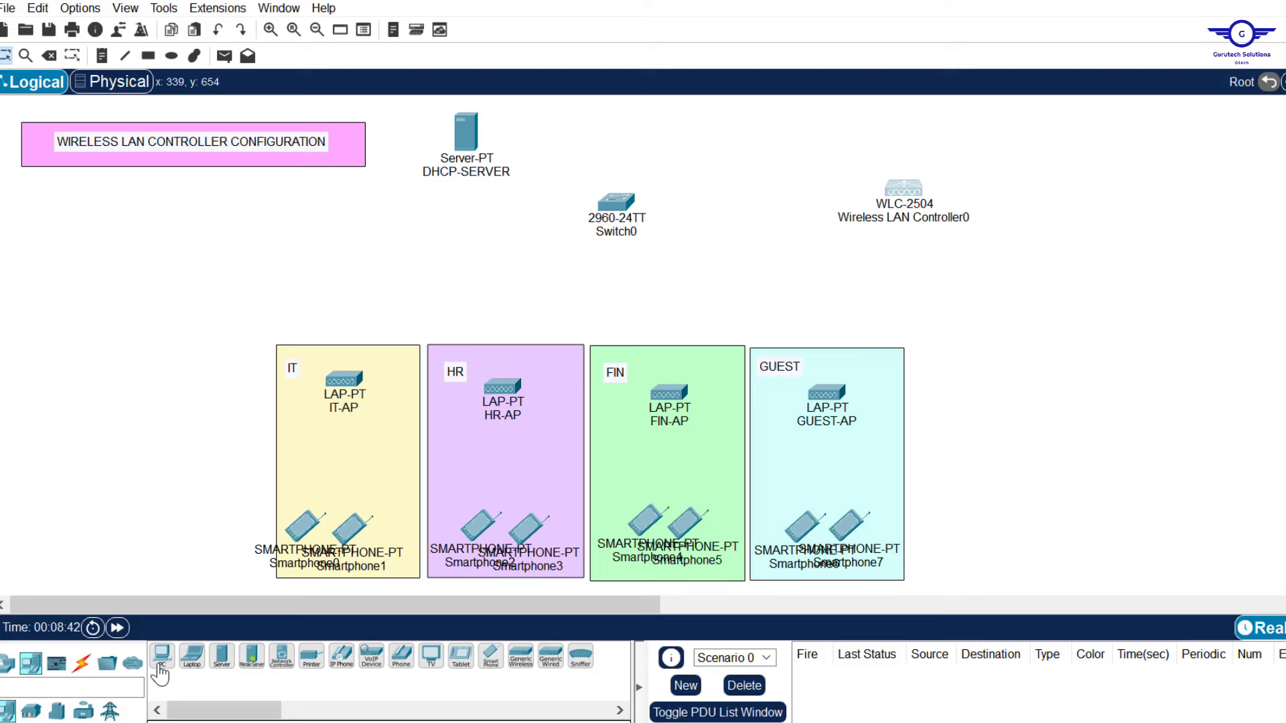
left_click_drag(161, 673, 1123, 178)
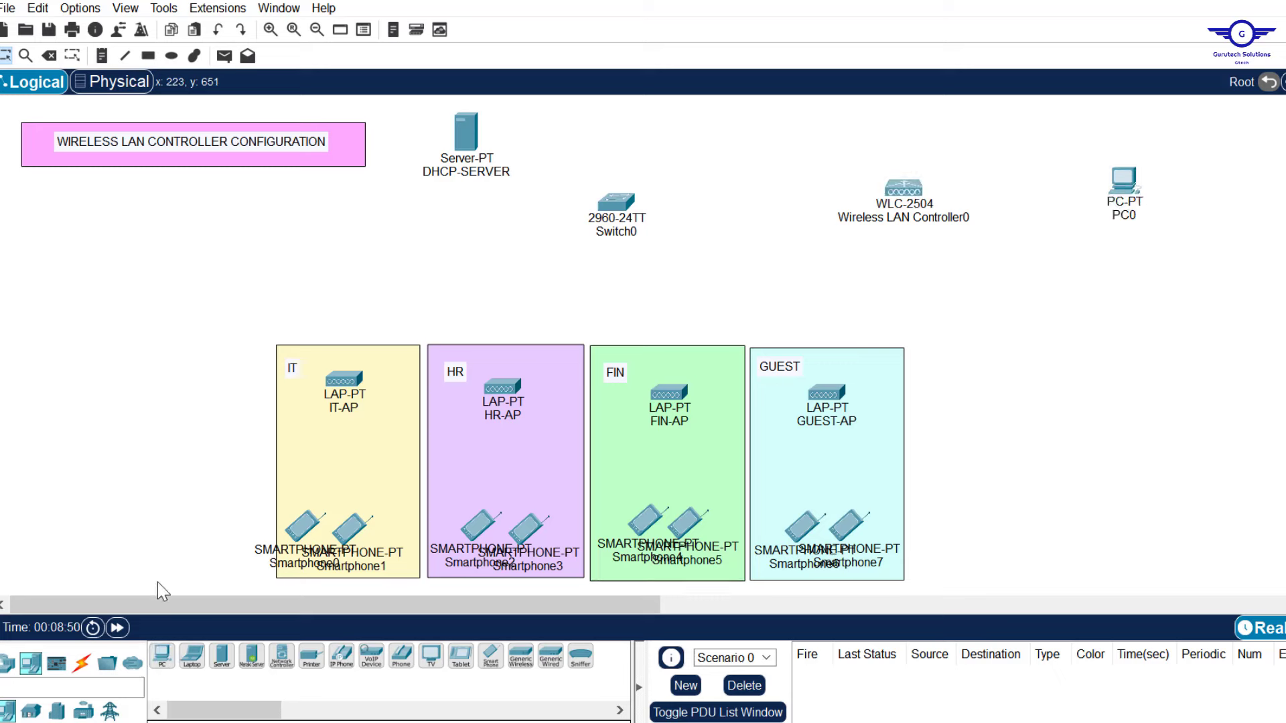
left_click(81, 663)
Cable Switch0 to DHCP-SERVER, IT-AP, HR-AP, FIN-AP and GUEST-AP with automatic cables.
left_click(163, 656)
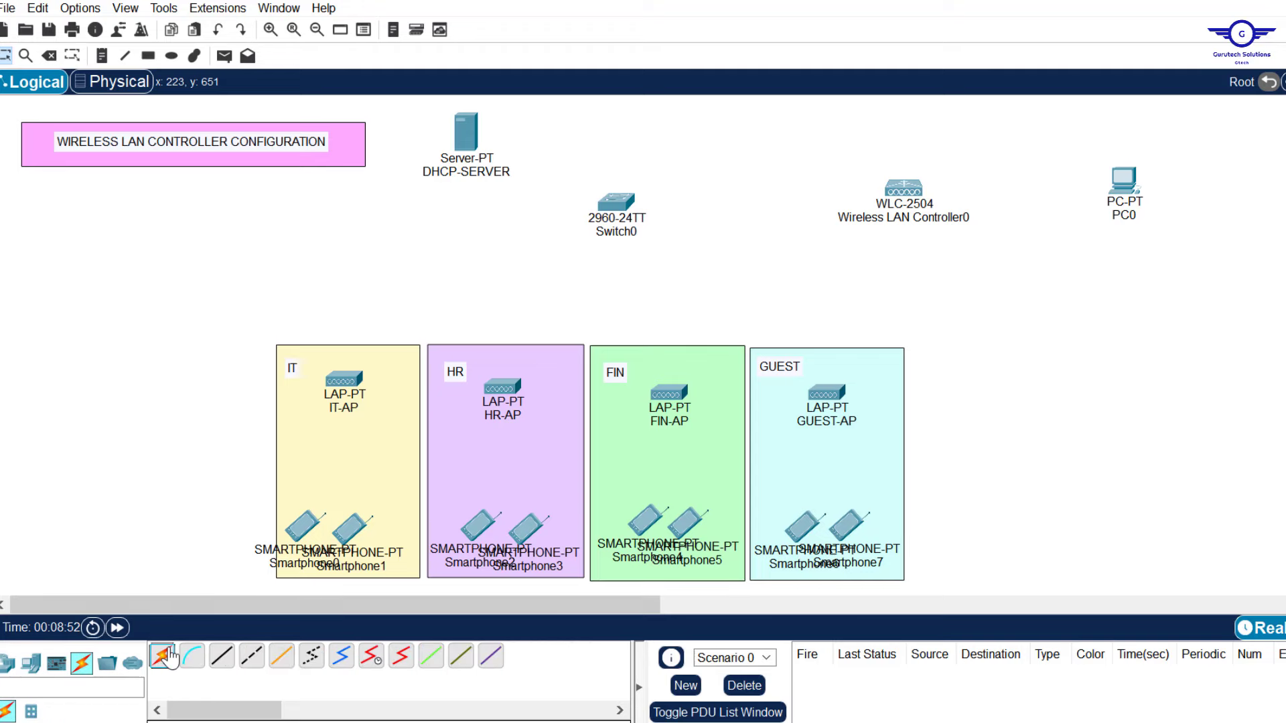
left_click(616, 205)
left_click(466, 134)
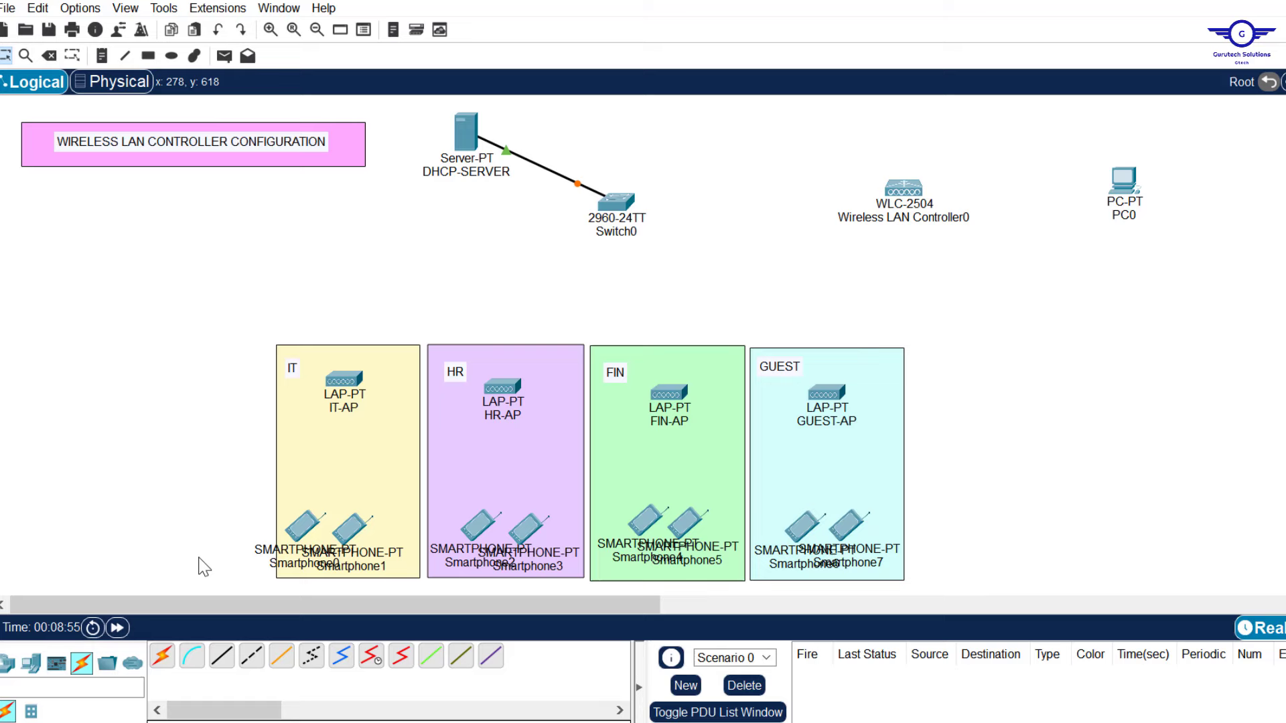
left_click(163, 655)
left_click(626, 201)
left_click(344, 379)
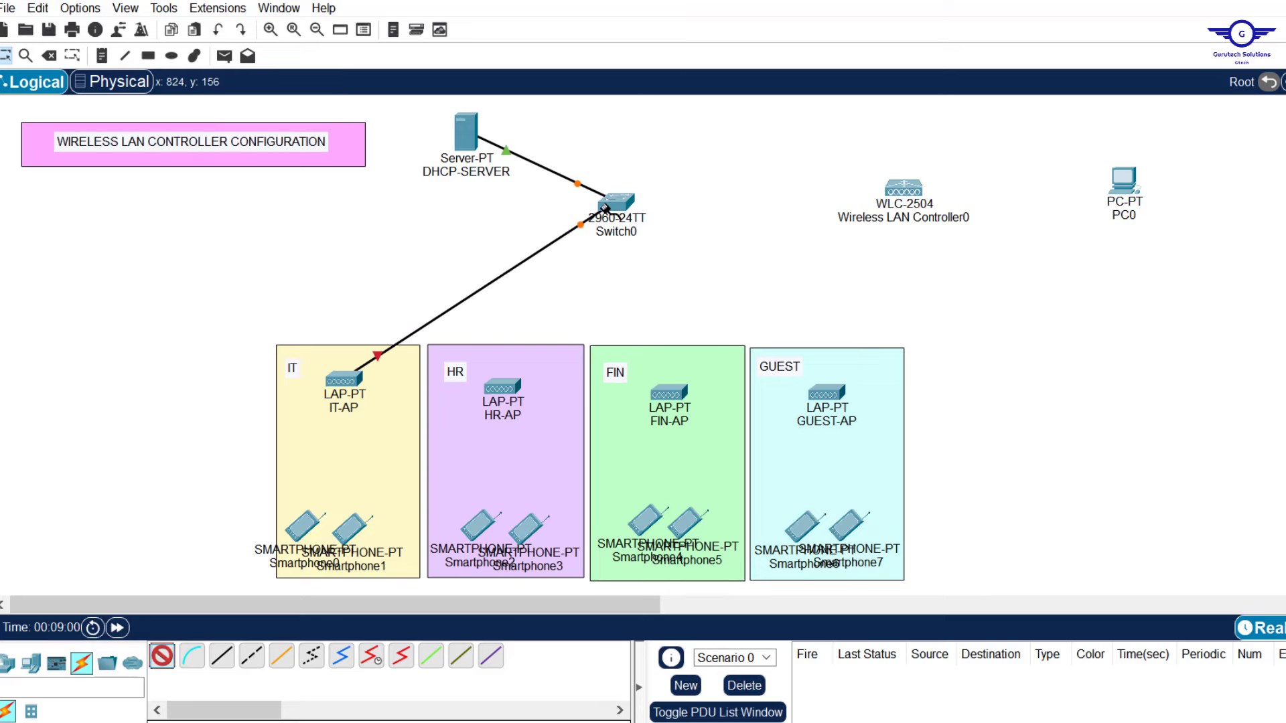
left_click(616, 202)
left_click(502, 386)
left_click(616, 202)
left_click(668, 392)
left_click(616, 202)
left_click(827, 392)
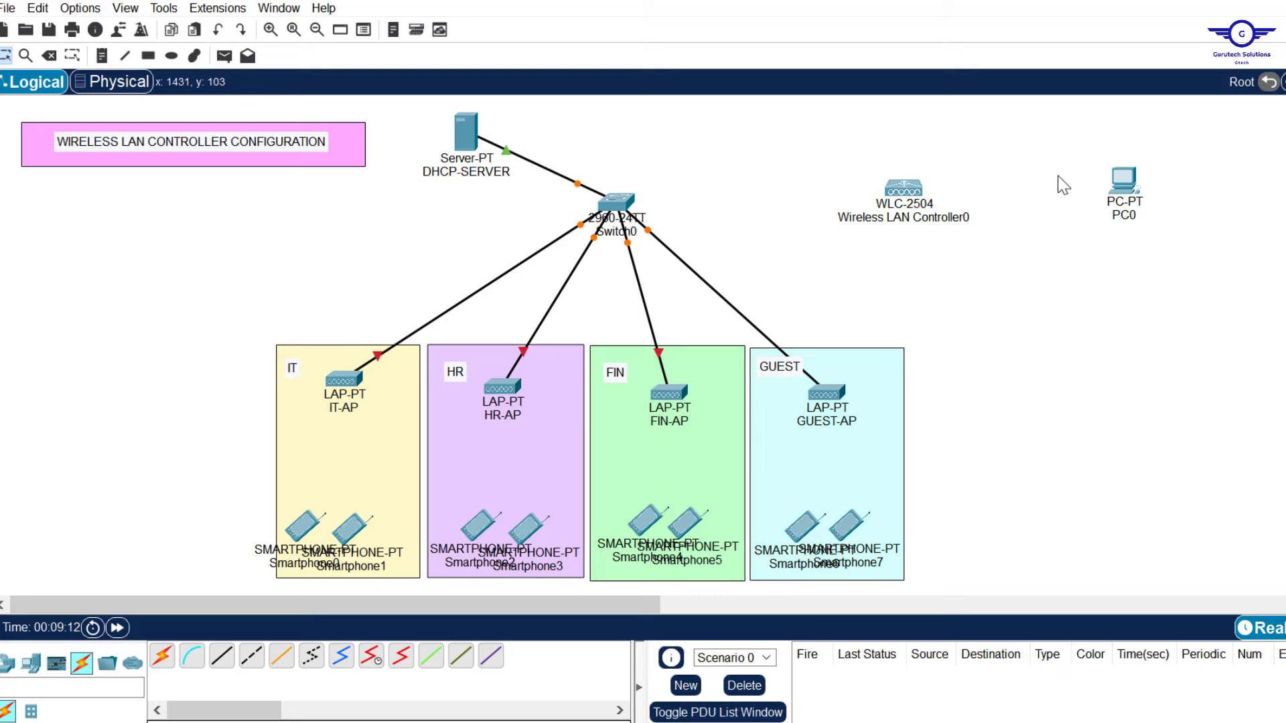
Connect Switch0 GigabitEthernet0/1 to WLC GigabitEthernet1 with a straight-through cable.
left_click(221, 662)
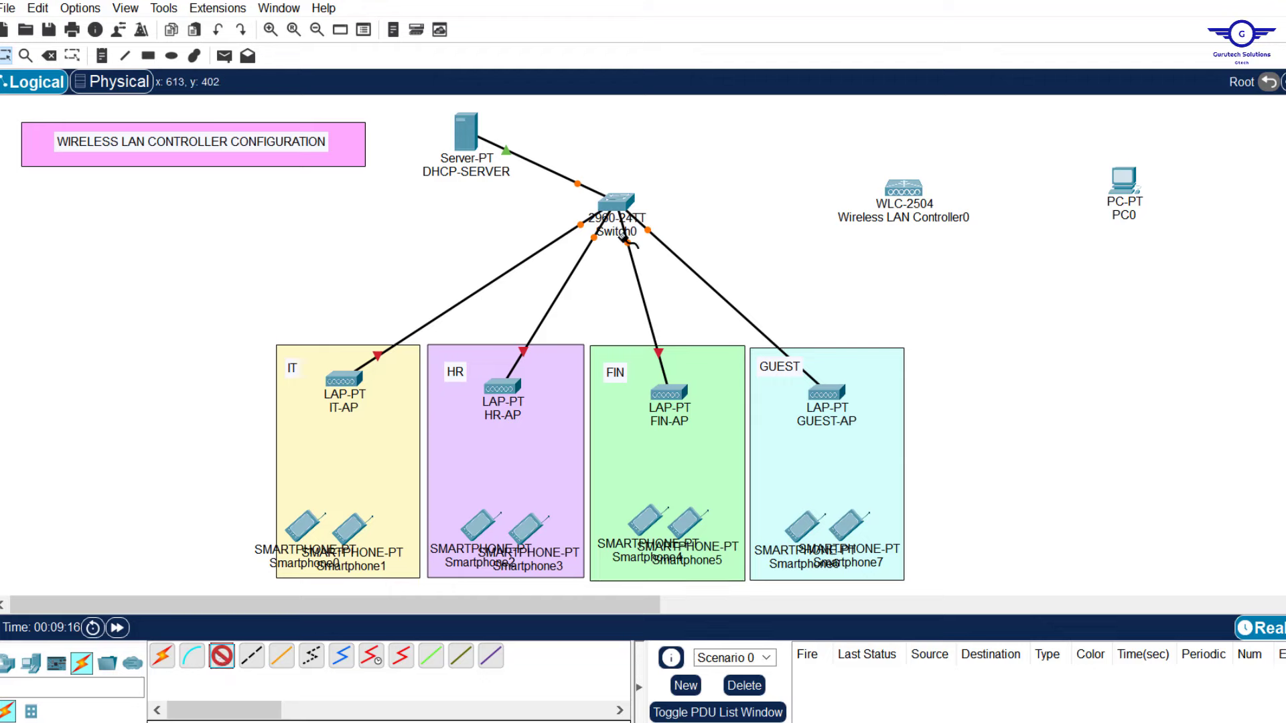
left_click(618, 201)
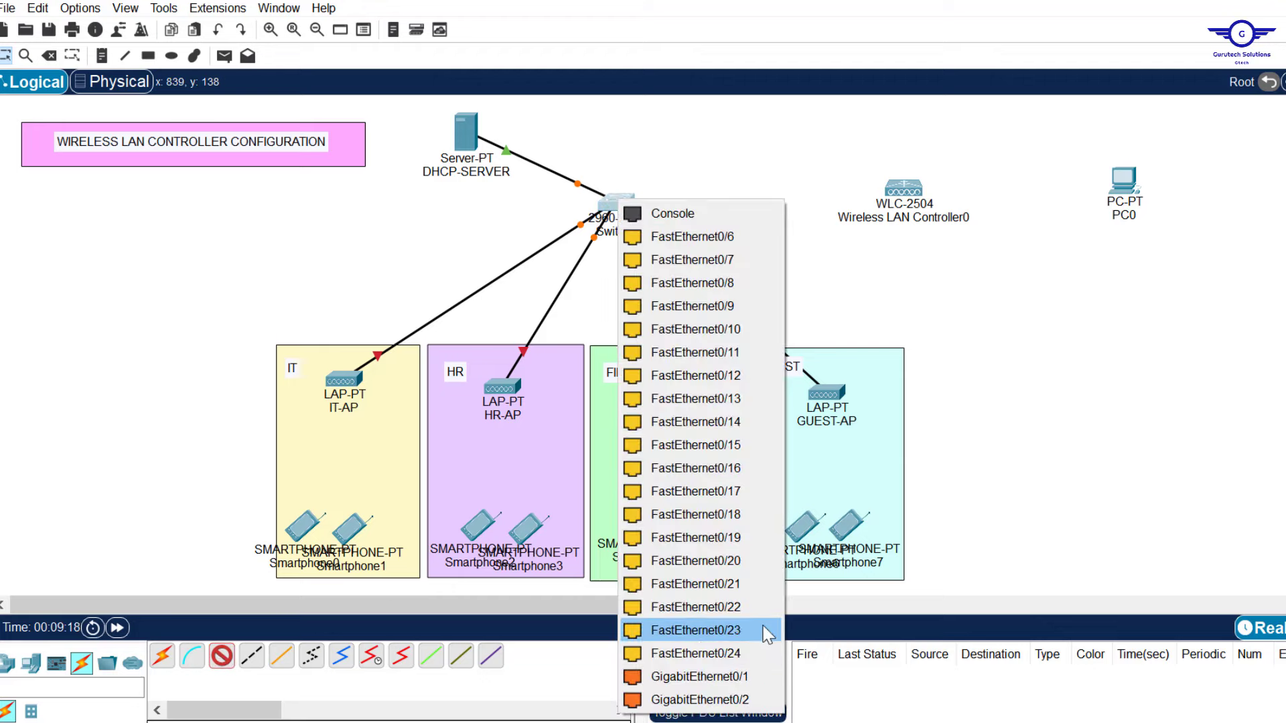
left_click(733, 675)
left_click(906, 187)
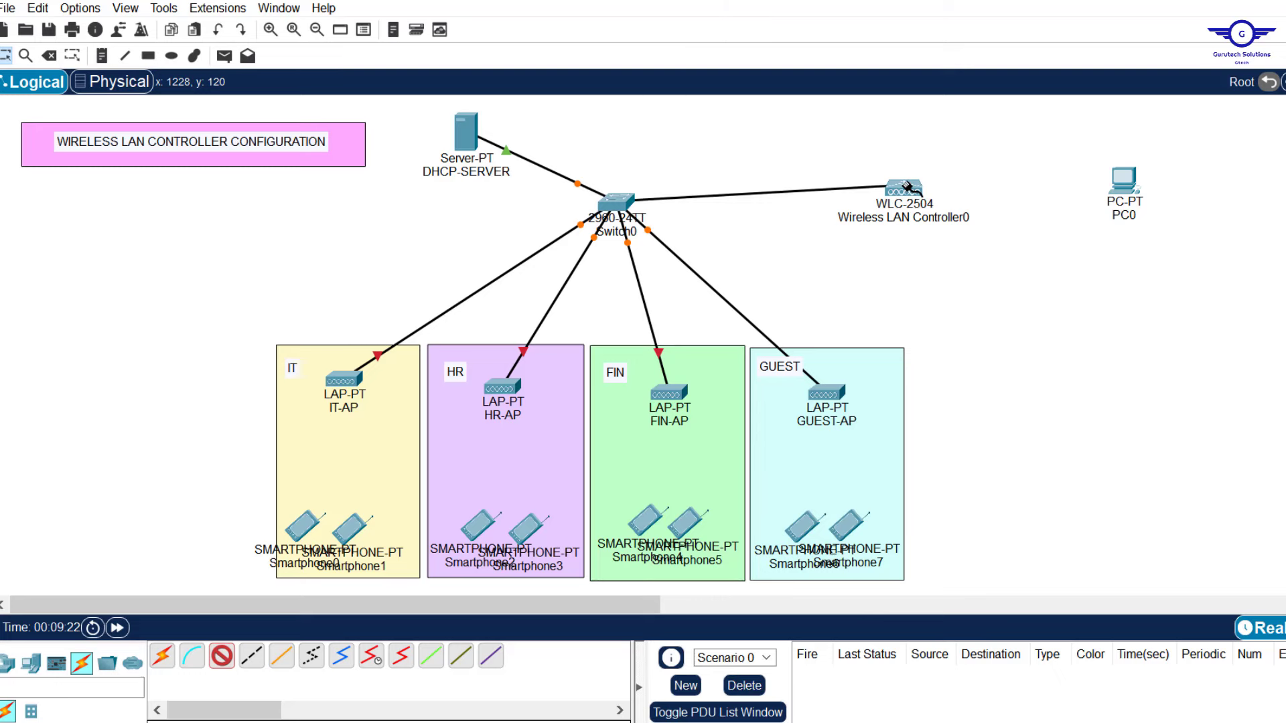
left_click(906, 188)
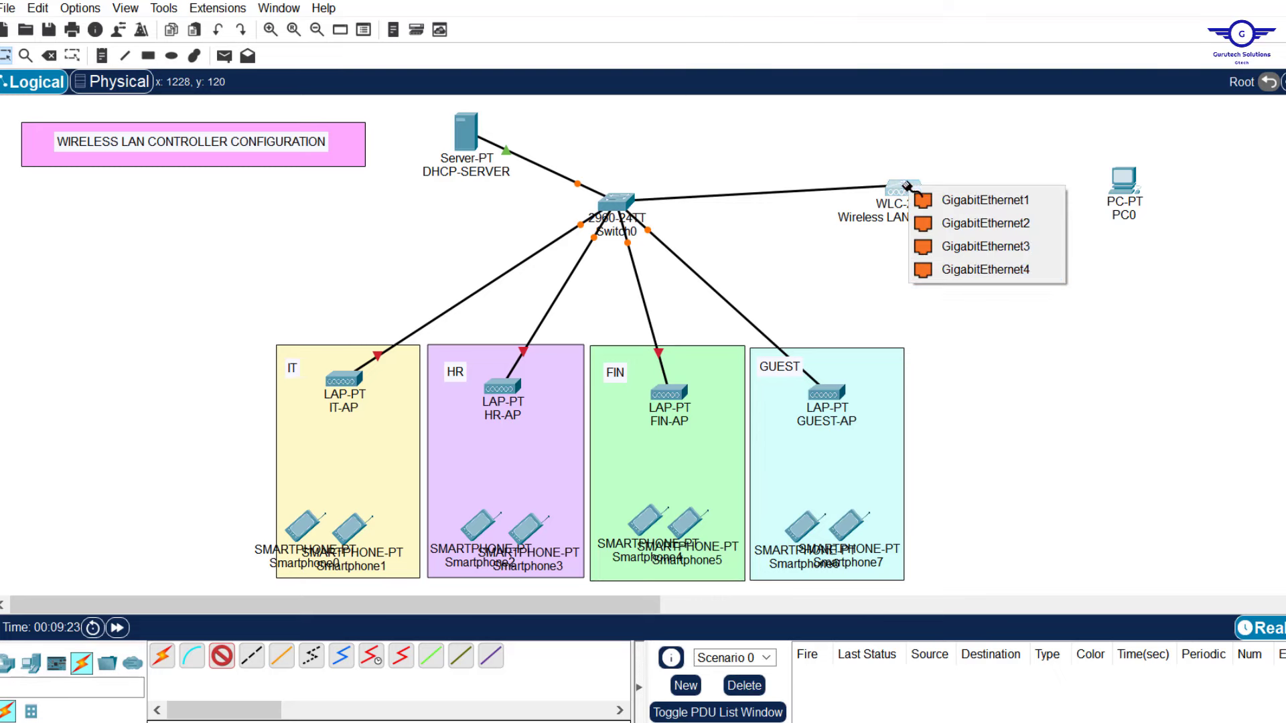
left_click(1003, 200)
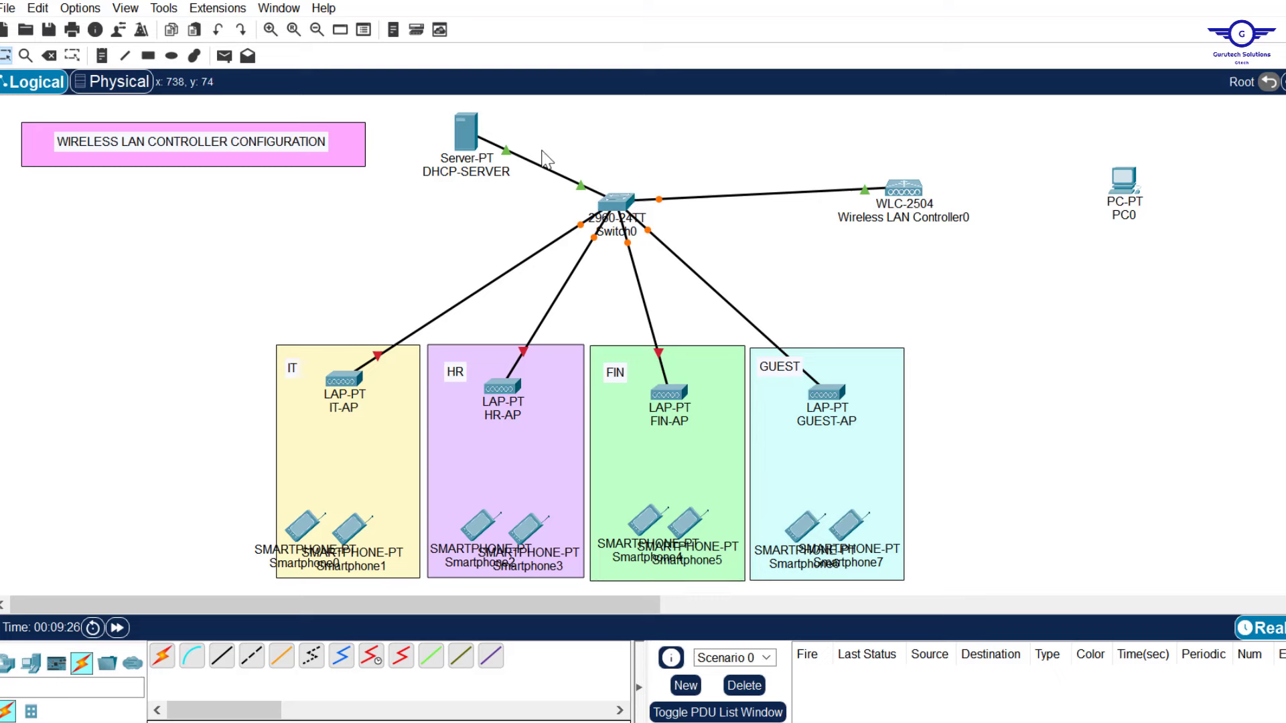
Connect WLC GigabitEthernet2 to PC0 FastEthernet0 with a straight-through cable.
left_click(222, 665)
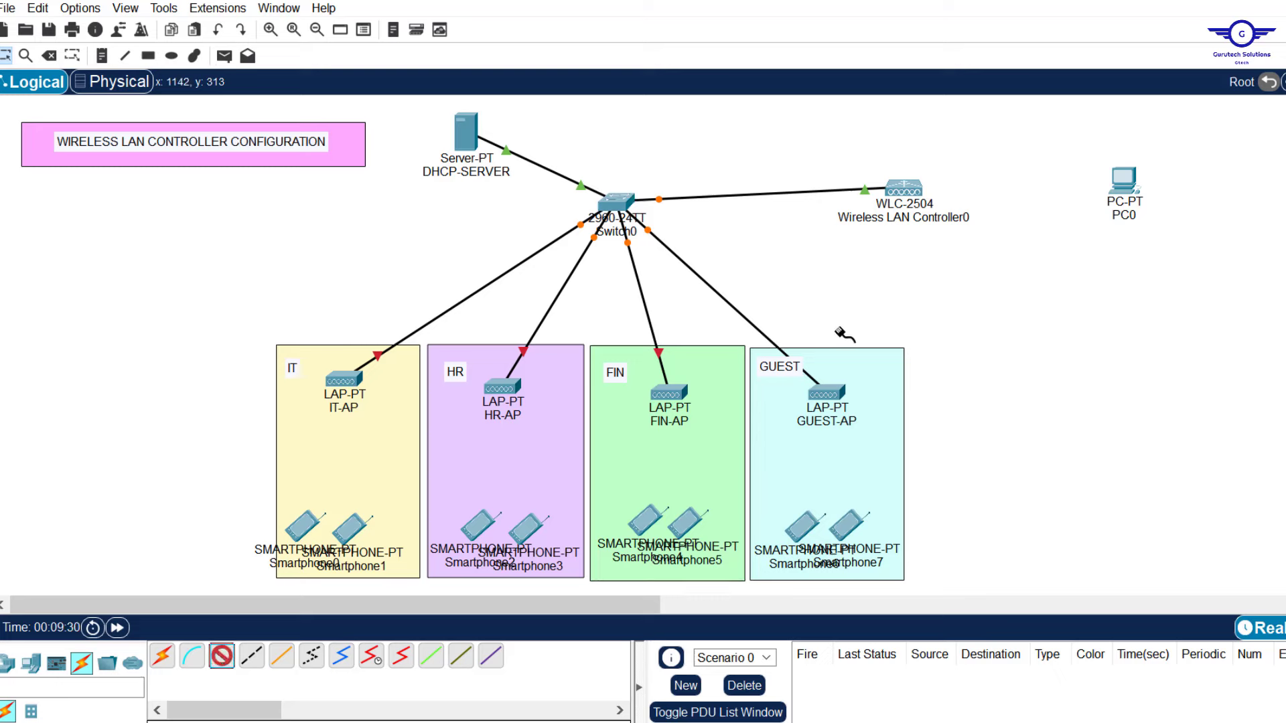
left_click(904, 193)
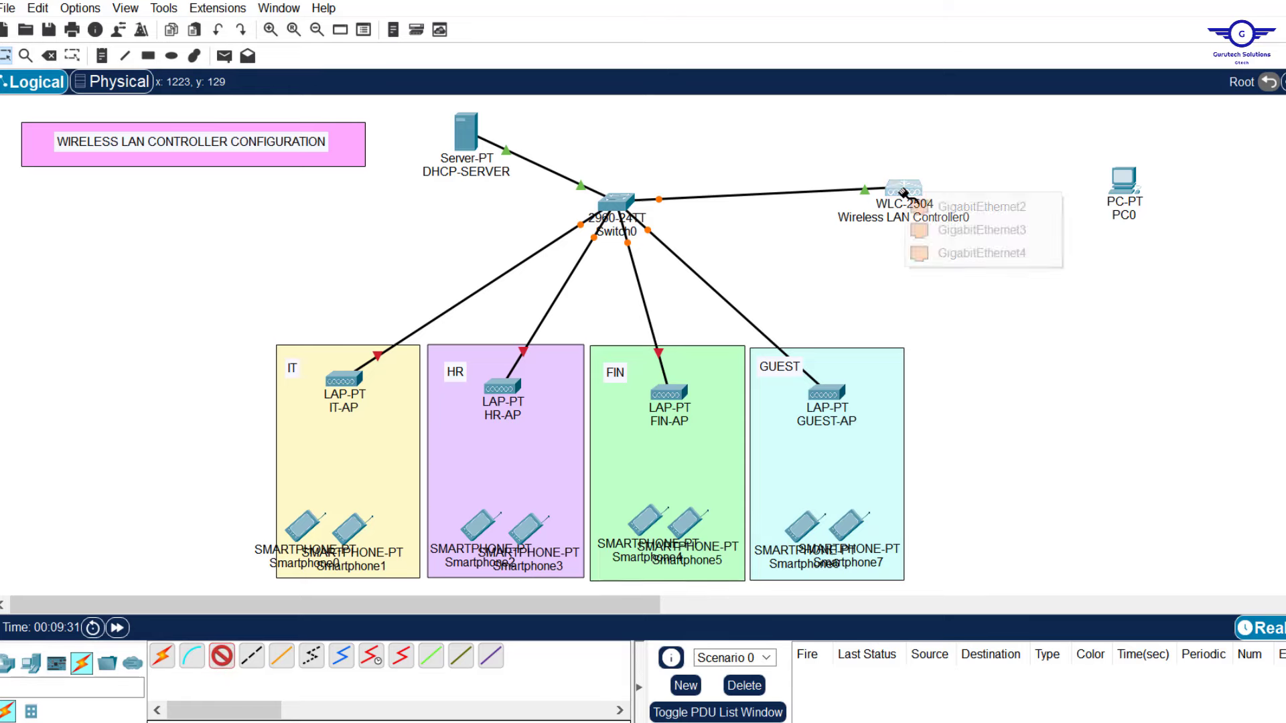
left_click(1018, 206)
left_click(1122, 180)
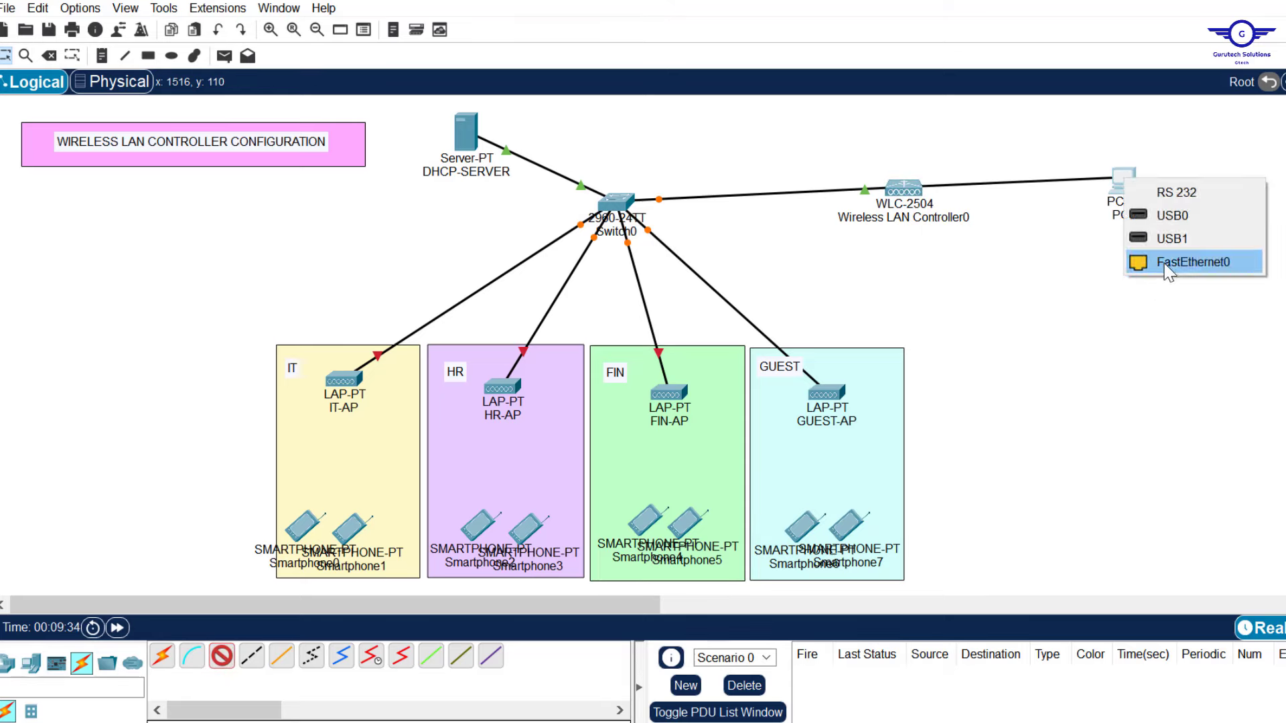
left_click(1149, 272)
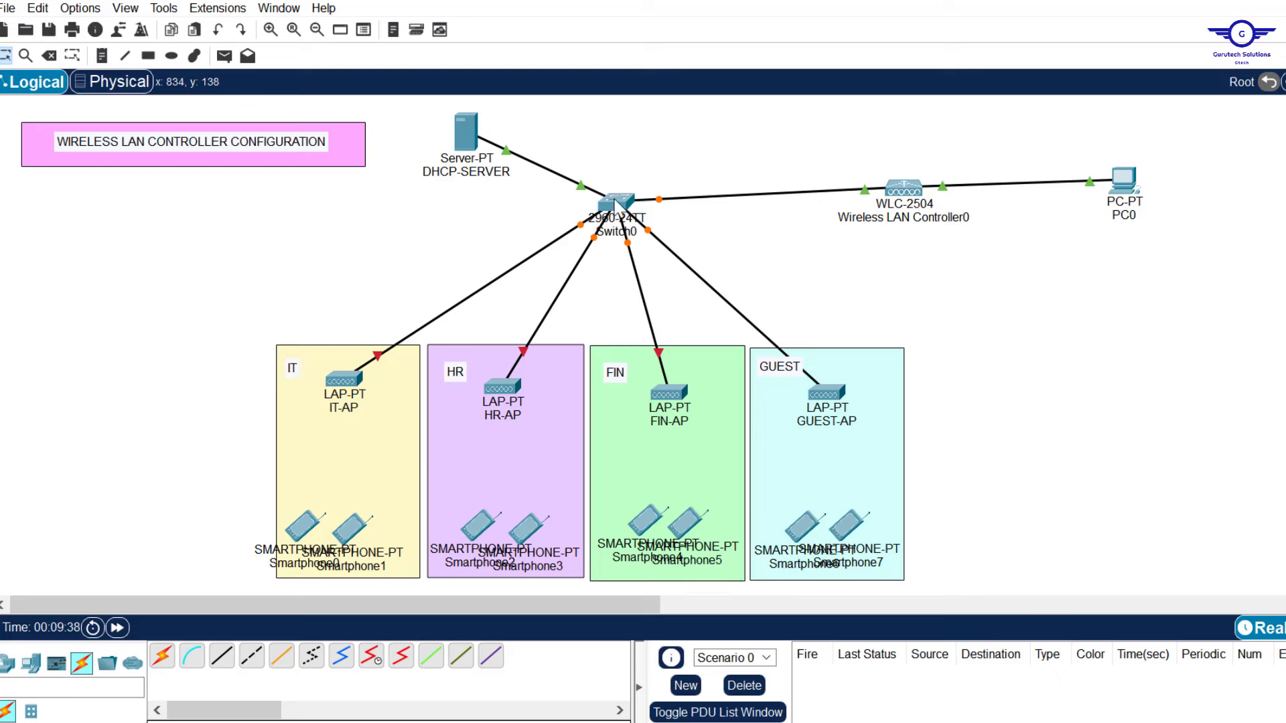
Rearrange Switch0, DHCP-SERVER, the WLC and PC0 into a tidier layout.
left_click_drag(615, 201, 594, 209)
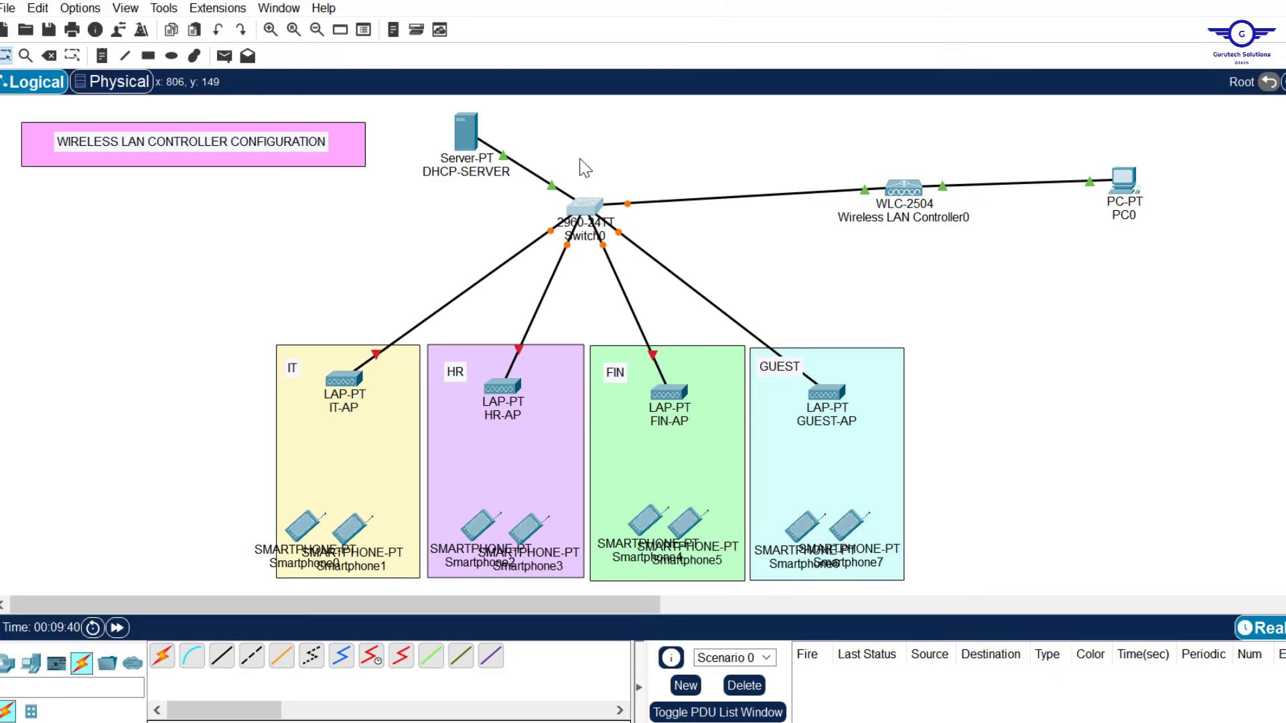
left_click_drag(473, 117, 442, 175)
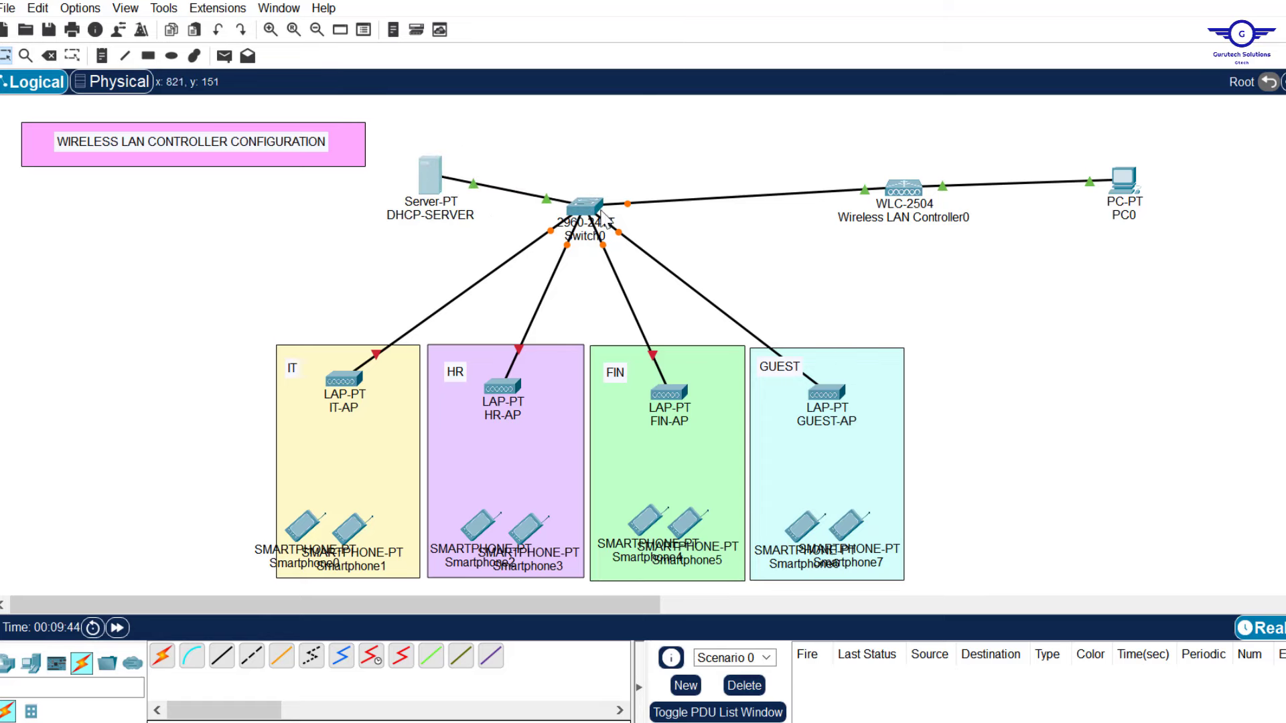
left_click_drag(602, 210, 618, 170)
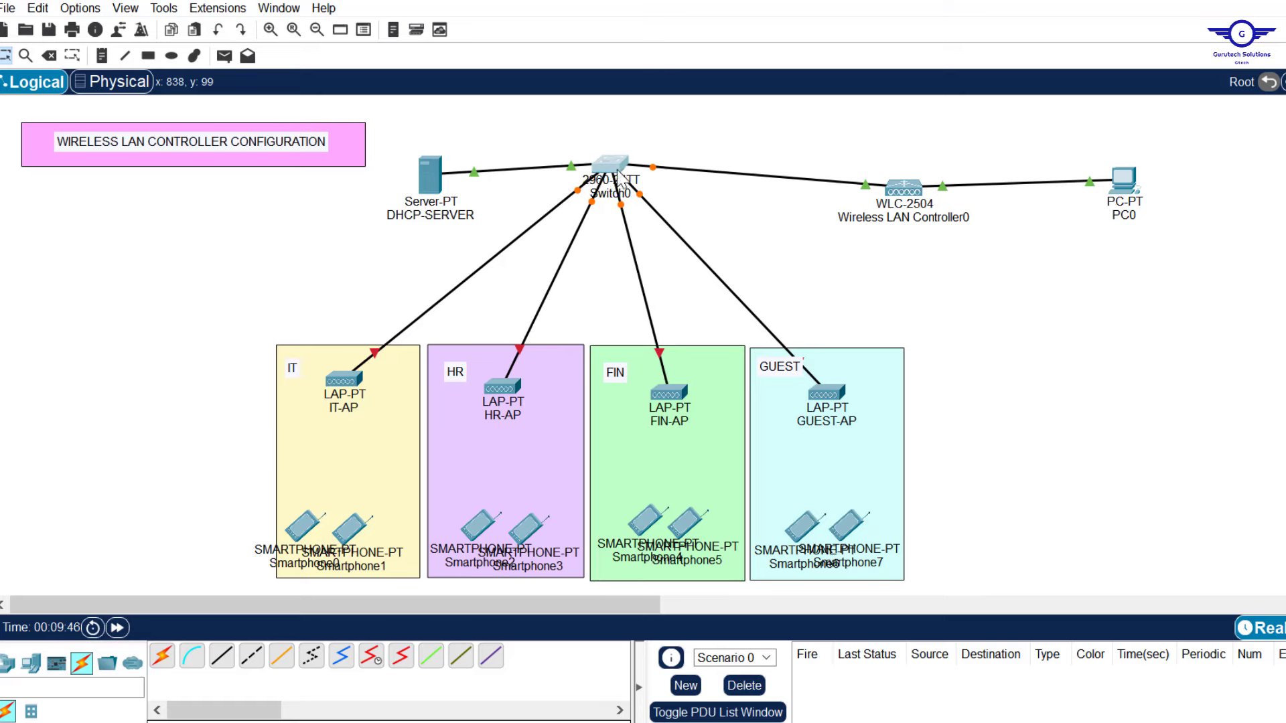
left_click_drag(903, 186, 849, 166)
left_click_drag(1124, 178, 1005, 178)
left_click_drag(430, 175, 429, 164)
left_click_drag(1004, 178, 986, 238)
Rename PC0 to MGMT-PC and nudge GUEST-AP slightly up and right.
left_click(981, 276)
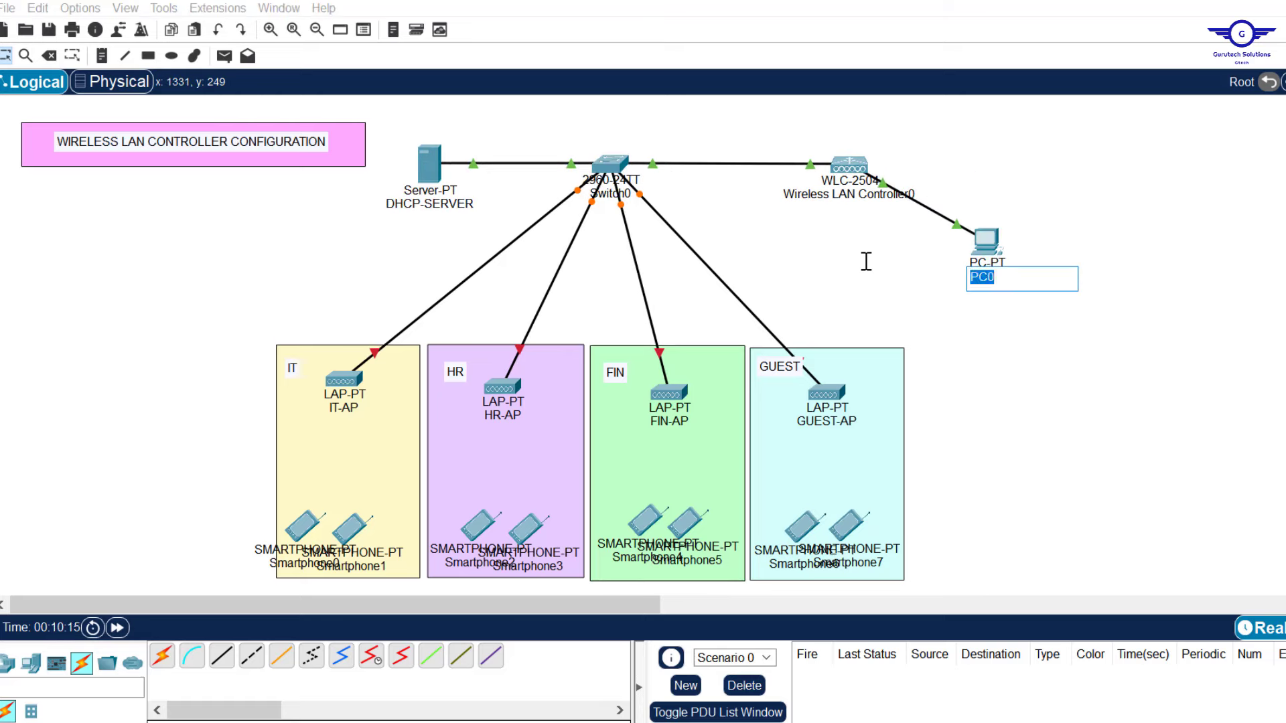
type("MGMT-PC")
key("Return")
left_click_drag(826, 392, 834, 381)
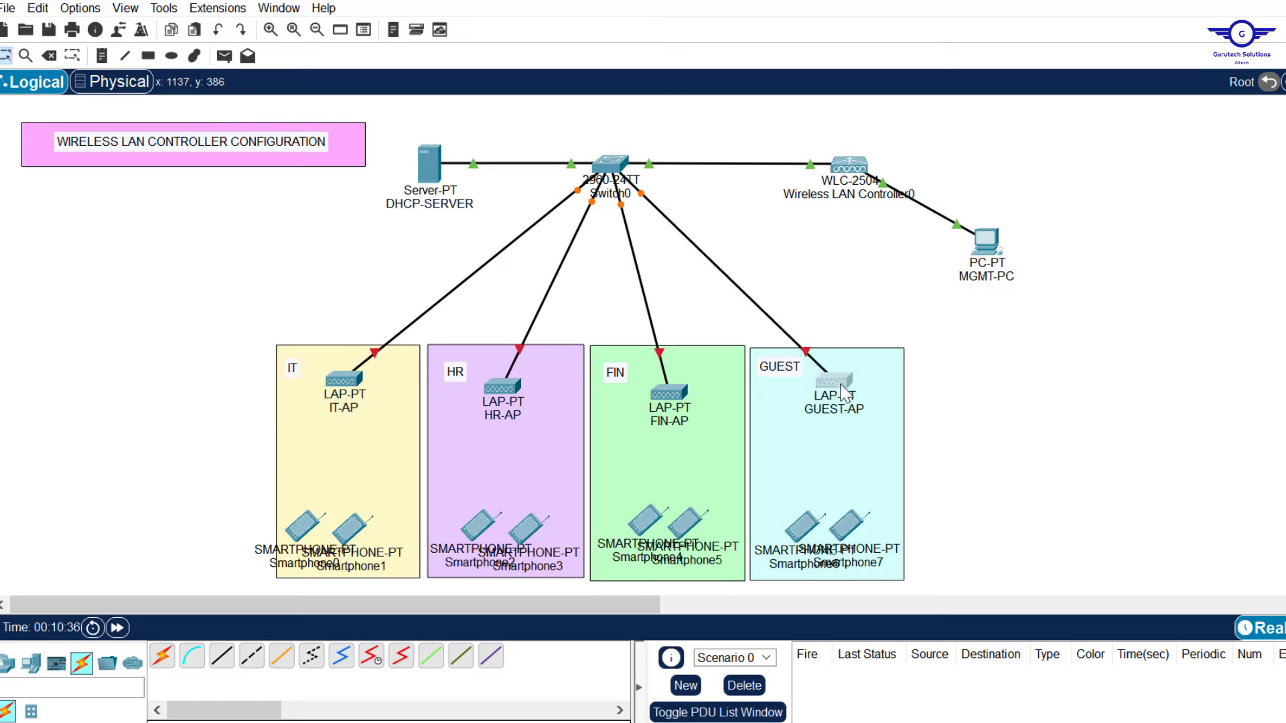
left_click(689, 297)
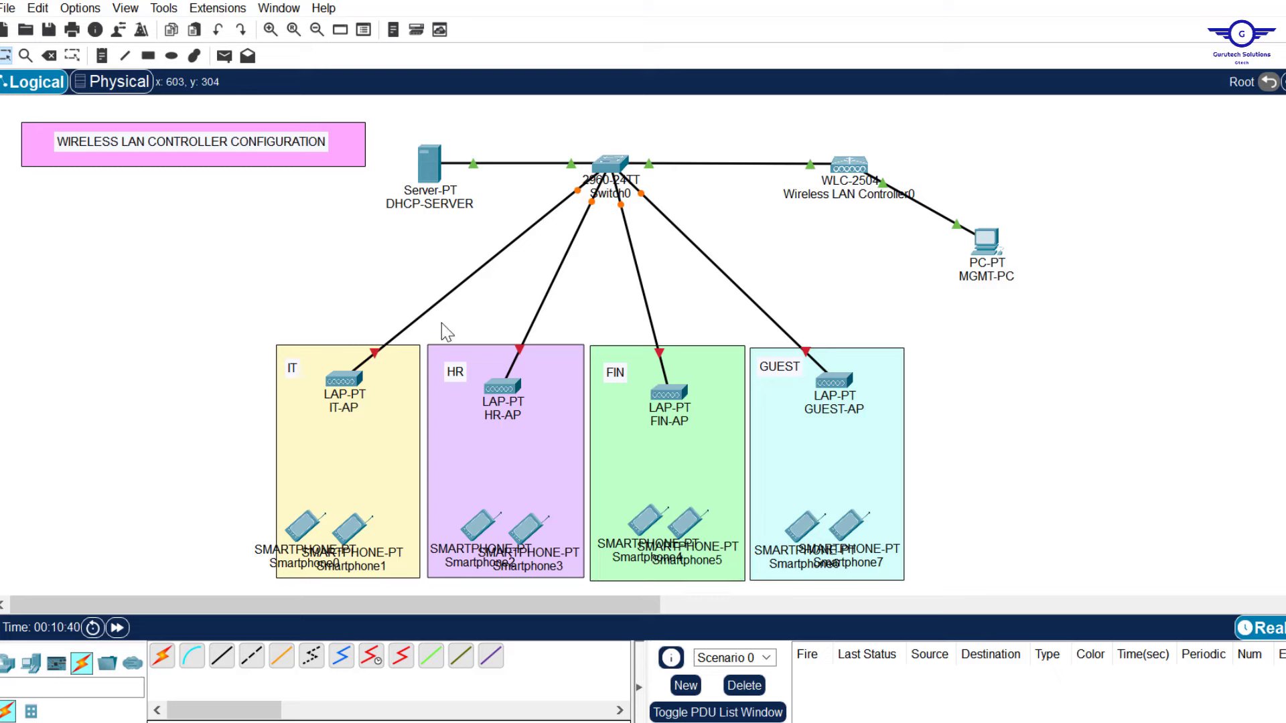
Plug the access point power adapter into IT-AP, then move MGMT-PC up beside the WLC.
left_click(344, 381)
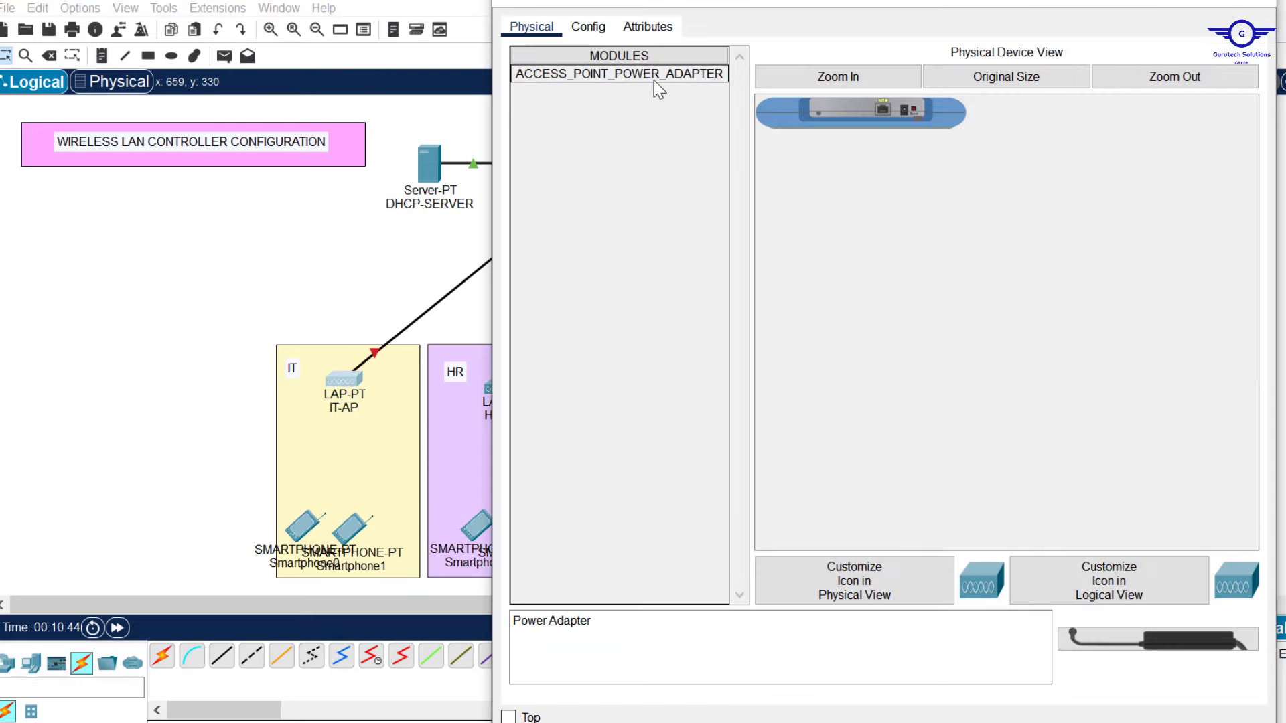
left_click_drag(639, 82, 904, 108)
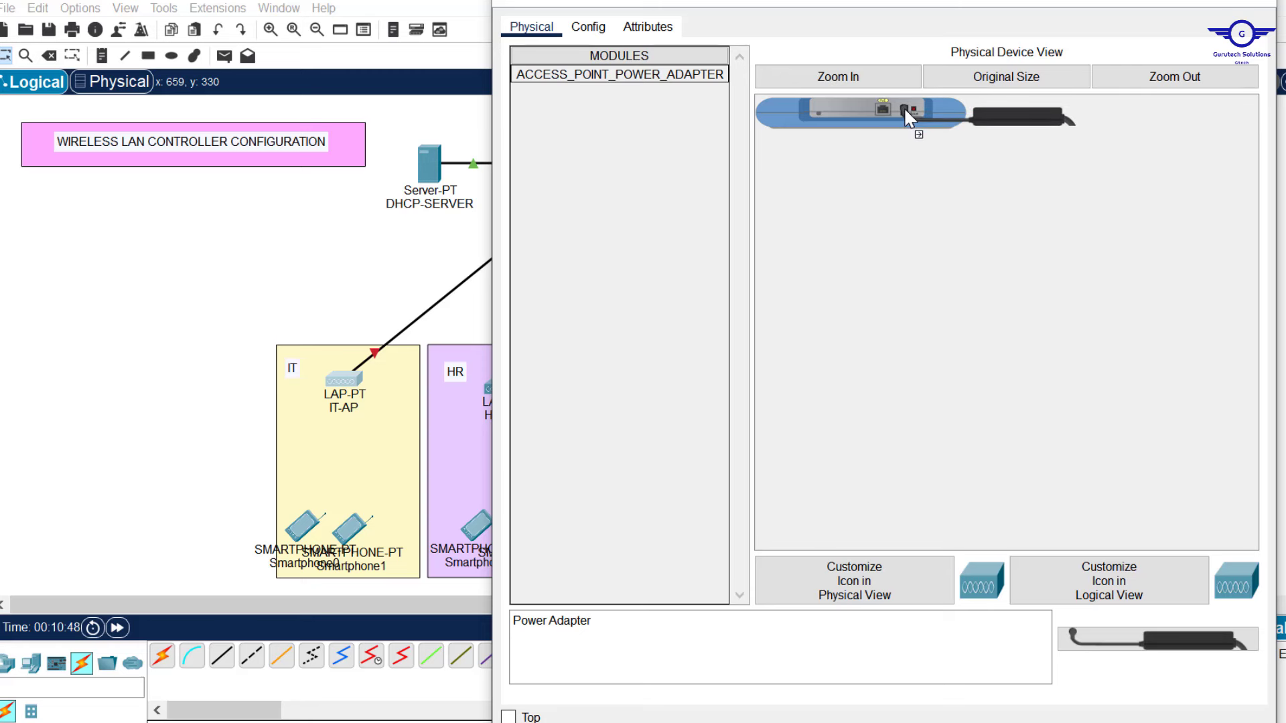
left_click_drag(902, 107, 903, 107)
left_click(1263, 3)
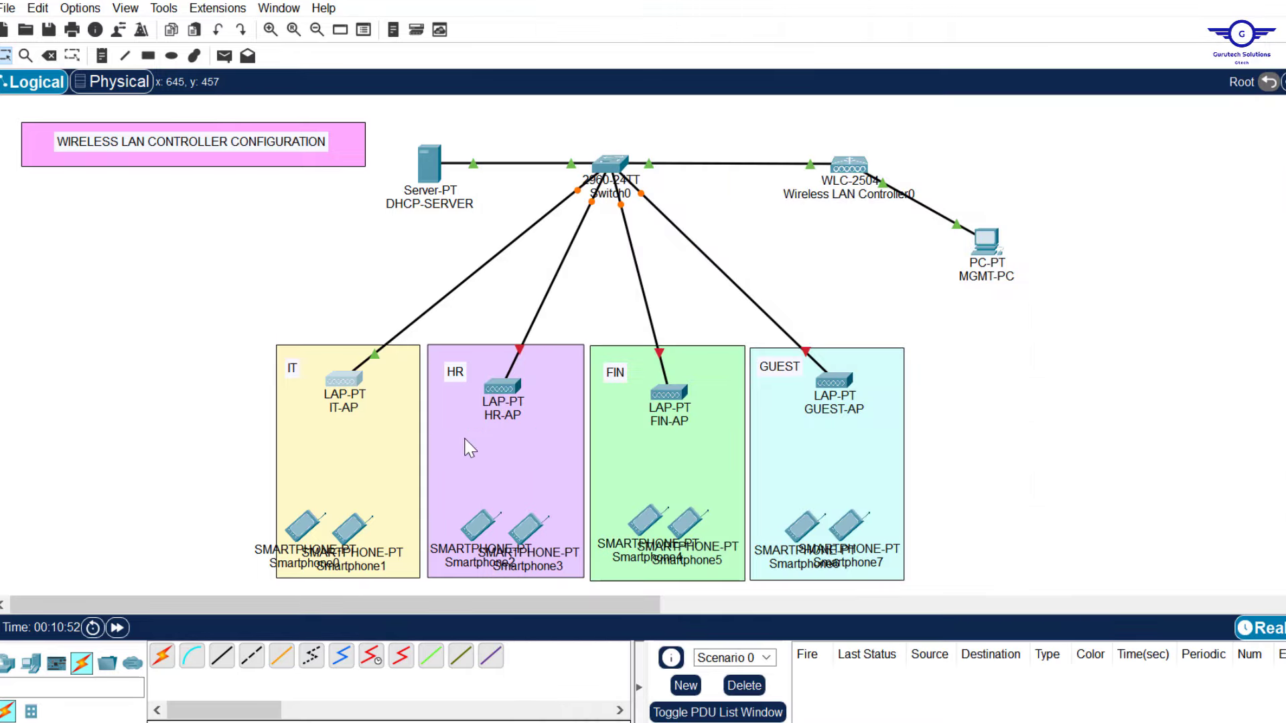
left_click(344, 379)
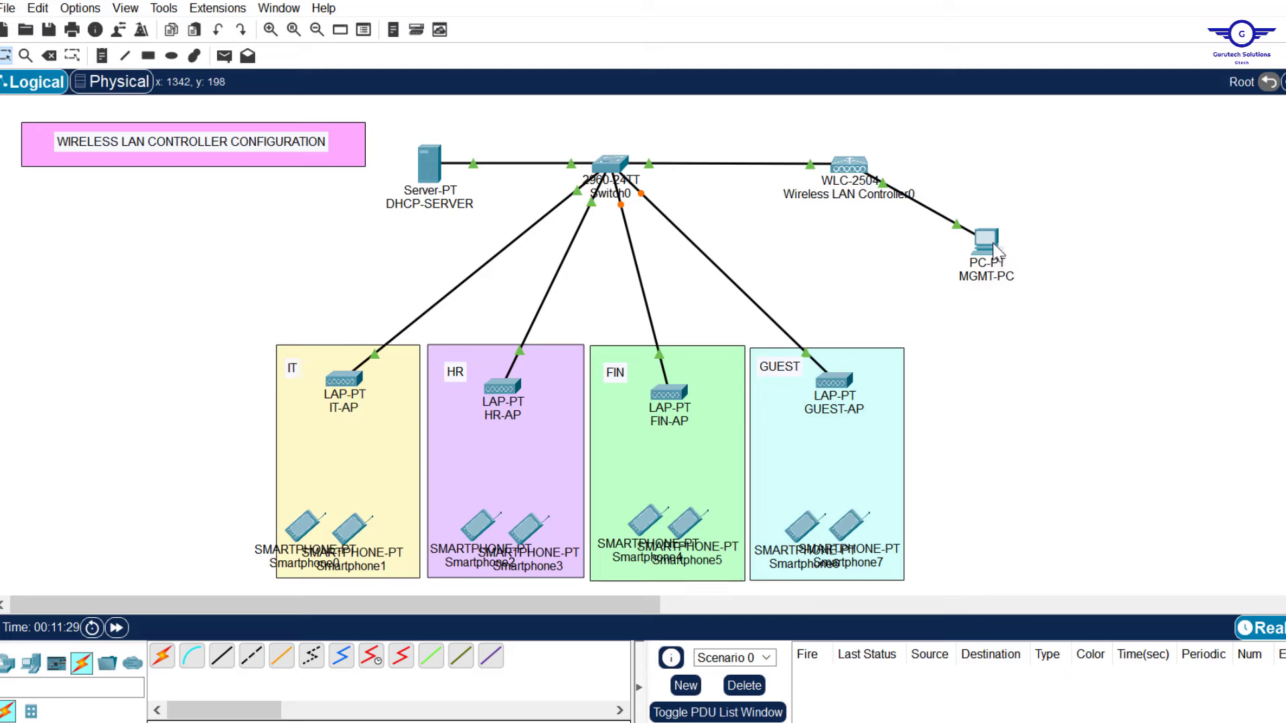
left_click_drag(993, 235, 1007, 169)
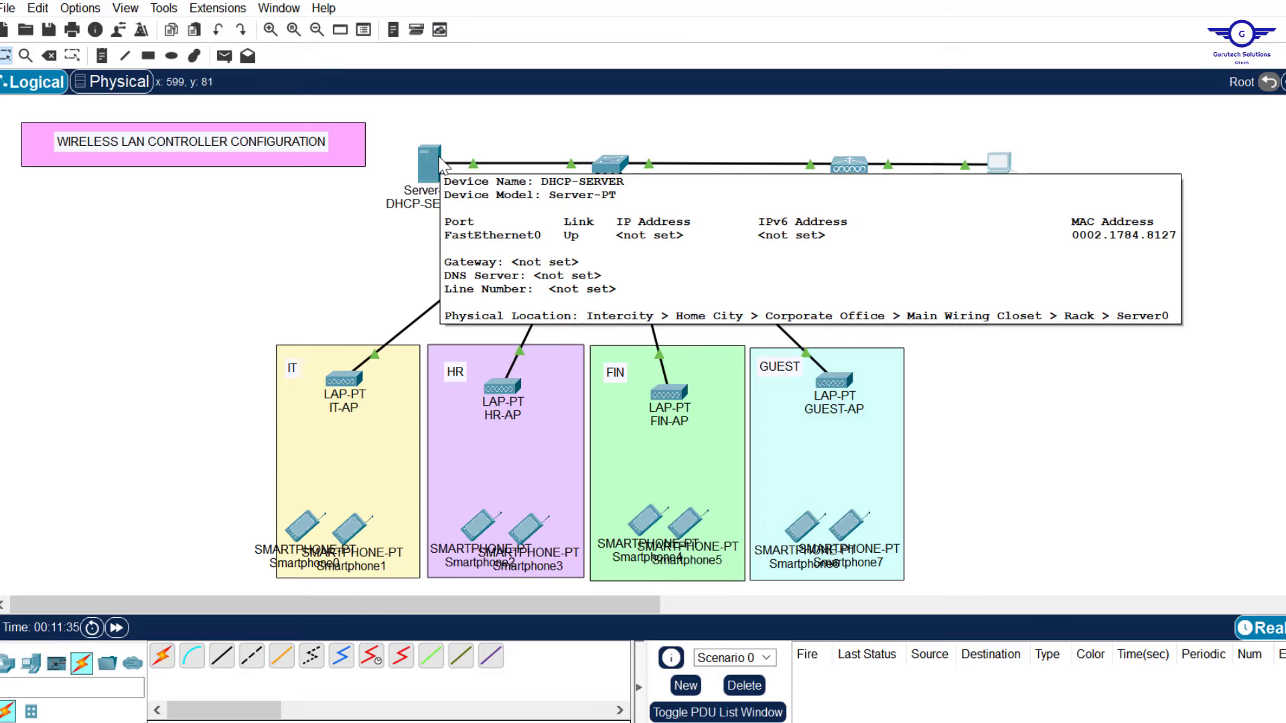
Open the WLC-2504's Config tab to its Management IP settings.
left_click(850, 166)
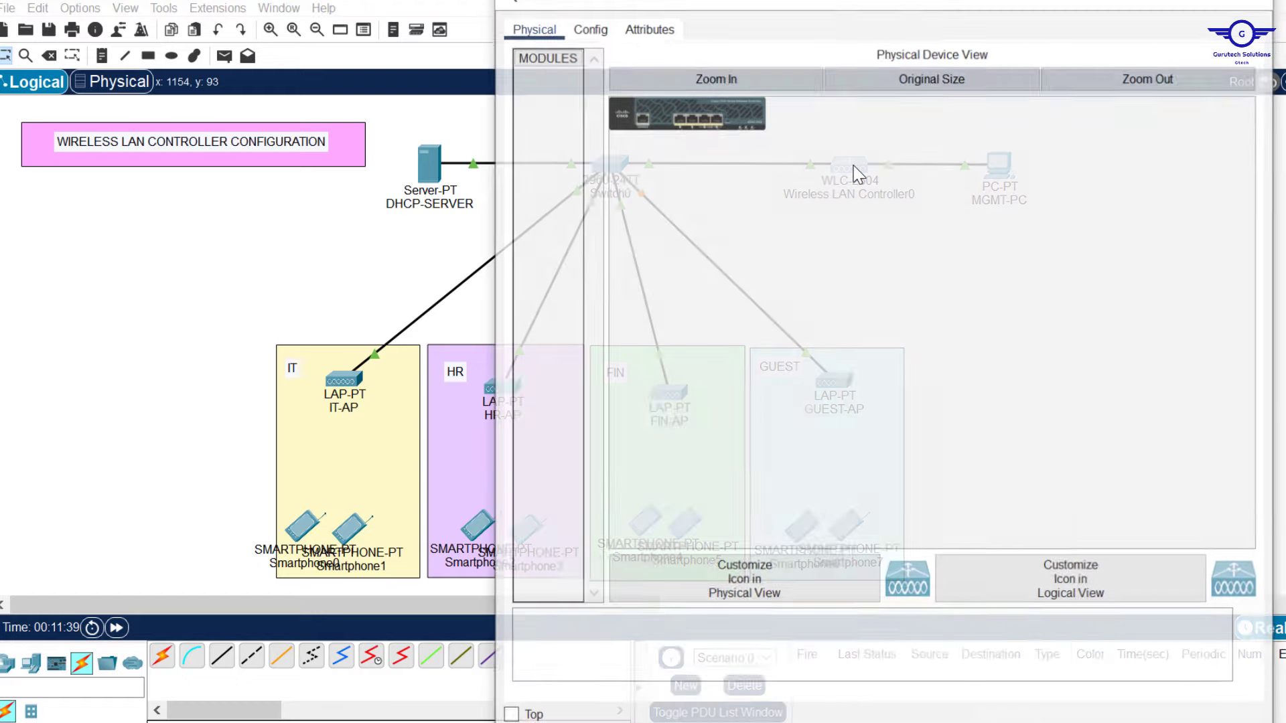
left_click(591, 29)
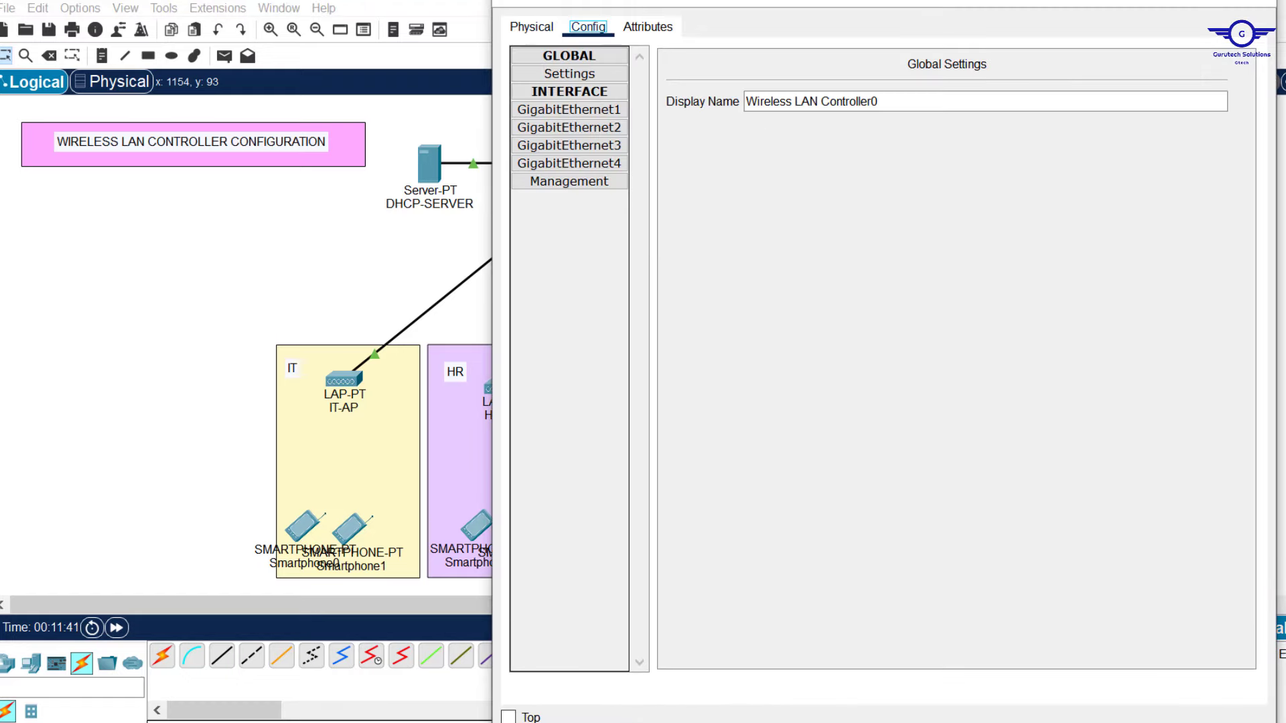
left_click_drag(788, 0, 788, 103)
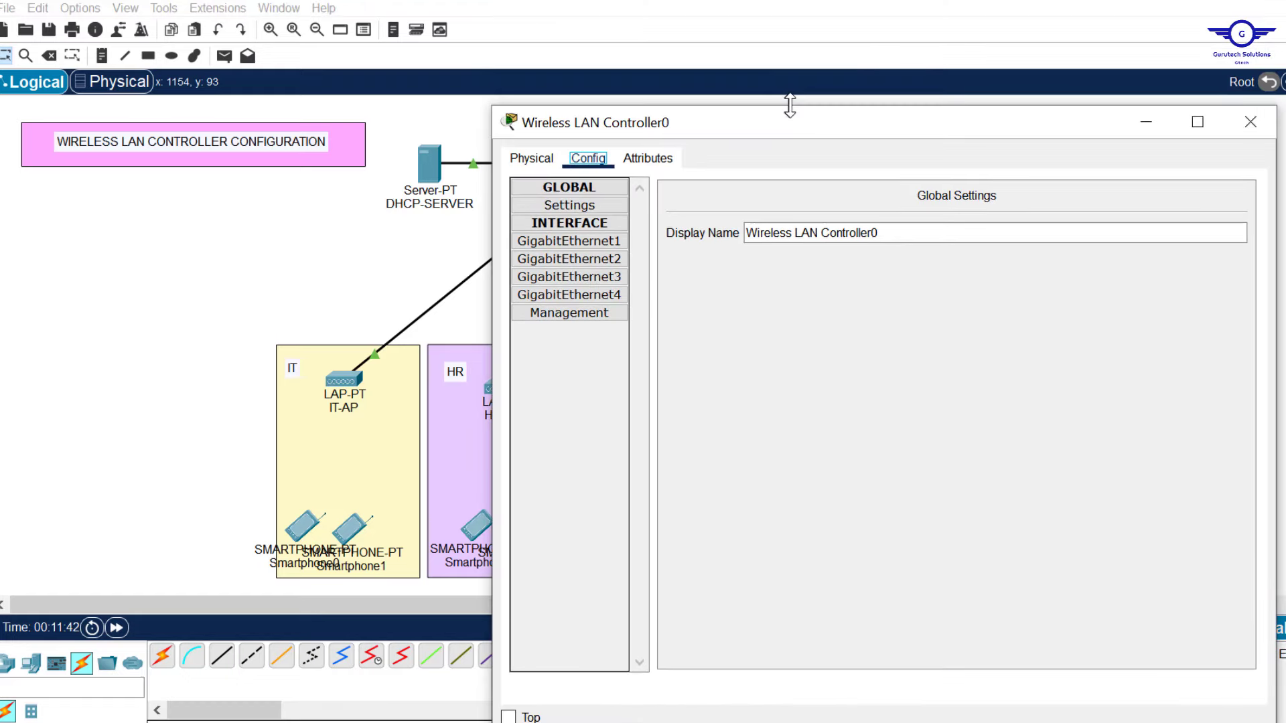
left_click(584, 312)
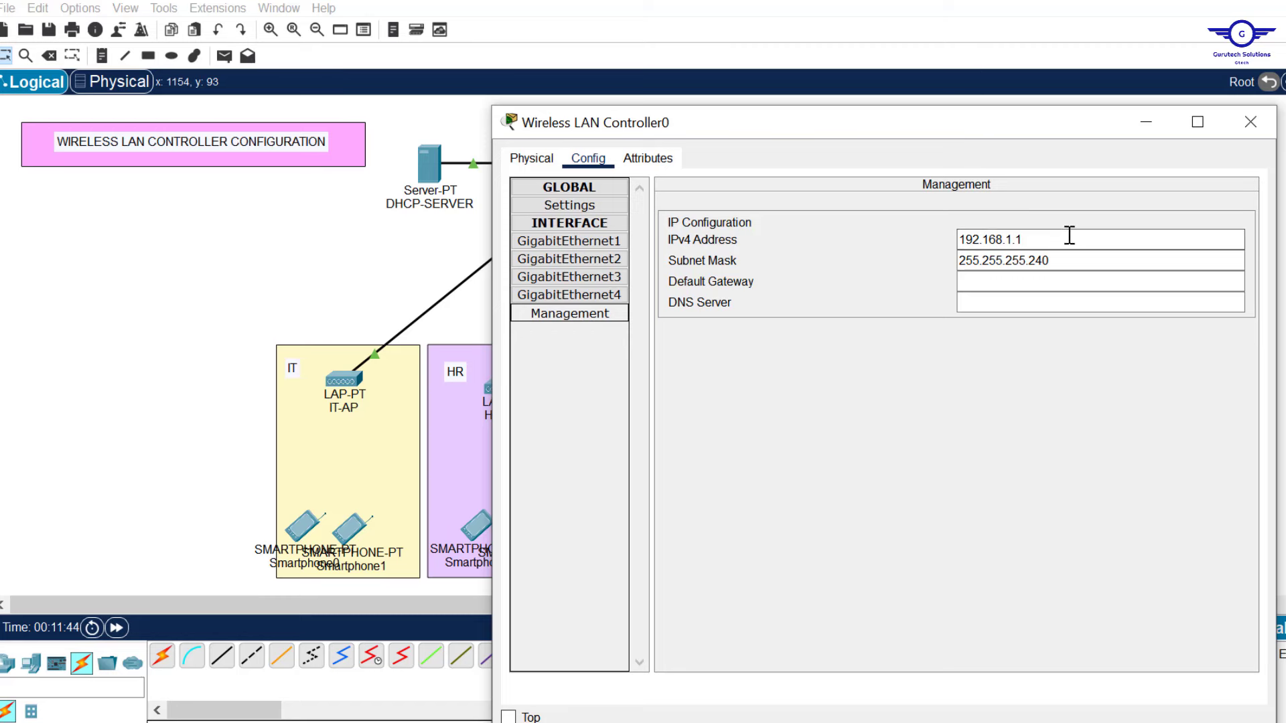
left_click_drag(1005, 132, 912, 114)
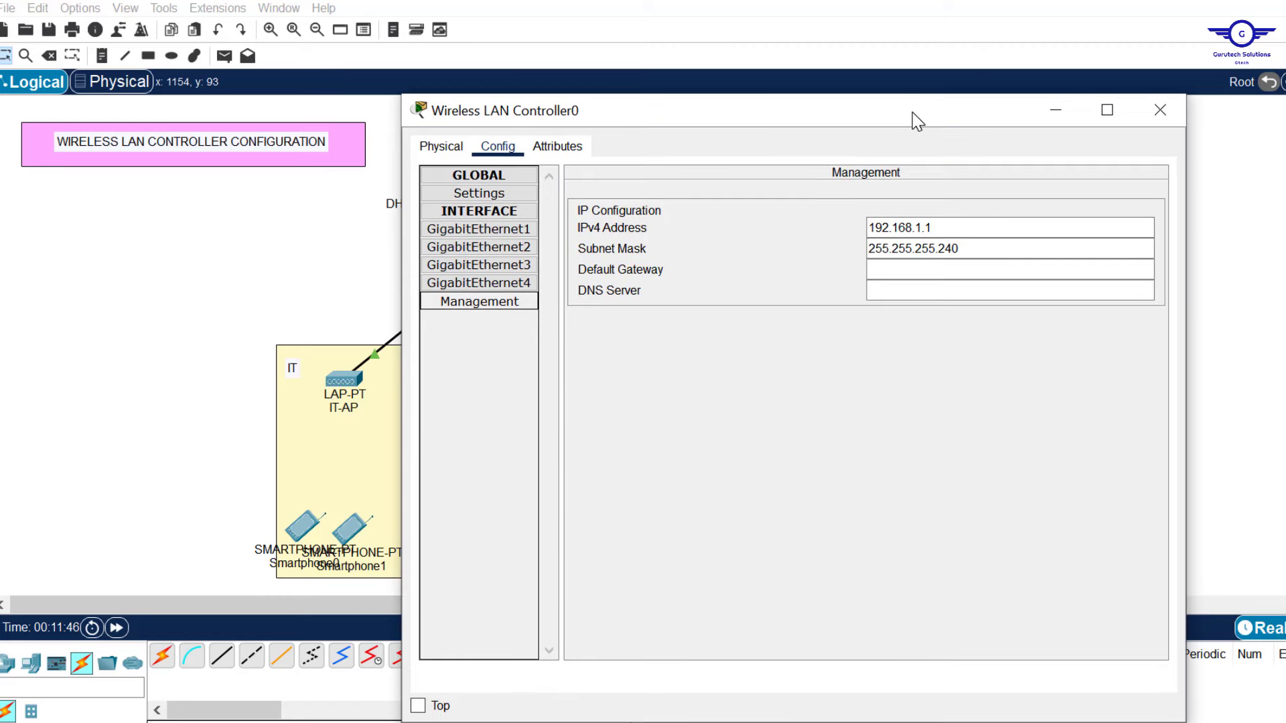
Enter IPv4 192.168.20.10, mask 255.255.255.0, gateway and DNS 192.168.20.1.
left_click(968, 230)
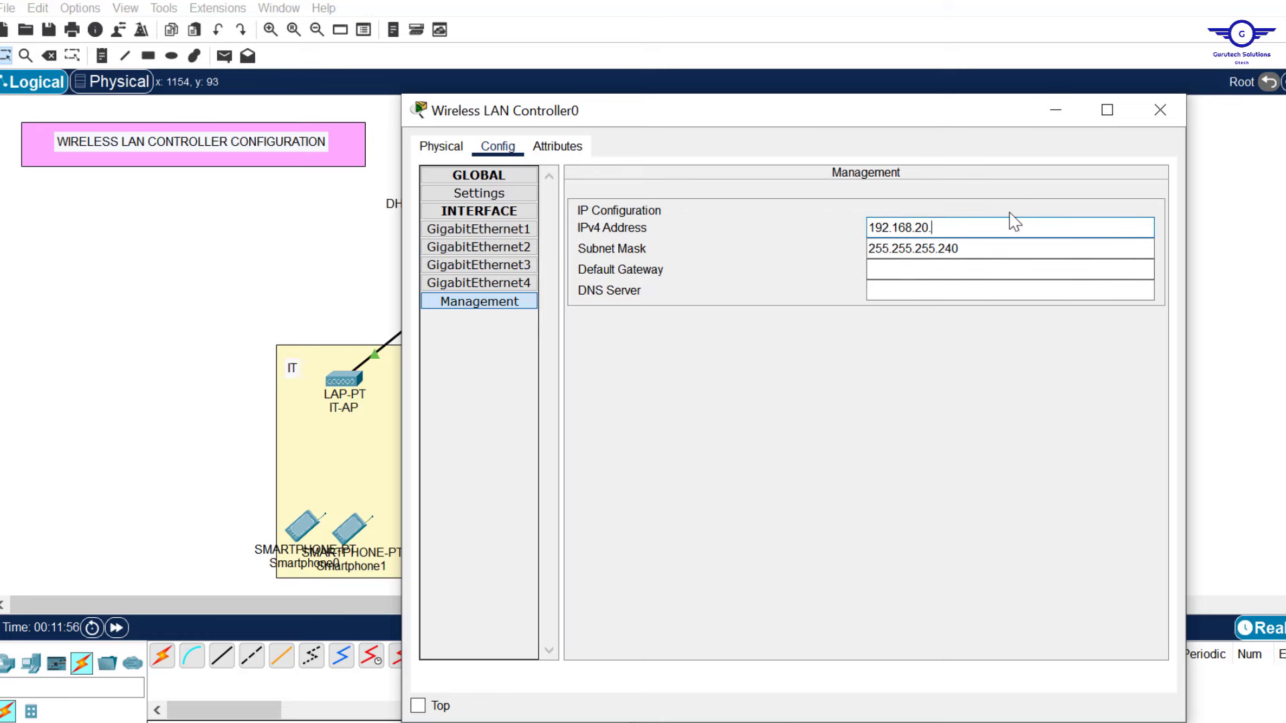
type("10")
left_click_drag(970, 224, 830, 219)
key("ctrl+c")
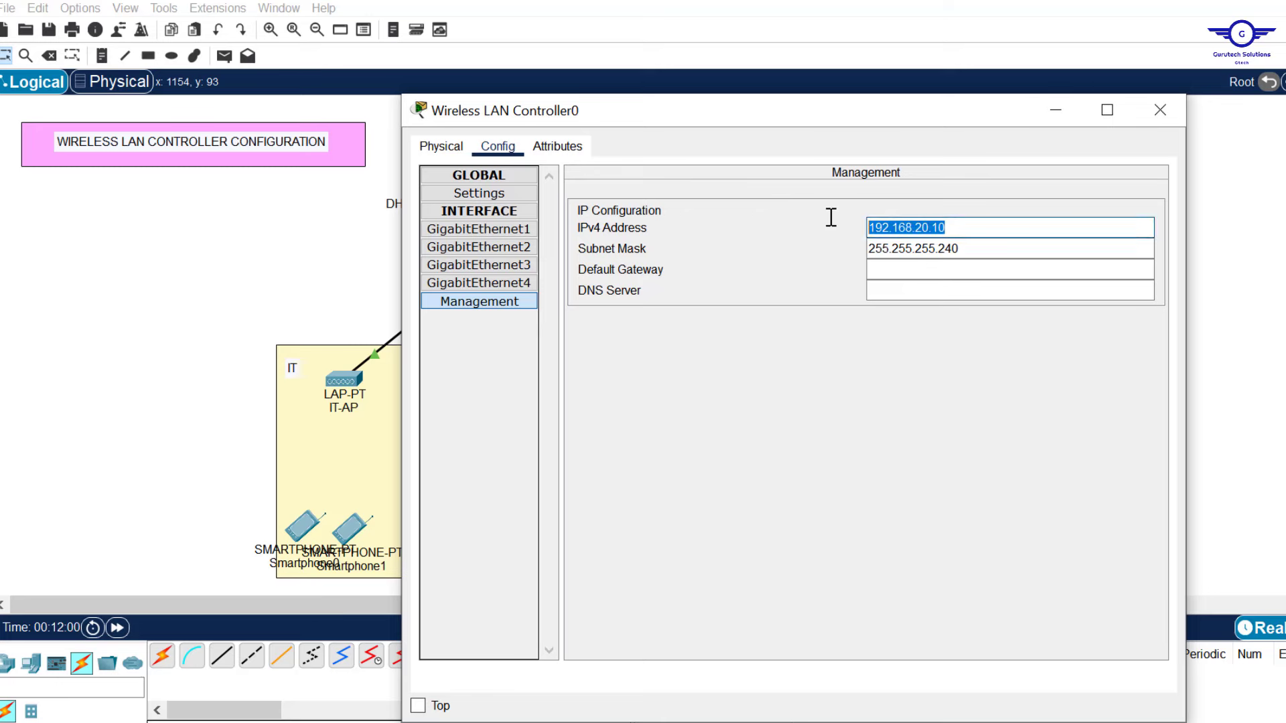
left_click(1008, 247)
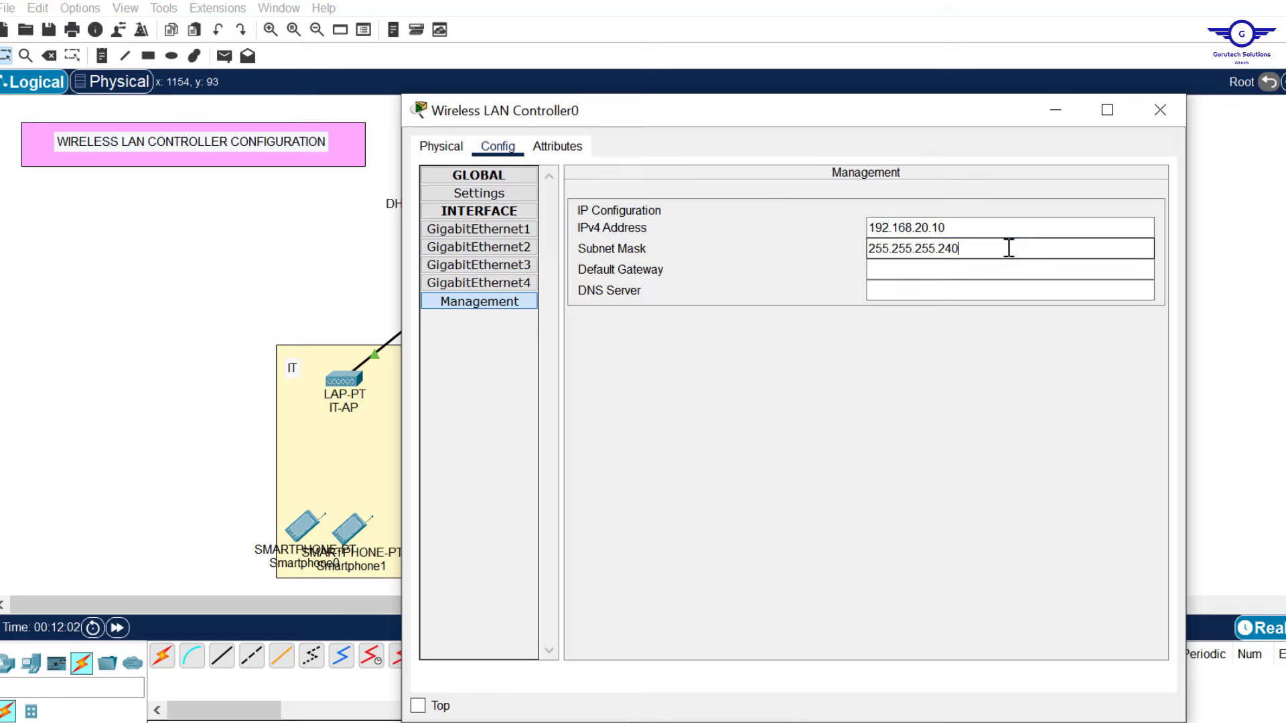
left_click(956, 275)
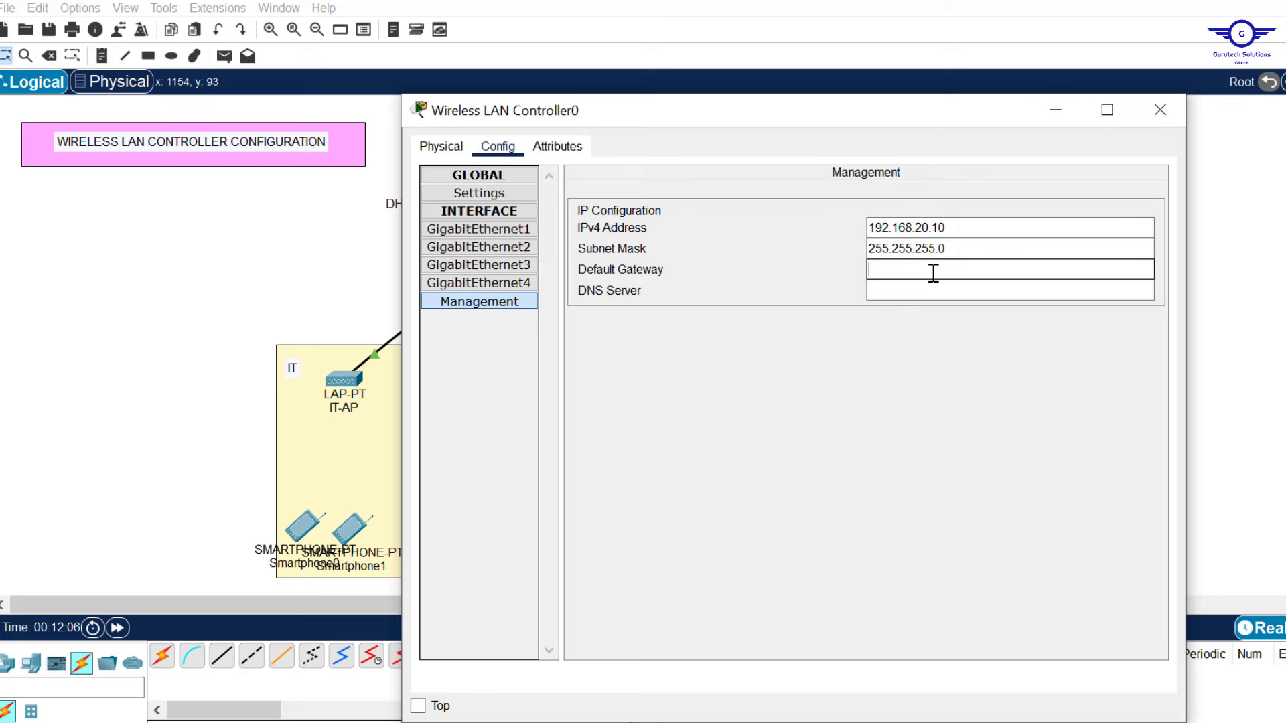
key("ctrl+v")
left_click(895, 289)
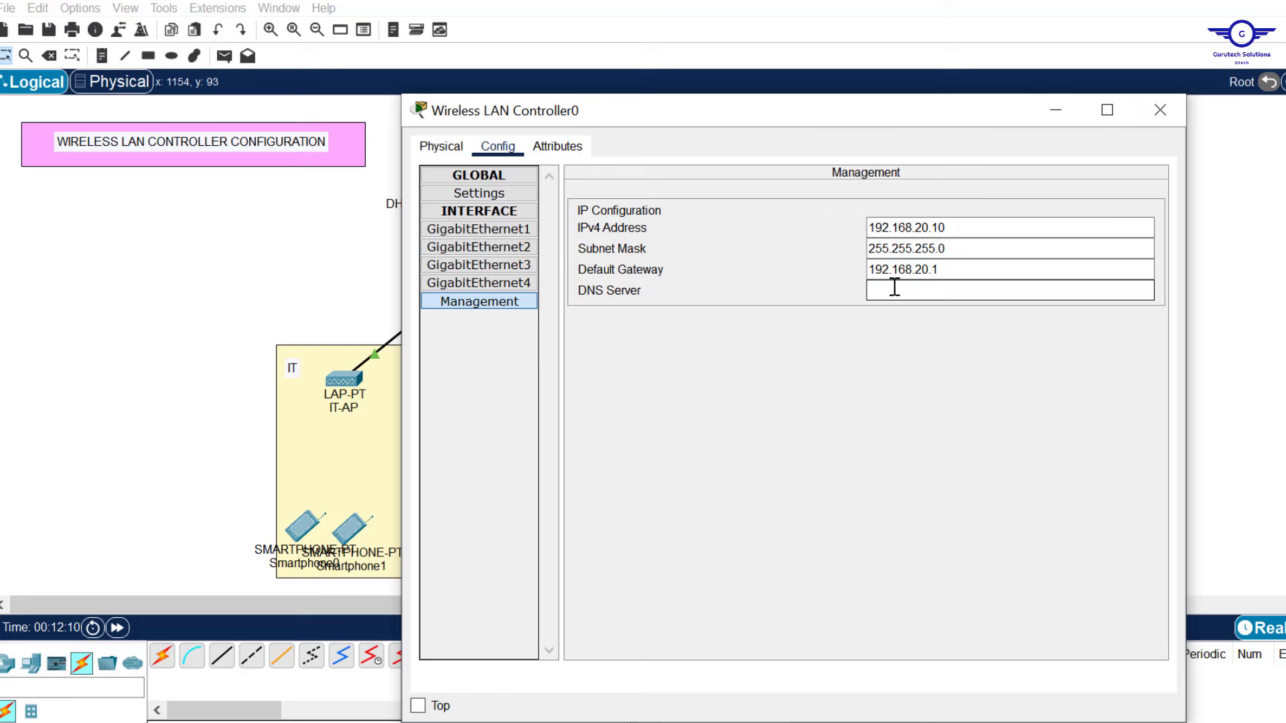
key("ctrl+v")
left_click_drag(967, 221, 868, 224)
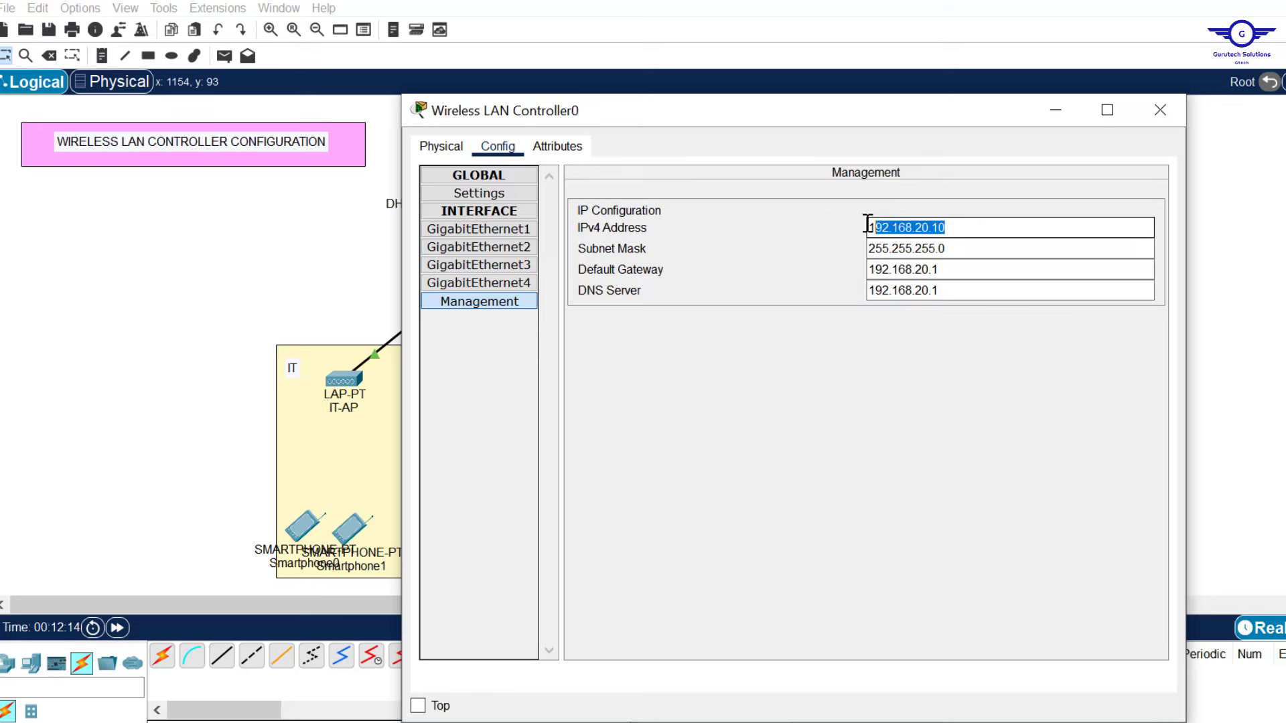
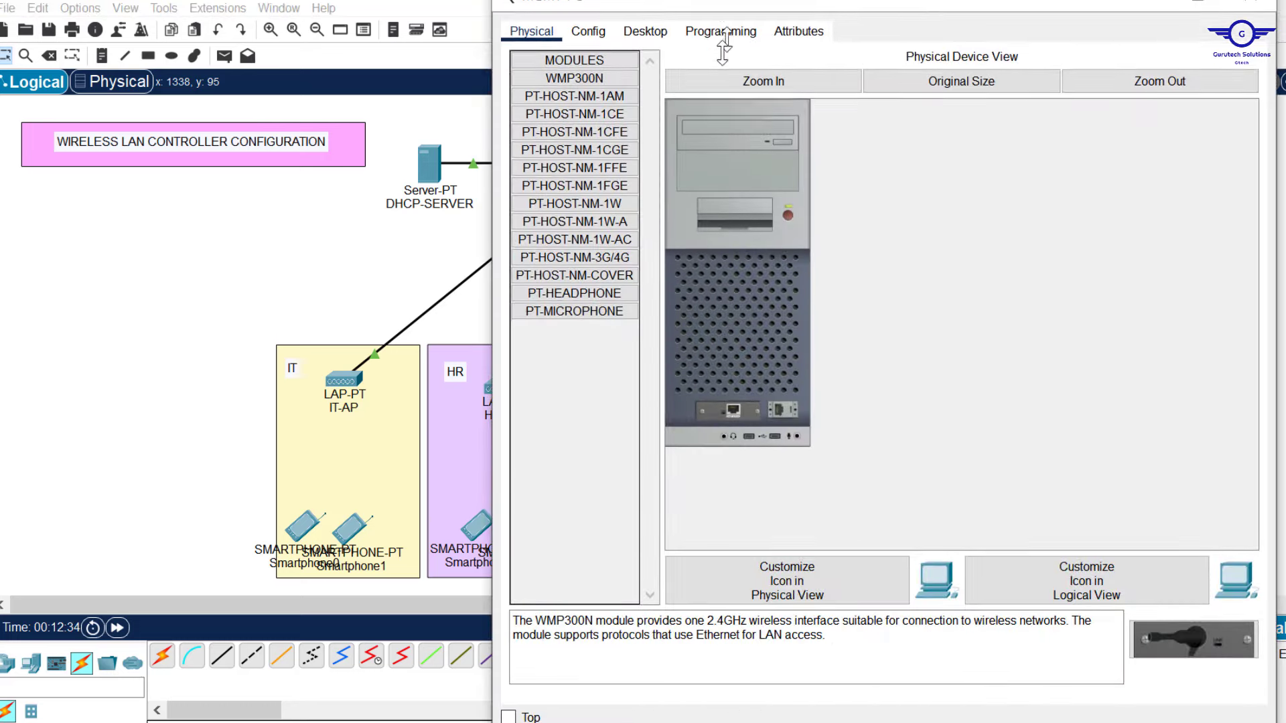
Give MGMT-PC the static IPv4 address 192.168.20.7 with subnet mask 255.255.255.0.
left_click_drag(723, 5, 720, 96)
left_click(646, 149)
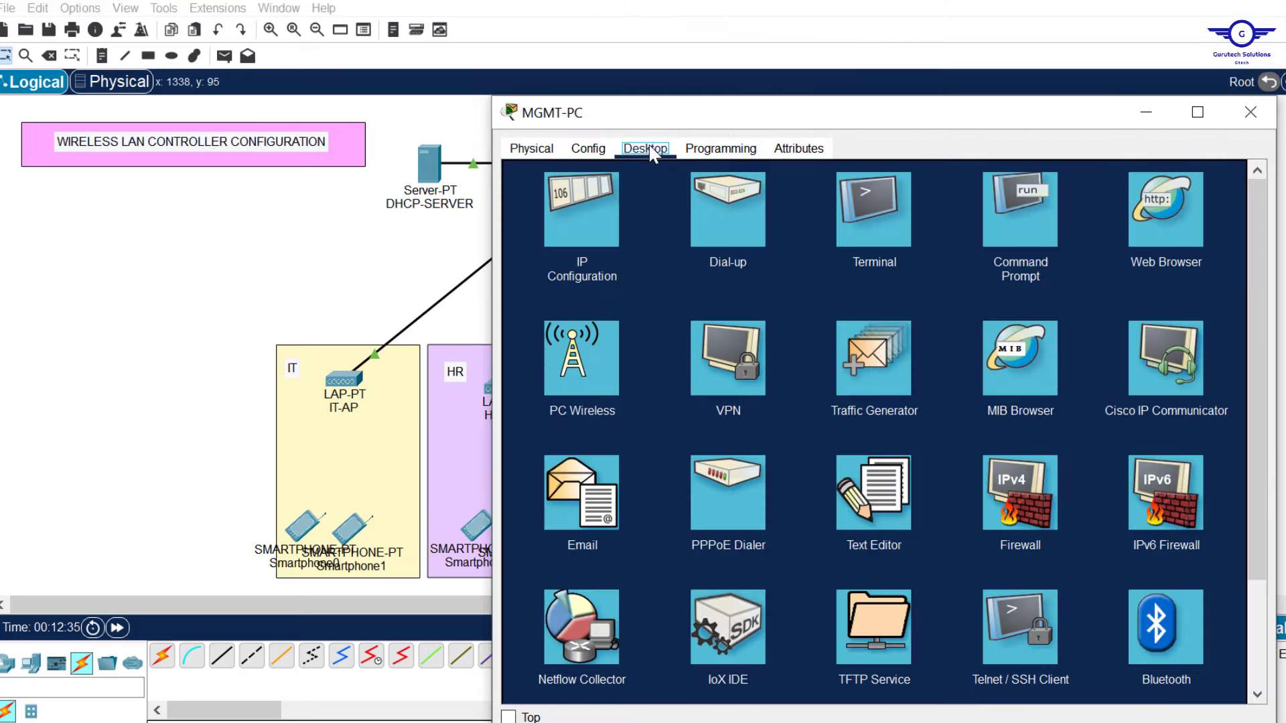
left_click(583, 223)
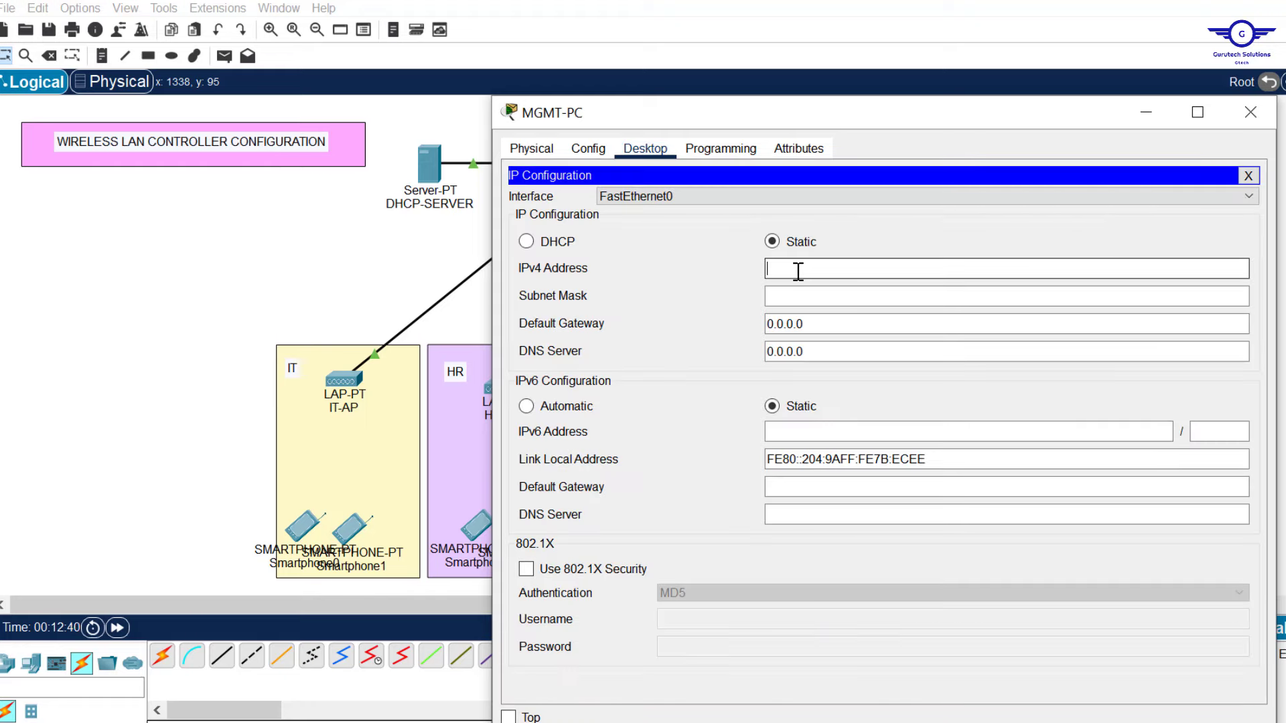
type("192.168.20.10")
left_click(830, 295)
Set MGMT-PC's default gateway and DNS server to 192.168.20.1 and close its window.
left_click(829, 326)
left_click_drag(827, 327, 705, 320)
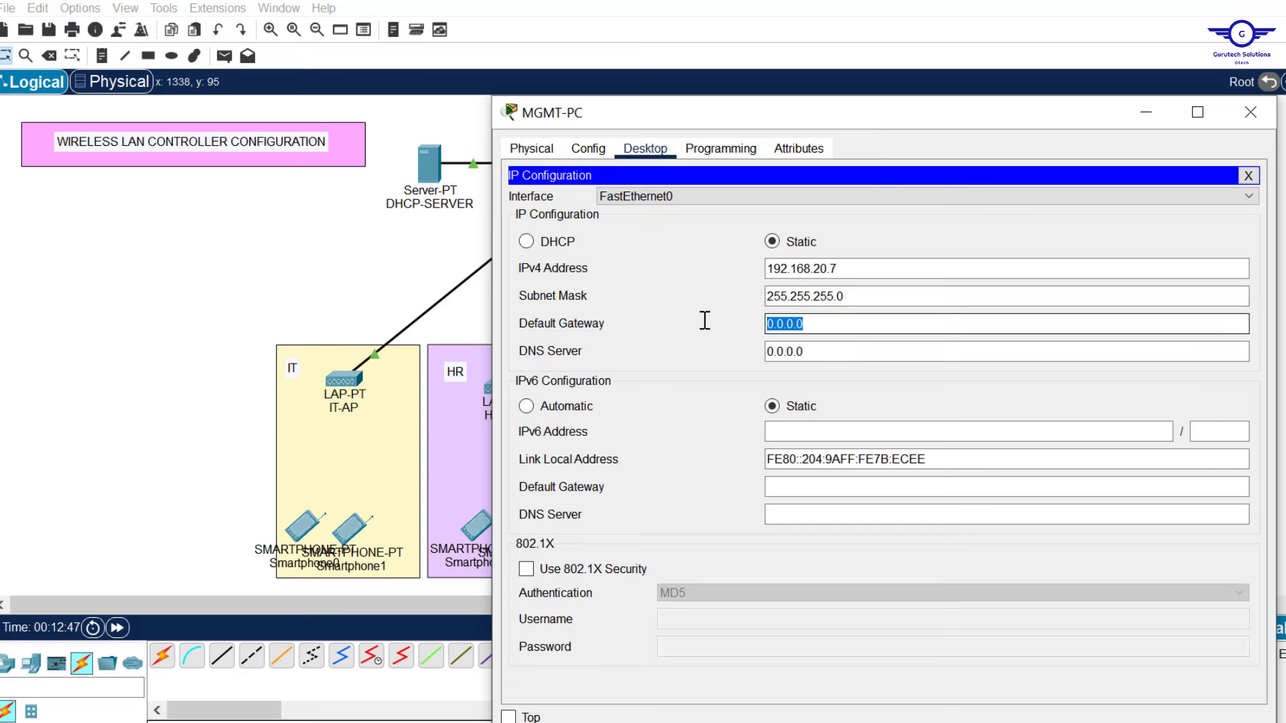
type("192.168.20.10")
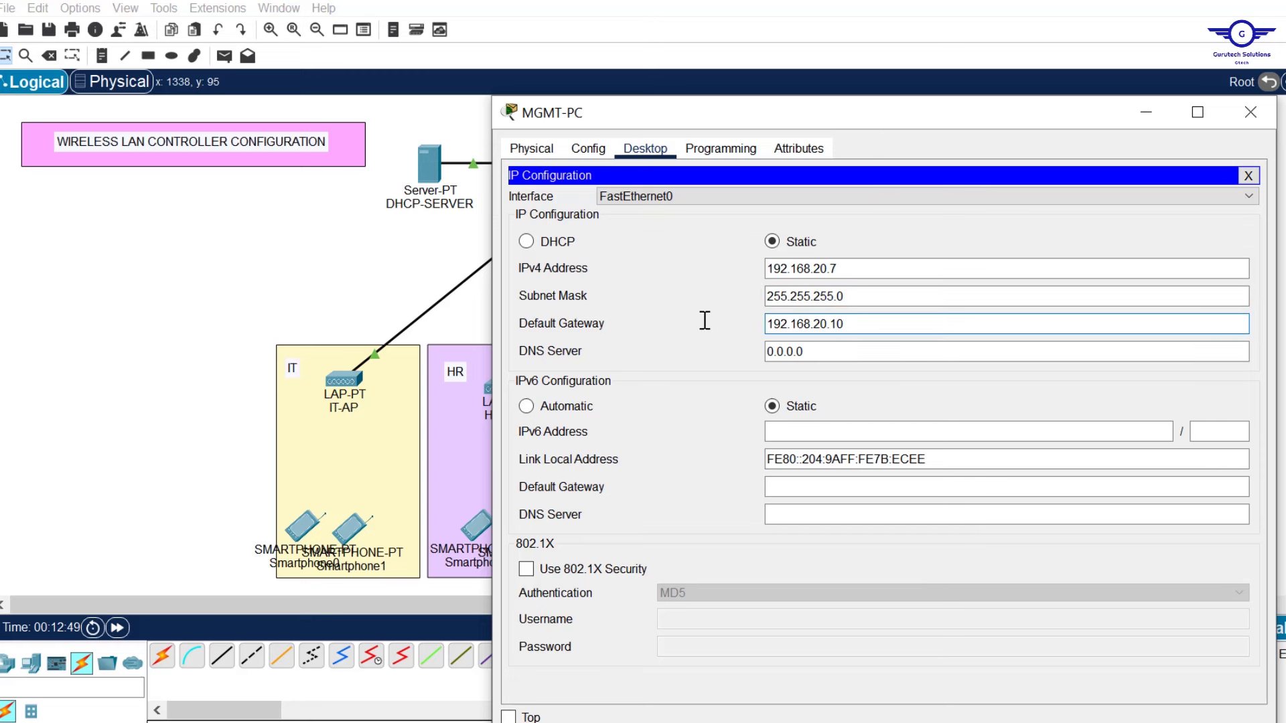
left_click_drag(818, 353, 675, 338)
type("192.168.20.10")
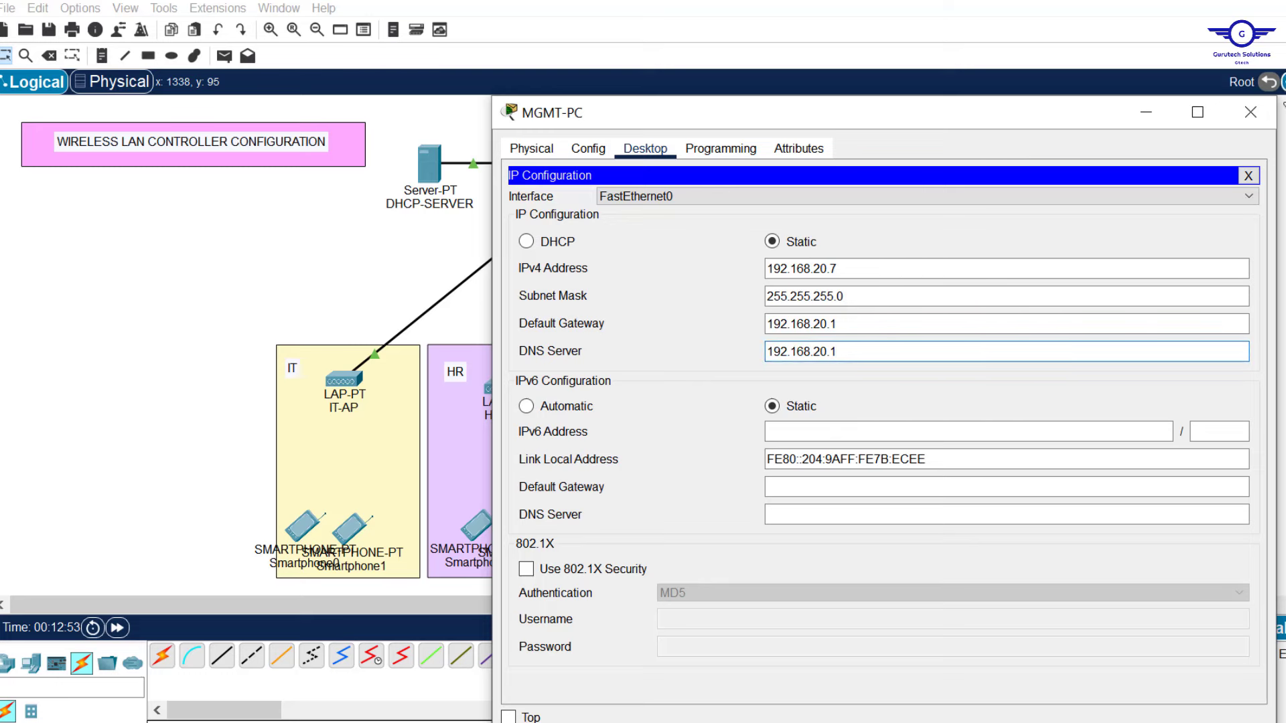
left_click(1249, 112)
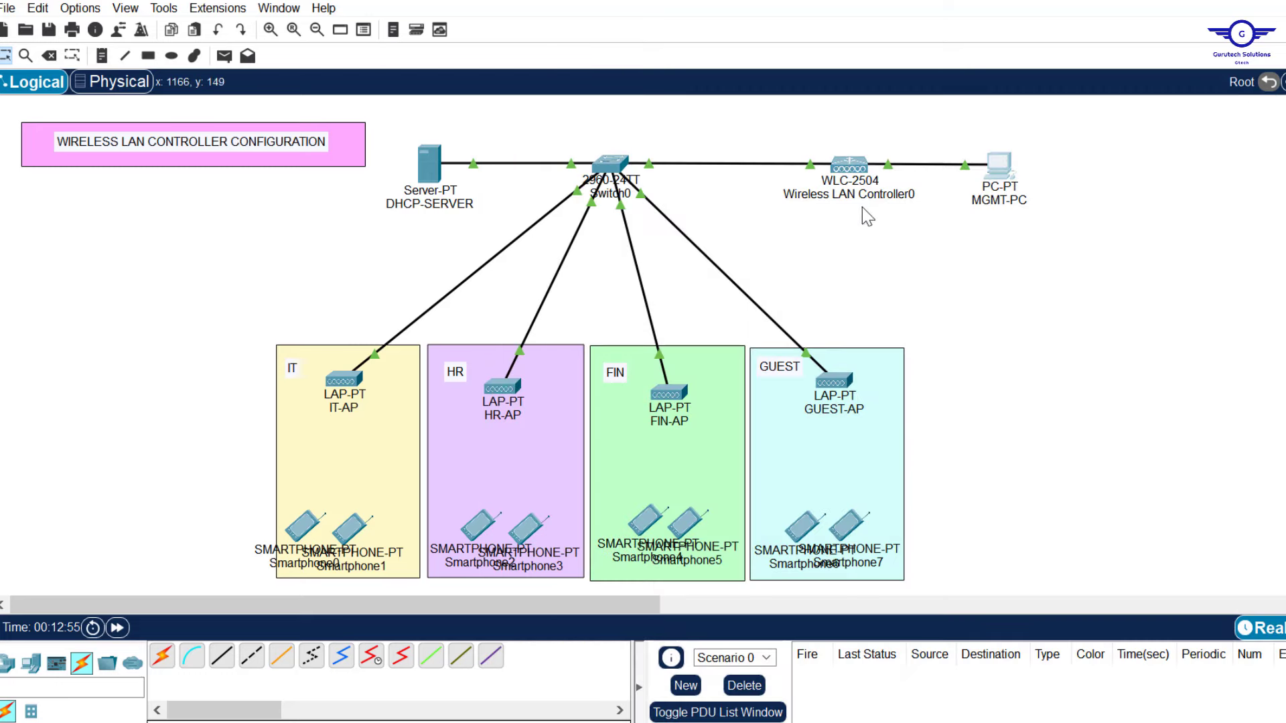
Give DHCP-SERVER the static IPv4 address 192.168.20.5 with mask 255.255.255.0.
left_click(429, 164)
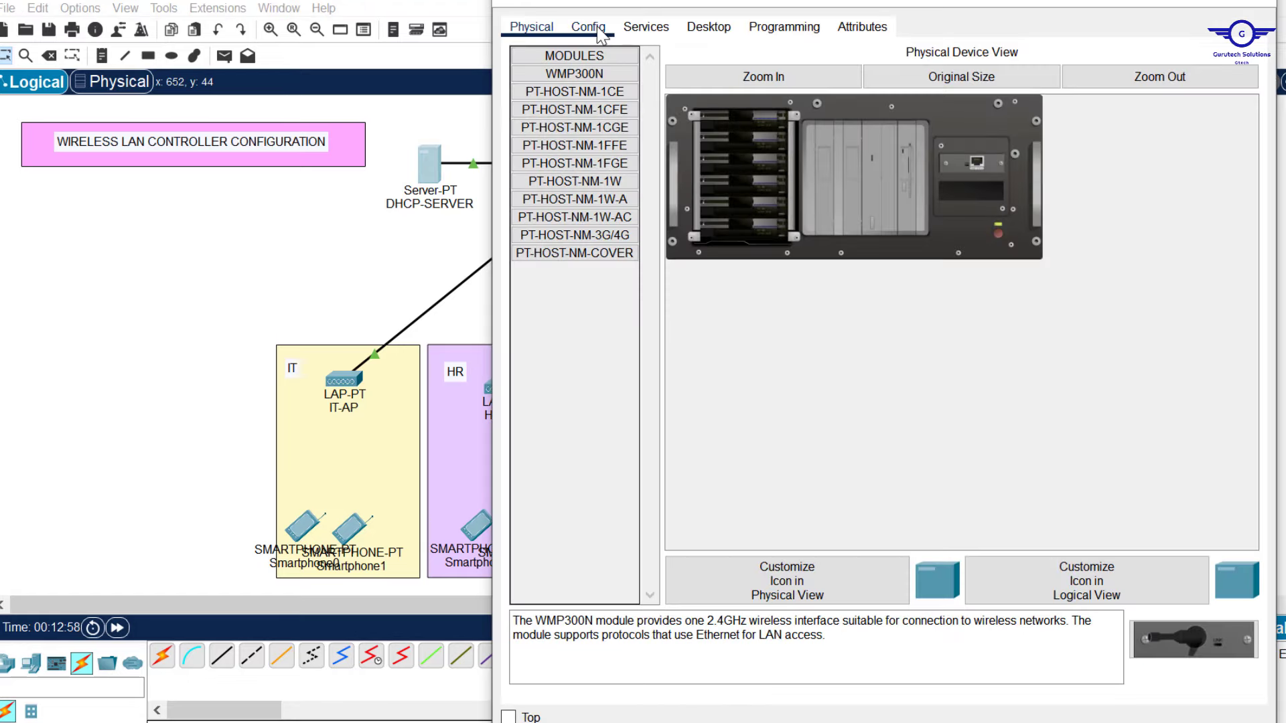
left_click(709, 30)
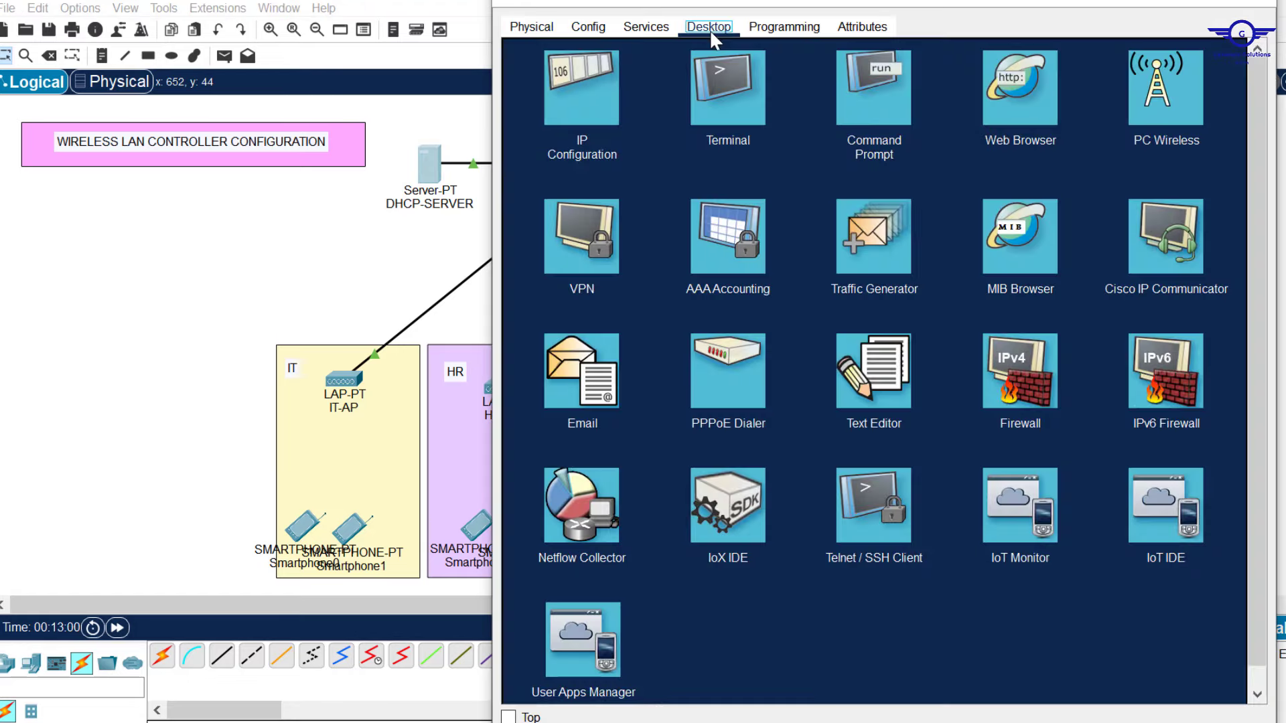
left_click(596, 79)
left_click(774, 130)
type("192.168.20.10")
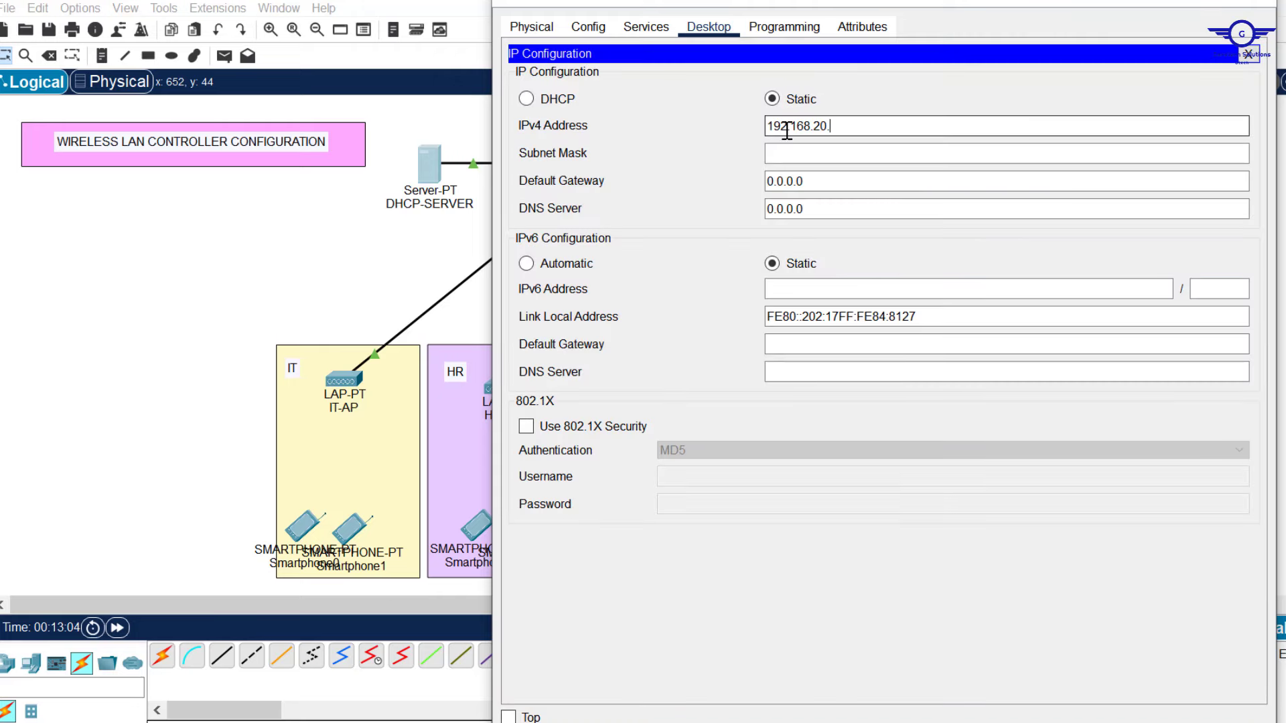
left_click(816, 156)
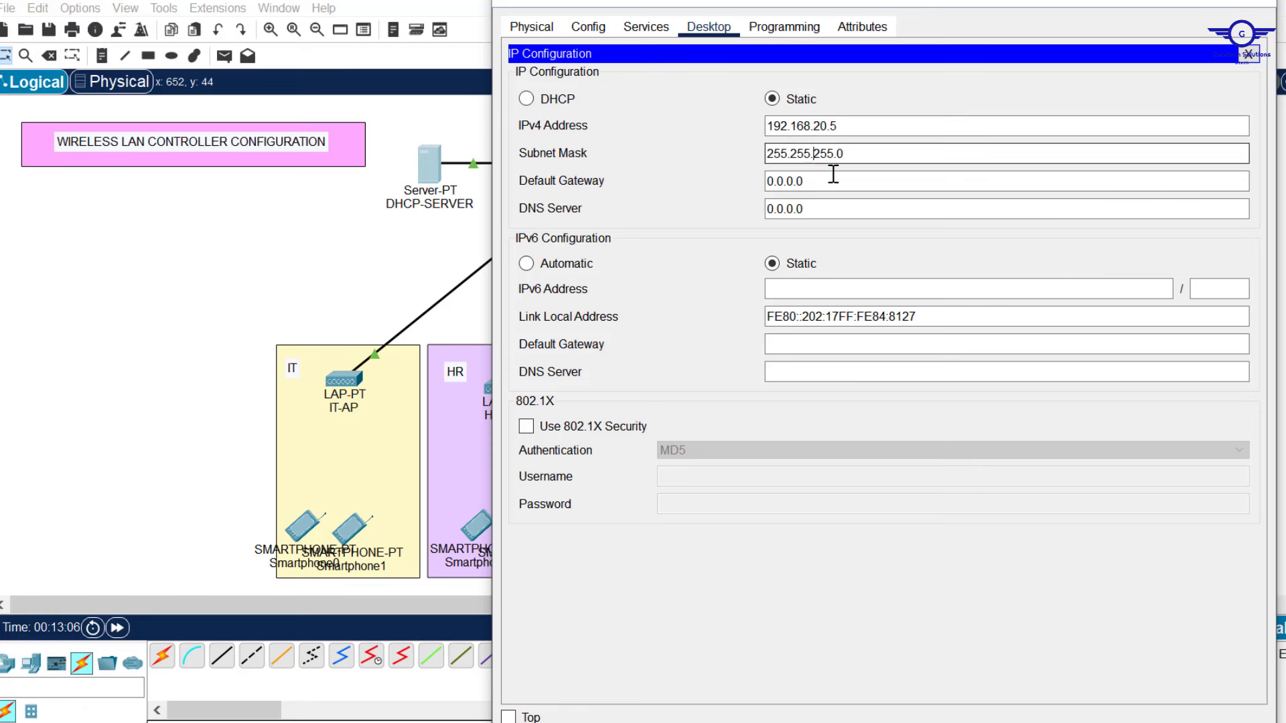
Set DHCP-SERVER's gateway and DNS to 192.168.20.1, then return to the topology.
left_click_drag(820, 184, 639, 186)
type("192.168.20.10")
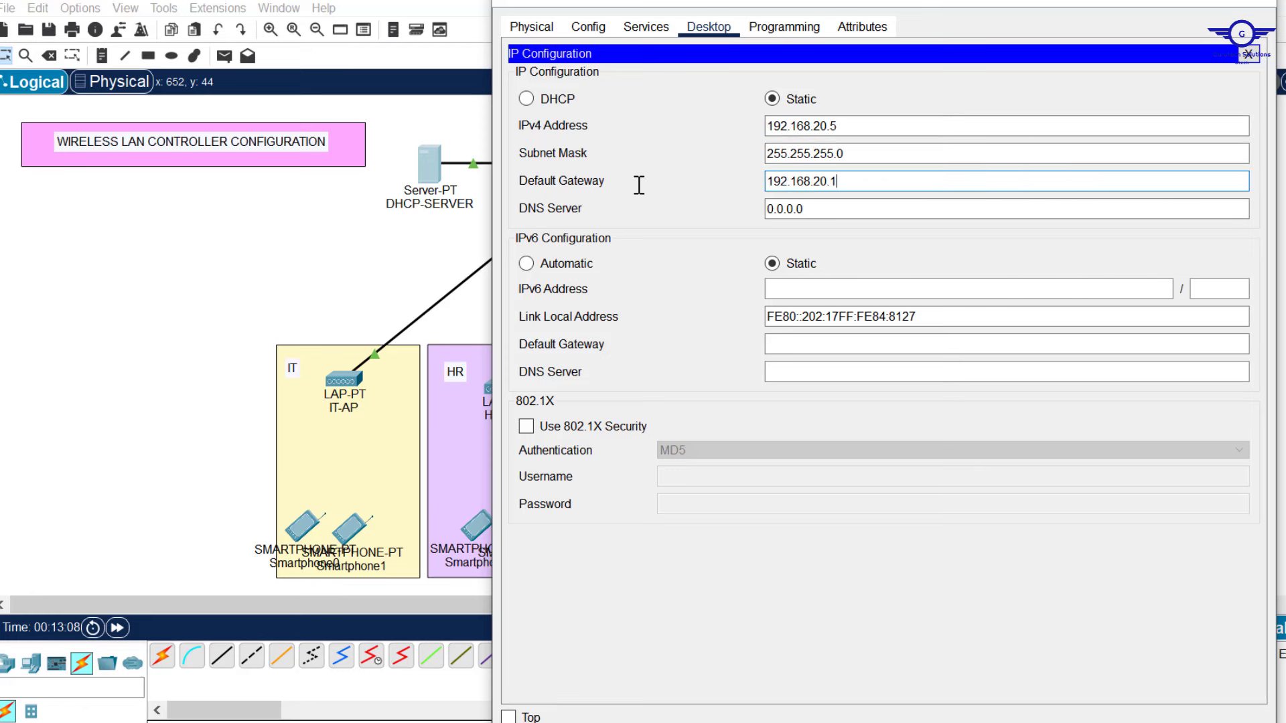
left_click_drag(834, 214, 628, 195)
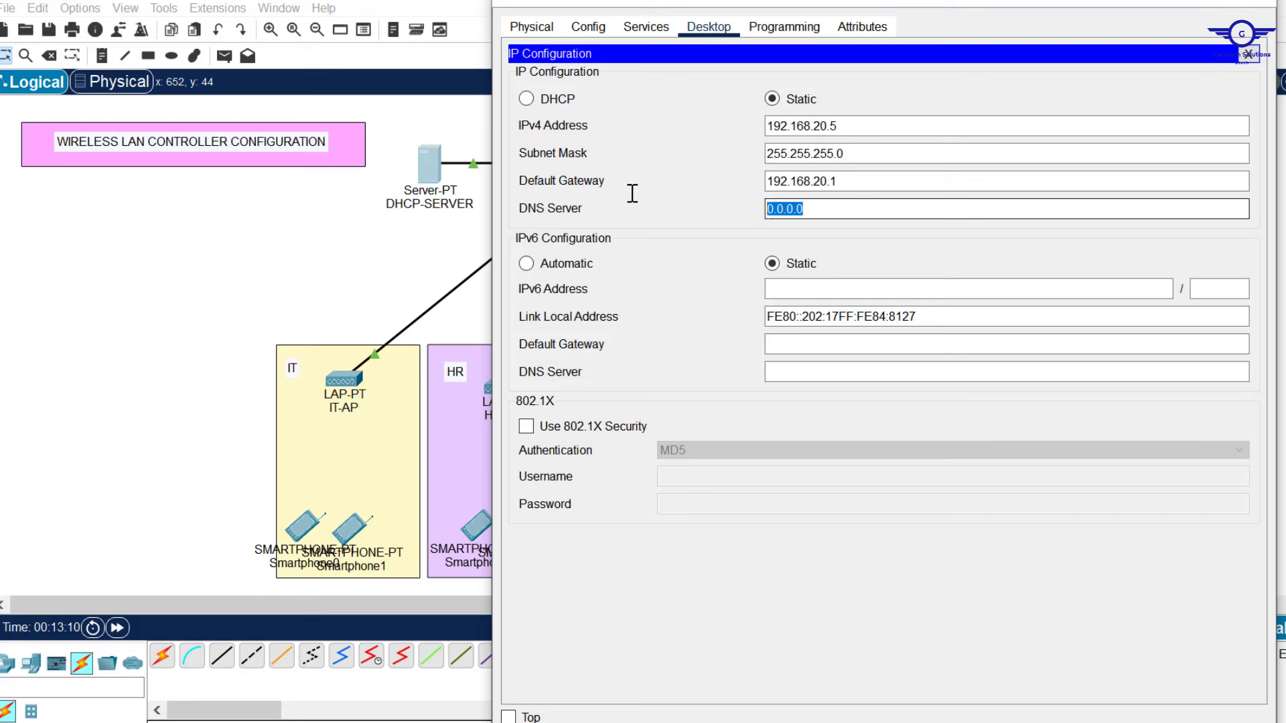
type("192.168.20.1")
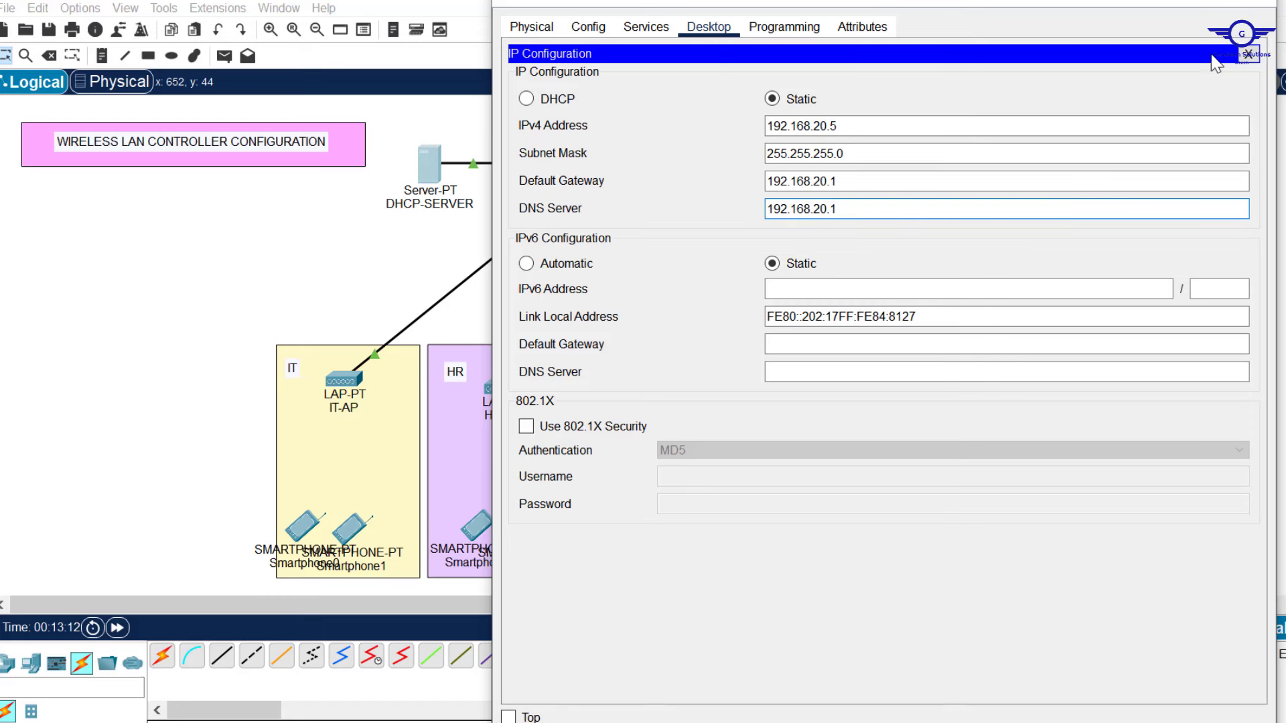
left_click(1249, 54)
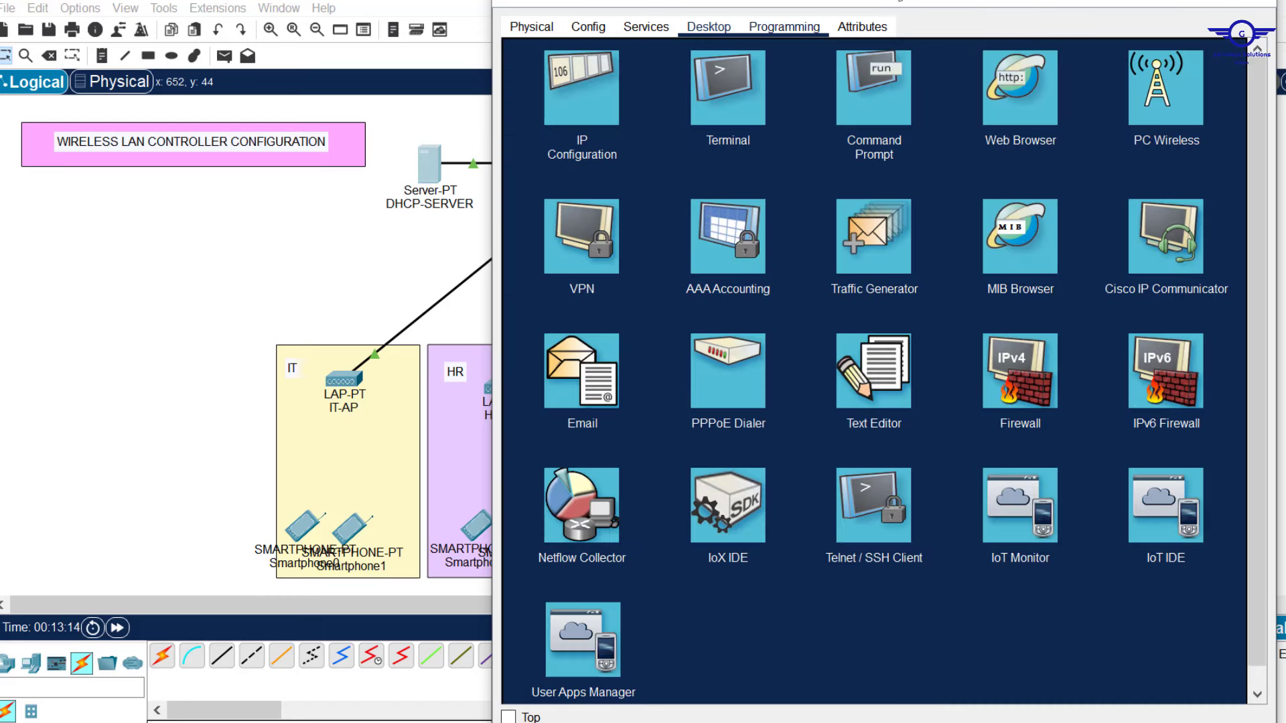
left_click(331, 247)
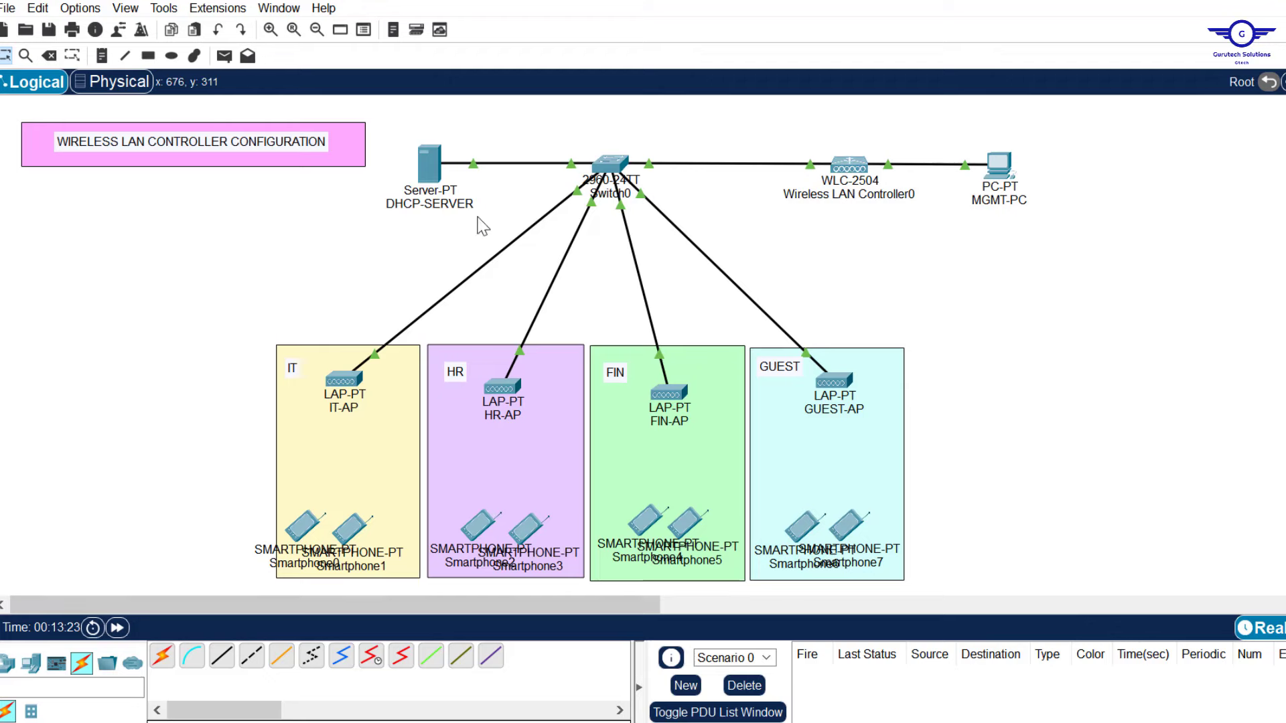
Turn on DHCP-SERVER's DHCP service with pool gateway and DNS 192.168.20.1.
left_click(430, 159)
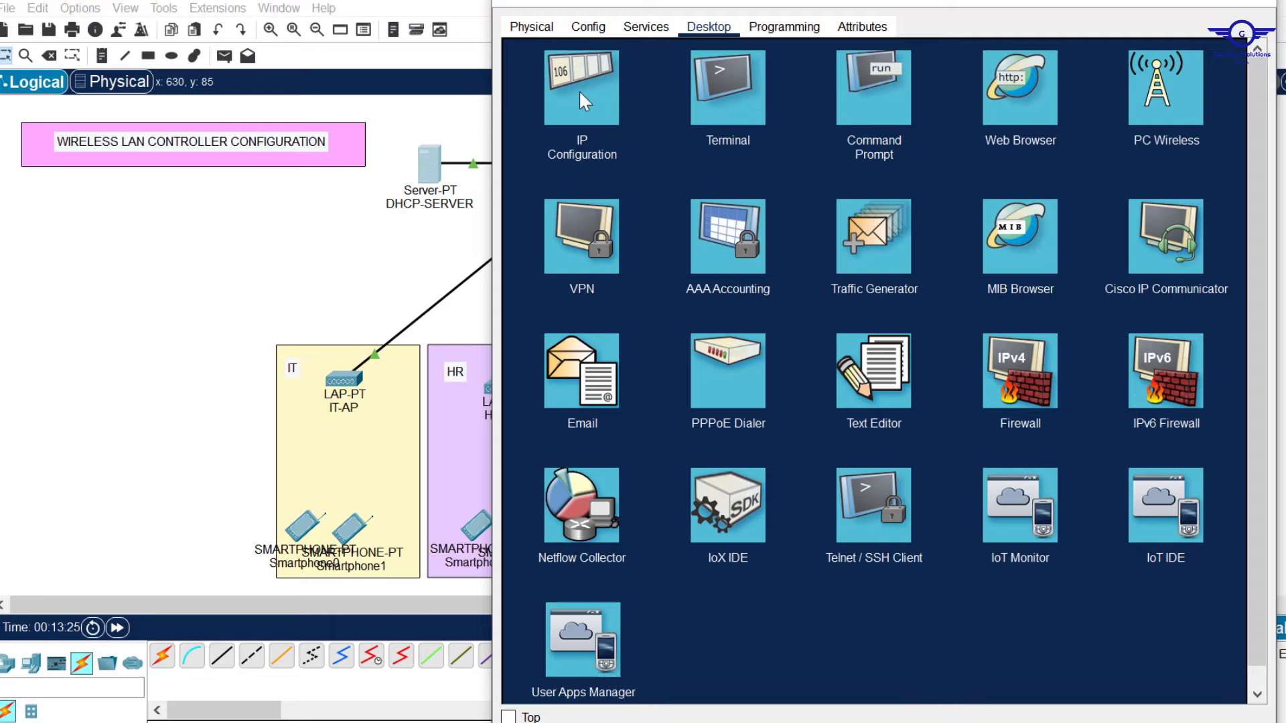
left_click(651, 28)
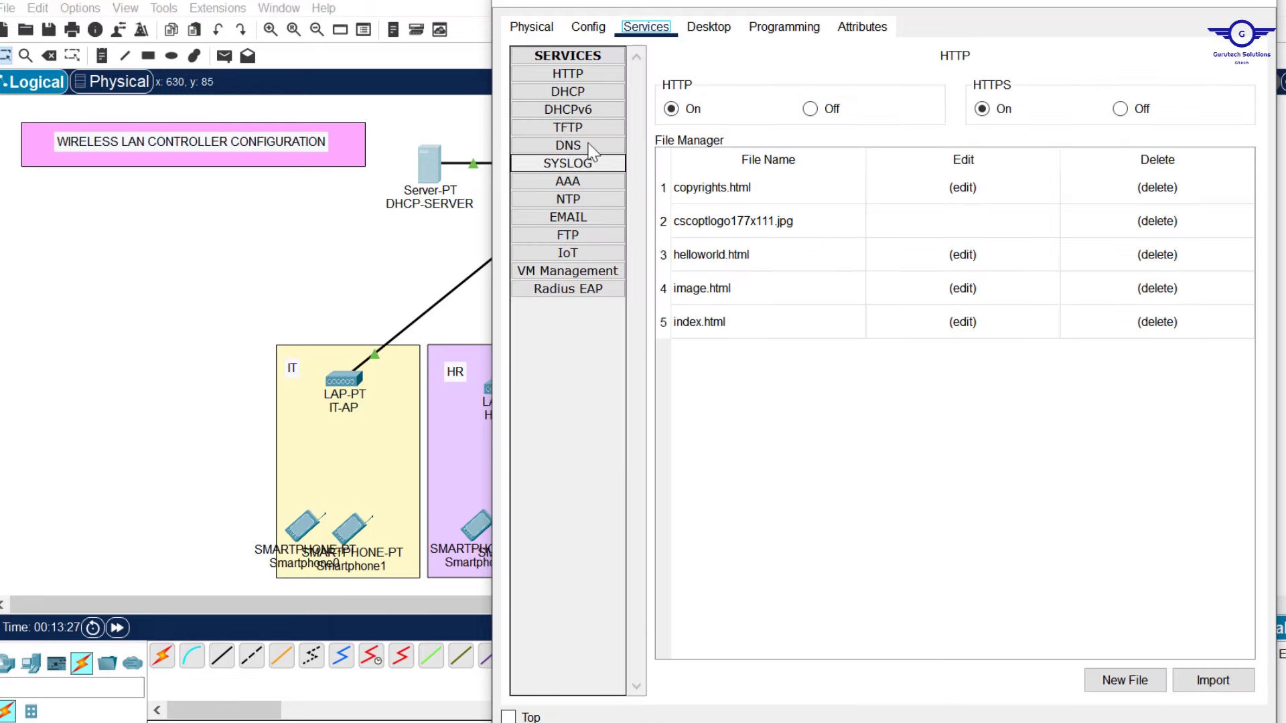
left_click(568, 95)
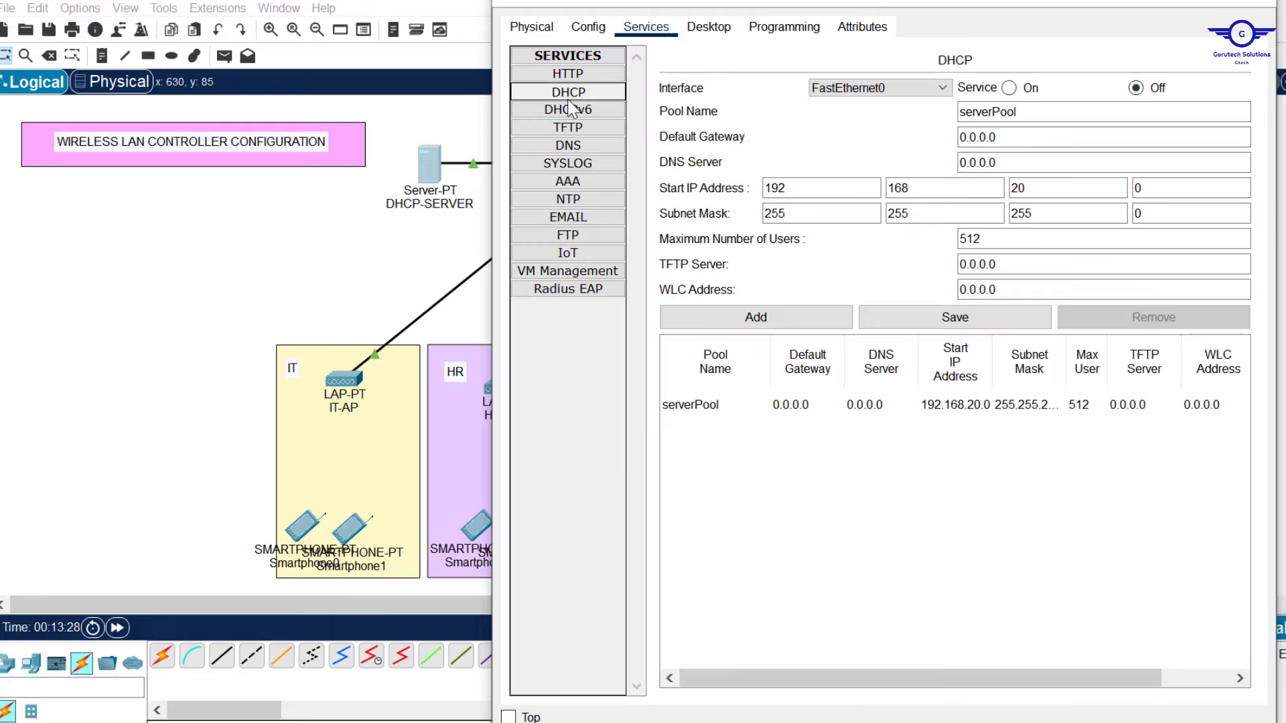
left_click(1008, 88)
left_click(1029, 136)
left_click_drag(1029, 136, 911, 132)
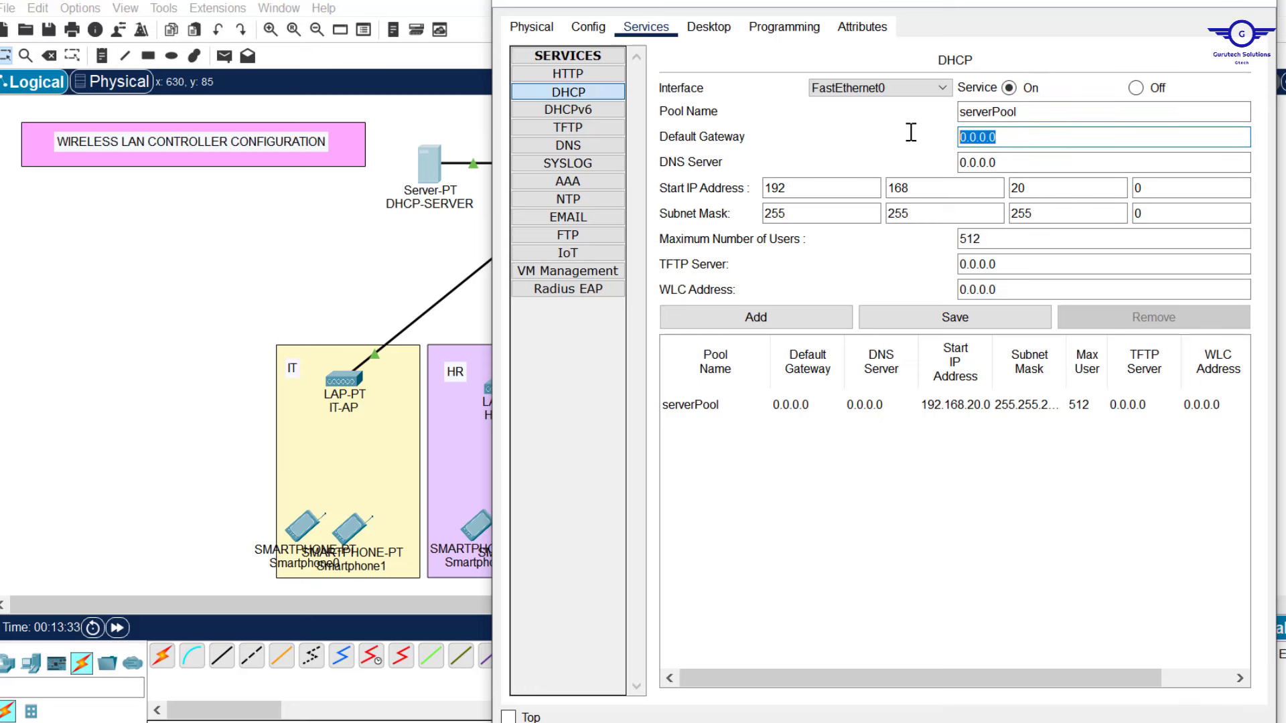
type("192.168.20.10")
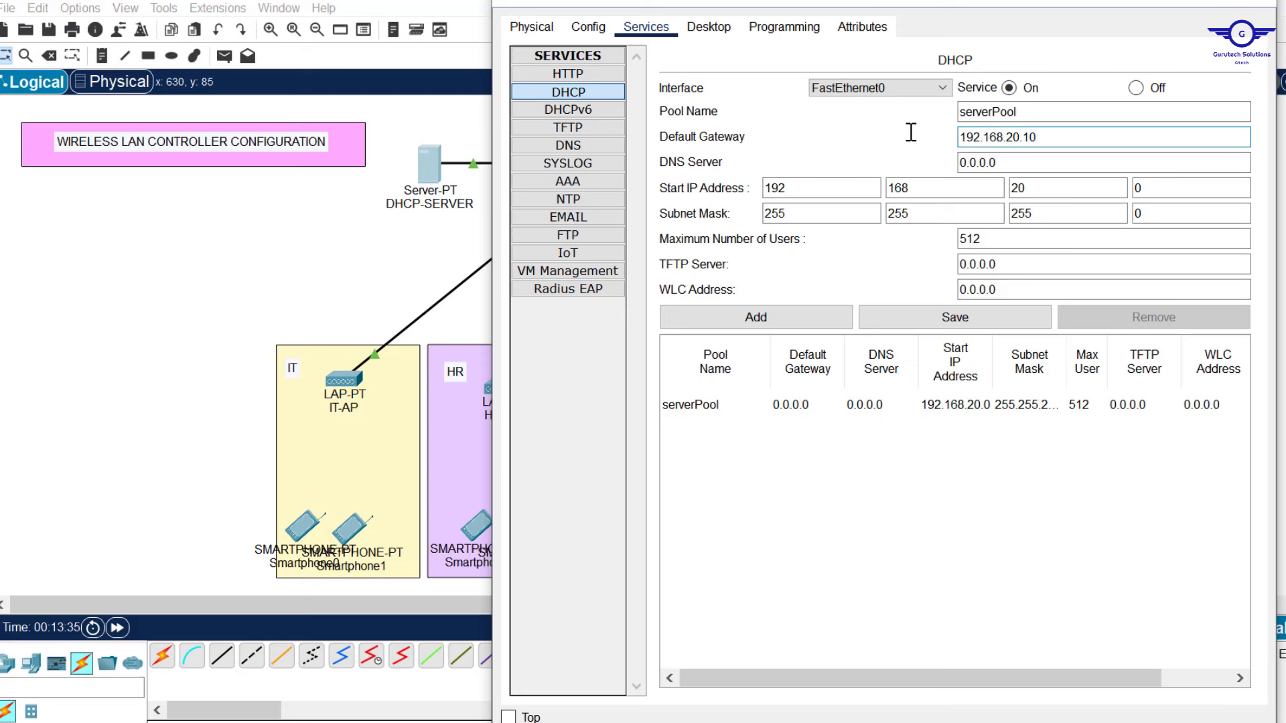
left_click(1019, 163)
left_click_drag(1018, 163, 861, 158)
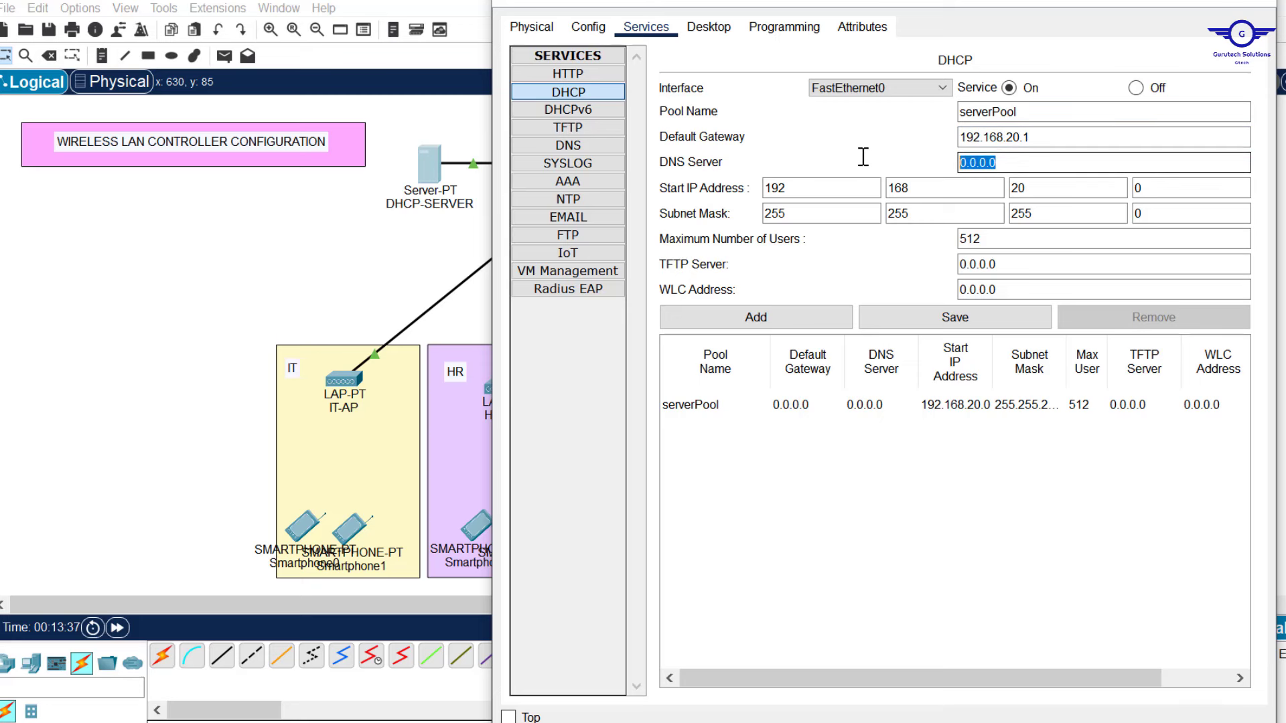
type("192.168.20.10")
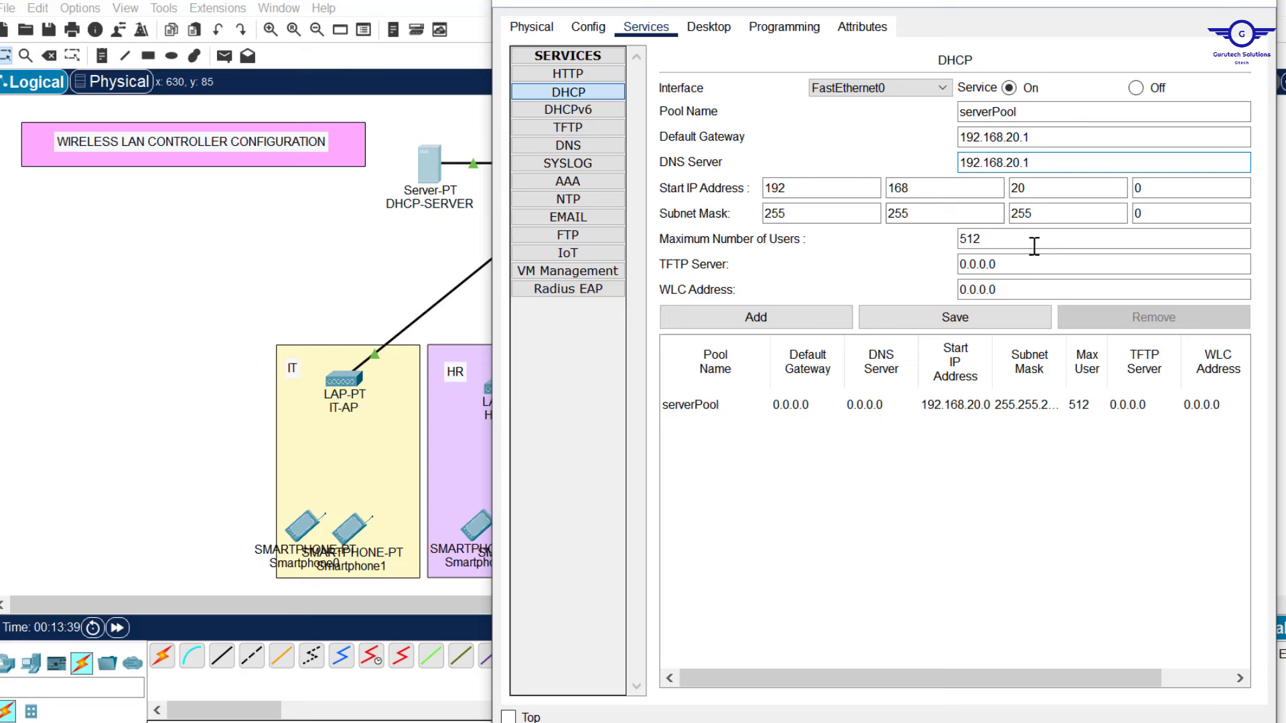
Set the pool's maximum users to 120 and WLC address to 192.168.20.10.
left_click(1143, 190)
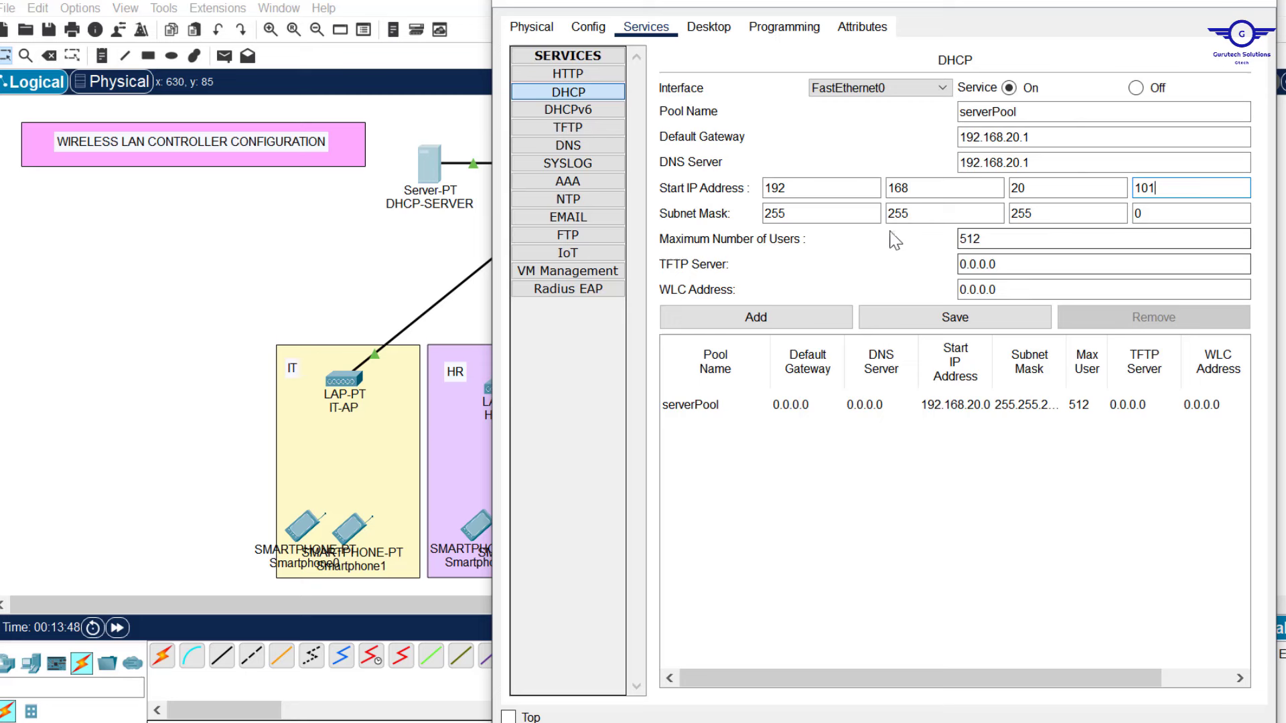
left_click_drag(1004, 242, 933, 238)
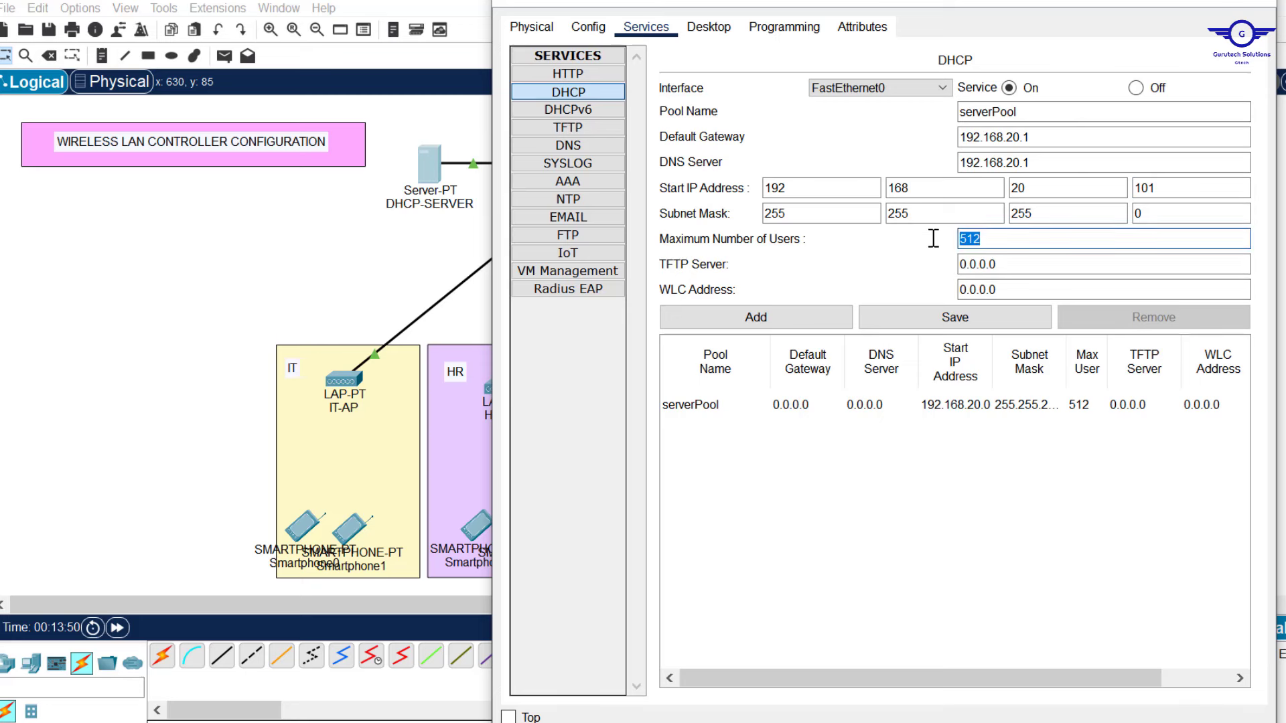
type("12")
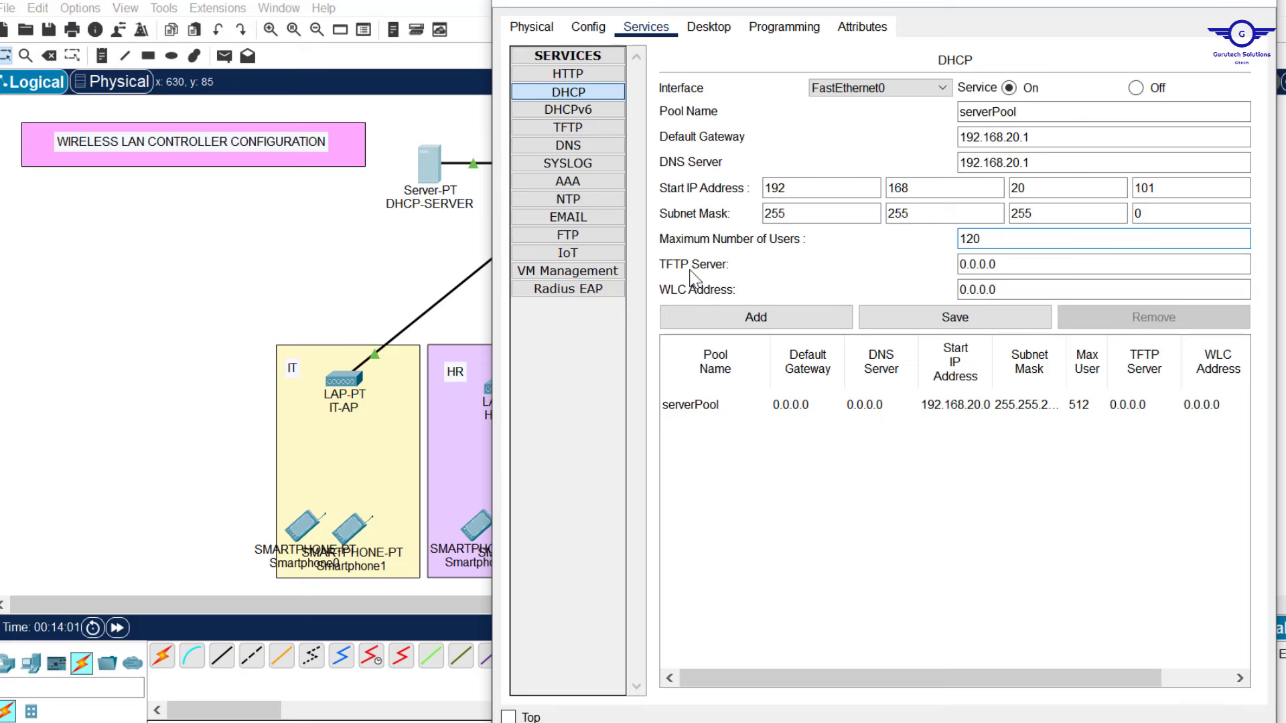
left_click_drag(1019, 287, 893, 279)
type("192.168.20.10")
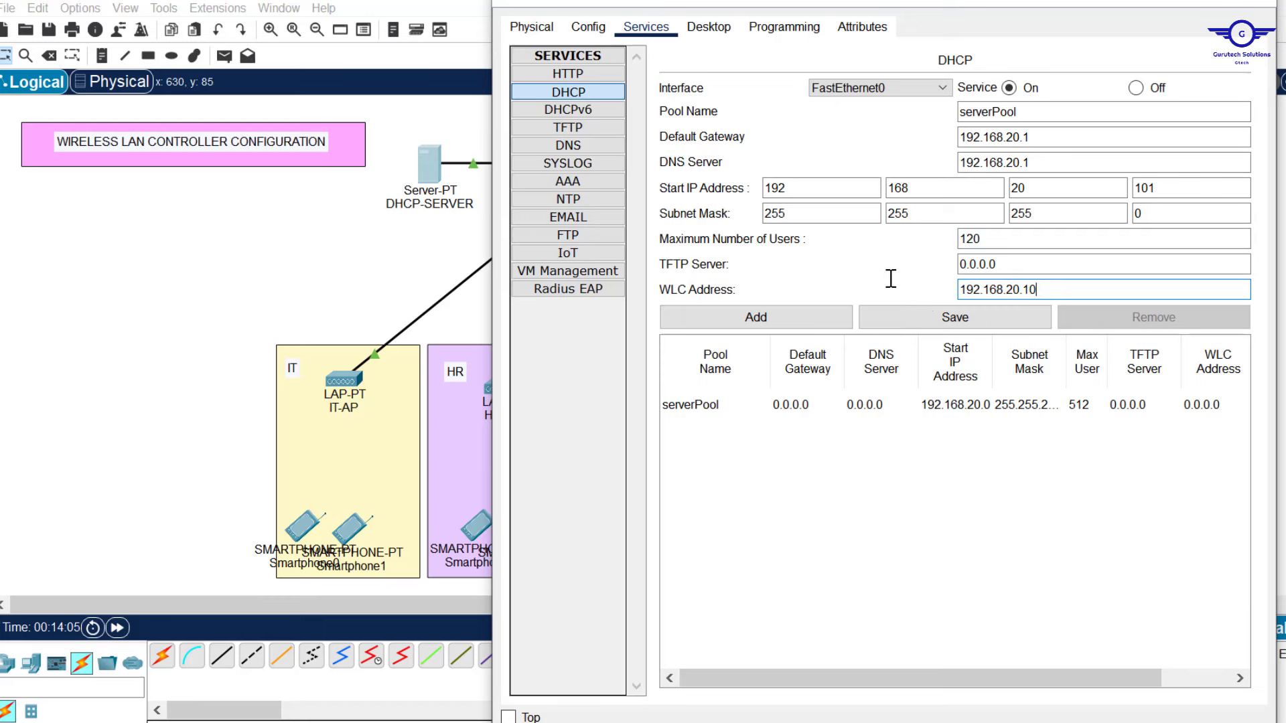
Save the updated DHCP pool on DHCP-SERVER and close its window.
left_click(1263, 6)
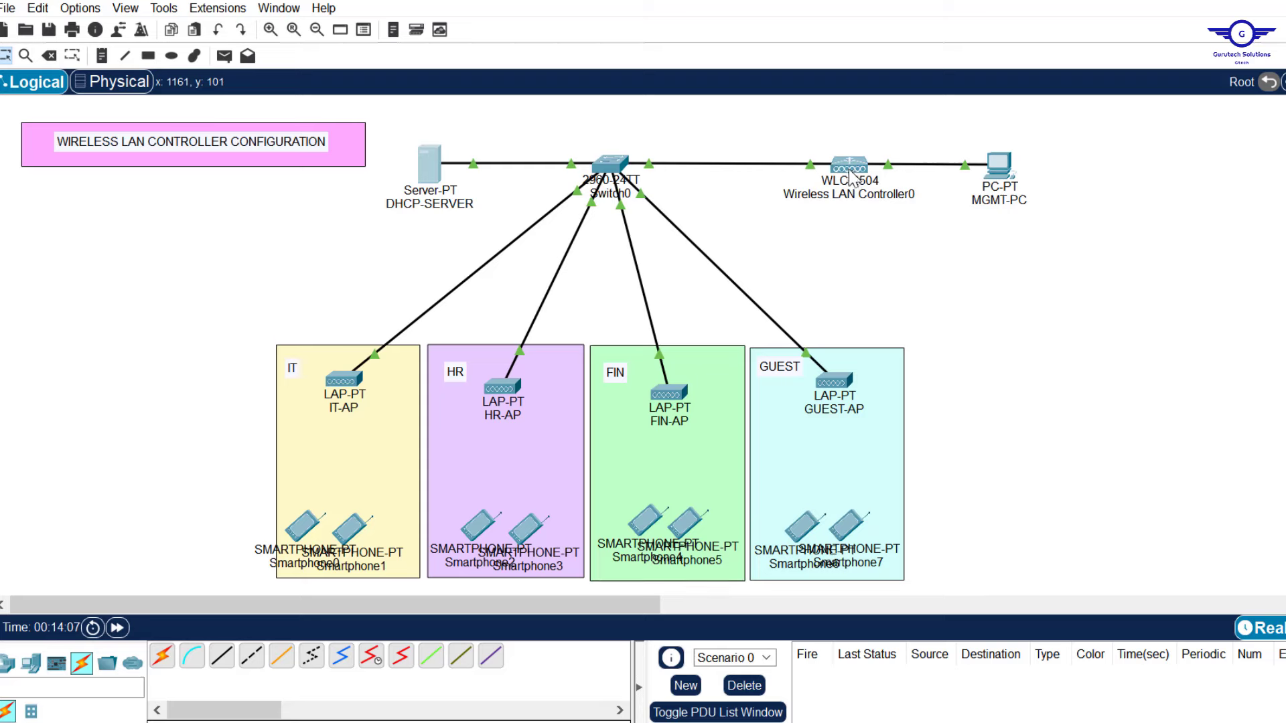
mouse_move(849, 175)
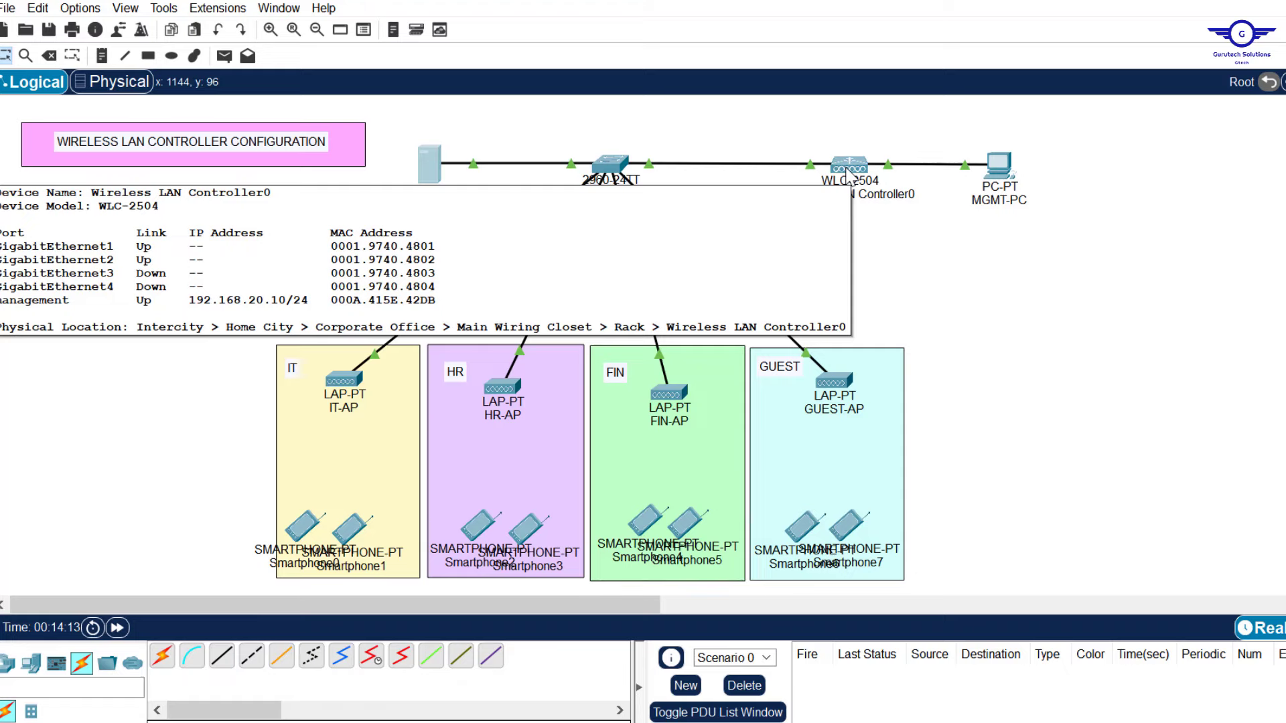
left_click(430, 163)
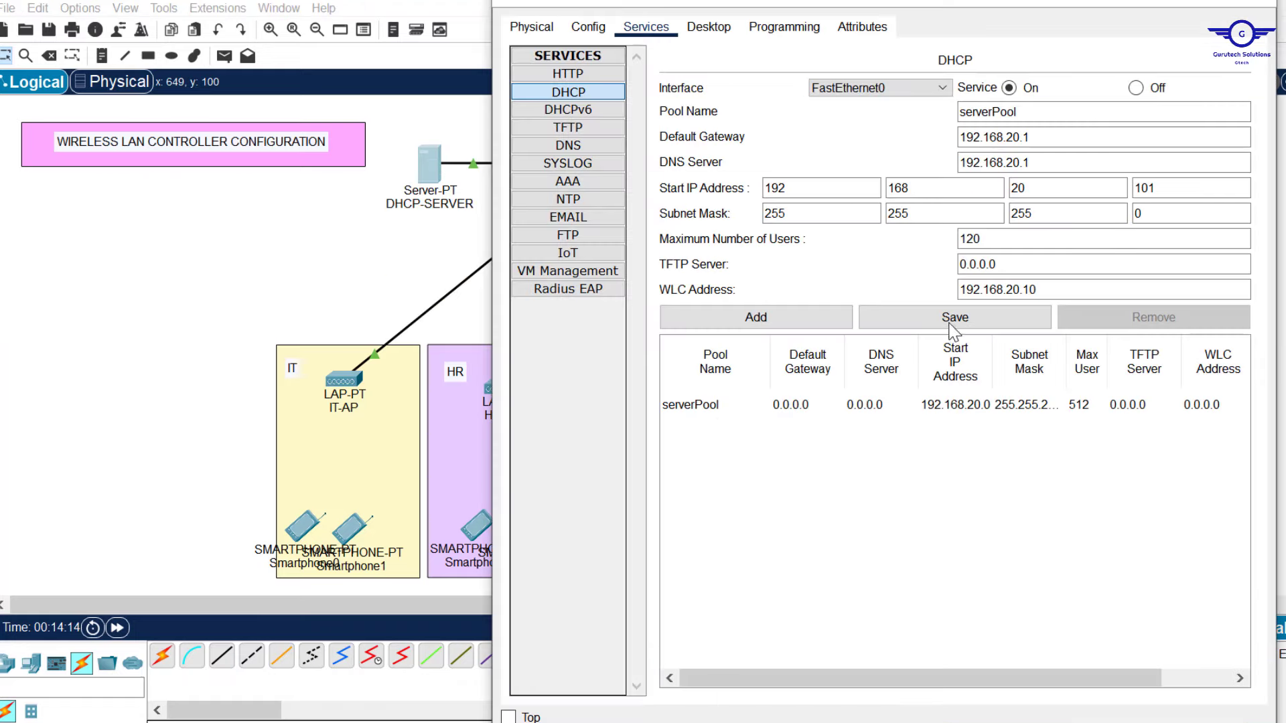
left_click(966, 319)
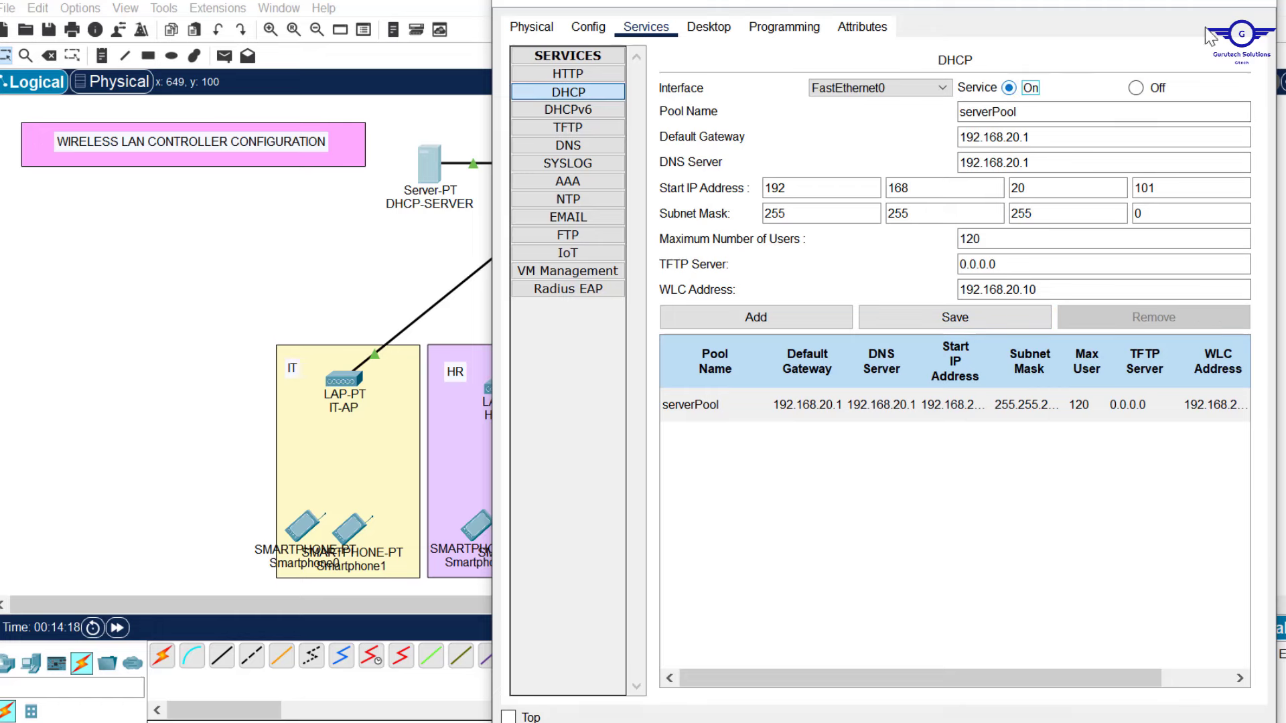
left_click(1250, 3)
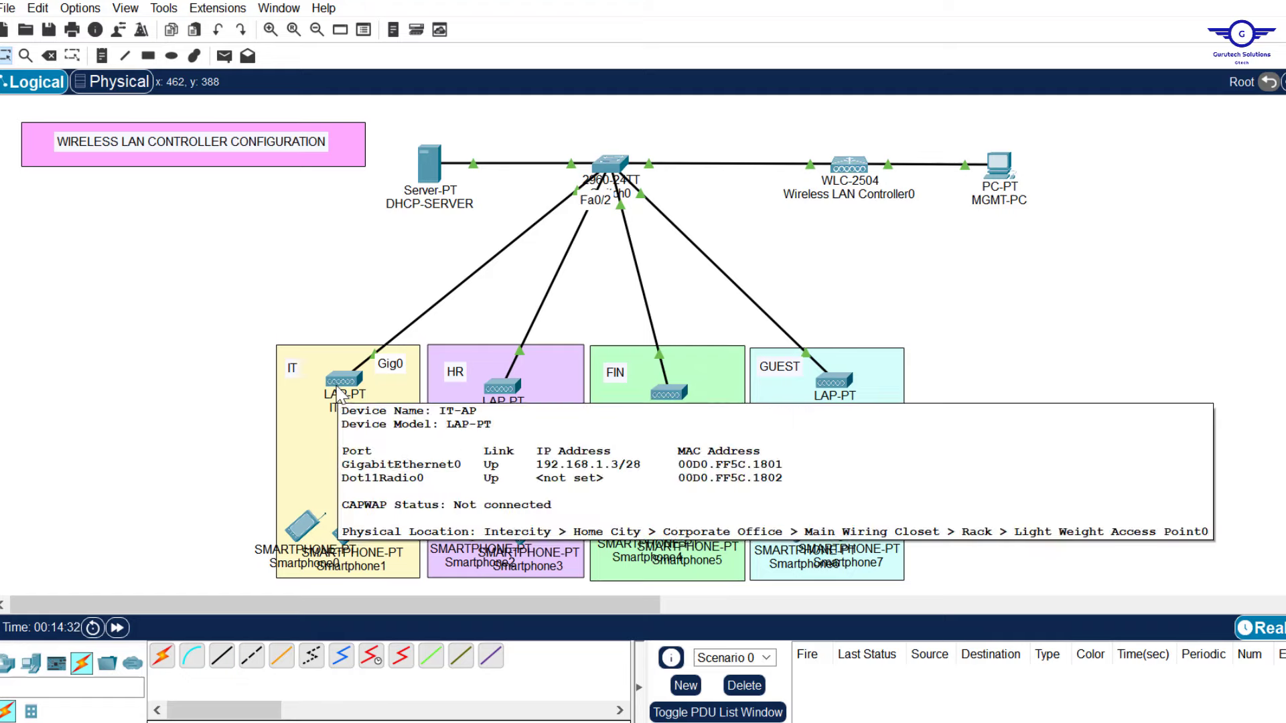
Switch IT-AP's global addressing from Static back to DHCP to renew its gateway and DNS.
left_click(339, 388)
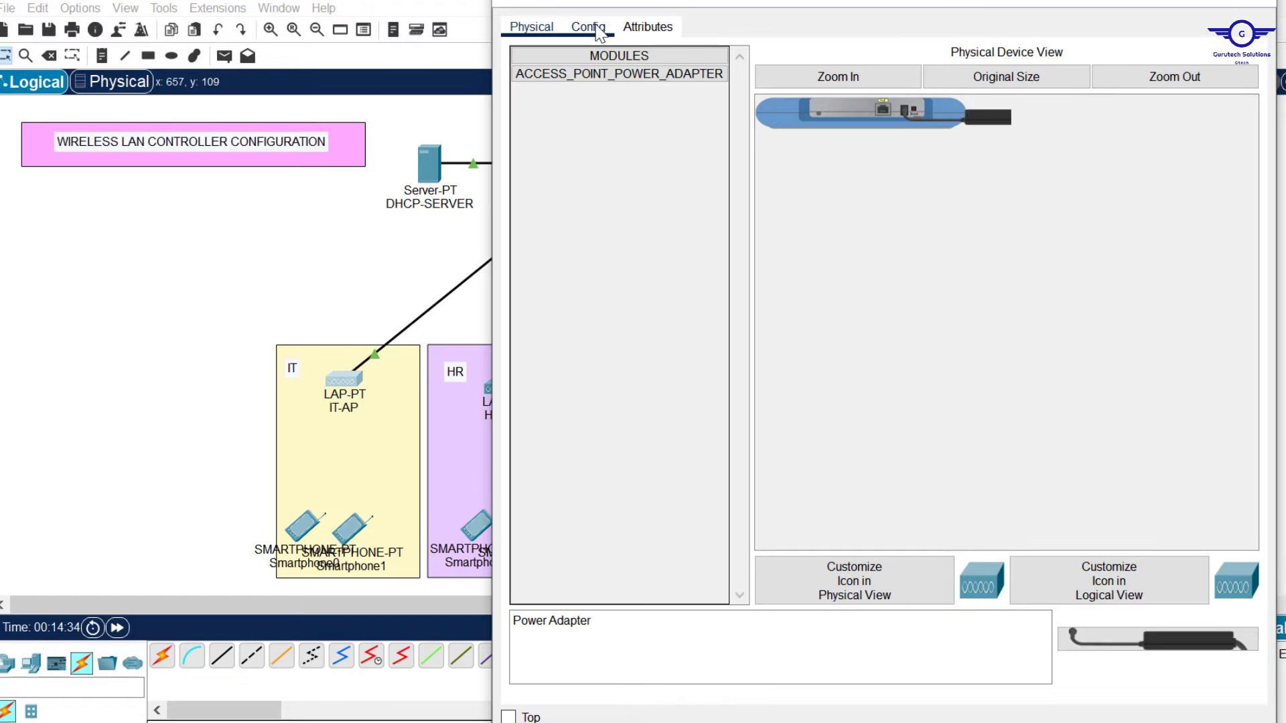
left_click(589, 28)
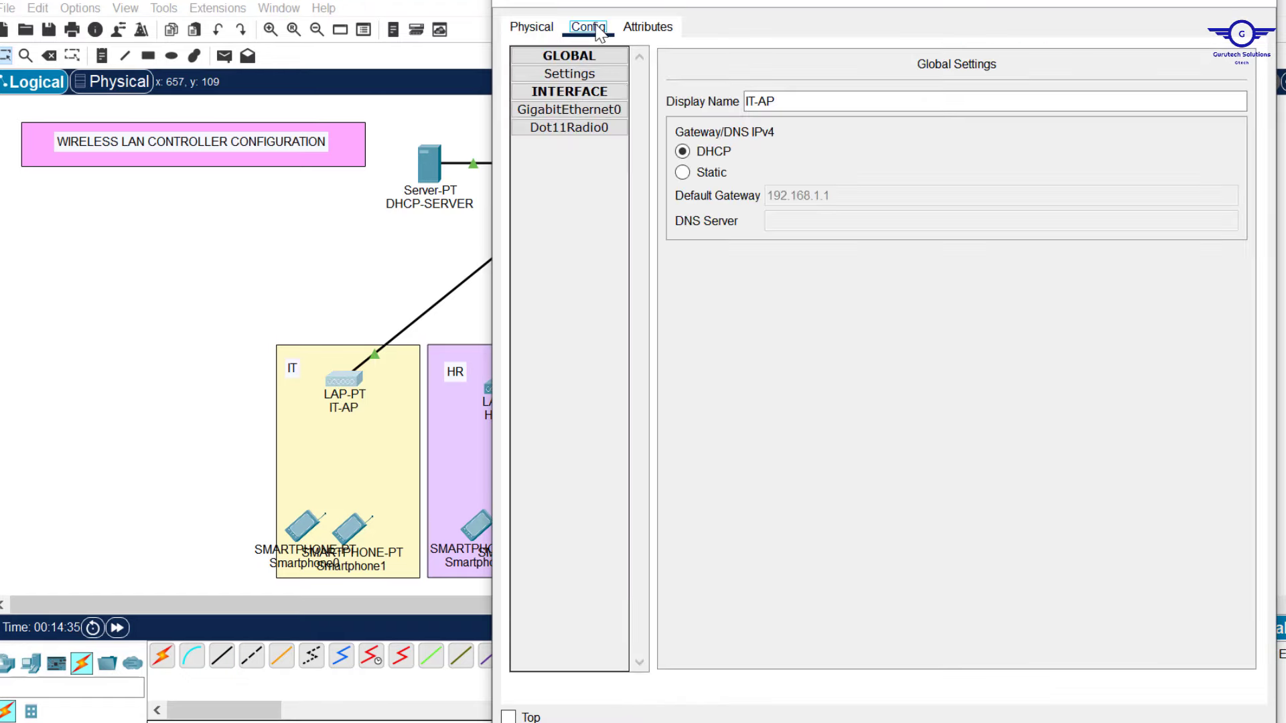
left_click(596, 110)
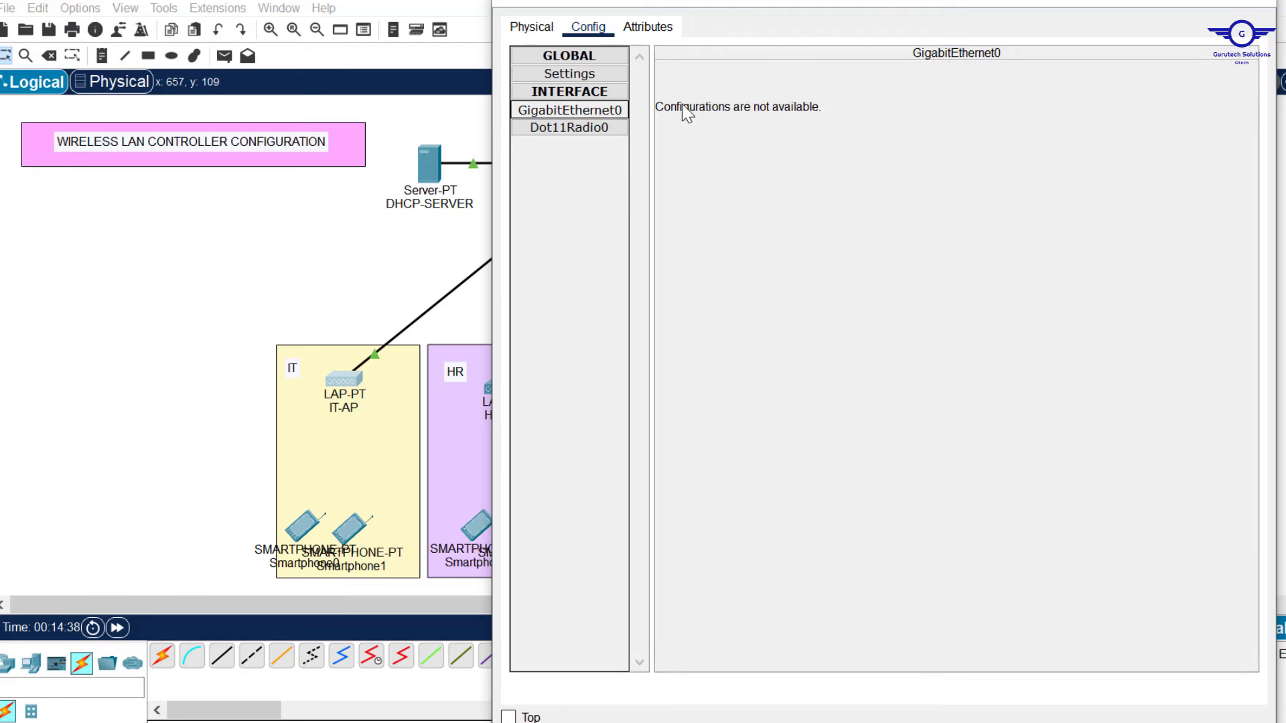
left_click(570, 75)
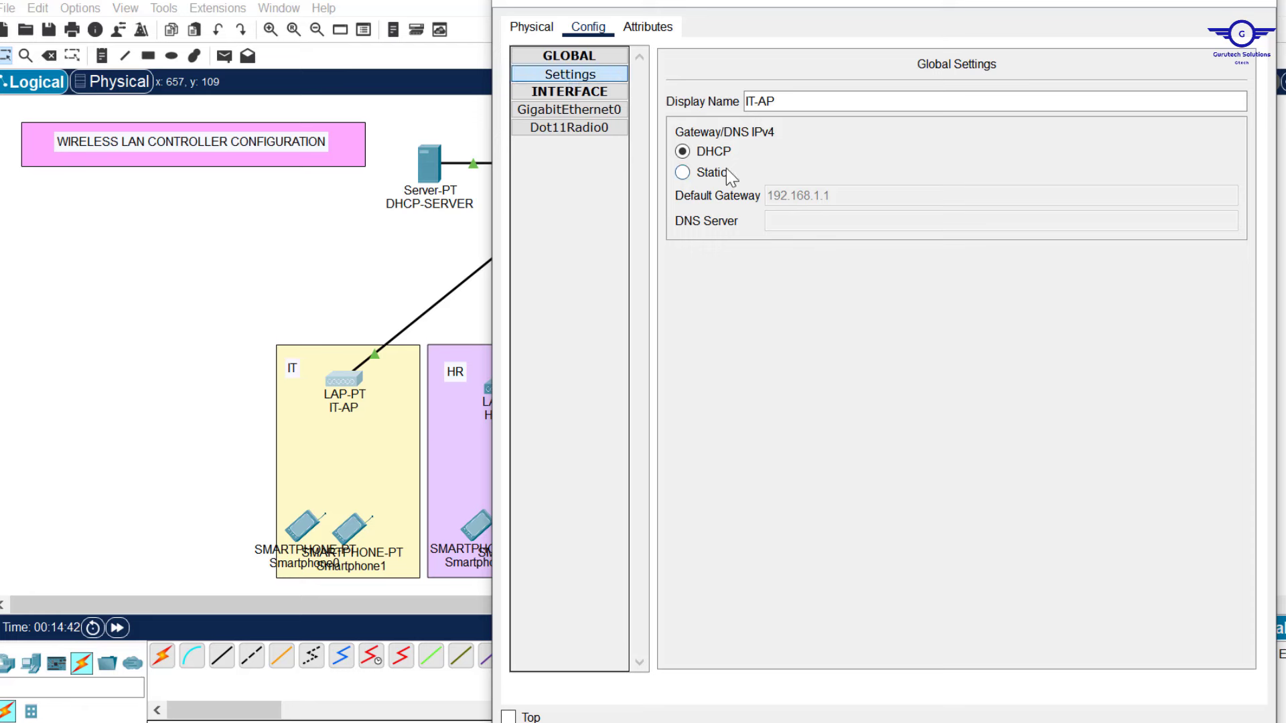
left_click(682, 174)
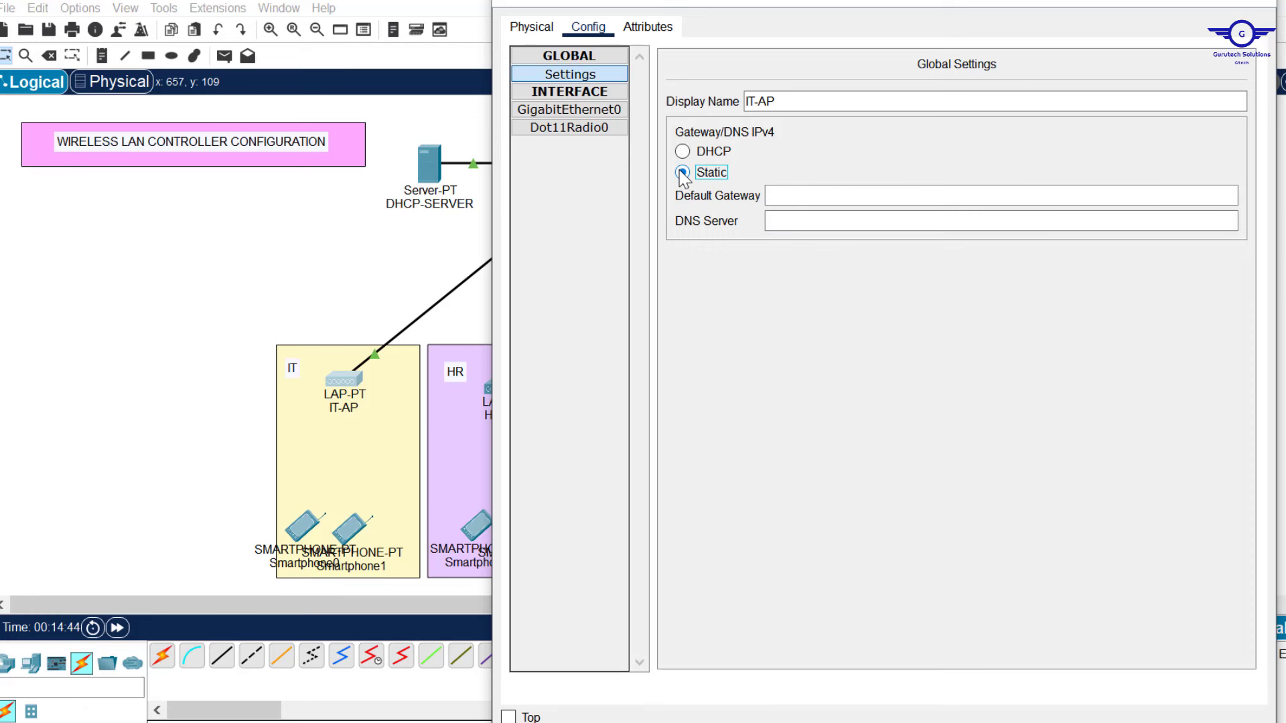
left_click(703, 157)
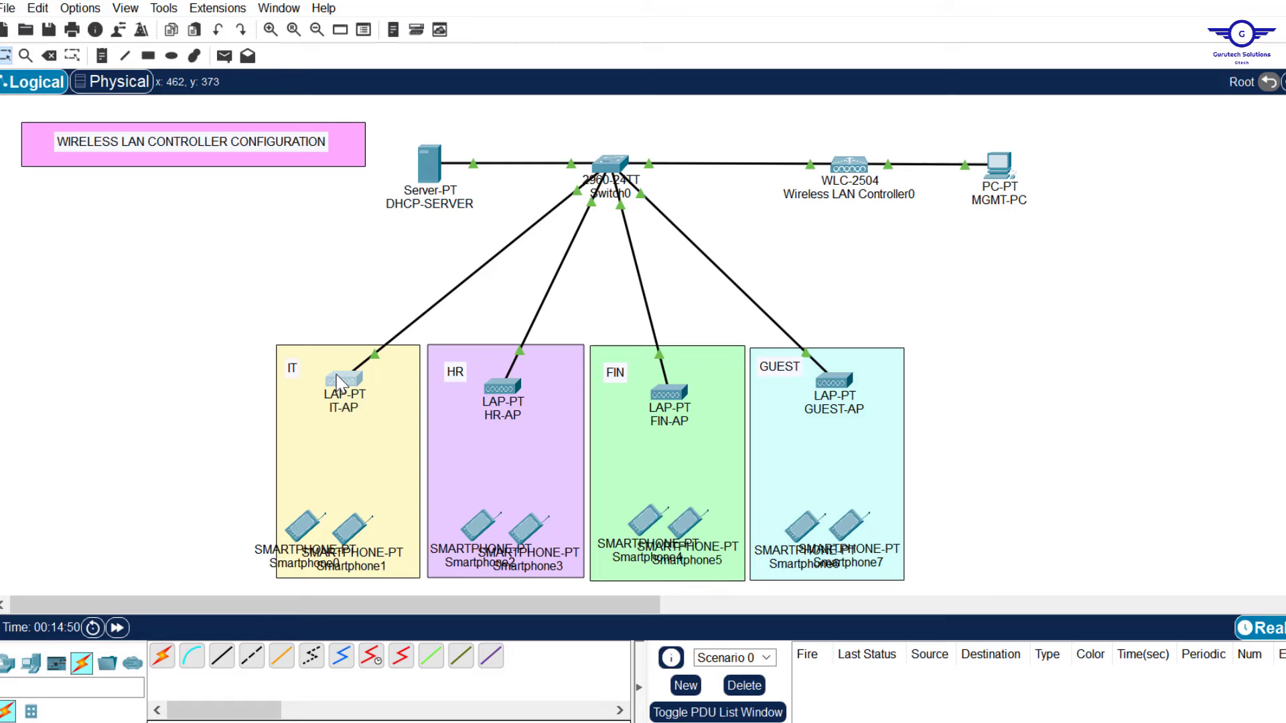
left_click(1265, 3)
Renew HR-AP's addressing by switching it to Static and back to DHCP.
mouse_move(349, 387)
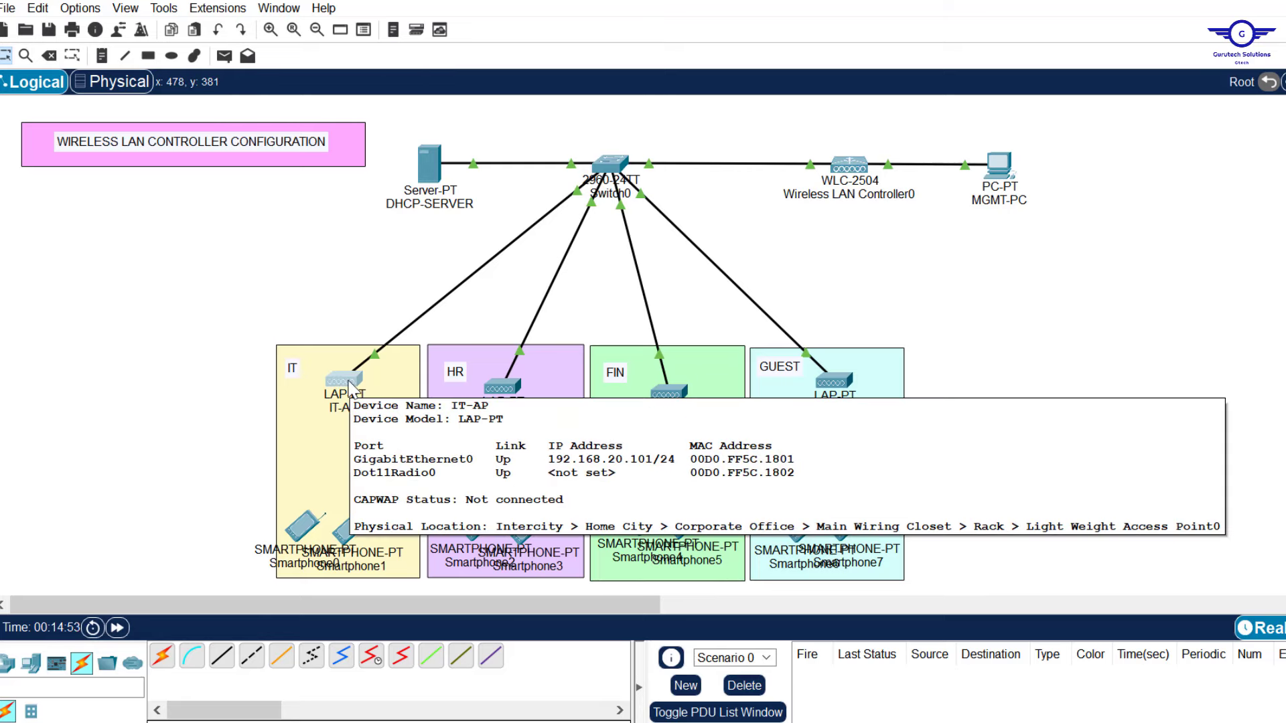
left_click(498, 395)
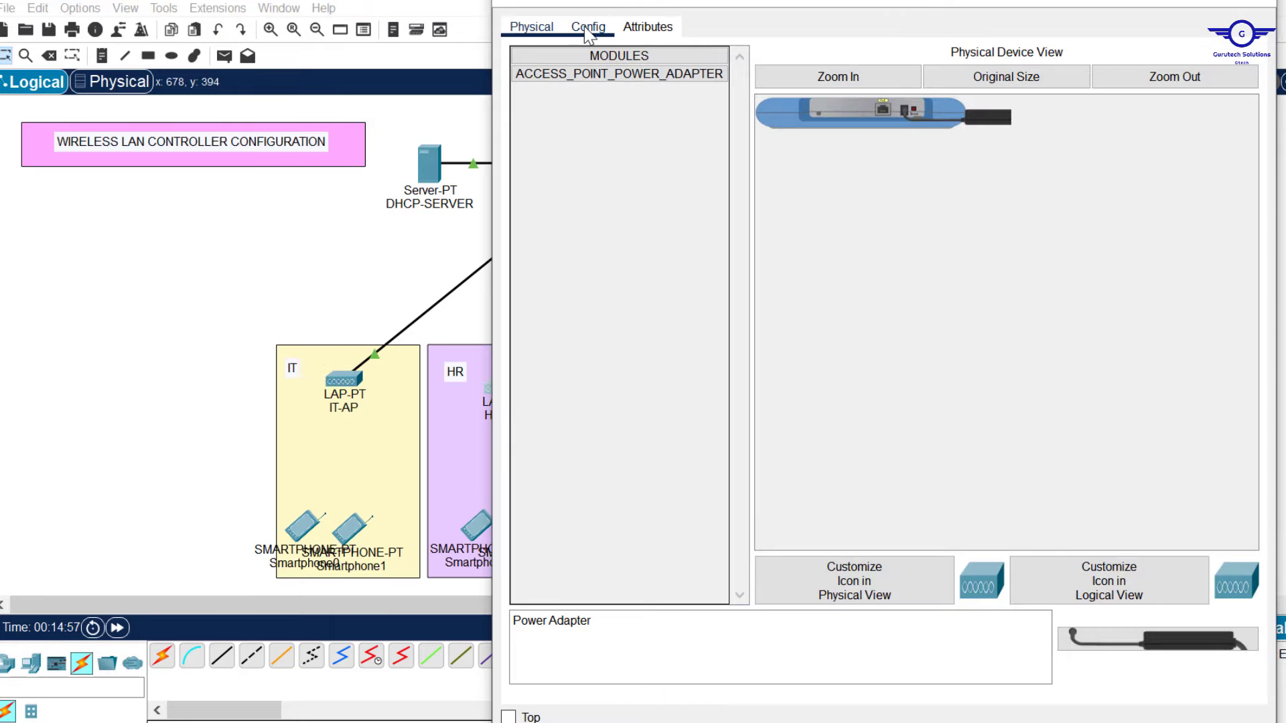
left_click(588, 28)
left_click(696, 170)
left_click(700, 151)
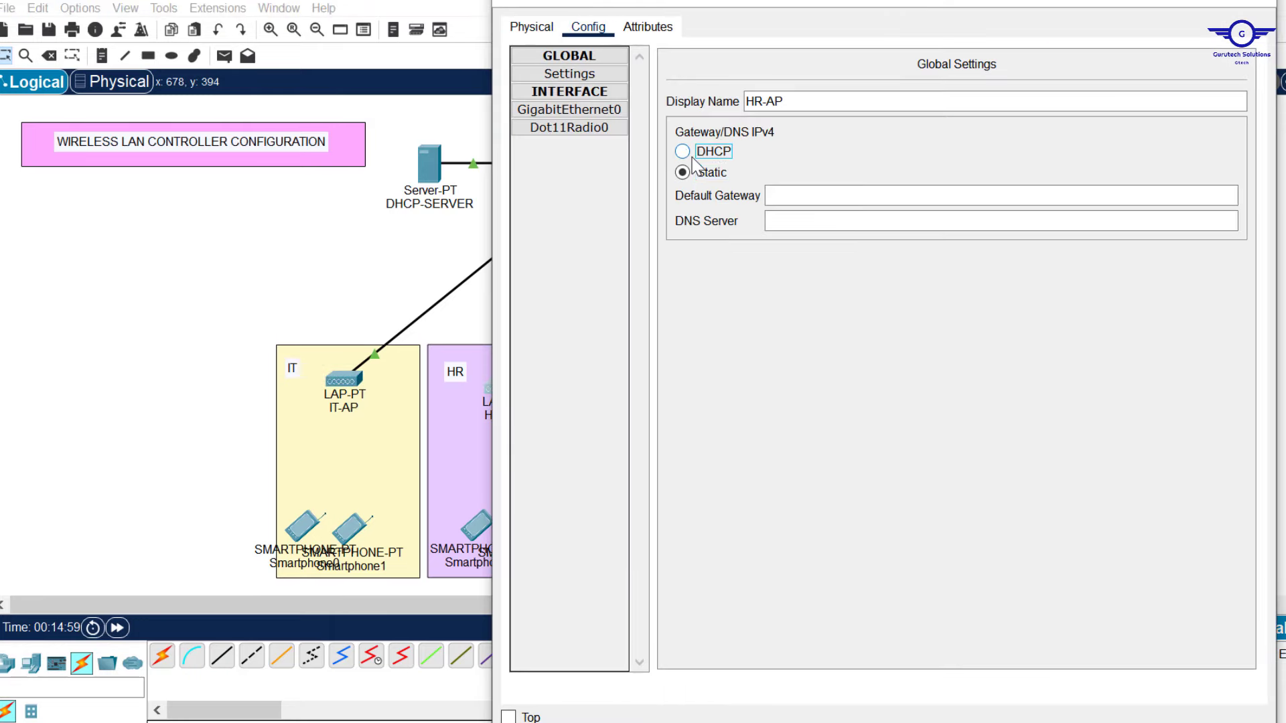
left_click(1247, 5)
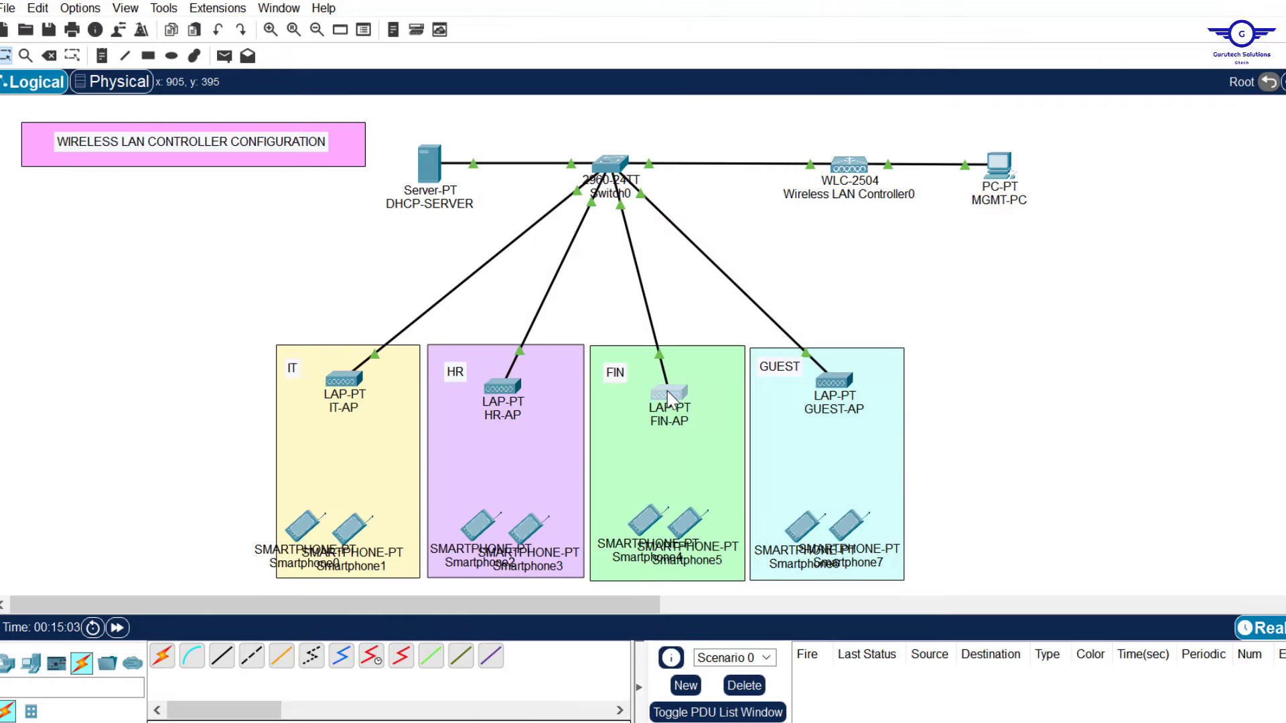
Renew FIN-AP and GUEST-AP DHCP addressing and check each AP's address.
left_click(668, 394)
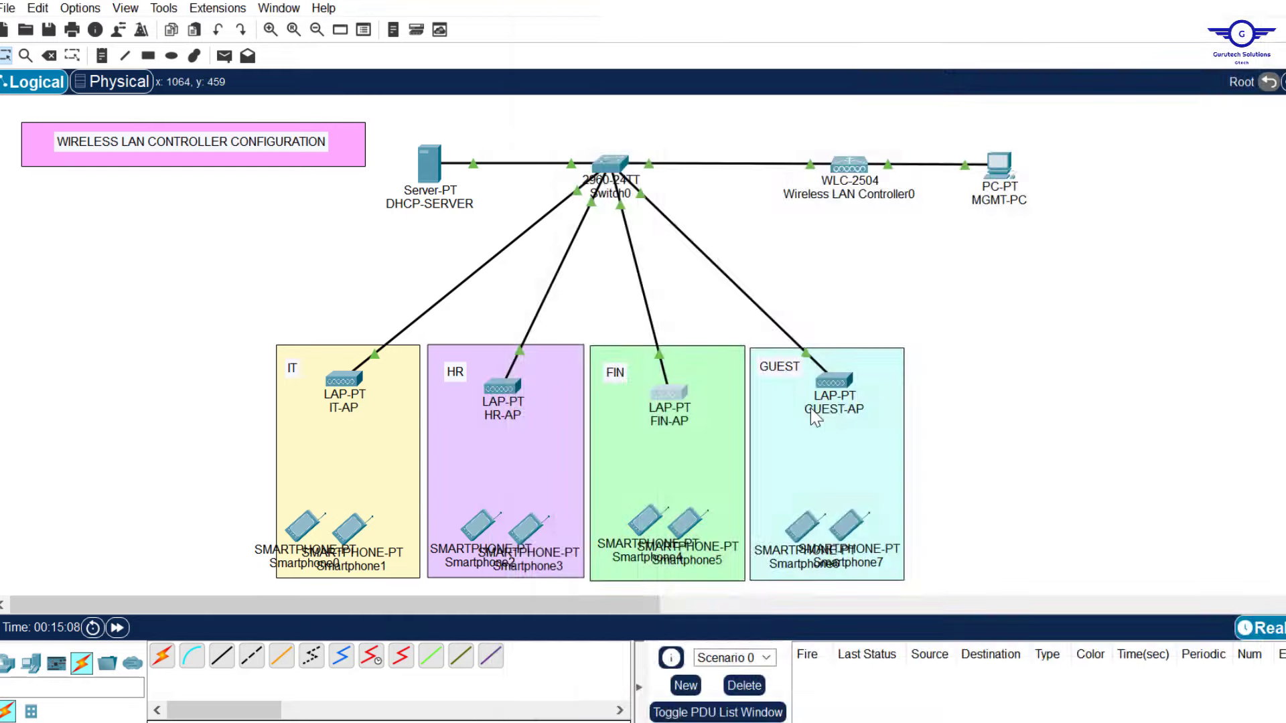
left_click(812, 410)
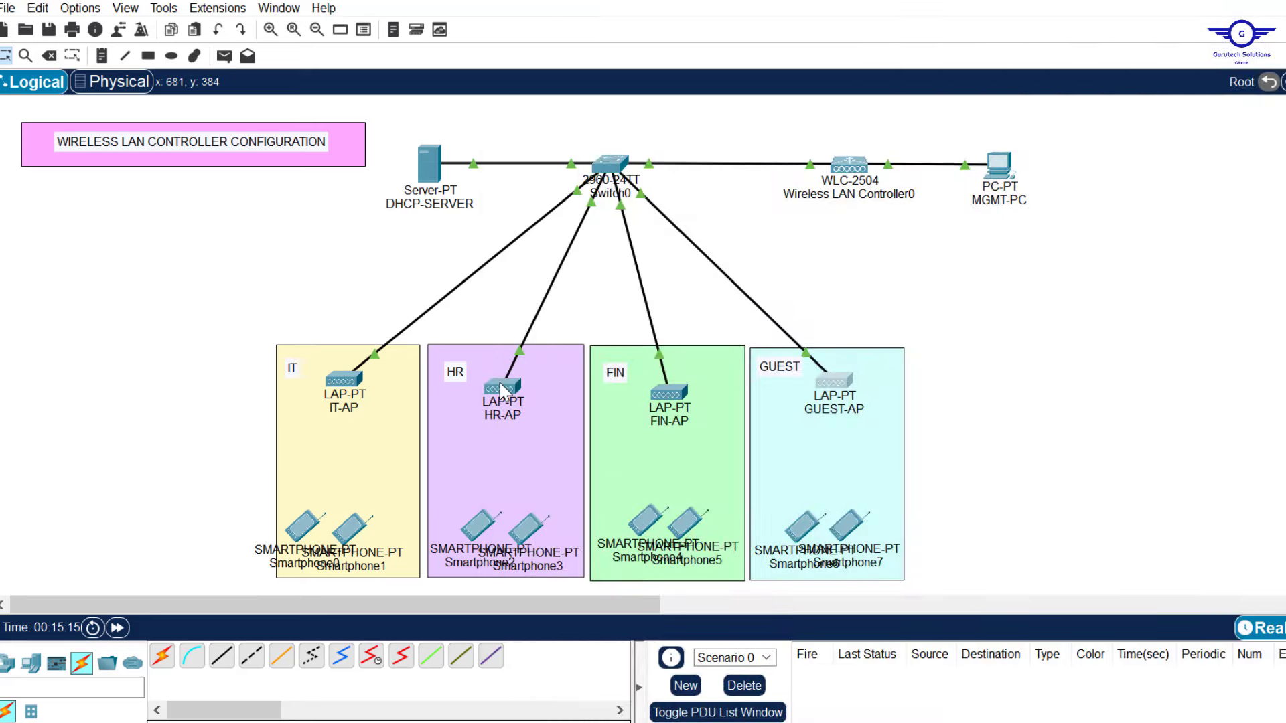
mouse_move(499, 383)
mouse_move(668, 389)
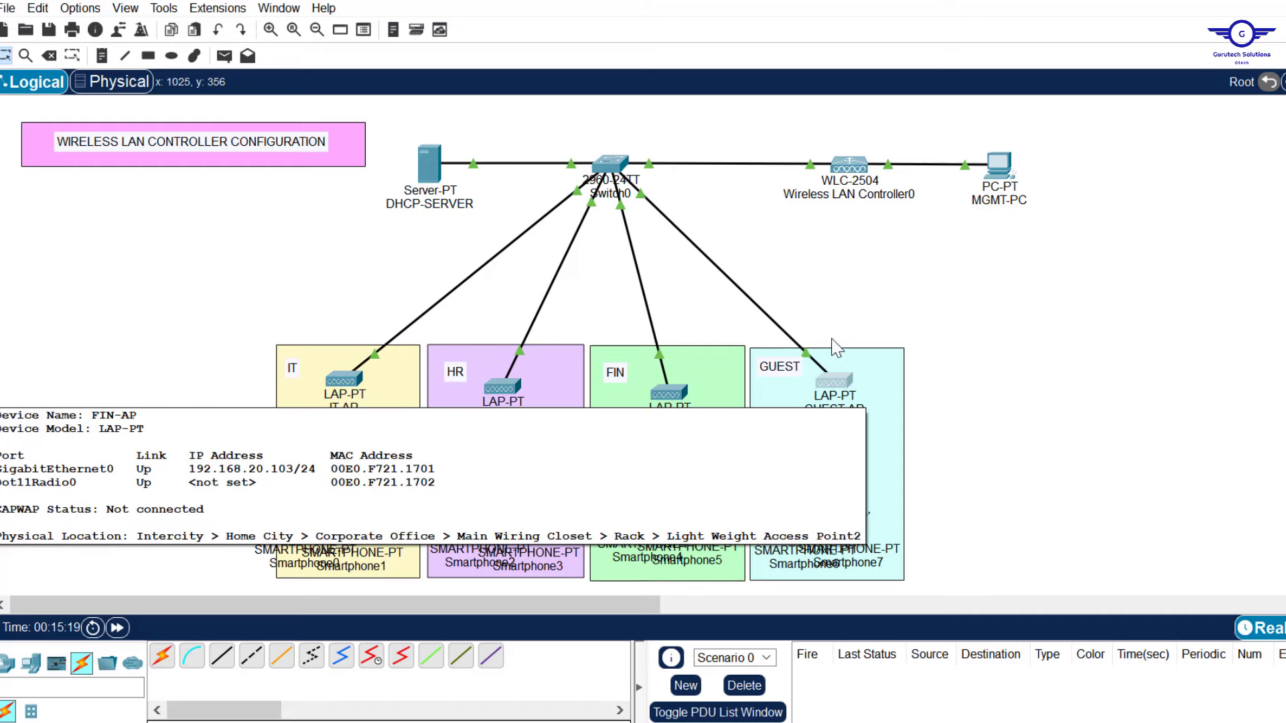
mouse_move(830, 387)
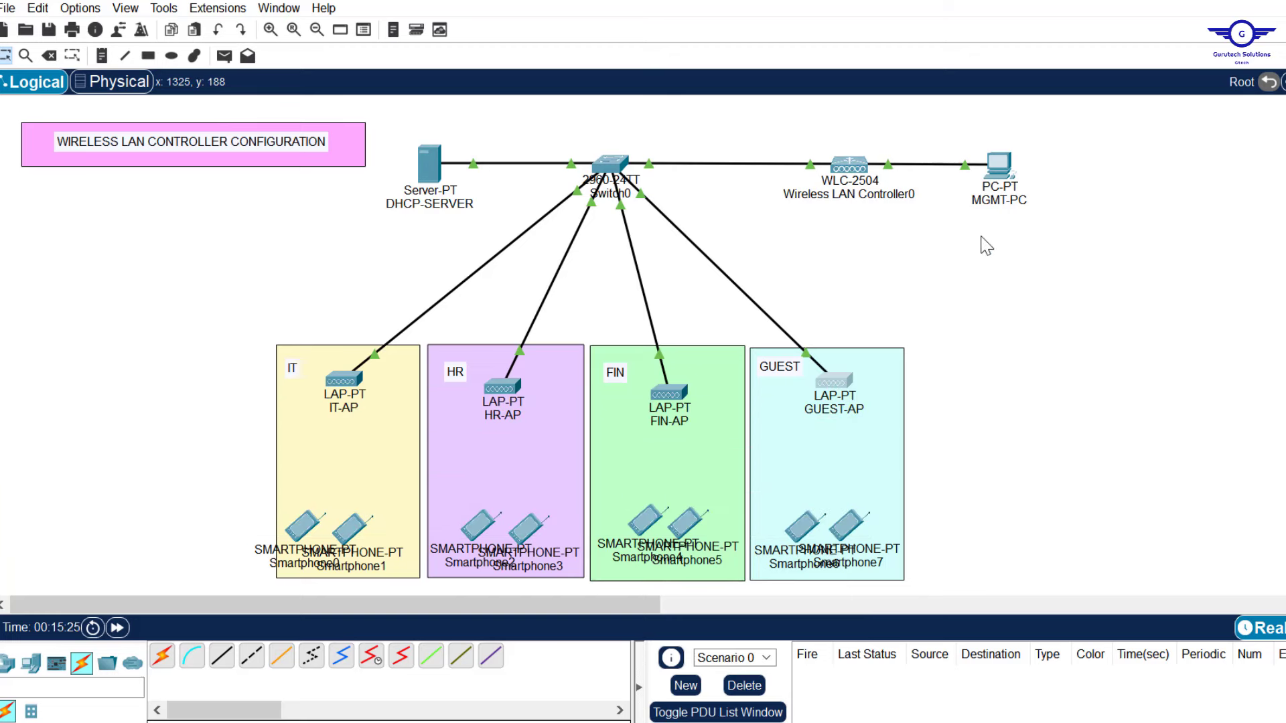
left_click_drag(807, 130, 1086, 262)
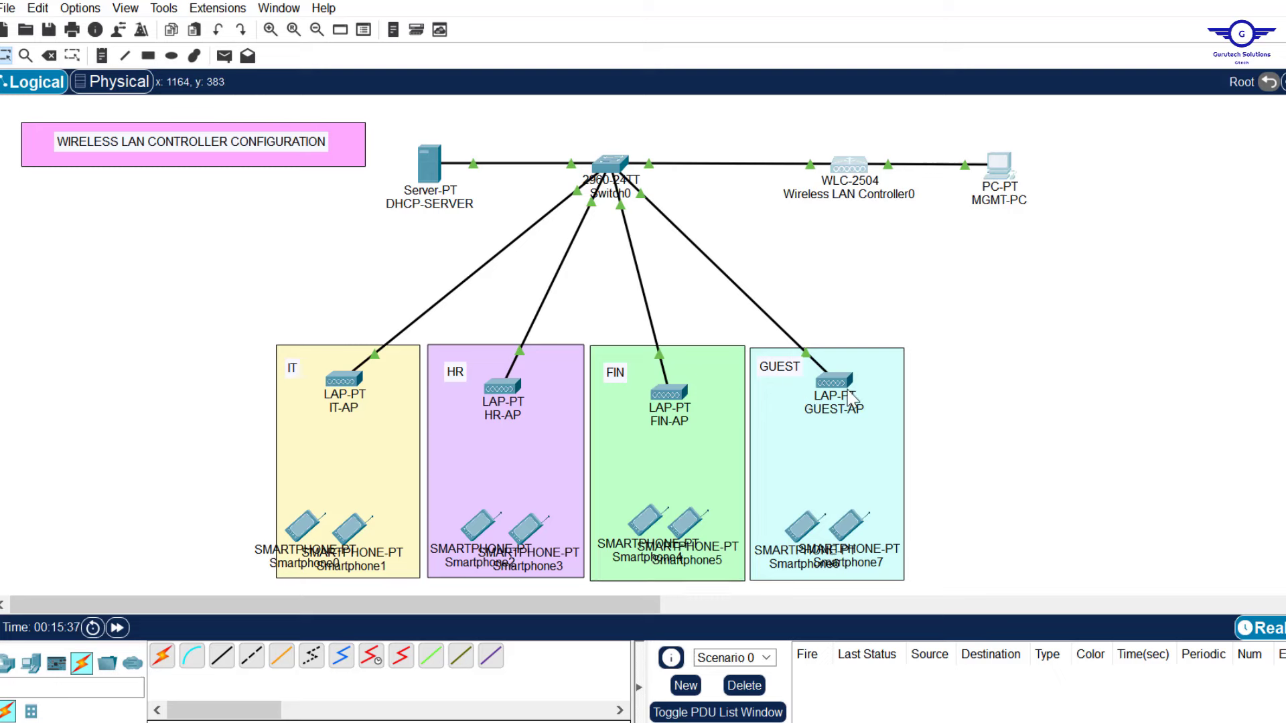
Ping 192.168.20.10 from MGMT-PC's Command Prompt, receiving 3 of 4 replies.
left_click(995, 174)
left_click_drag(954, 5, 978, 278)
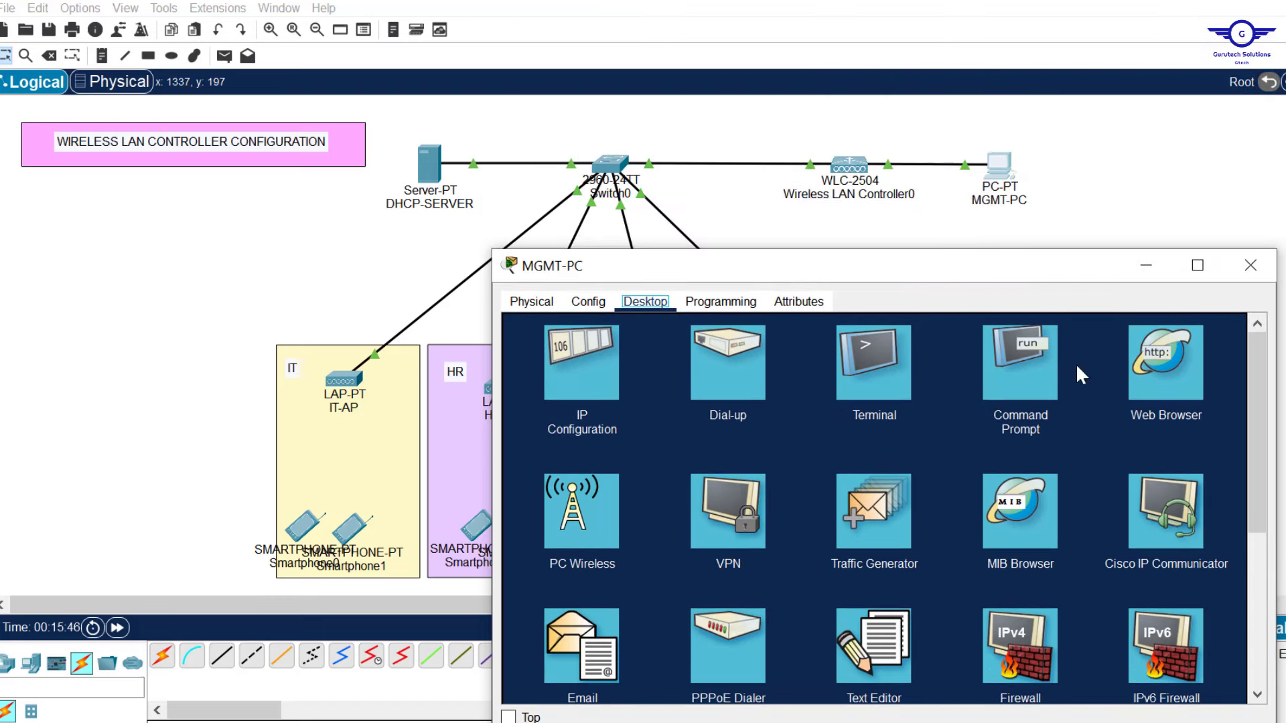
left_click(1004, 366)
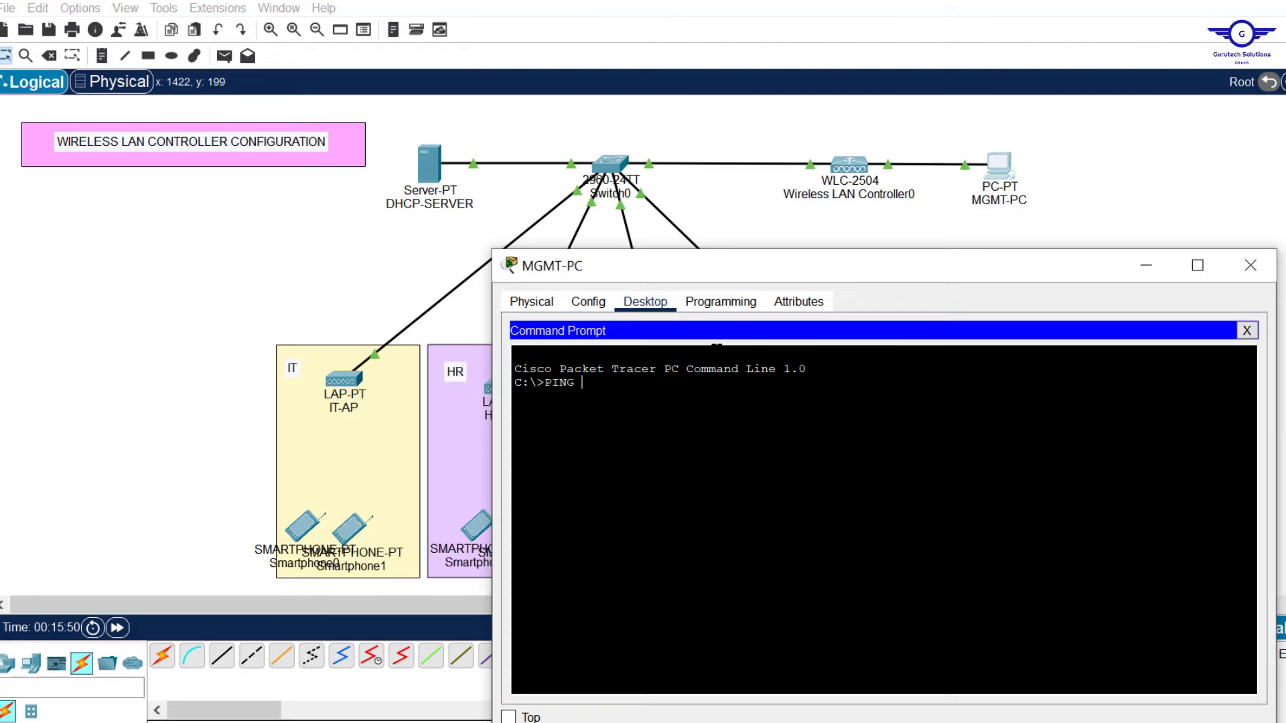
right_click(716, 351)
key("Return")
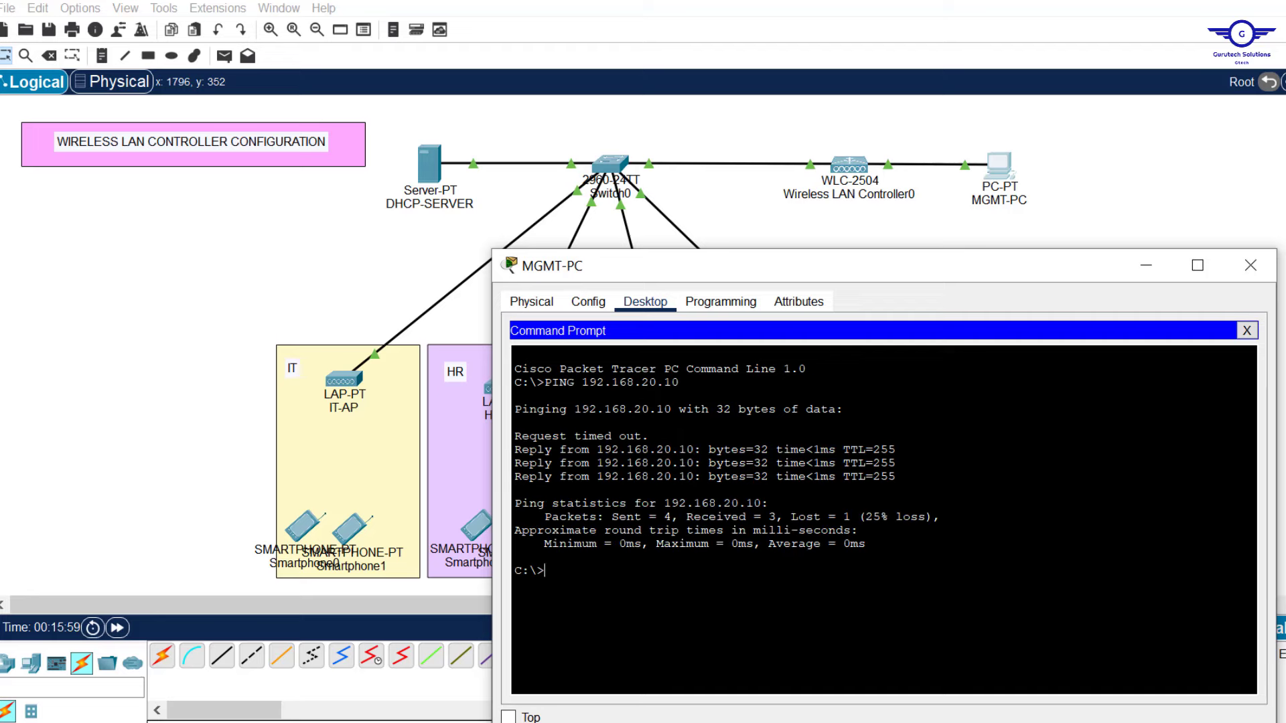
left_click(1246, 330)
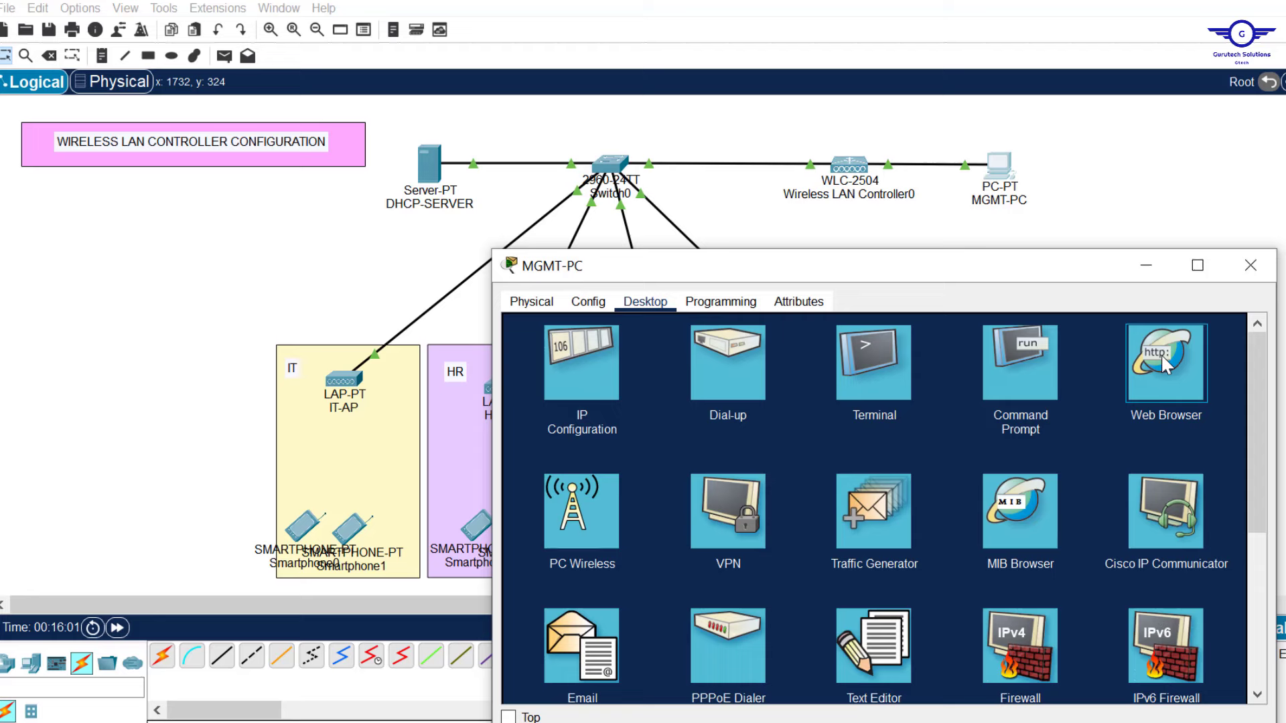
left_click(1164, 400)
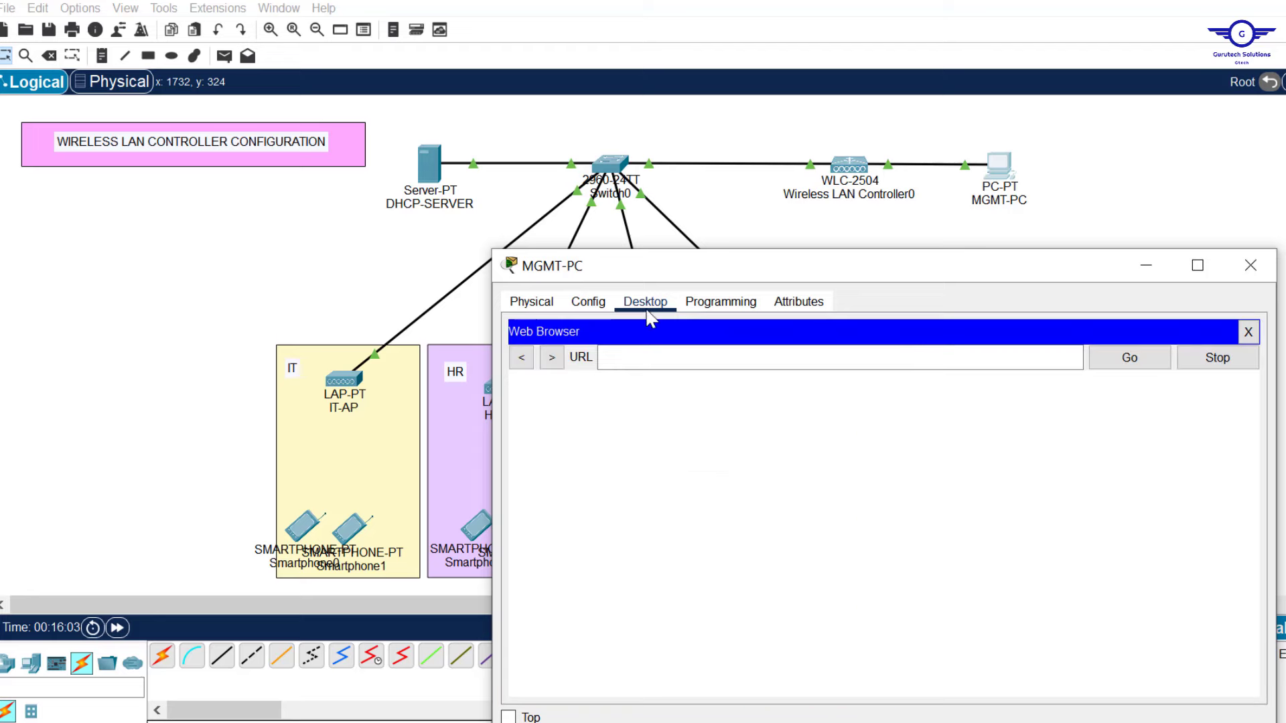
left_click(859, 363)
type("192.168.20.10")
key("Return")
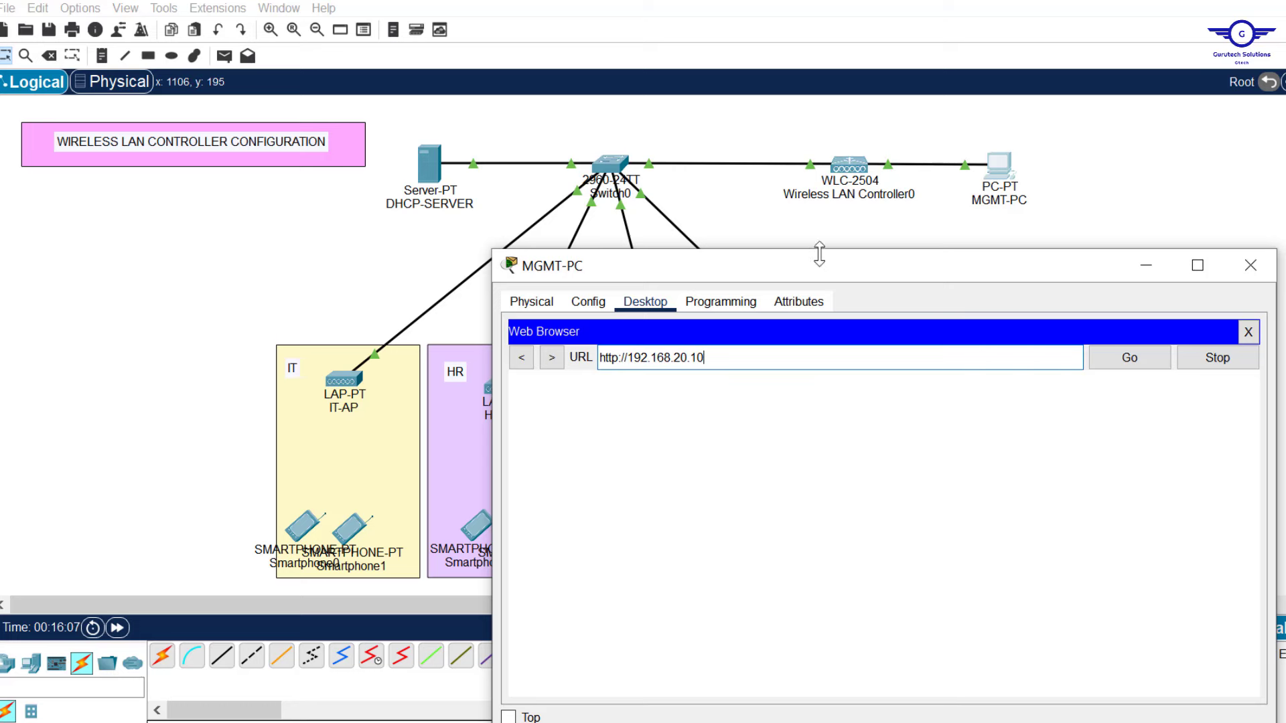
left_click_drag(789, 269, 773, 138)
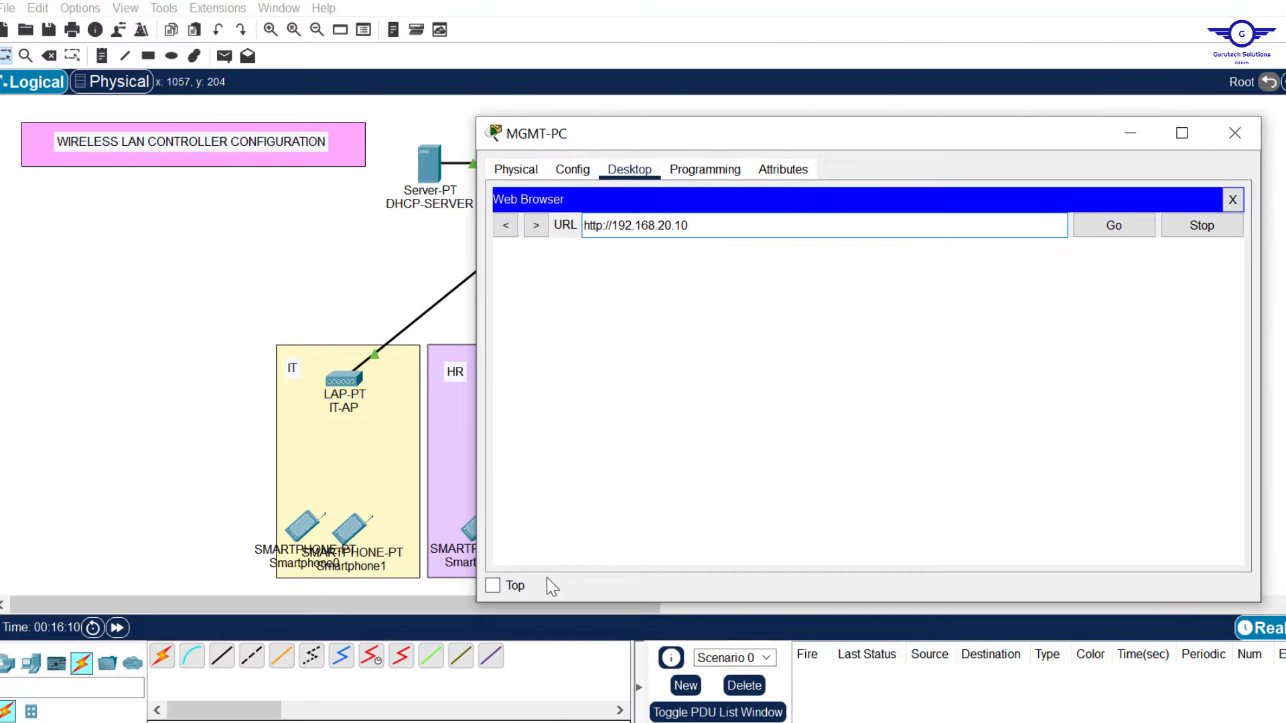
left_click(493, 586)
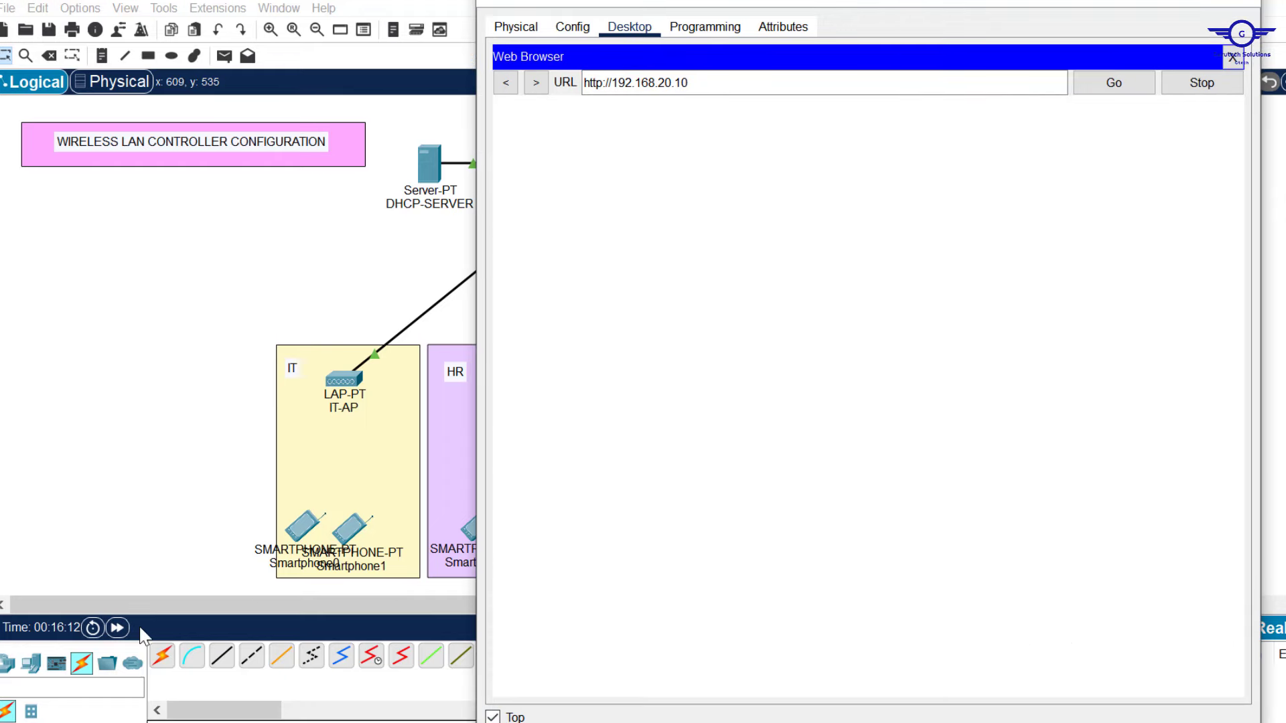
left_click(116, 629)
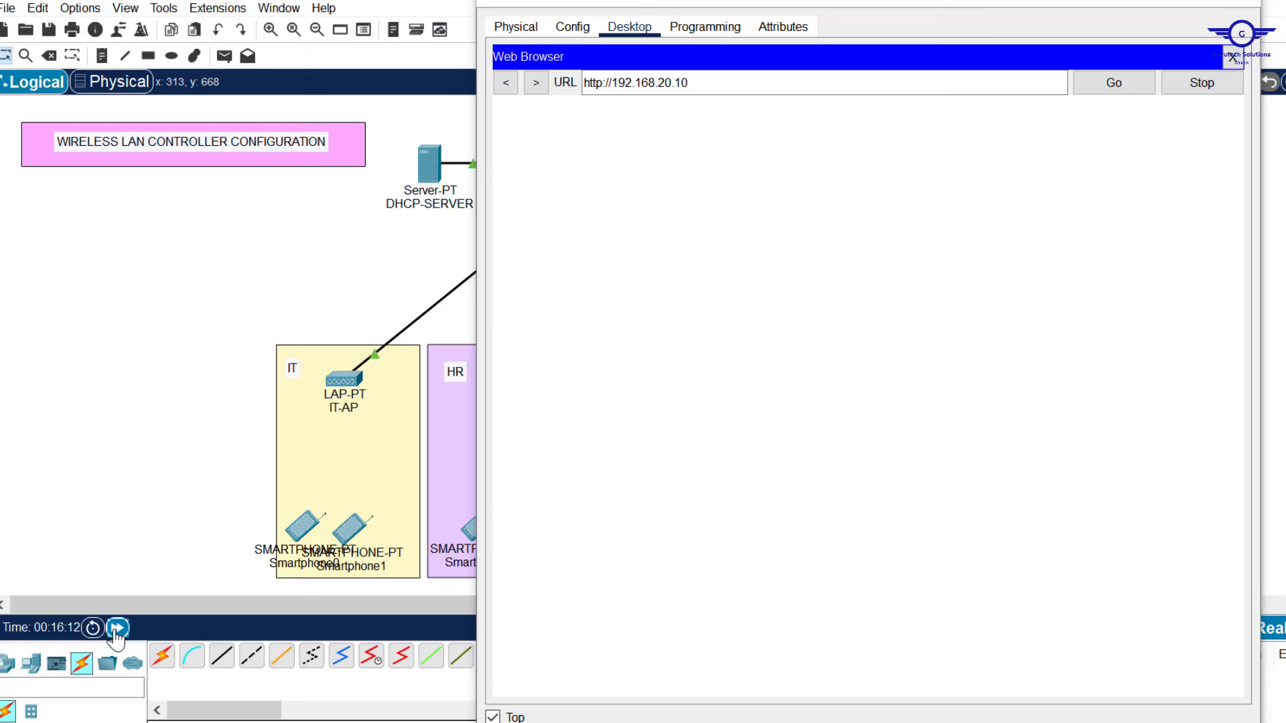
left_click(116, 628)
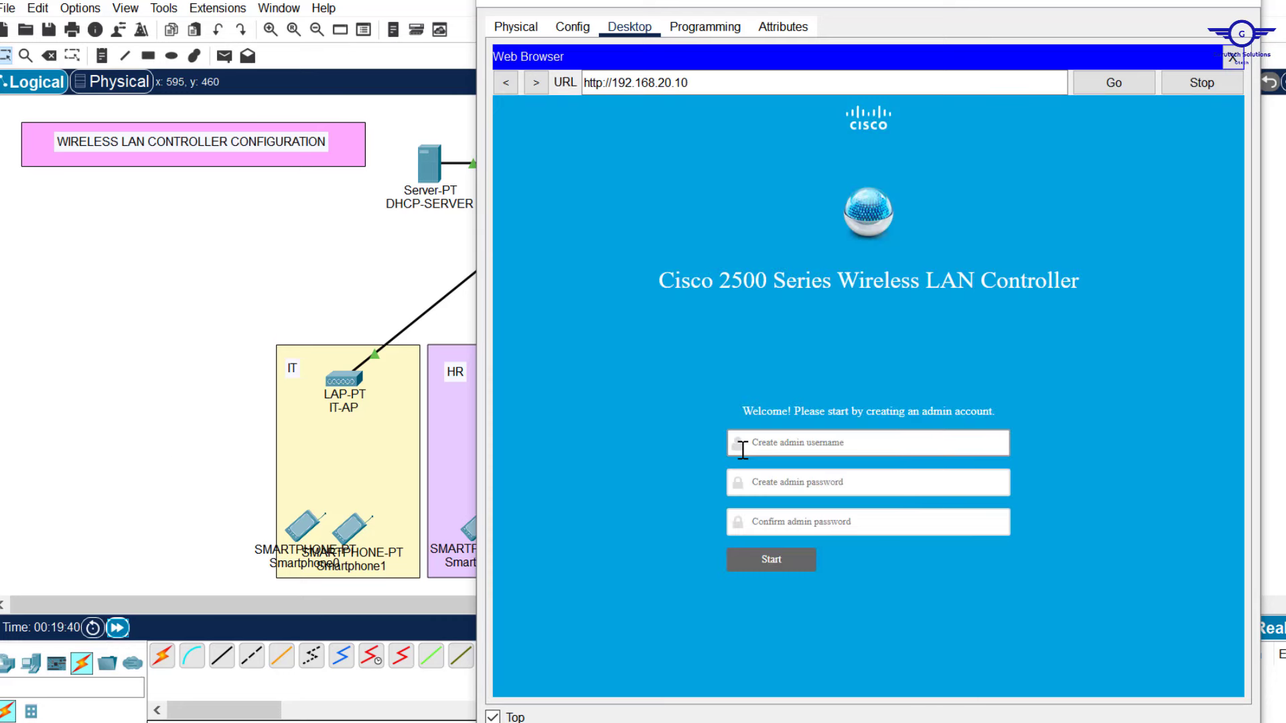
Enter the WLC admin username, password and password confirmation, then start the setup.
left_click(772, 440)
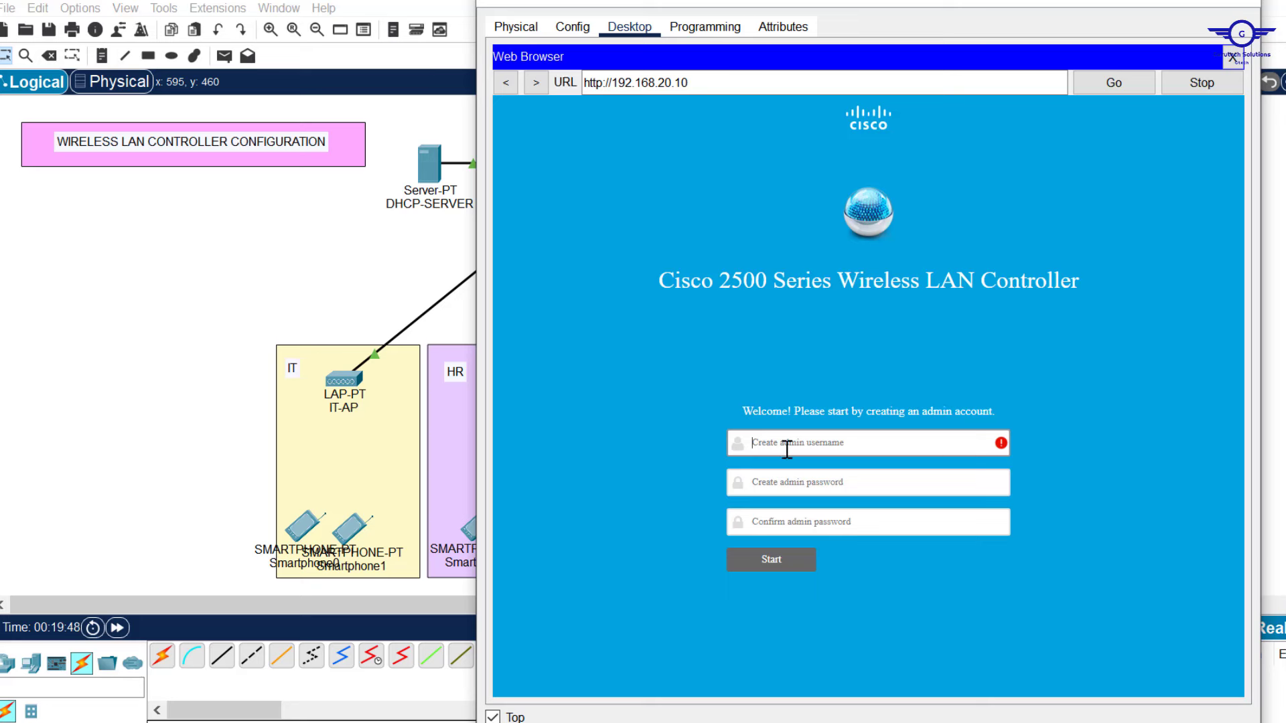
key("Caps_Lock")
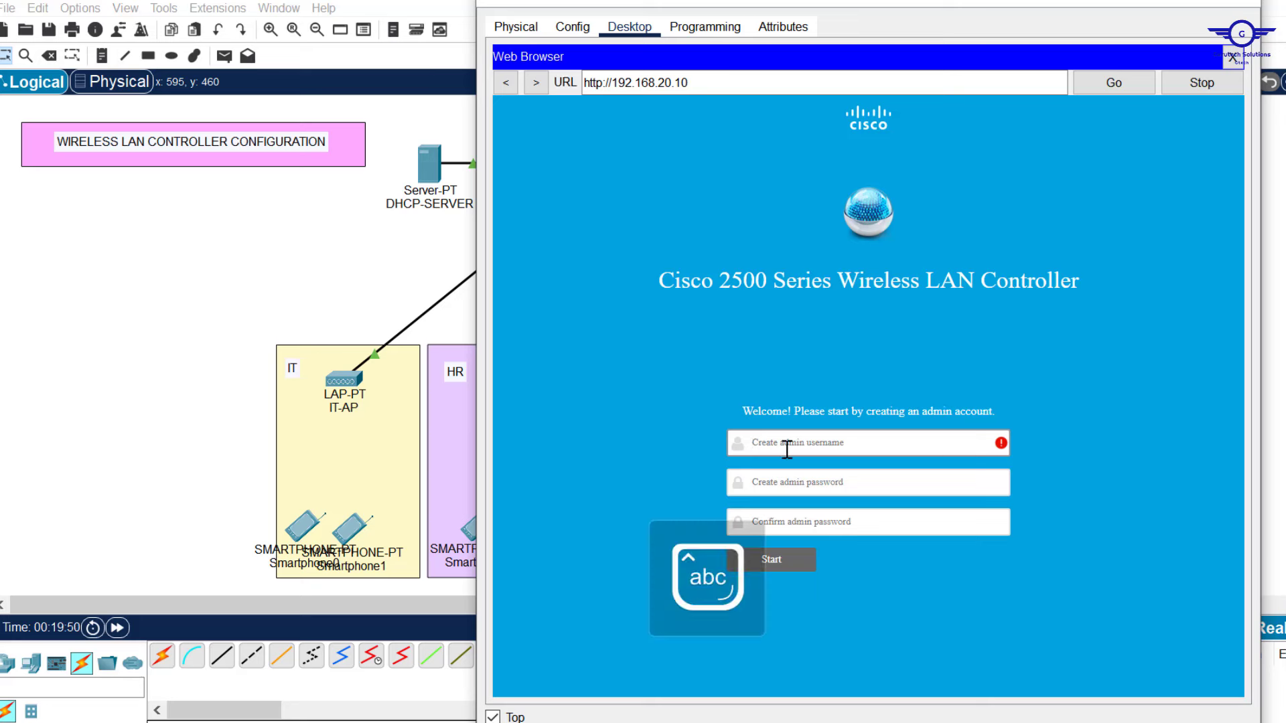
type("Gtech")
left_click(794, 482)
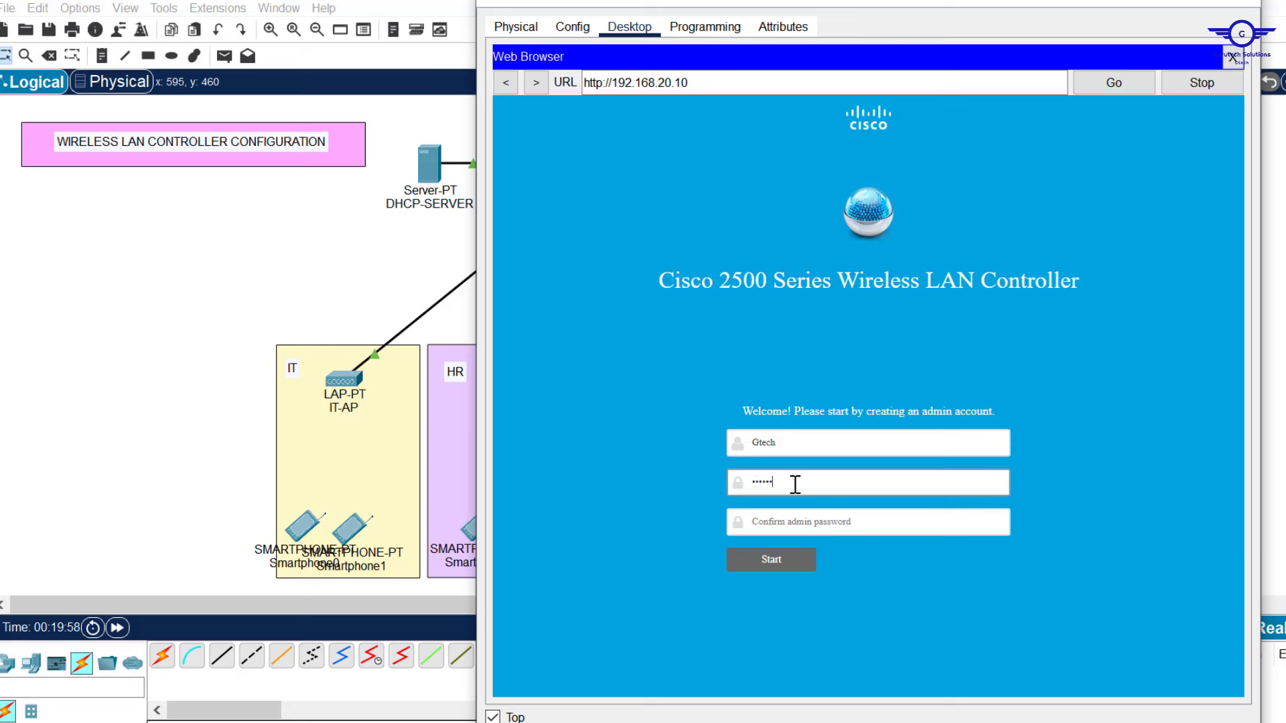
left_click(759, 527)
type("Gtec")
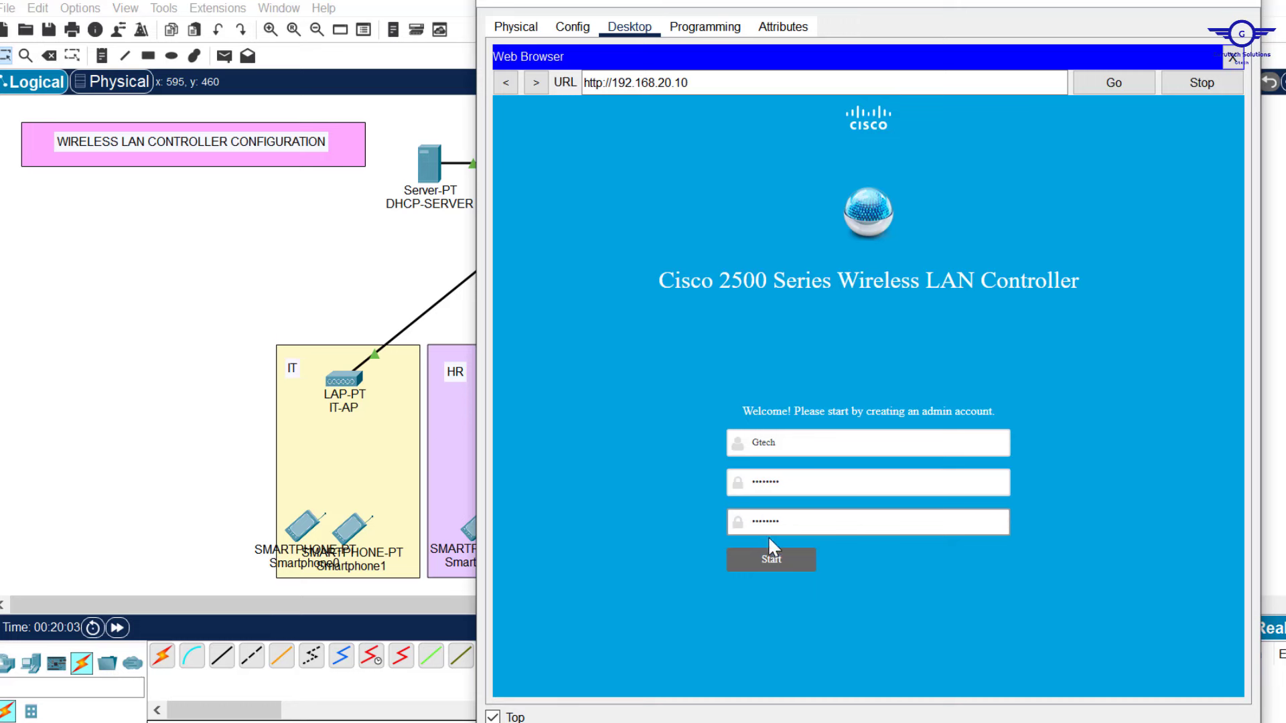
left_click(781, 556)
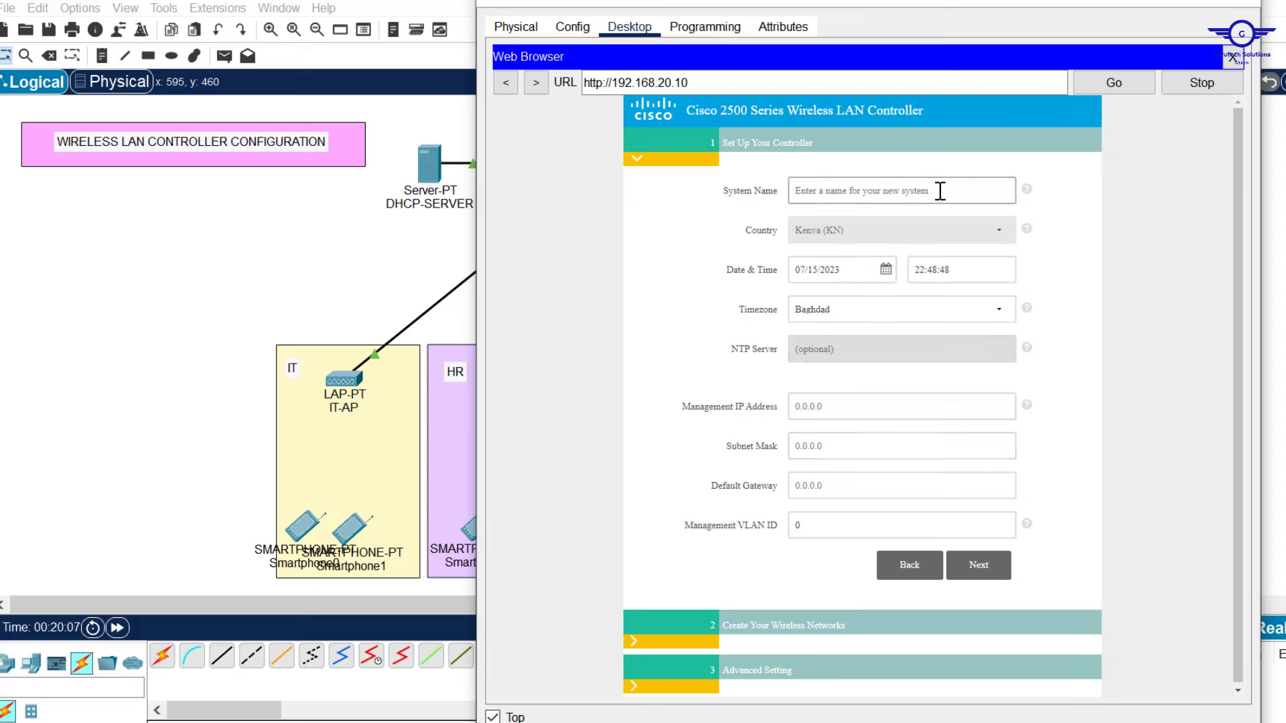
Enter system name GTECHWLC, management IP 192.168.20.10/255.255.255.0 and gateway 192.168.20.1.
left_click(832, 192)
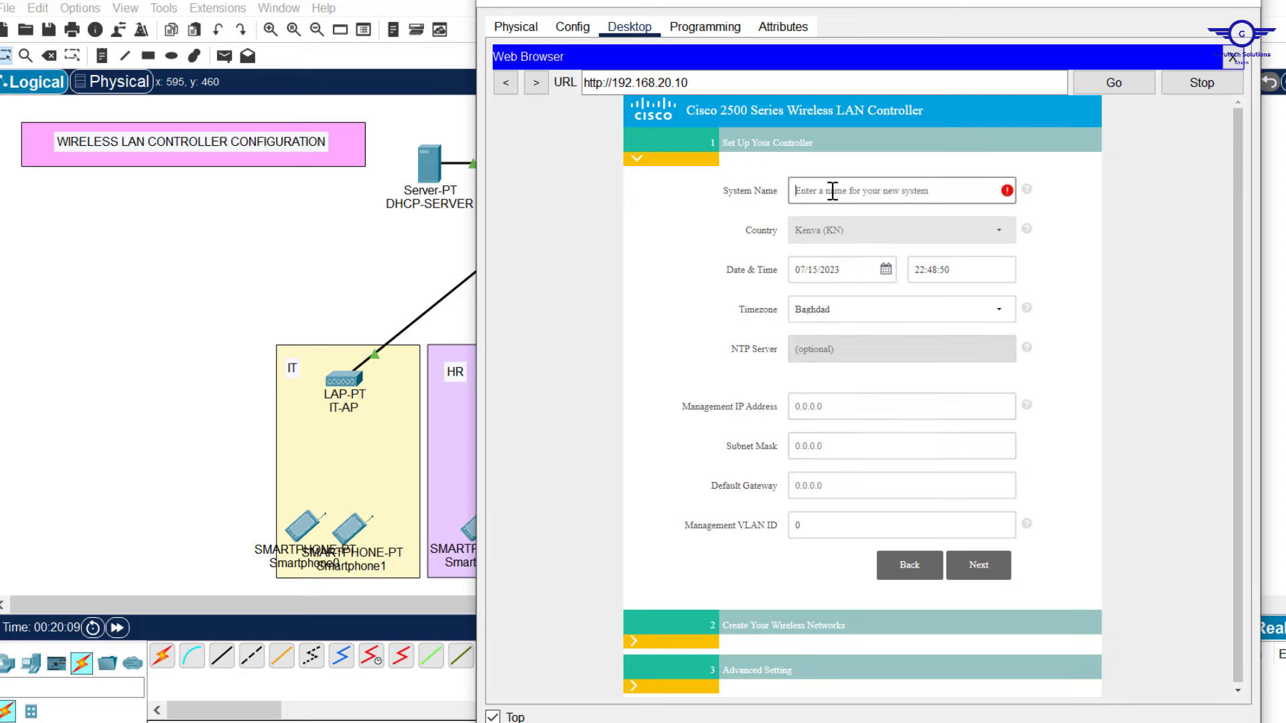
key("Caps_Lock")
type("GT")
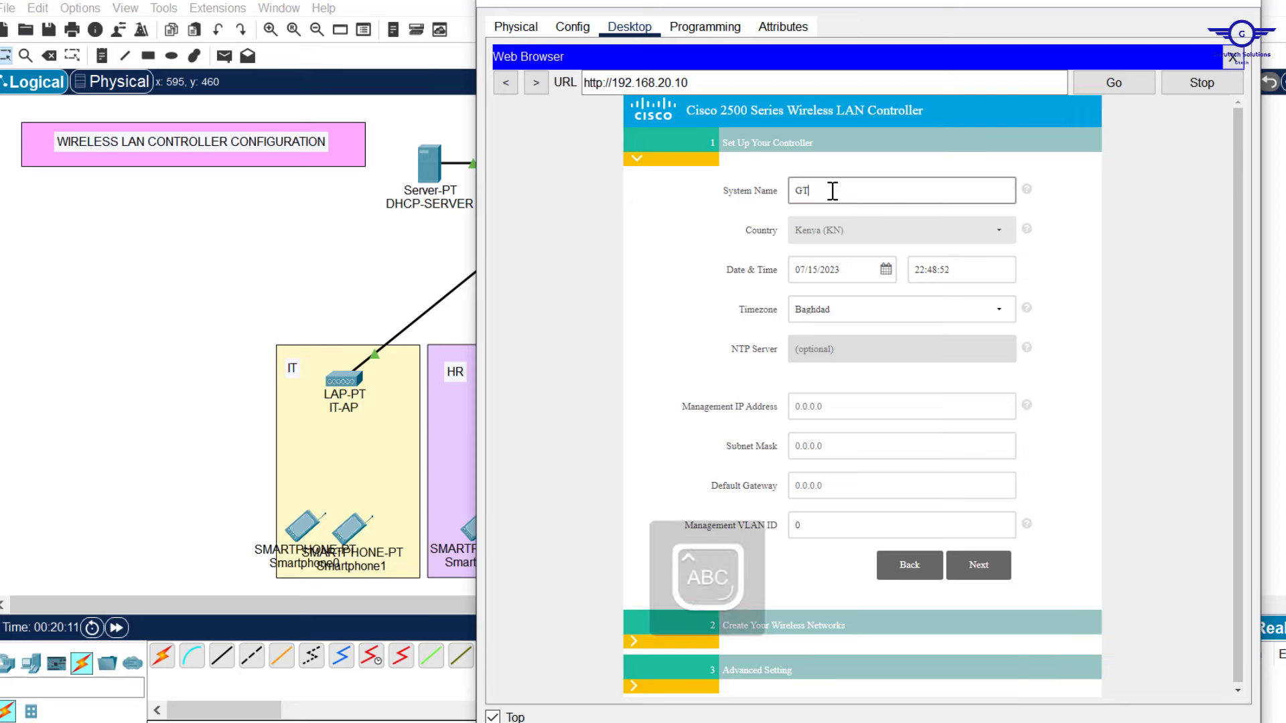
type("ECHWLC")
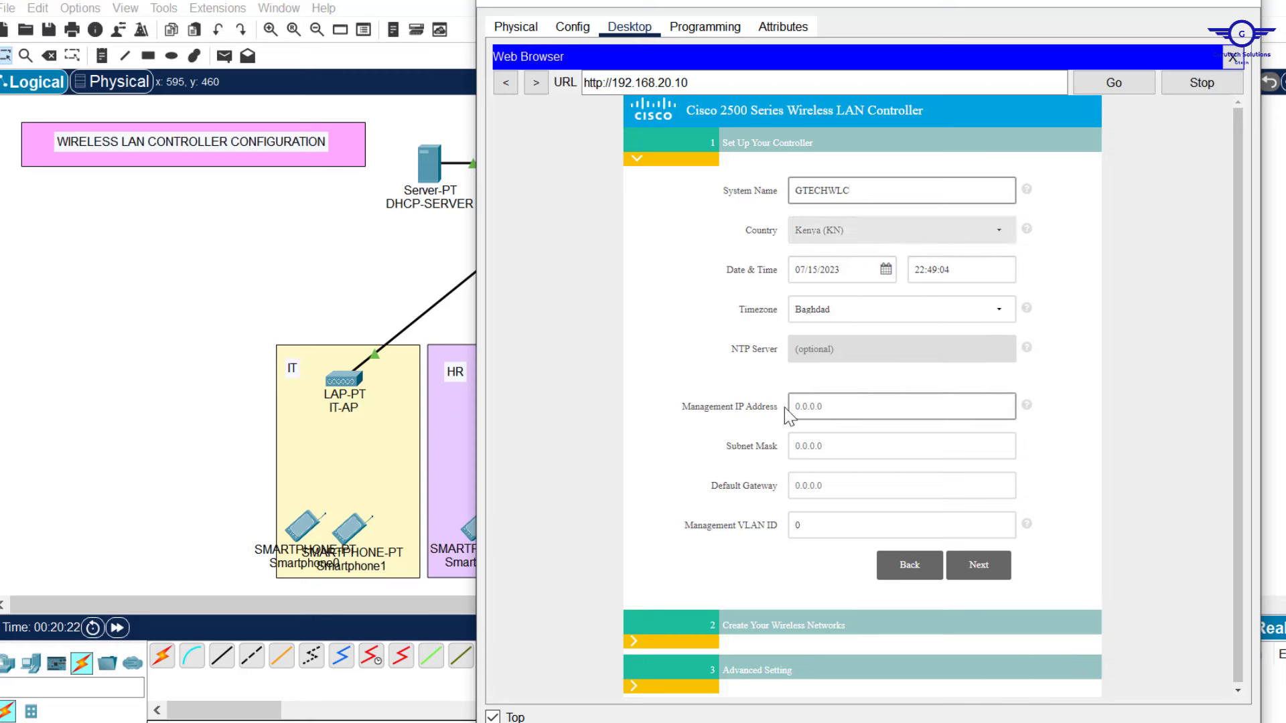
left_click(806, 412)
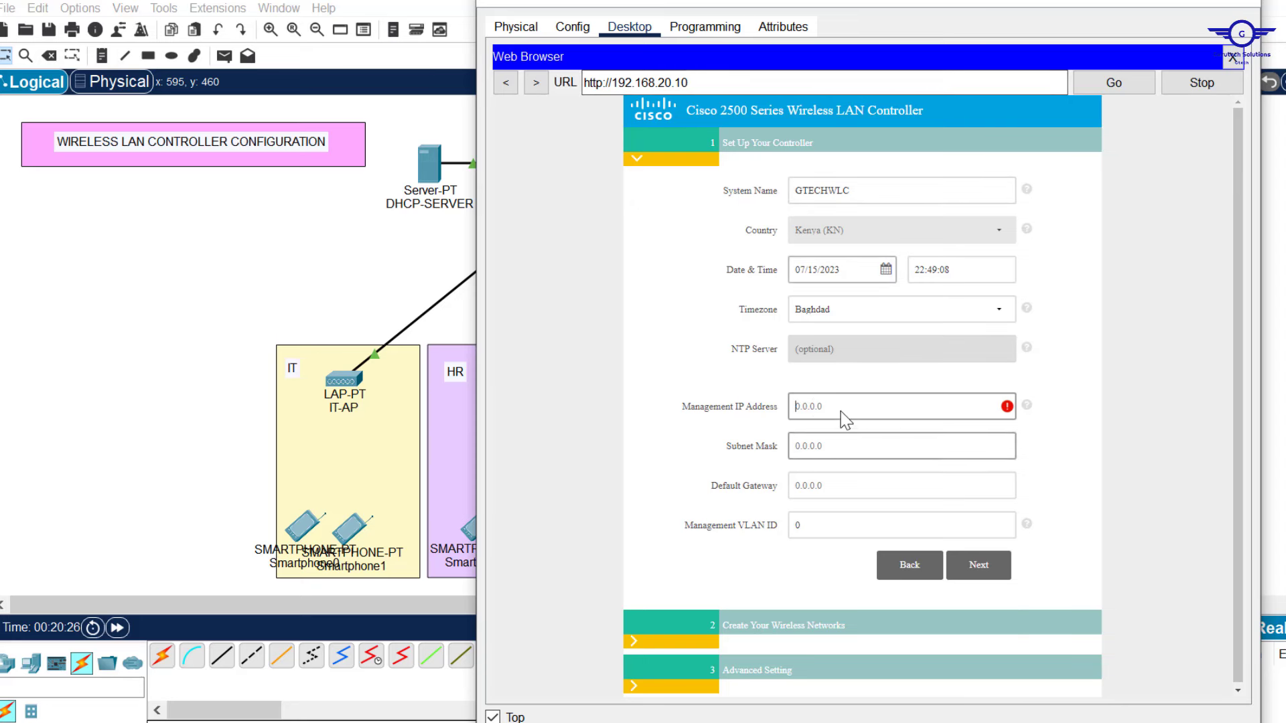
type("192.168.20.10")
left_click(833, 450)
type("255.25")
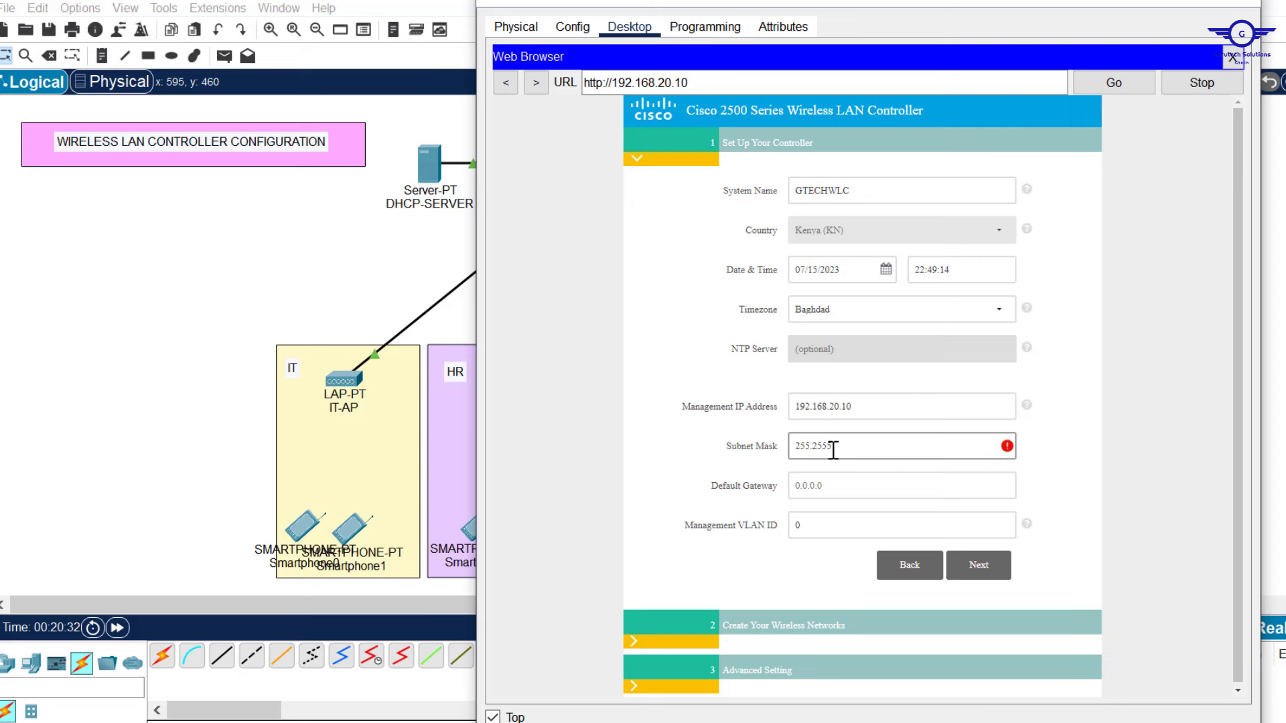
type("5.255.0")
left_click(839, 483)
type("192.168.20.1")
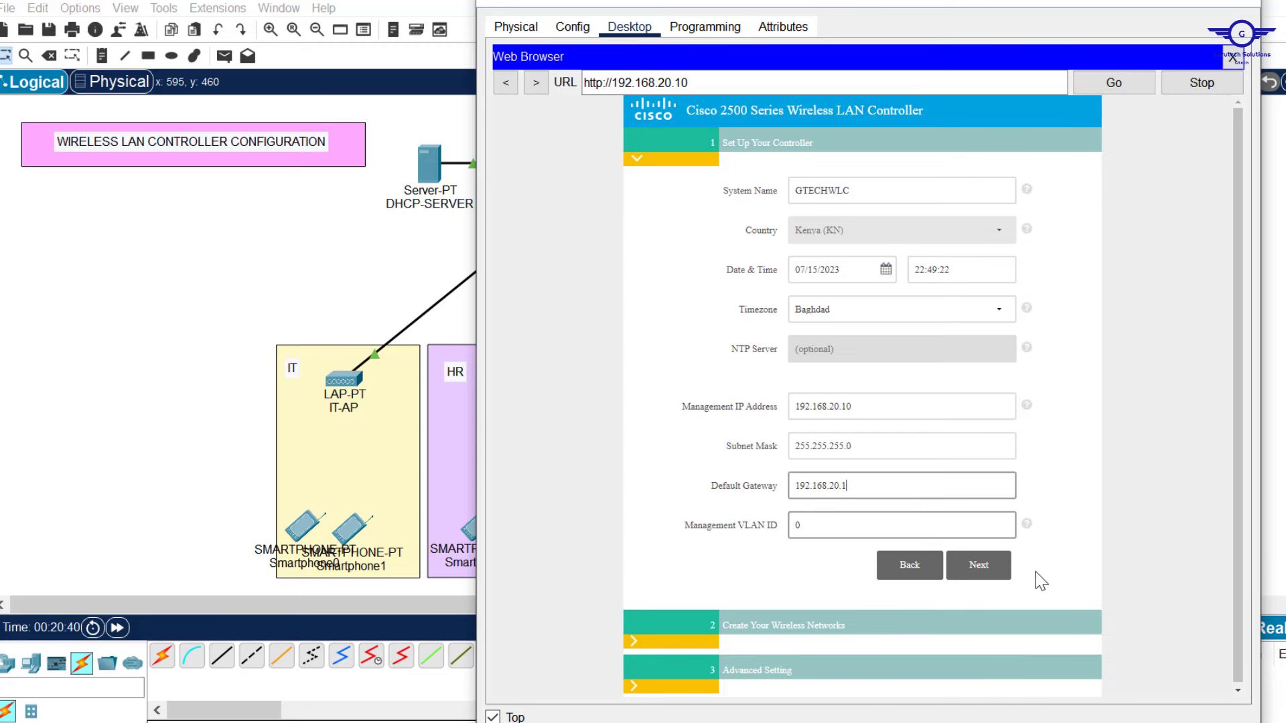
Name the employee network IT, enter and confirm its WPA2 passphrase, and continue.
left_click(982, 566)
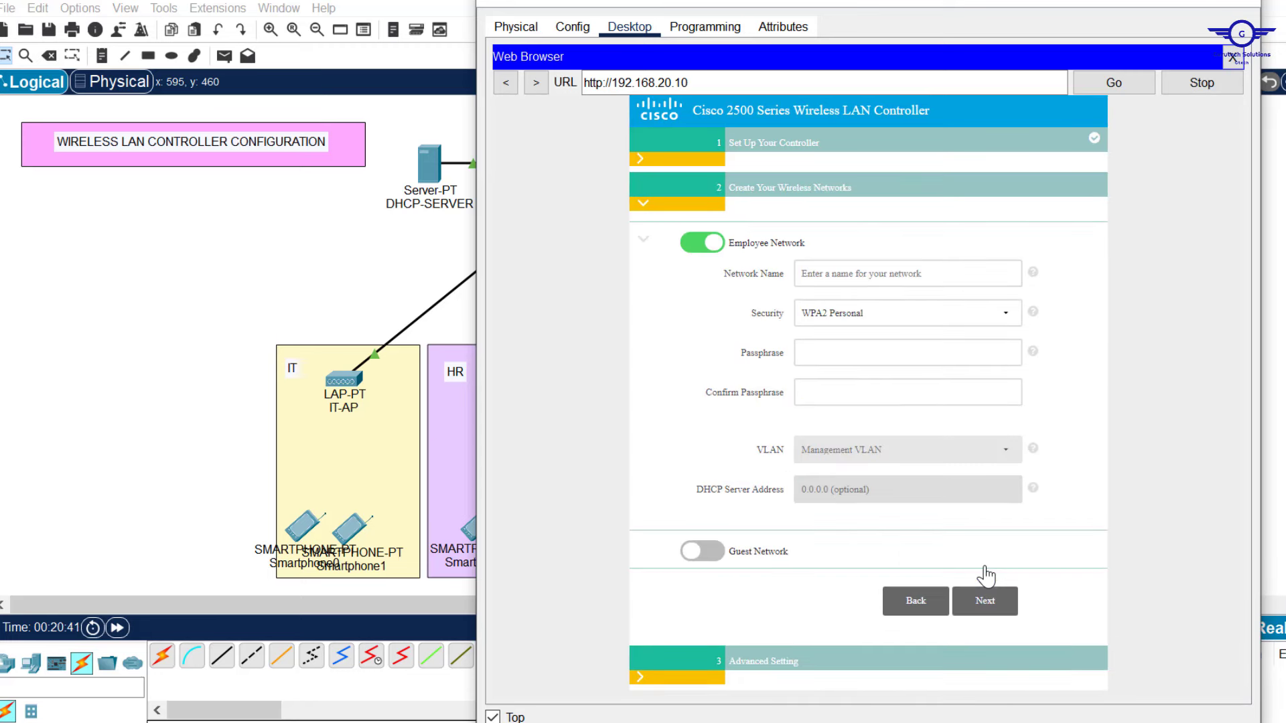
left_click(850, 273)
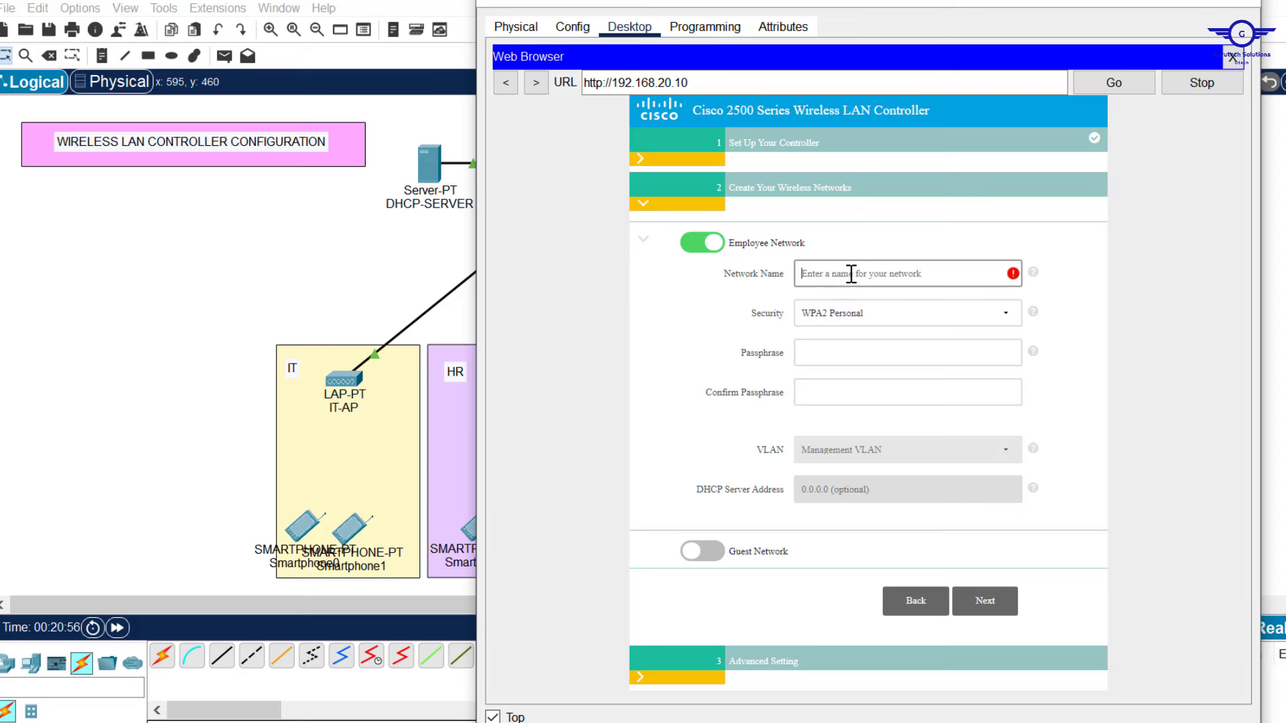
type("IT")
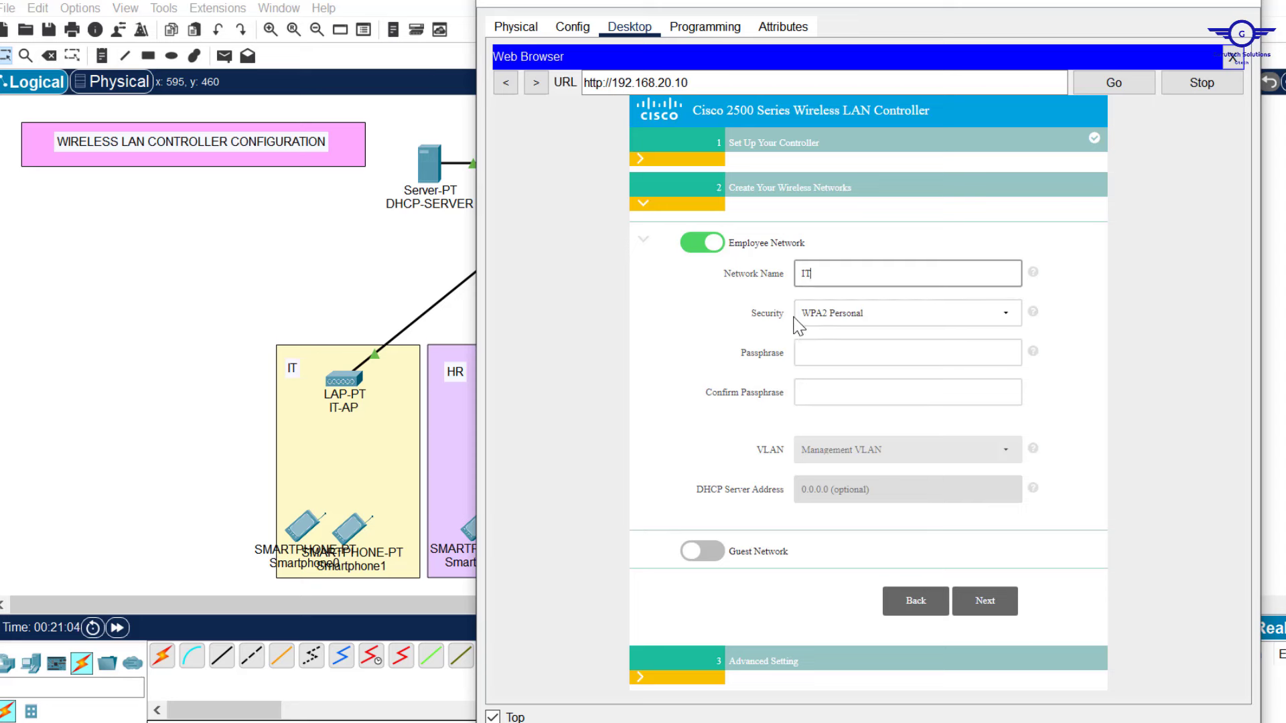
left_click(882, 355)
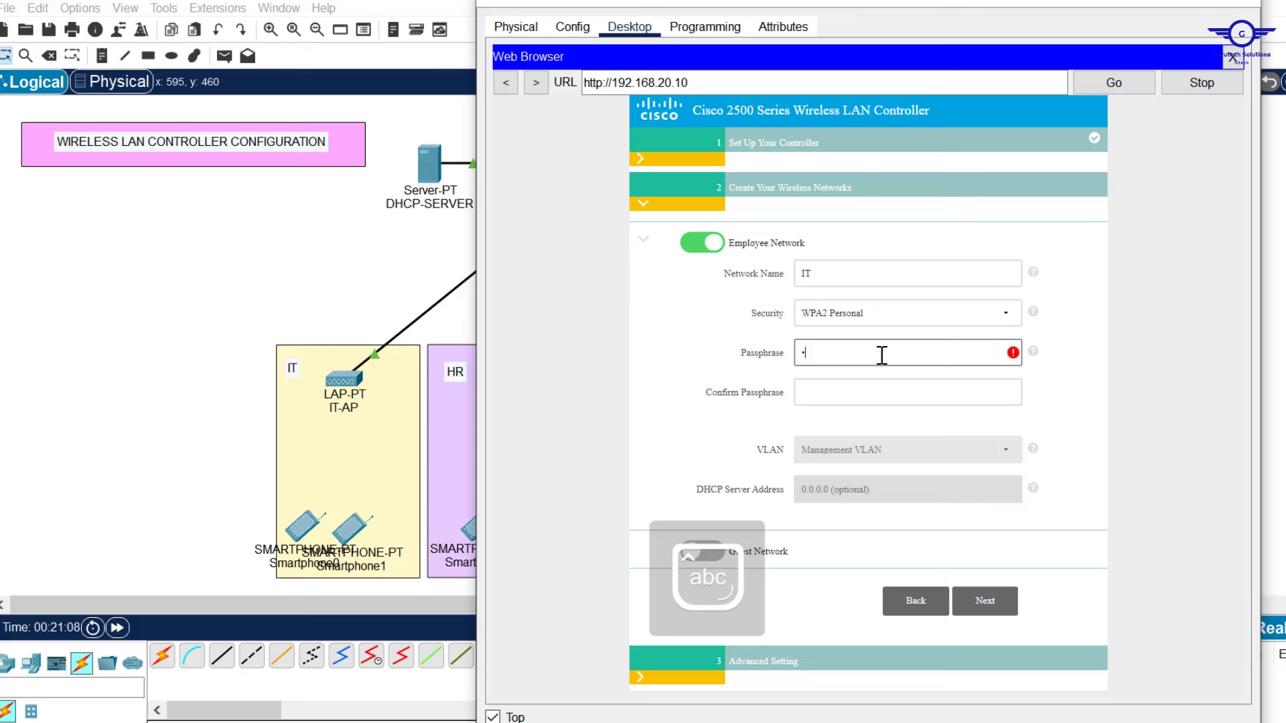
type("12345678")
left_click(842, 392)
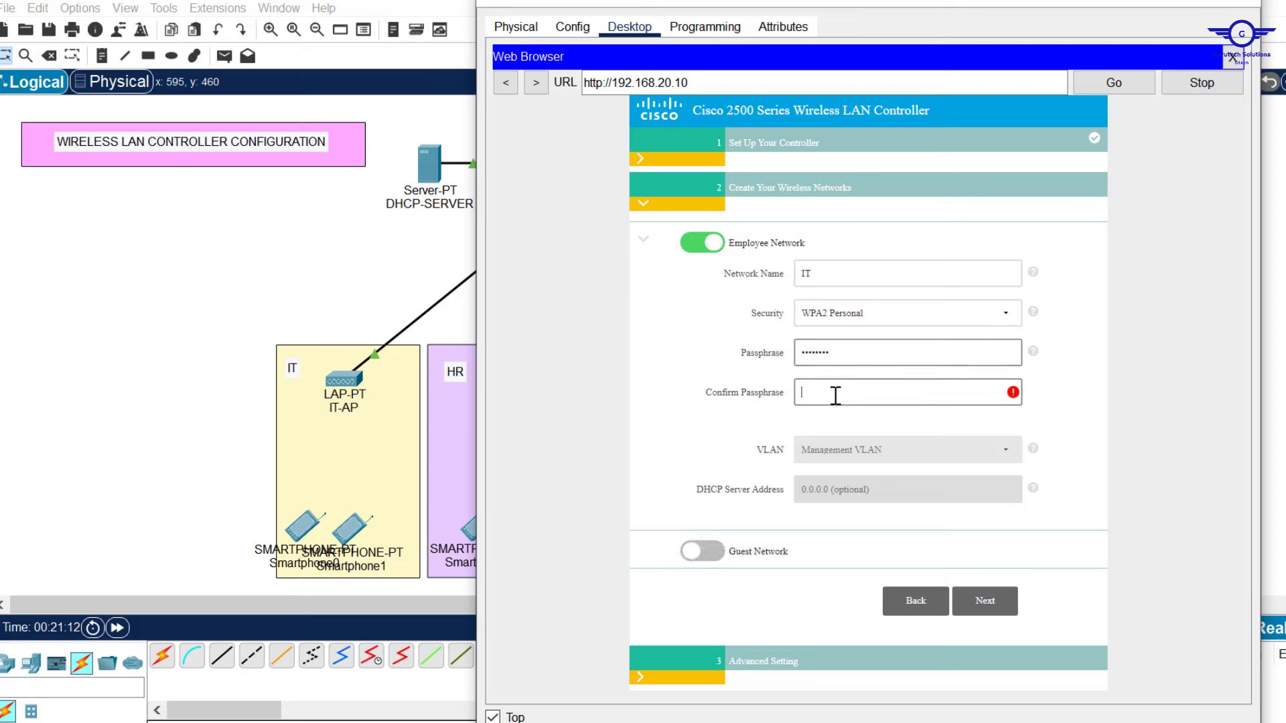
type("12345678")
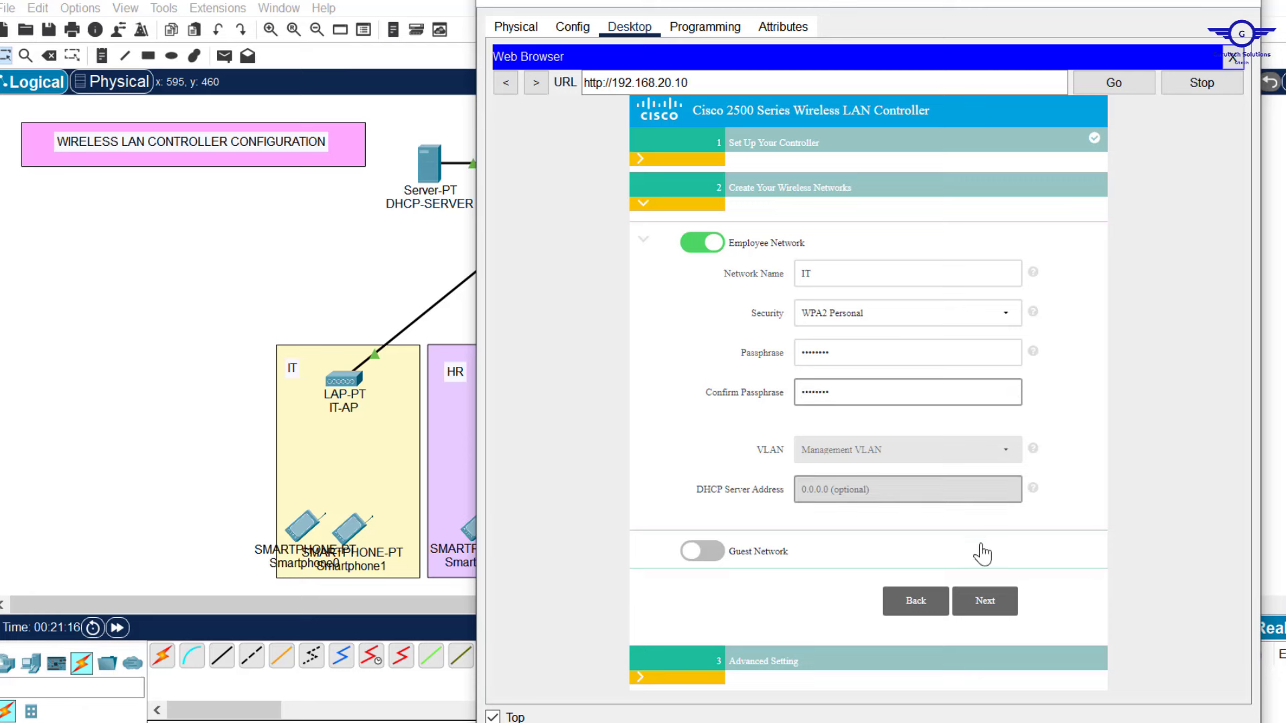
left_click(991, 601)
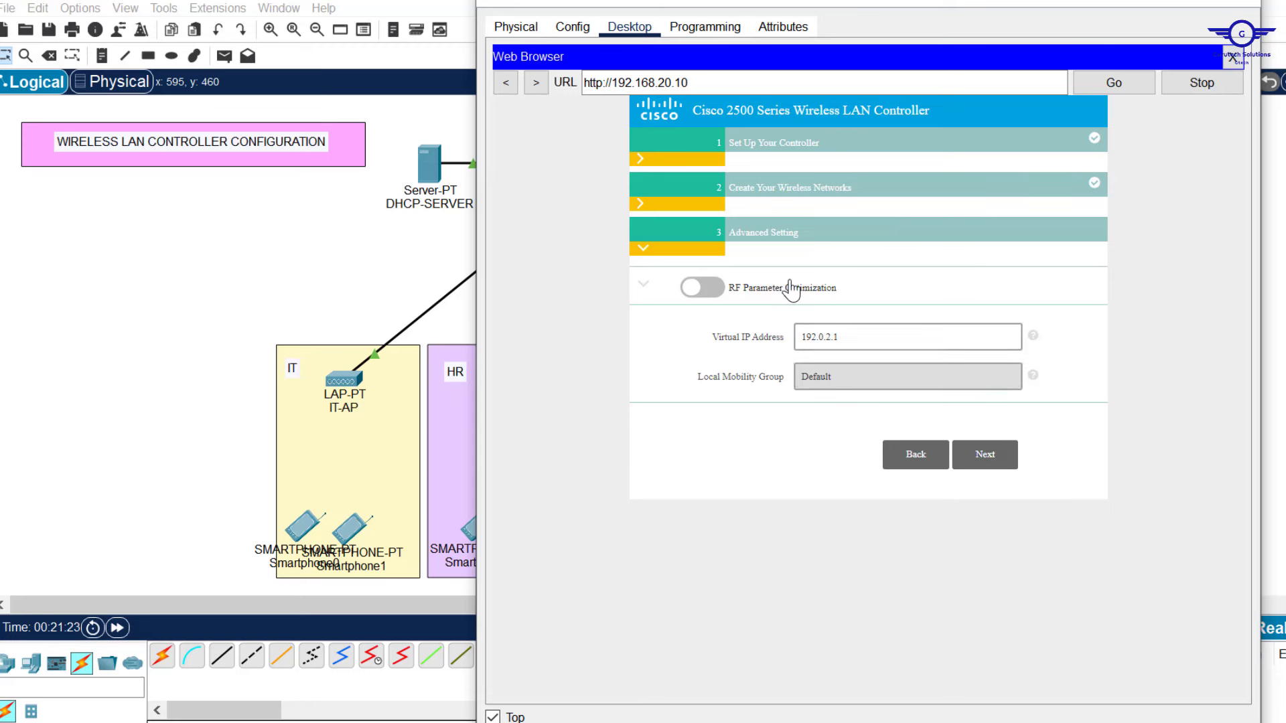
Review the wizard summary, checking the admin username and management IP address.
left_click(994, 461)
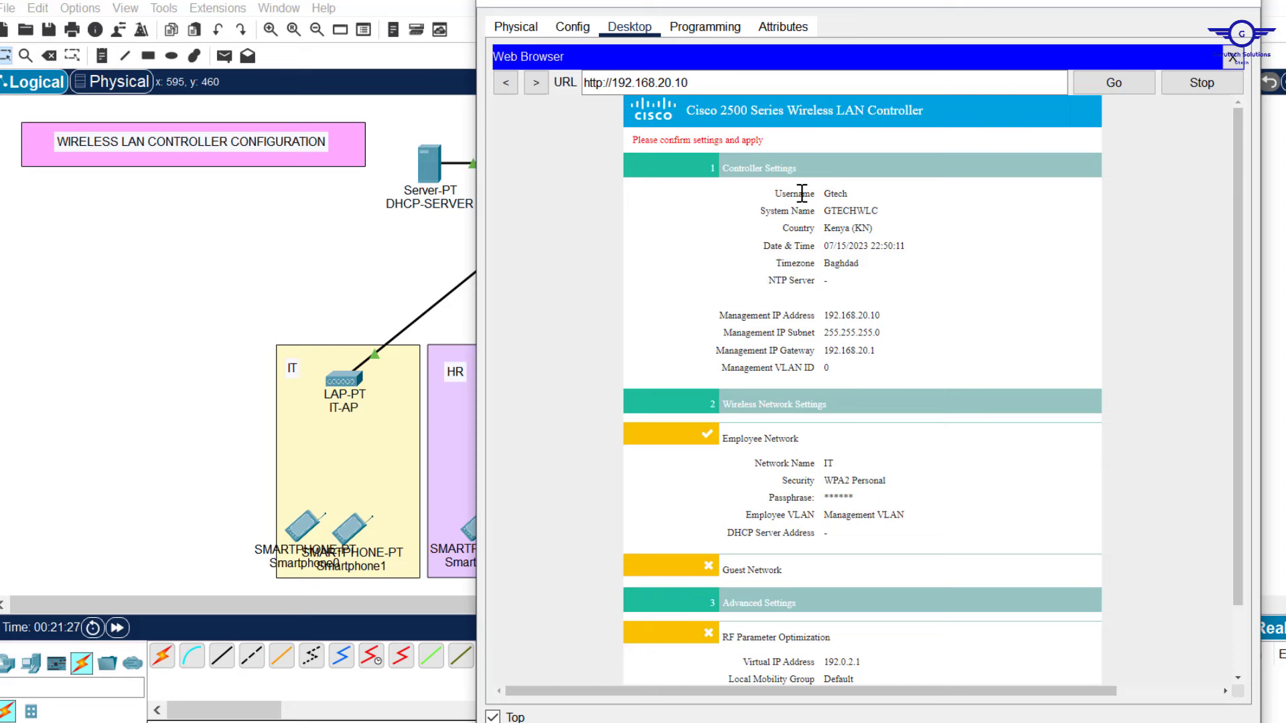
left_click_drag(824, 193, 879, 211)
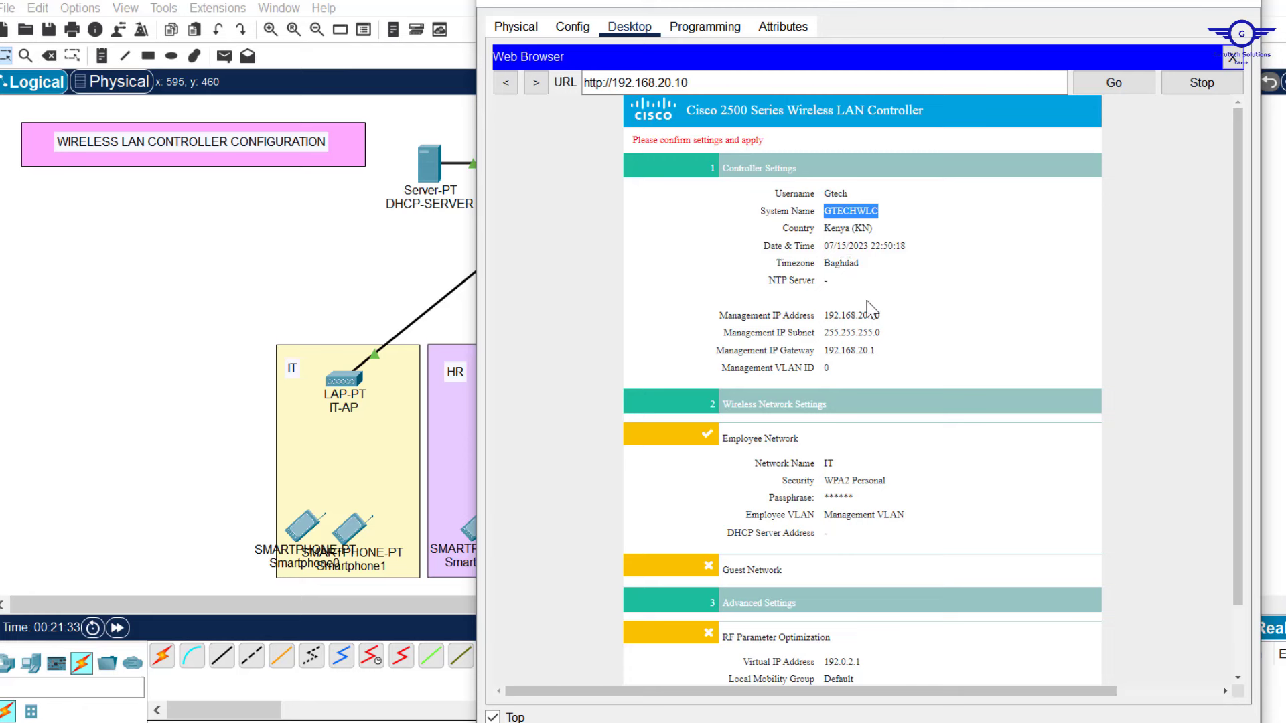
left_click_drag(881, 315, 823, 315)
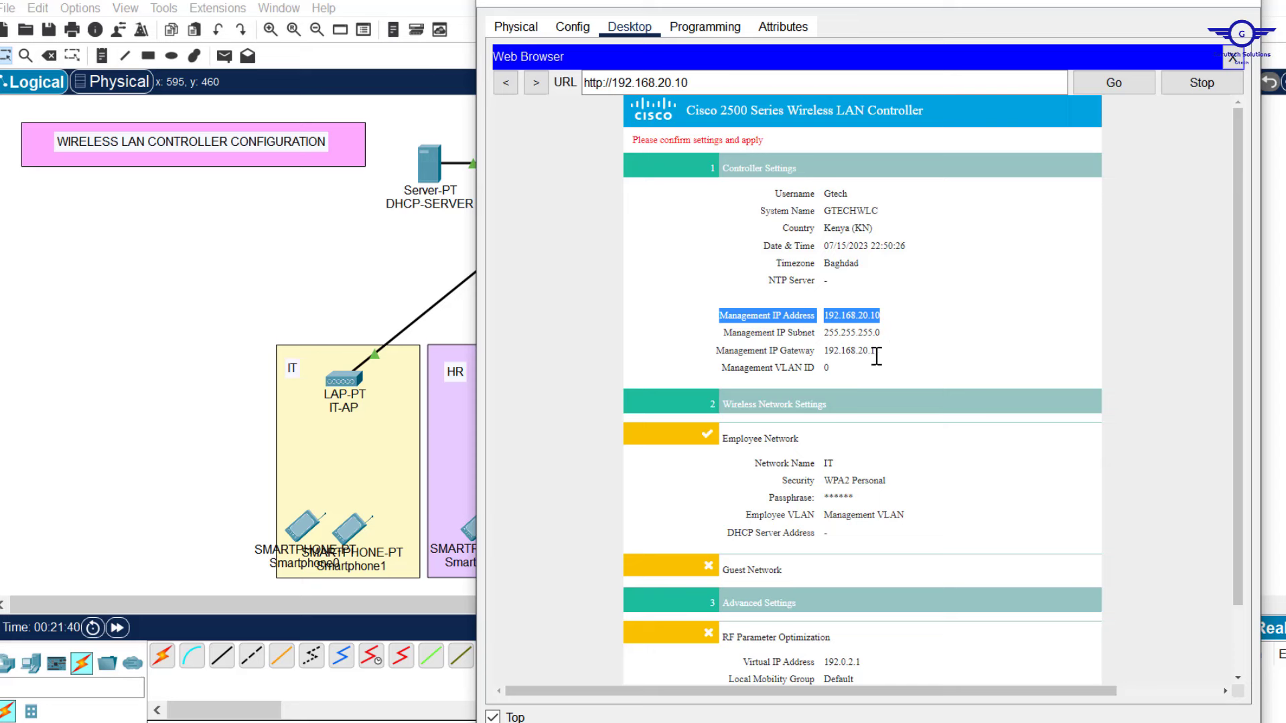
left_click(838, 467)
left_click_drag(861, 498, 770, 498)
Apply the reviewed wizard configuration to the controller.
scroll(914, 526, "down", 3)
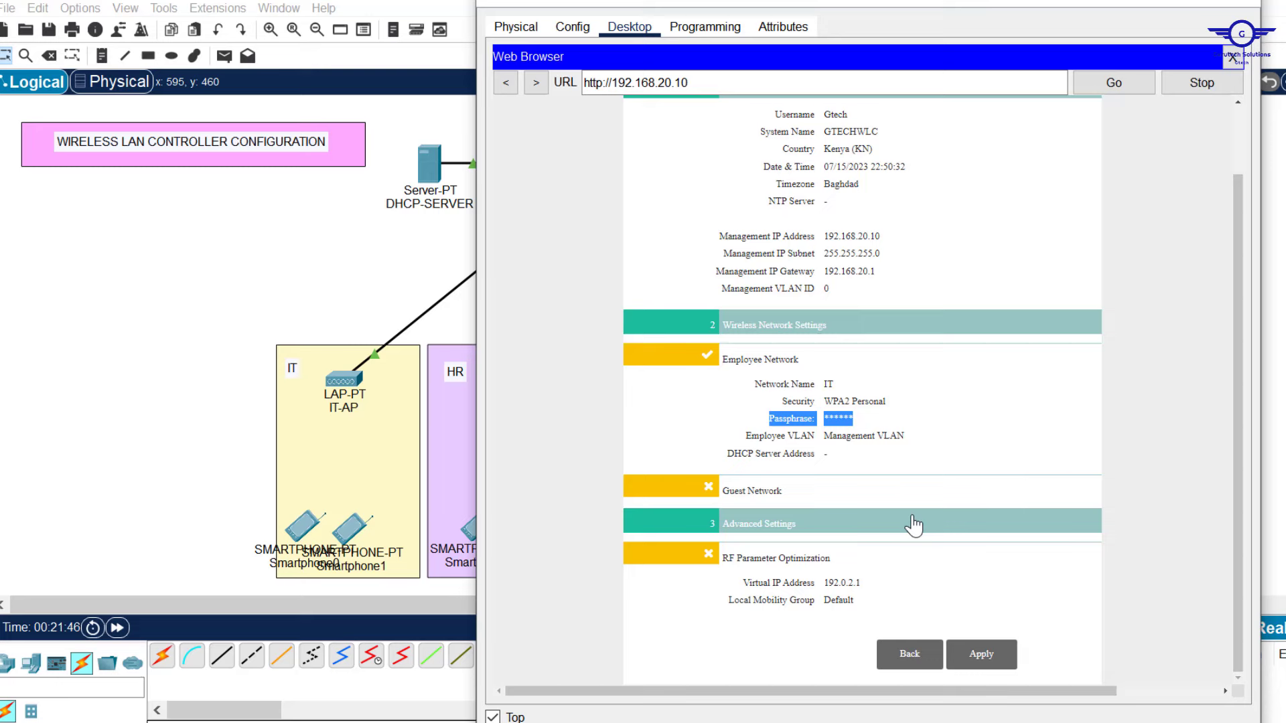
left_click(979, 654)
key("alt+F4")
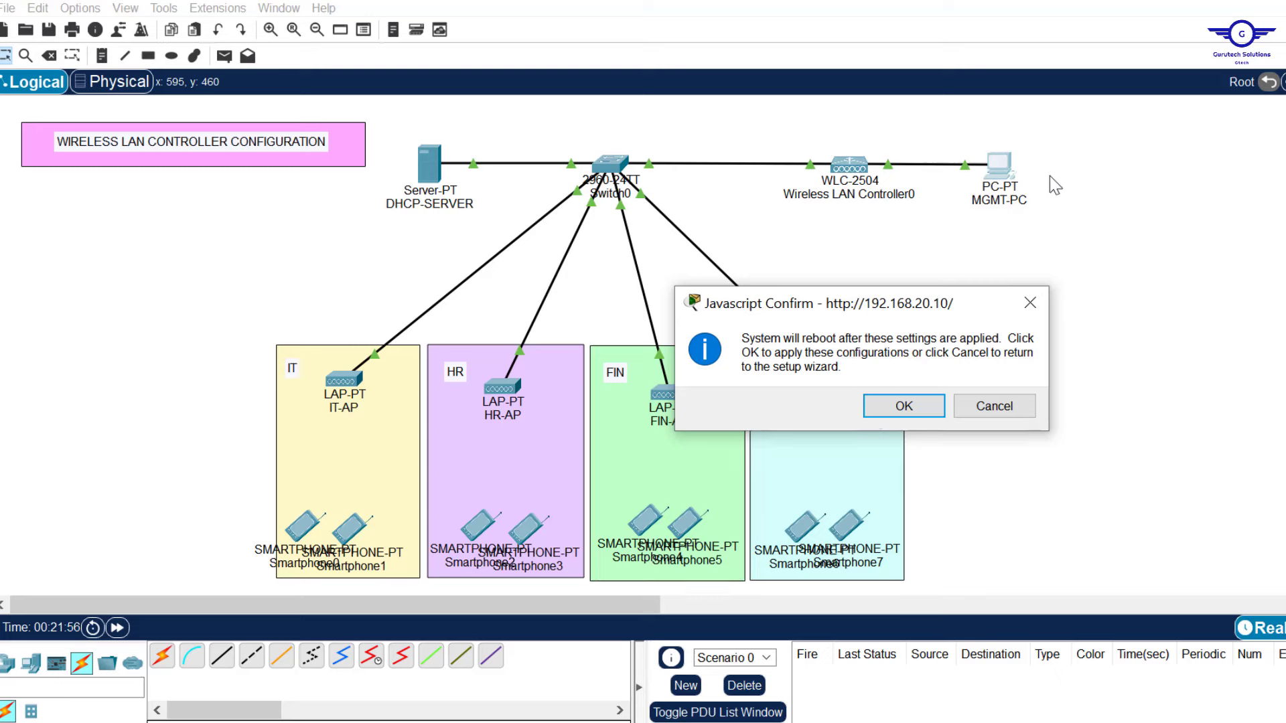
Accept the controller reboot so the configuration saves, and close MGMT-PC's web browser.
left_click(904, 406)
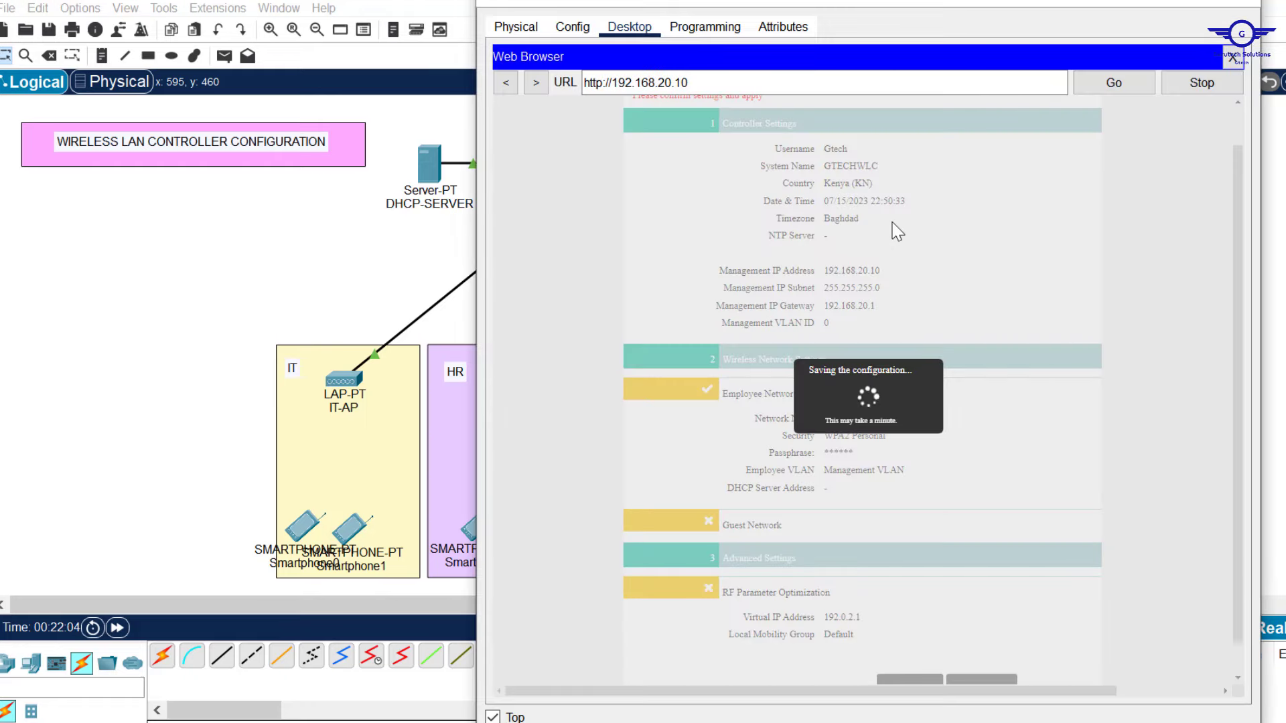
left_click(1114, 83)
left_click(1234, 62)
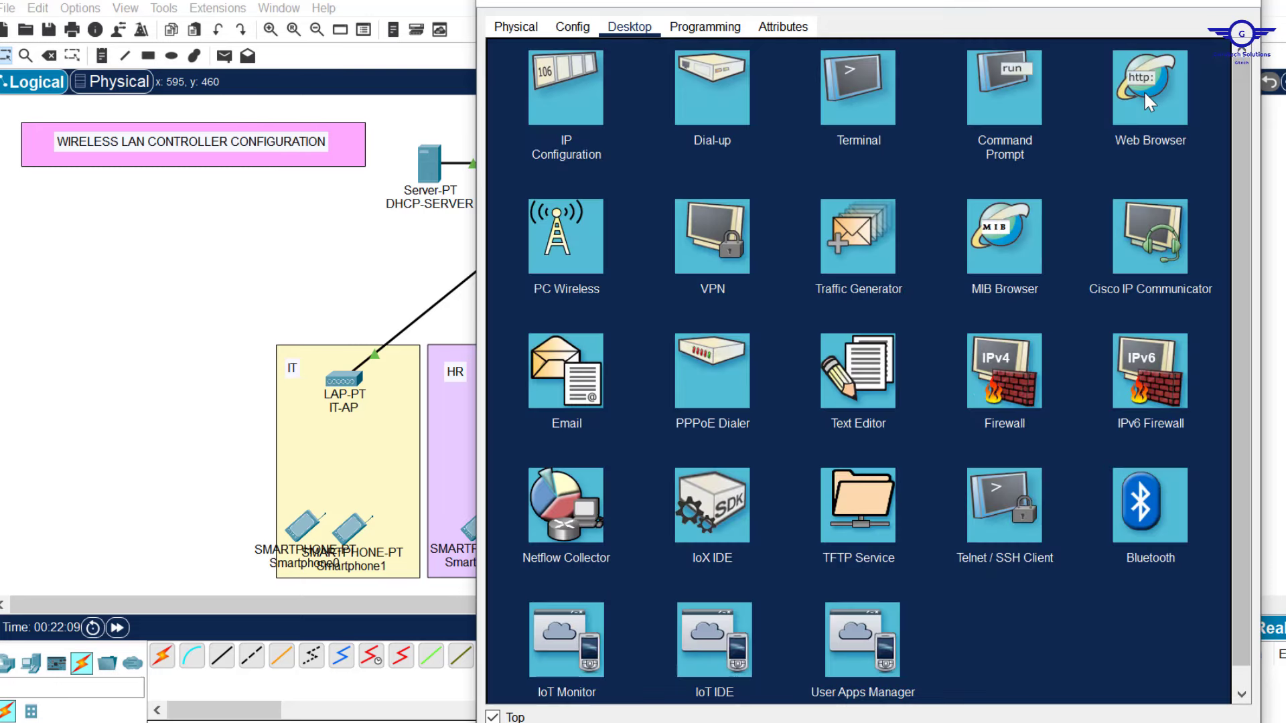
Rerun PING 192.168.20.10 from MGMT-PC's Command Prompt, getting 3 of 4 replies.
left_click(1018, 108)
key("Up")
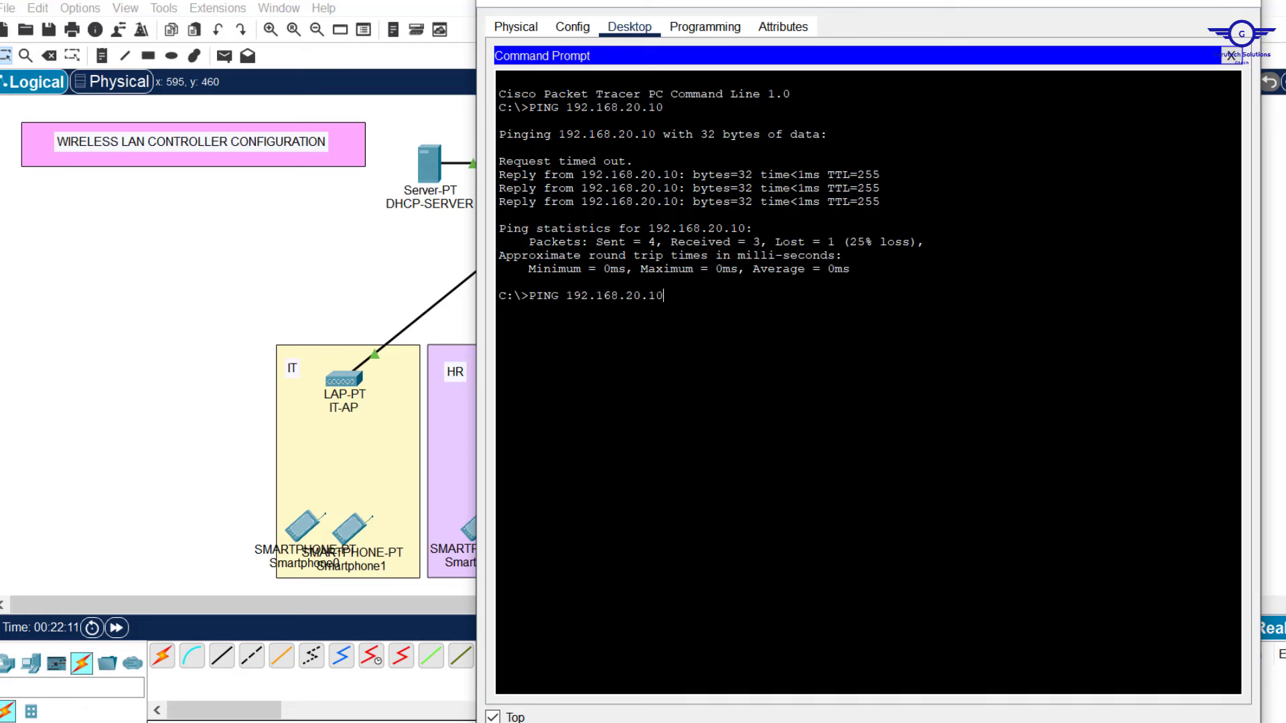
key("Return")
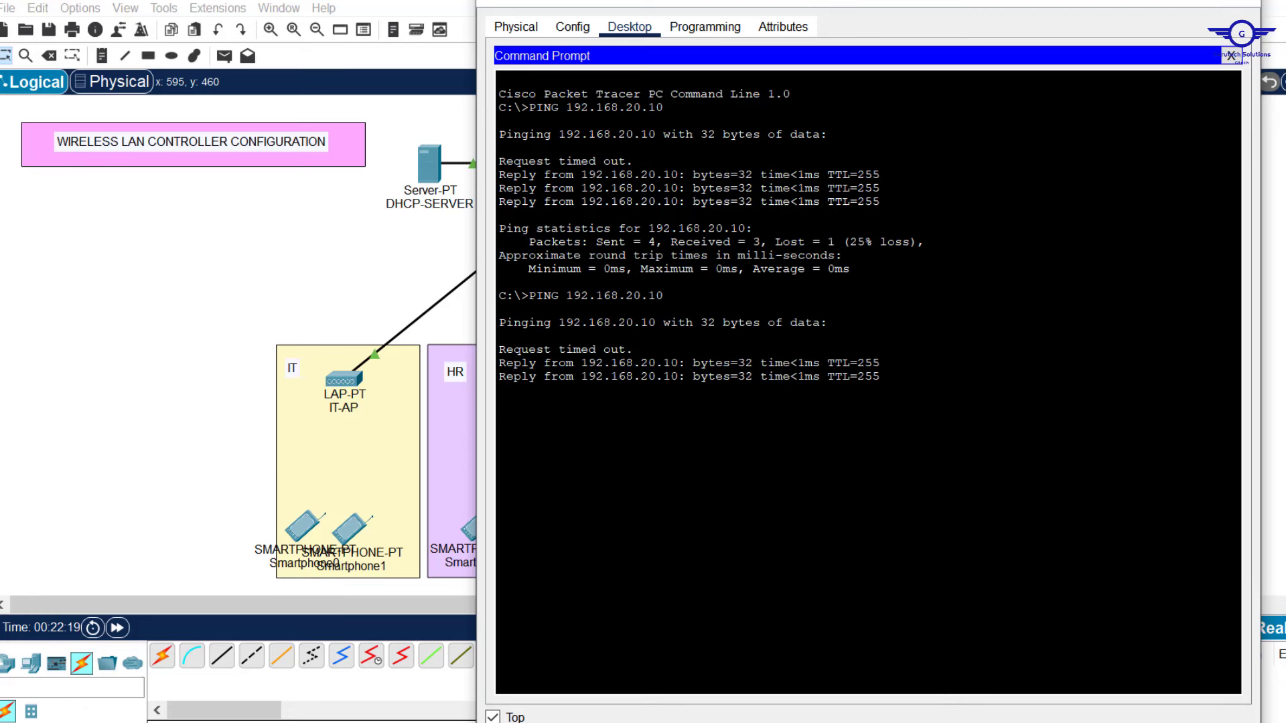
left_click(1228, 54)
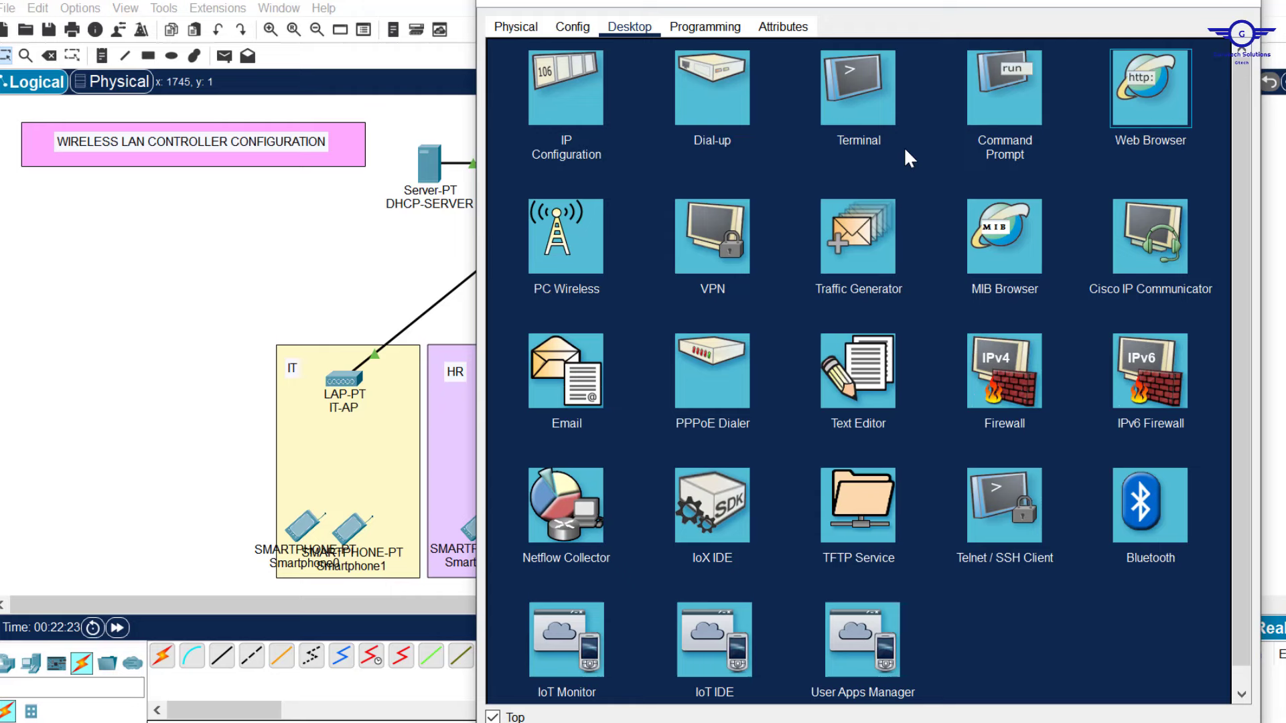
Load 192.168.20.10 in MGMT-PC's browser over HTTP, which returns Server Reset Connection.
left_click(1150, 88)
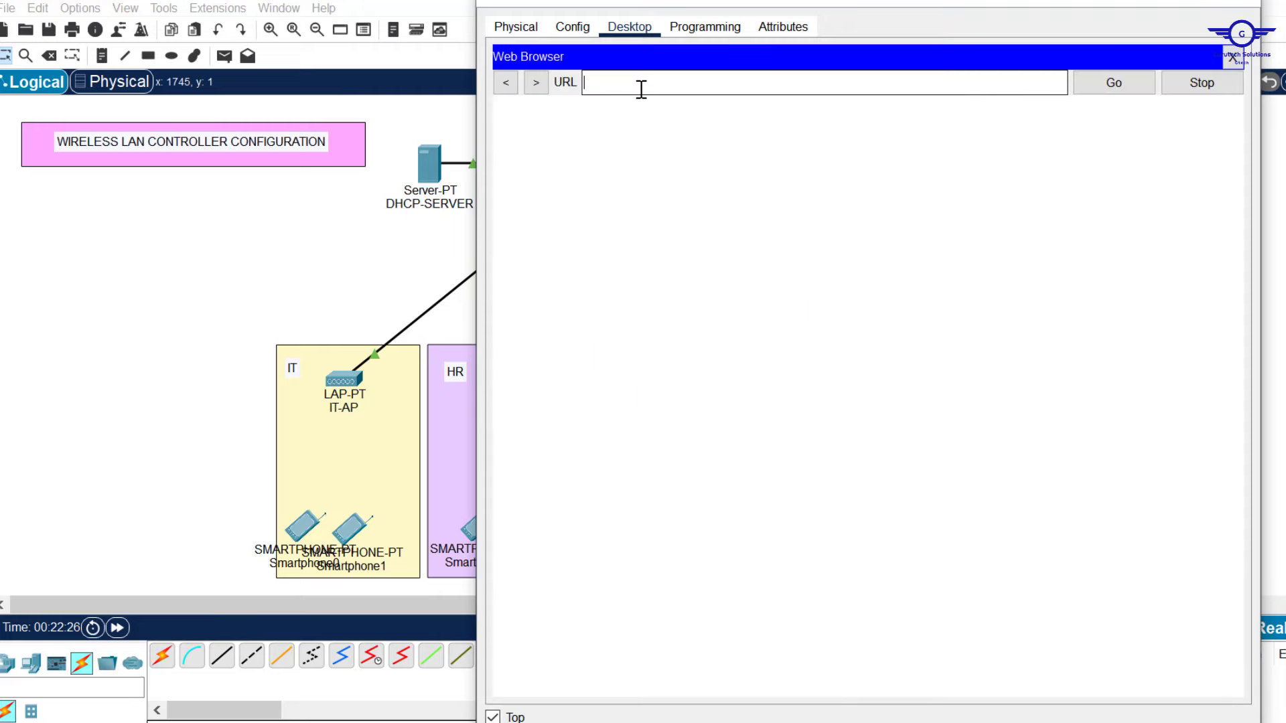
type("192.168.20.10")
key("Return")
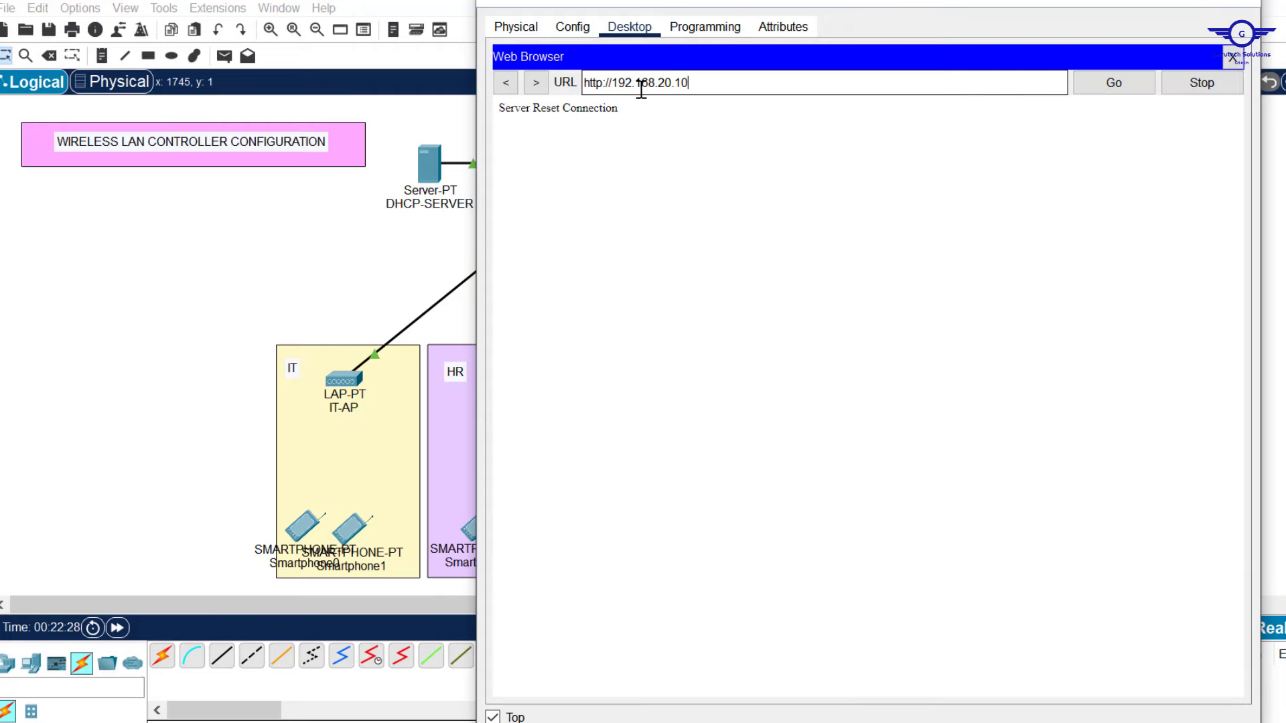
left_click_drag(628, 110, 497, 123)
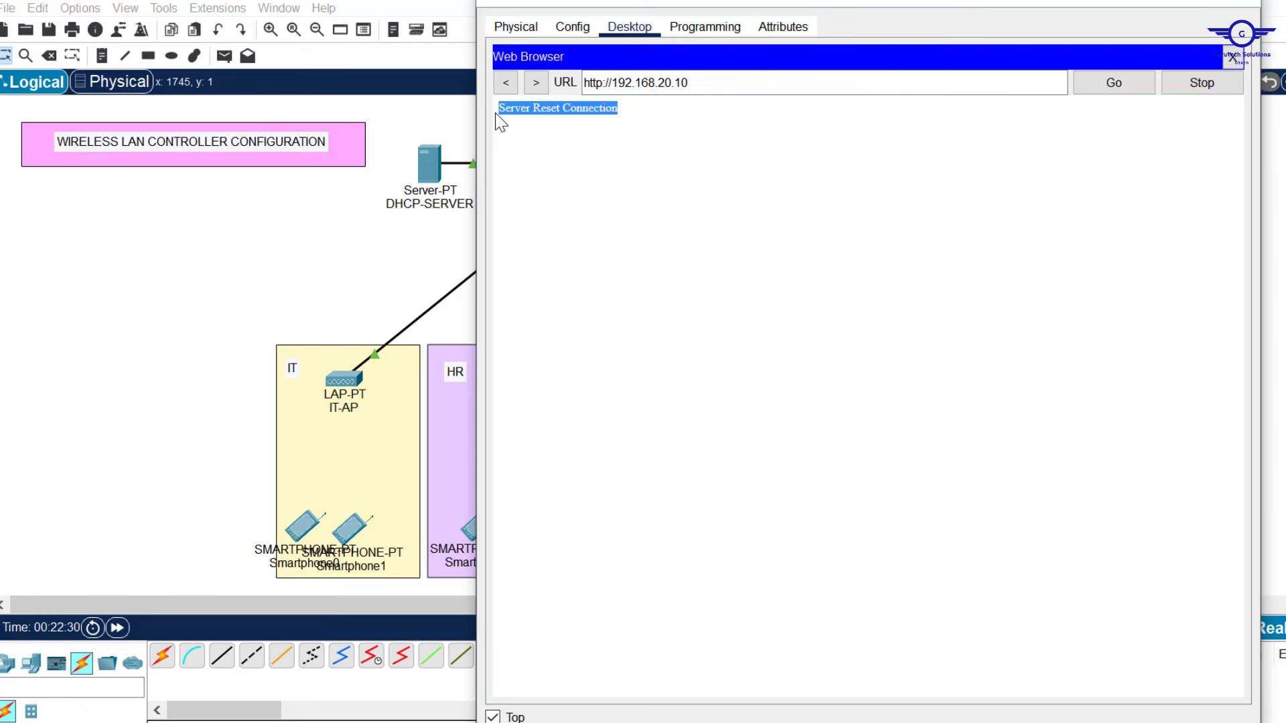
left_click(603, 86)
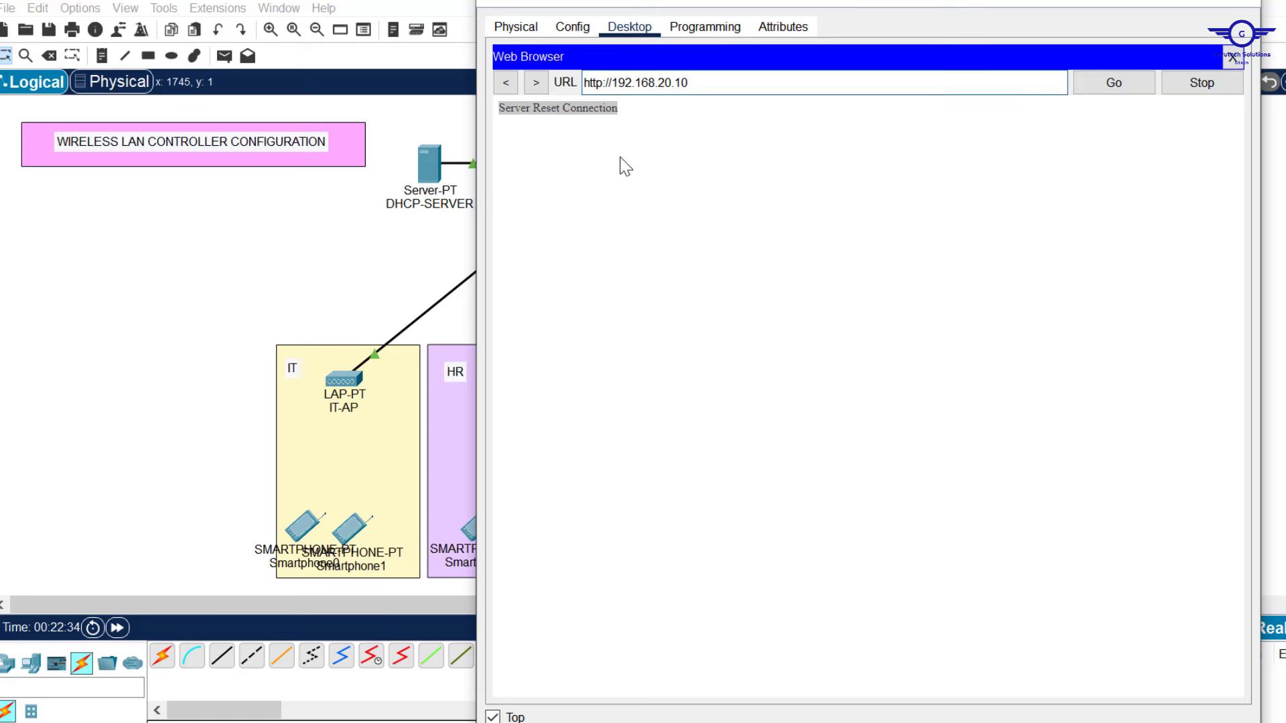
type("s")
key("End")
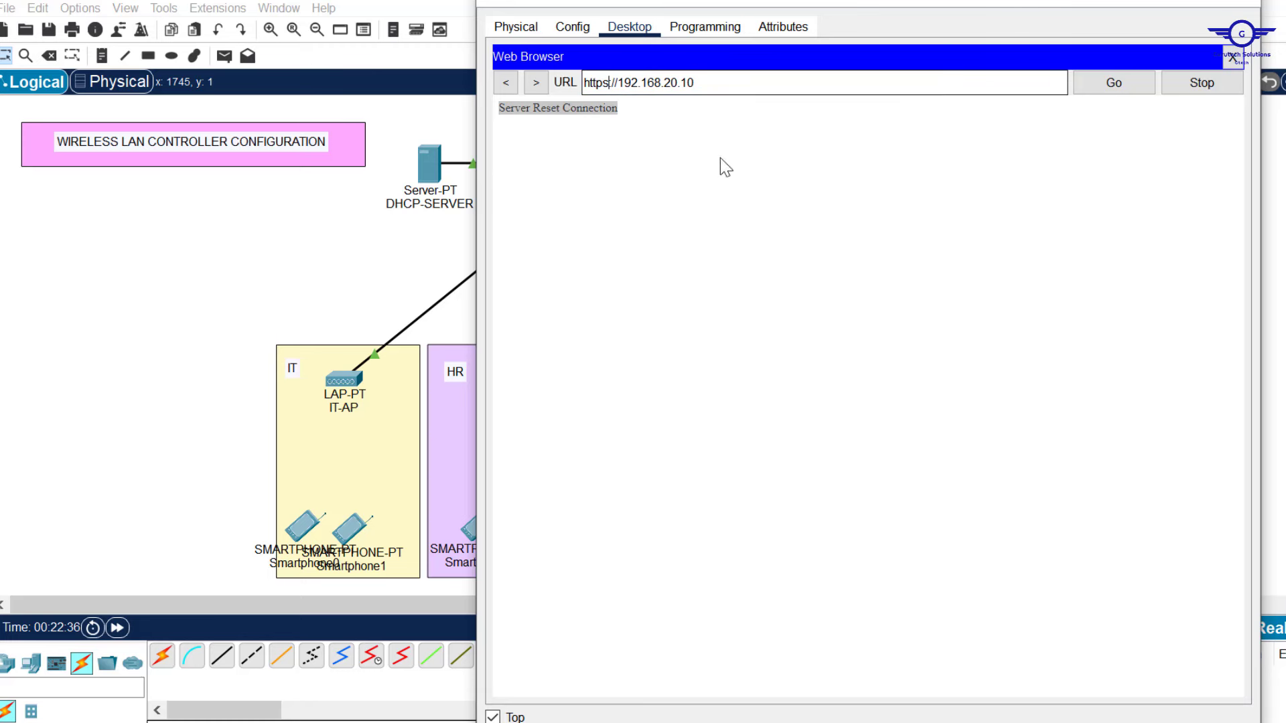
key("Return")
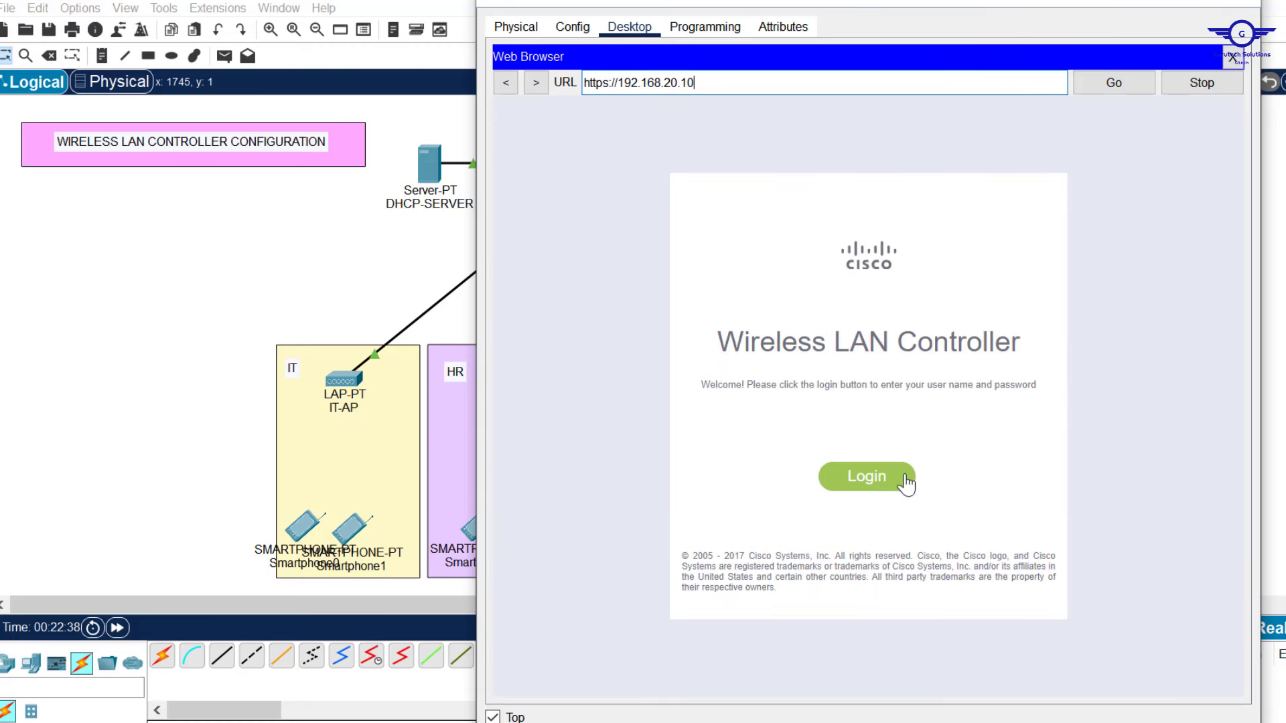
Log in to the Wireless LAN Controller with the admin username and password.
left_click(890, 476)
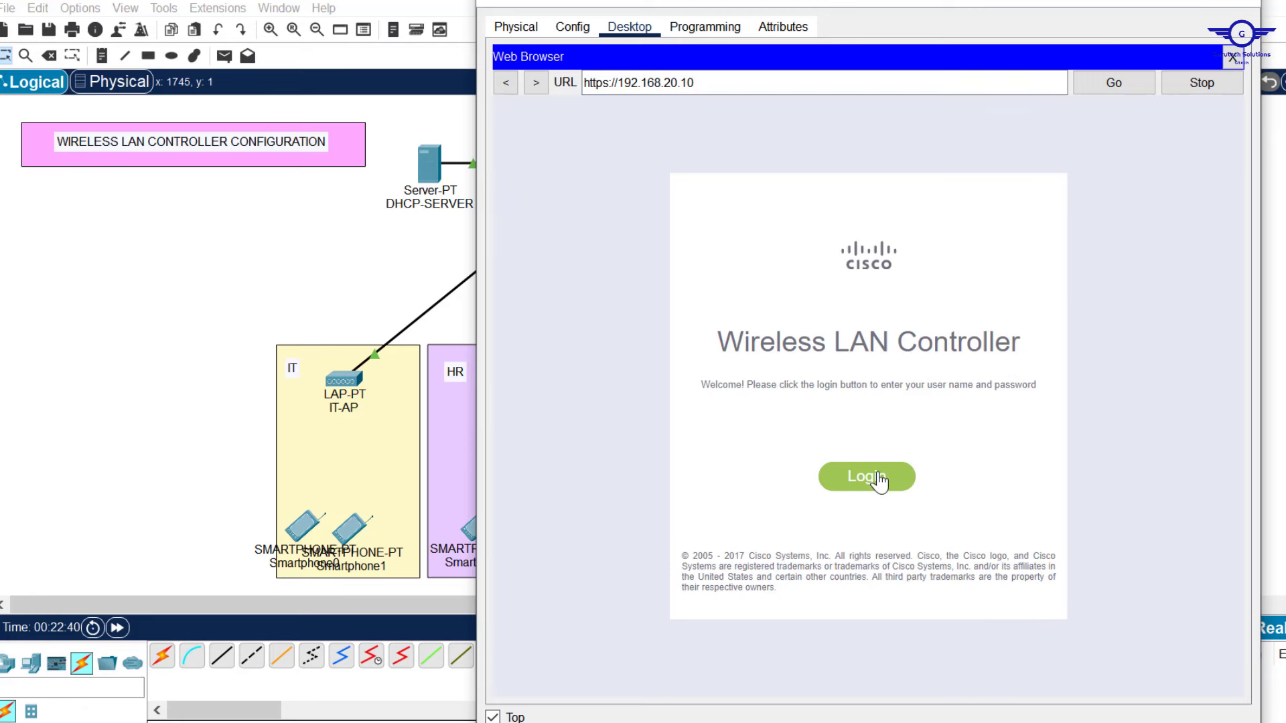
type("Gtech")
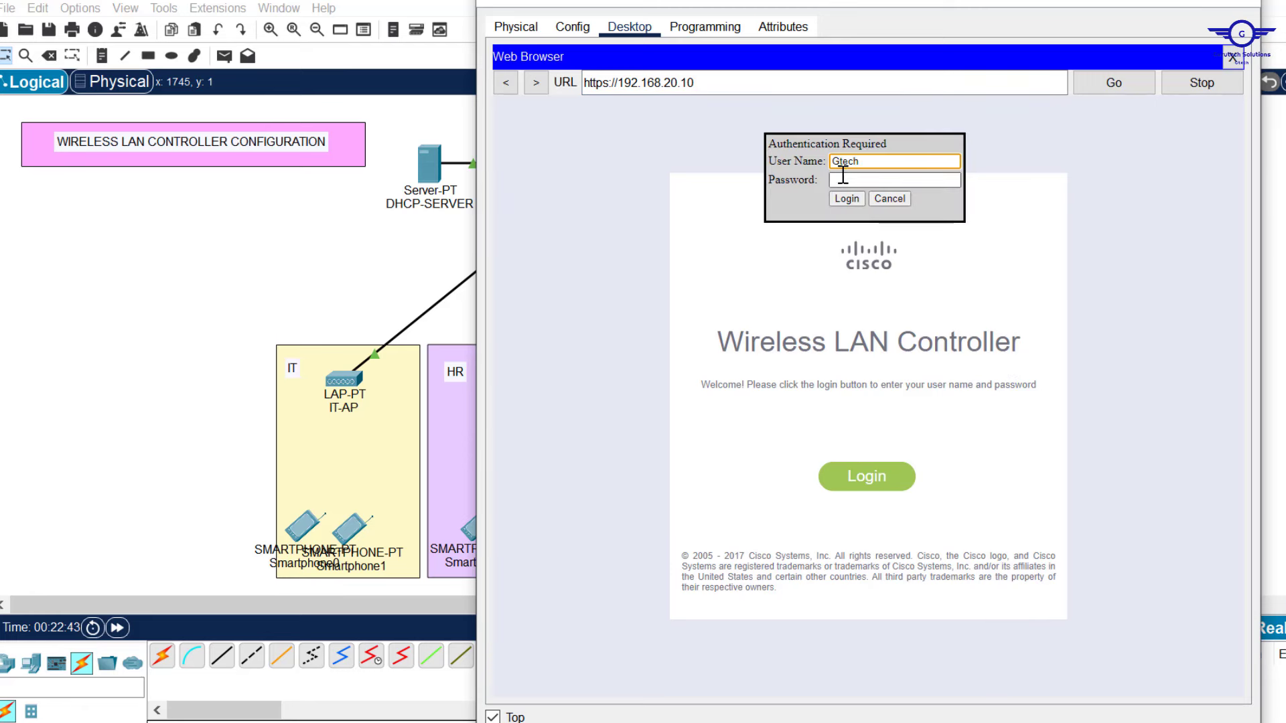
left_click(841, 179)
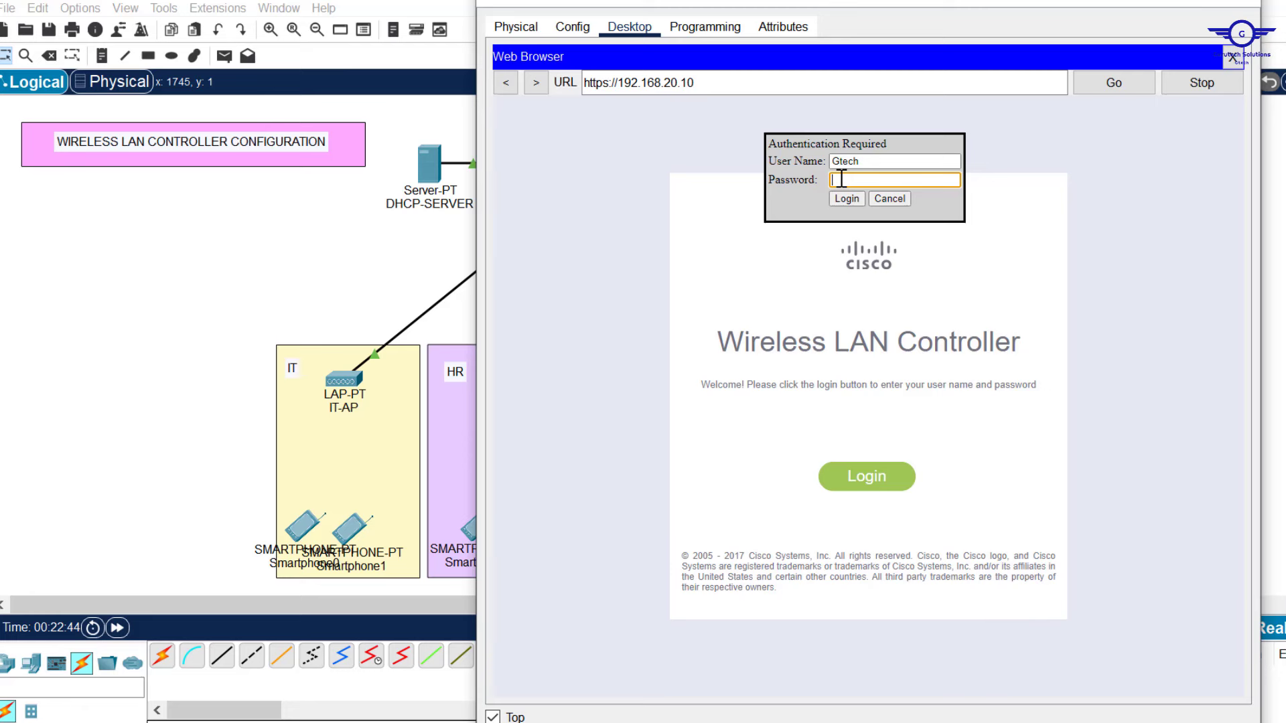
type("Gt")
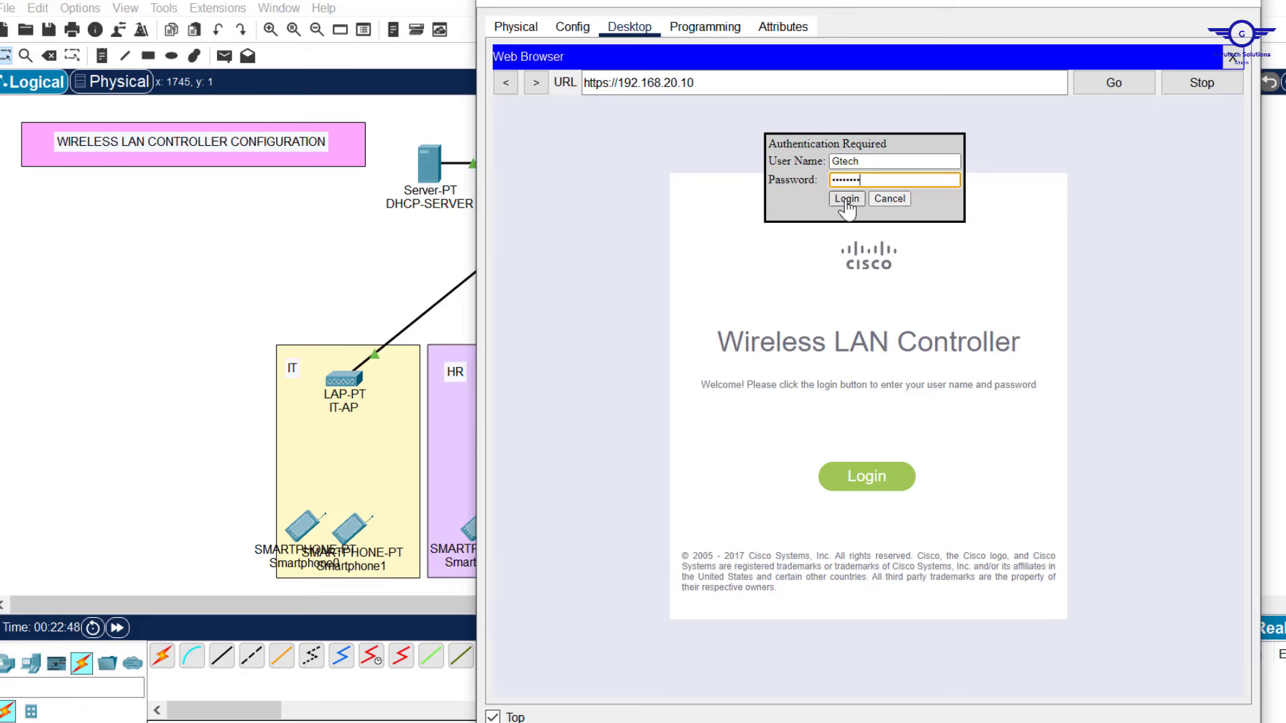
left_click(846, 198)
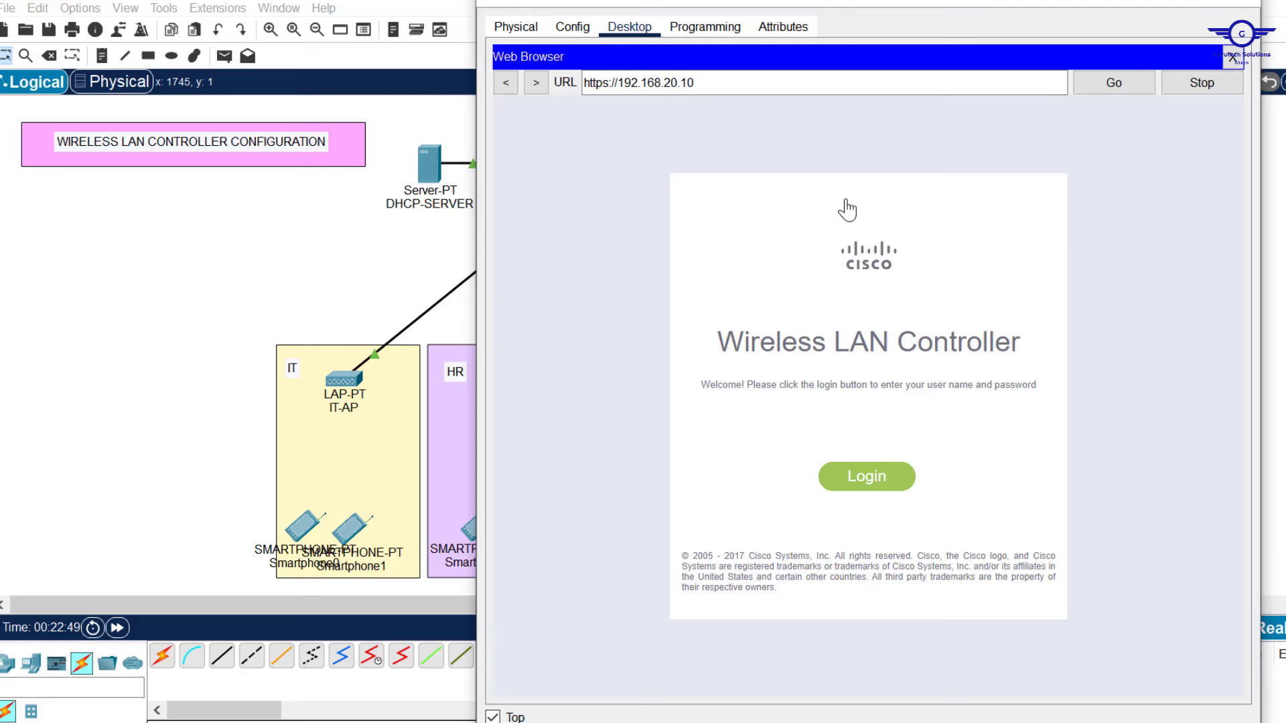
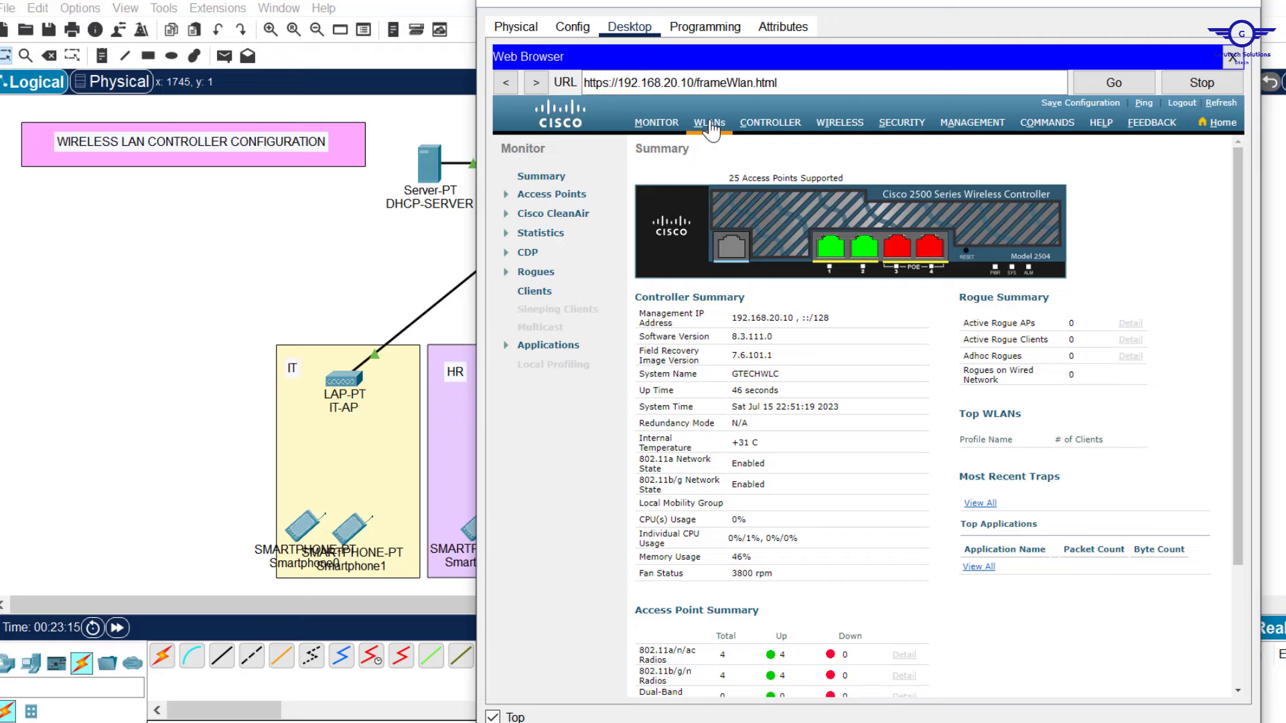
Review the controller's WLANs and All APs pages, then unpin and close the MGMT-PC window.
left_click(710, 123)
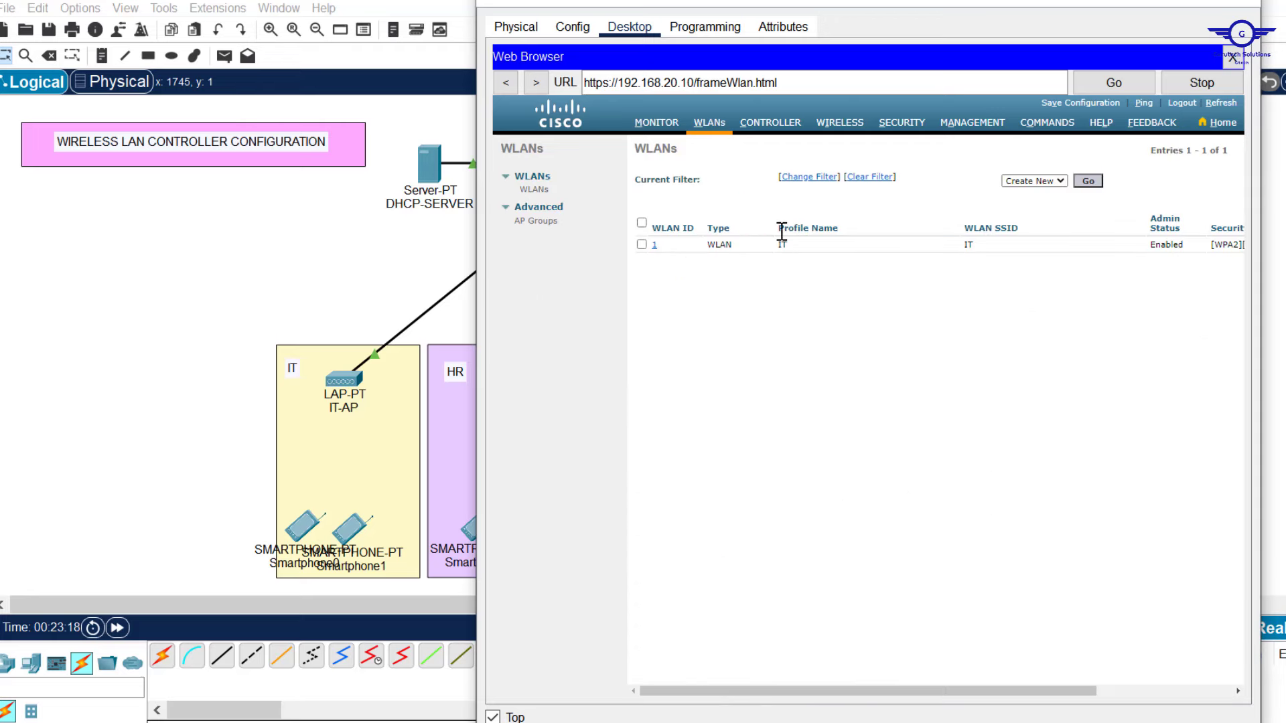
left_click(845, 127)
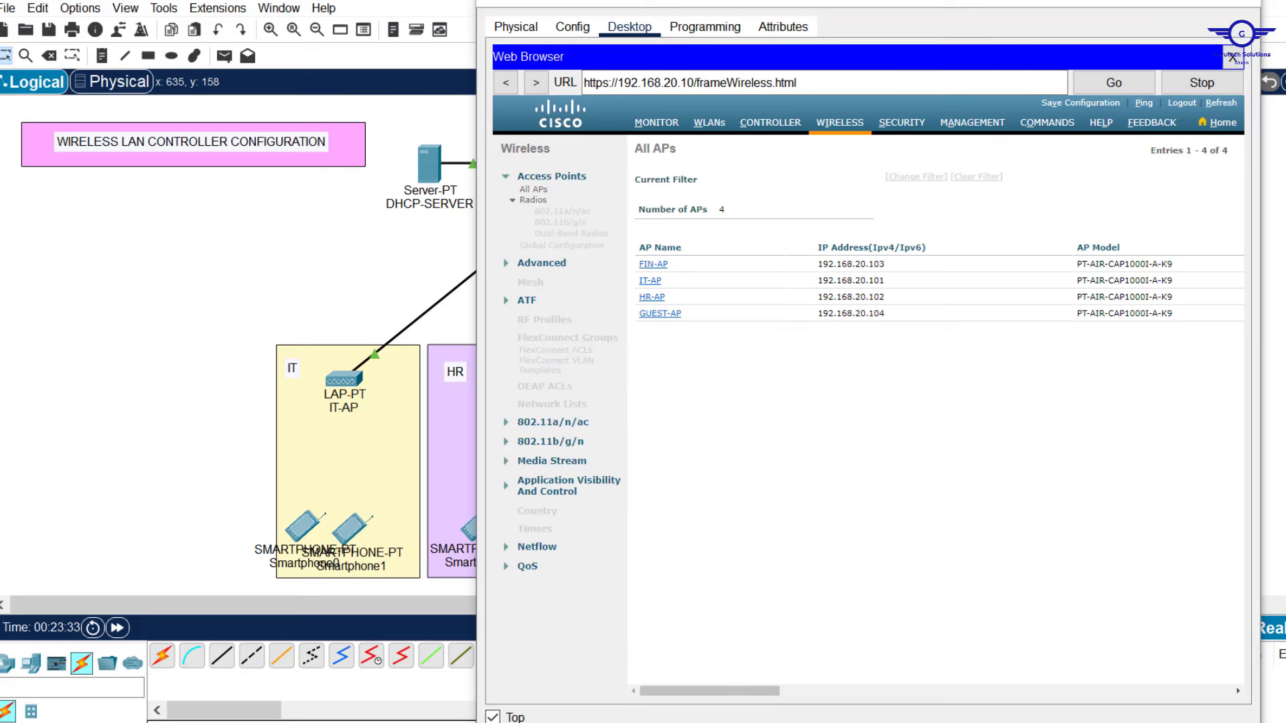
left_click(492, 717)
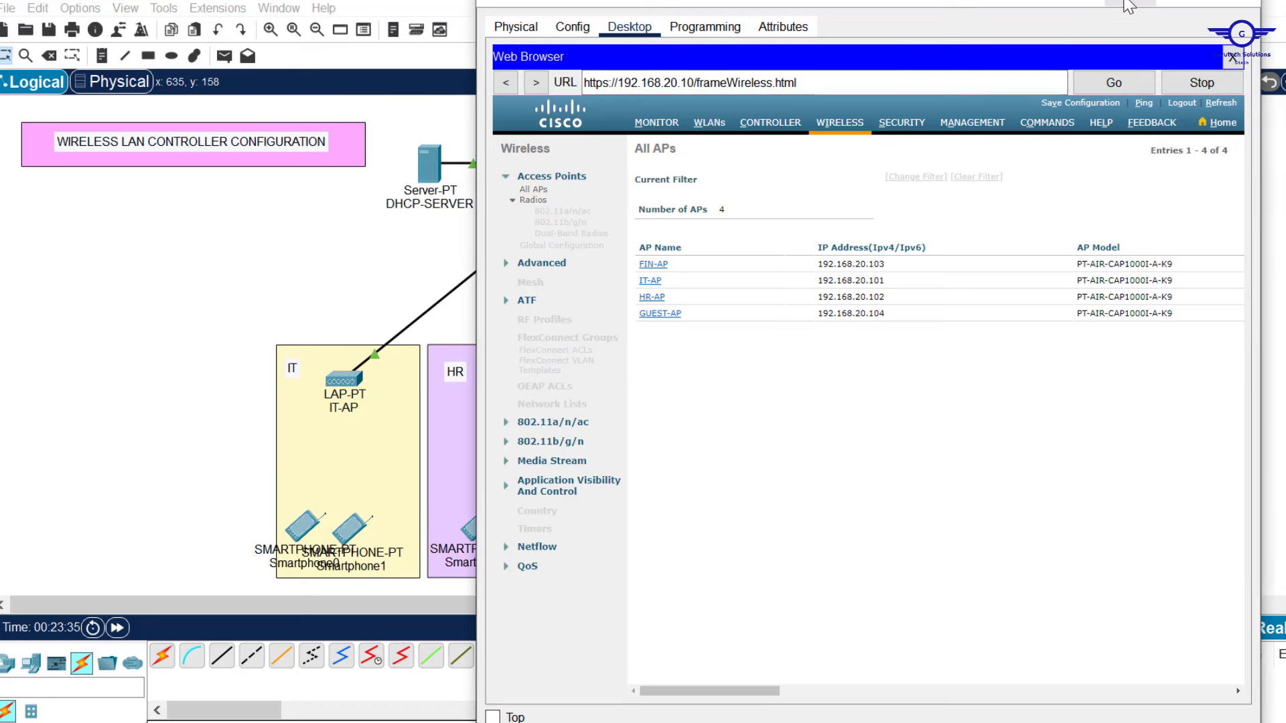
left_click(1141, 3)
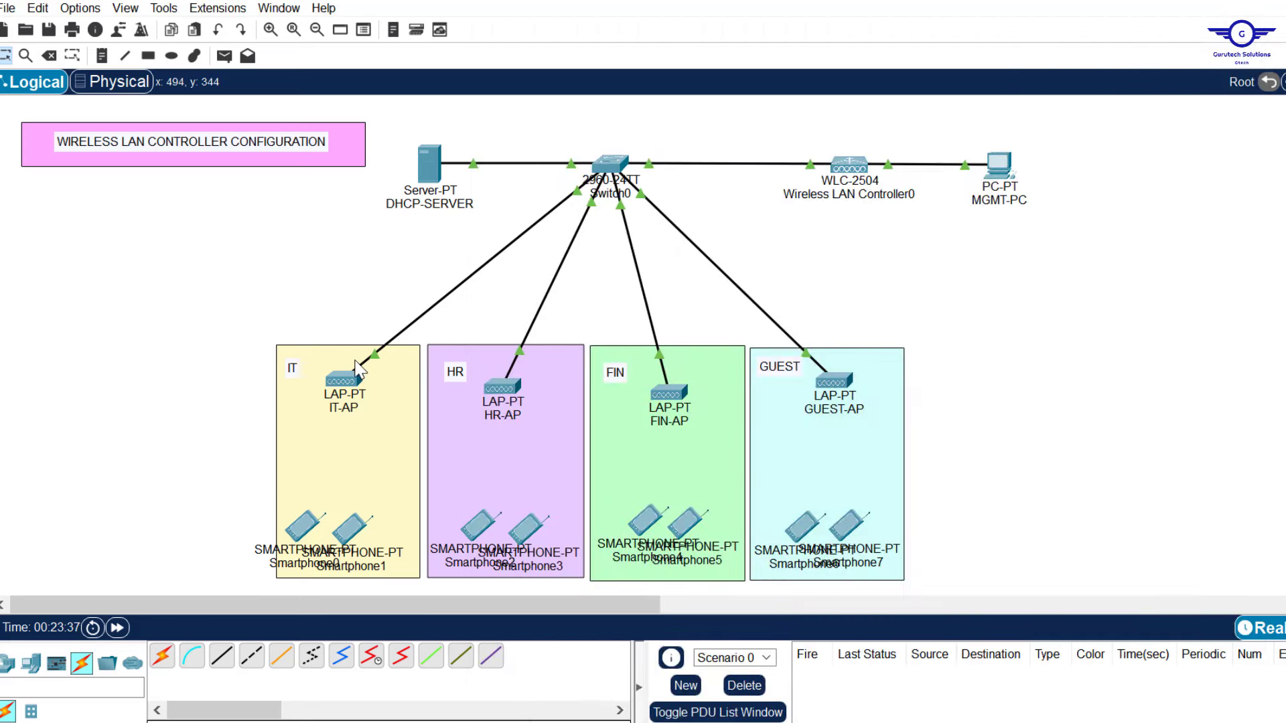
Check the CAPWAP status of IT-AP, HR-AP, FIN-AP and GUEST-AP, then reopen MGMT-PC's browser.
mouse_move(344, 385)
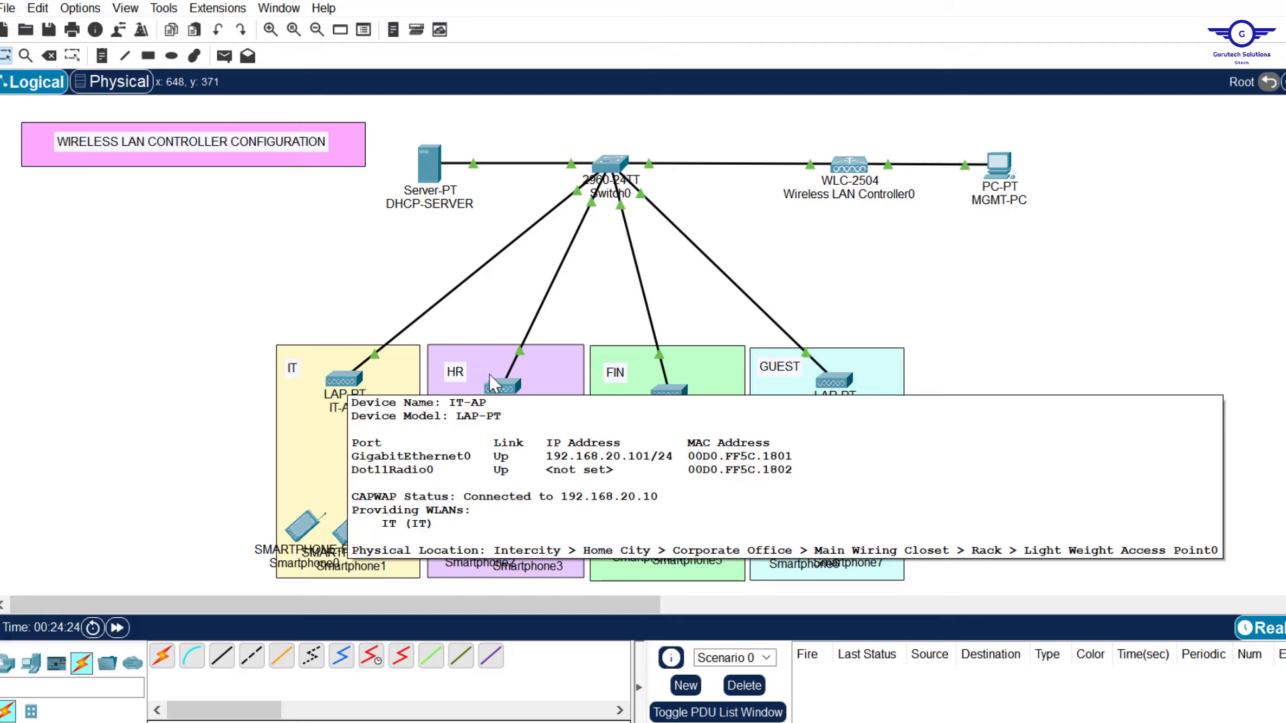
mouse_move(499, 396)
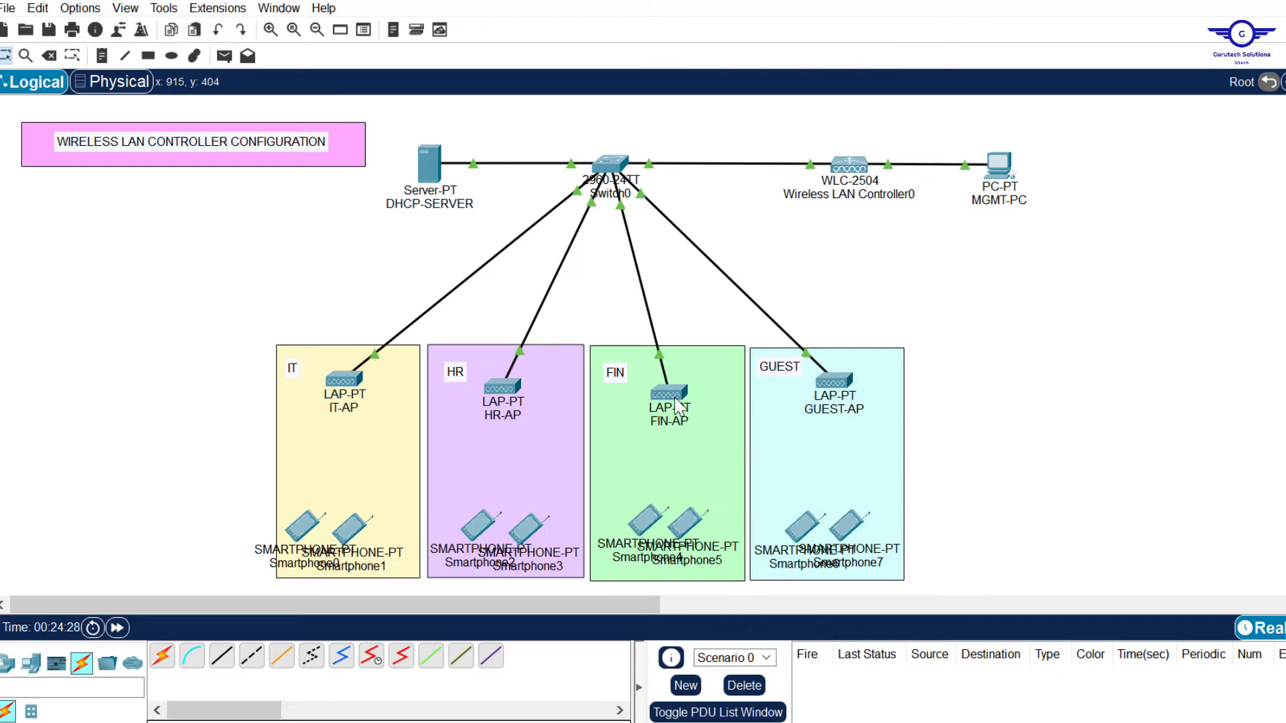
mouse_move(680, 405)
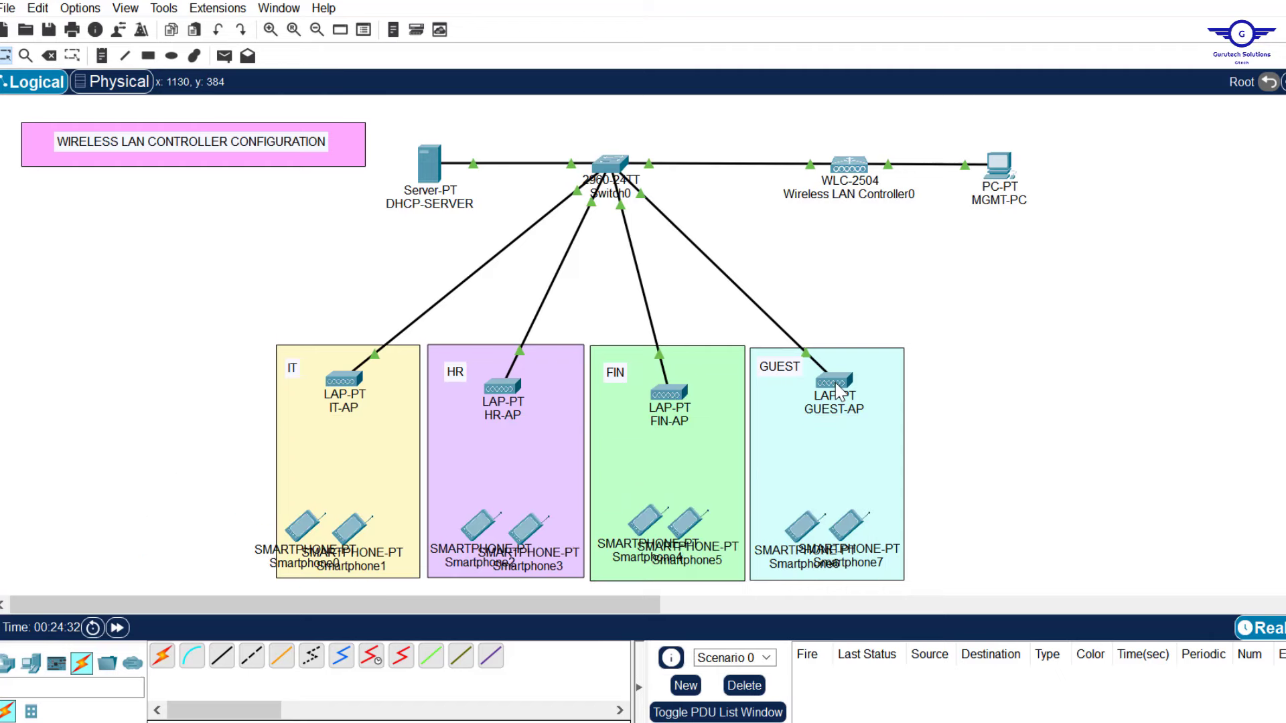
mouse_move(837, 392)
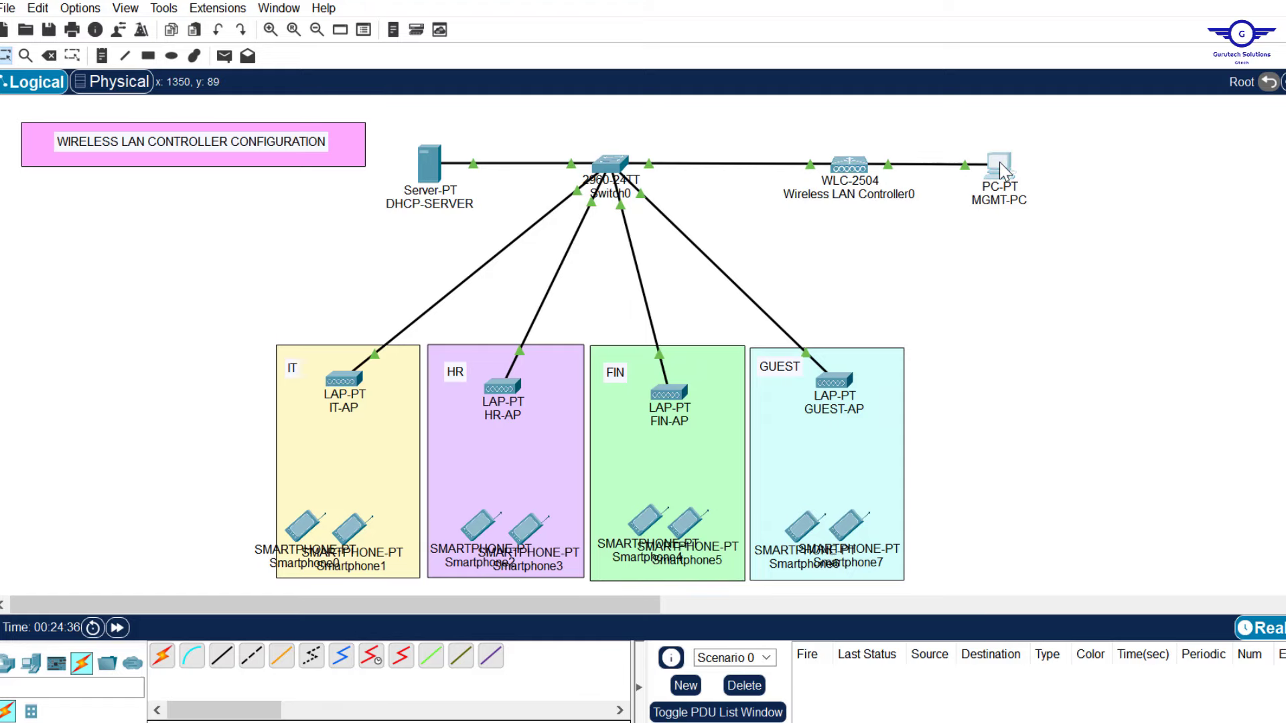
left_click(999, 164)
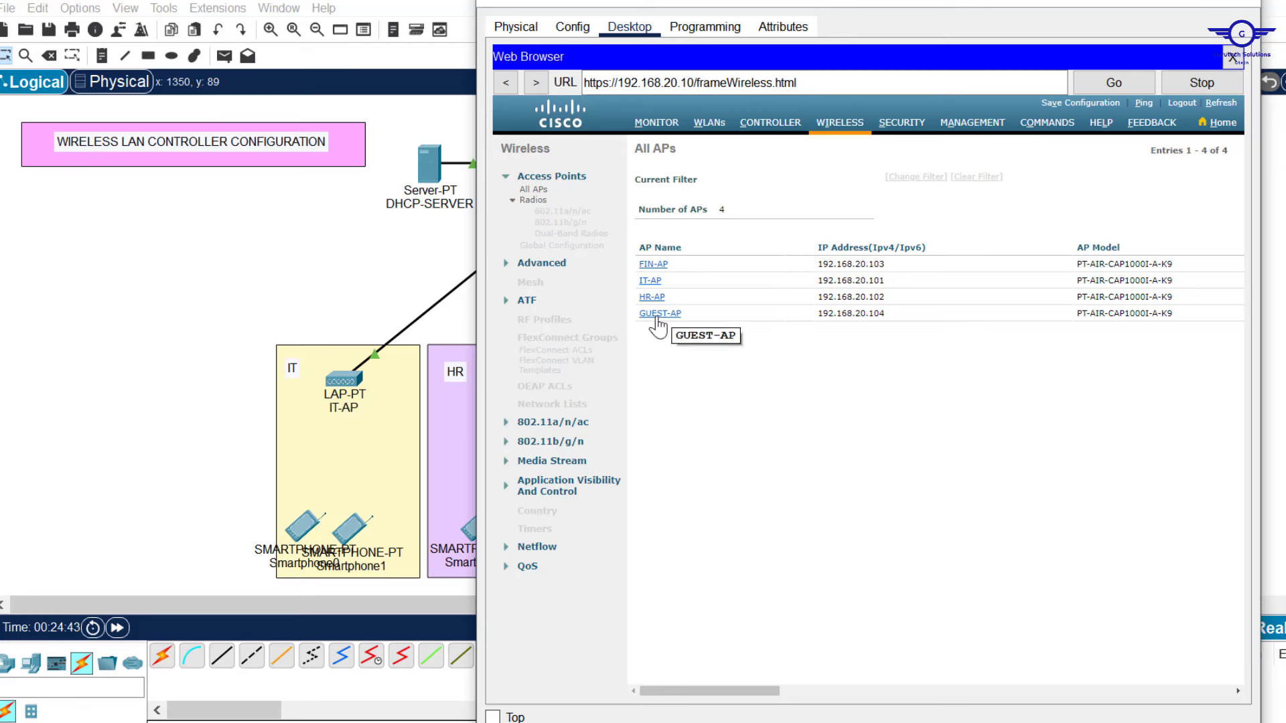
On the controller's WLANs page, move the MGMT-PC window aside and start a new WLAN.
left_click(709, 123)
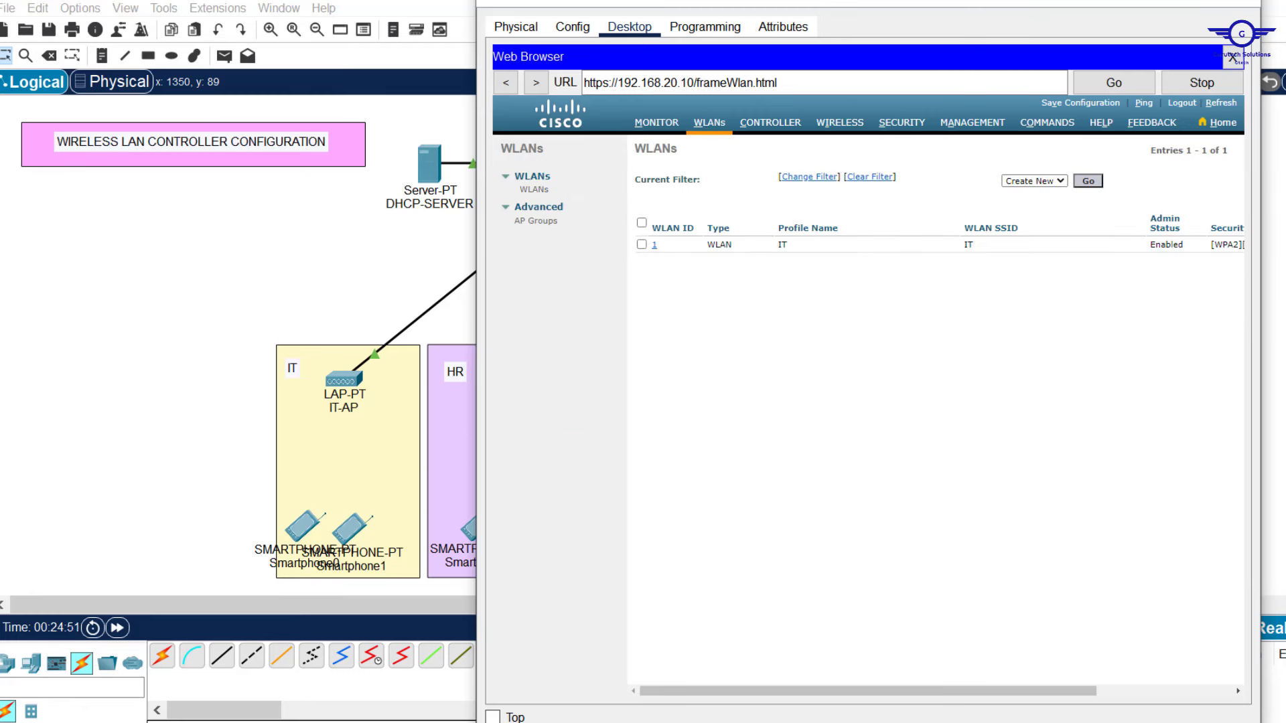
left_click_drag(876, 10, 921, 61)
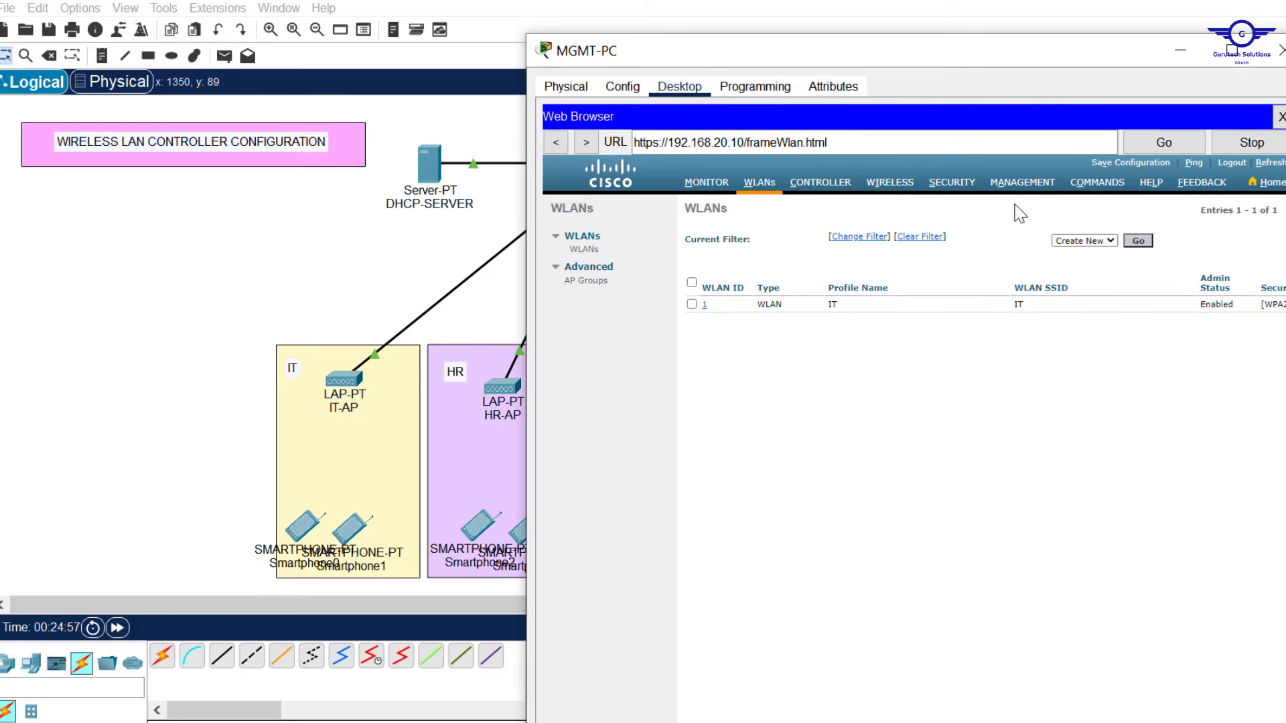
left_click(1138, 242)
Create a WLAN with profile name and SSID HR and set its status to Enabled.
left_click(1138, 241)
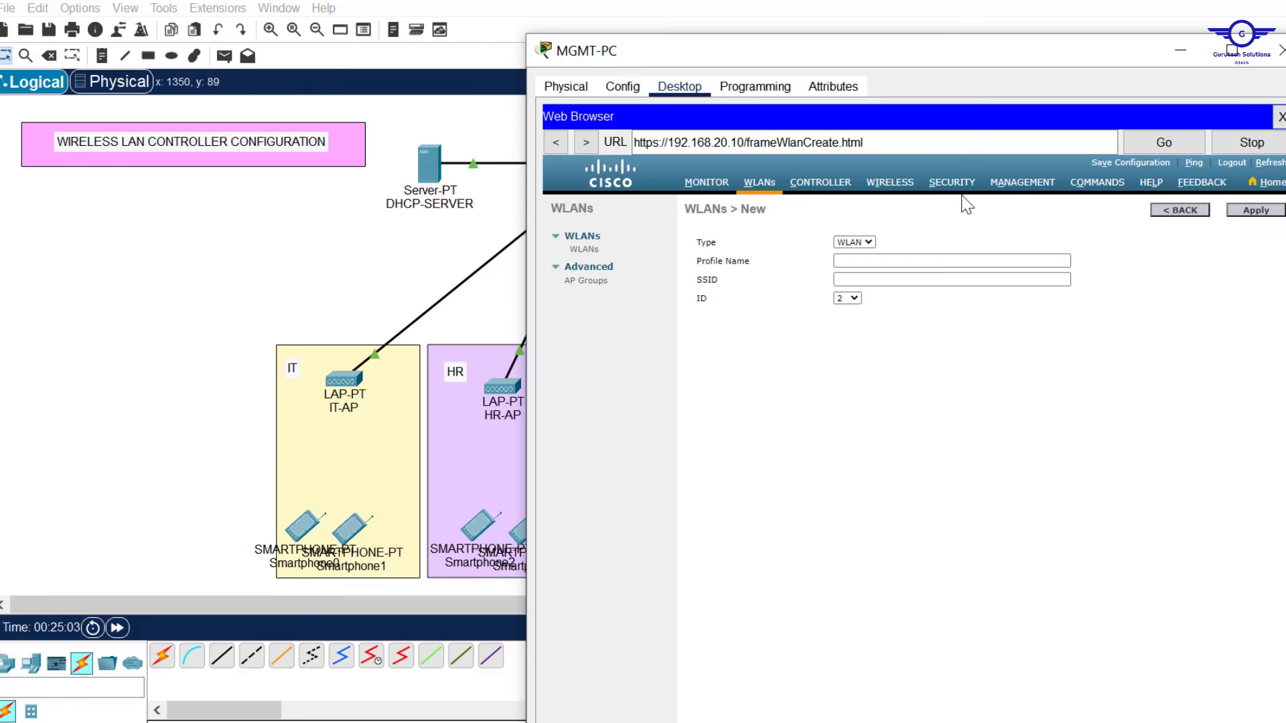
left_click(873, 263)
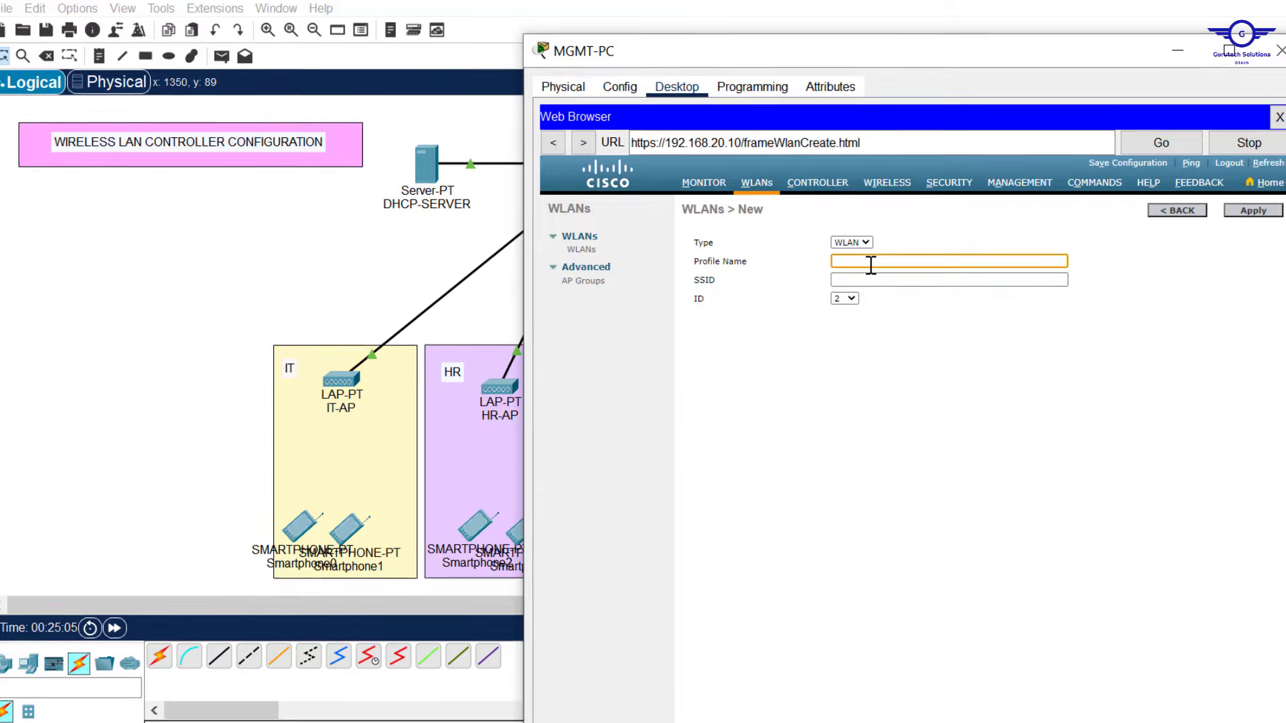
type("HR")
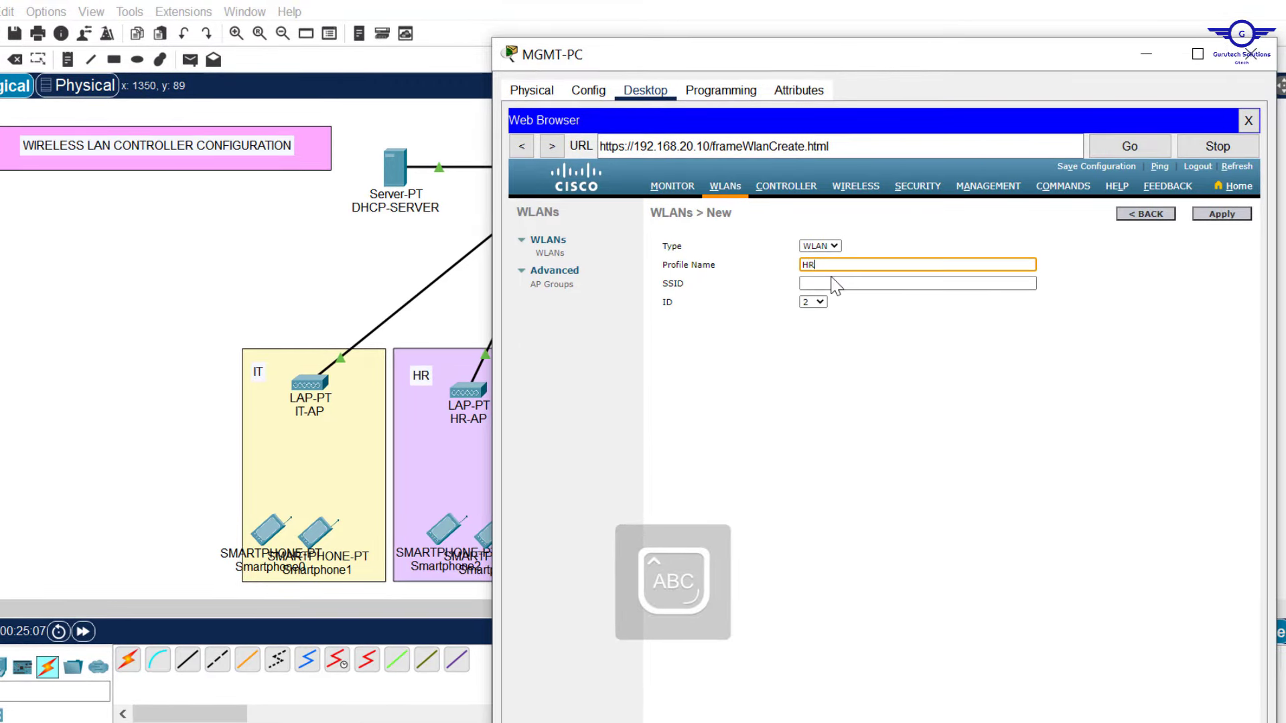
left_click(824, 282)
type("HR")
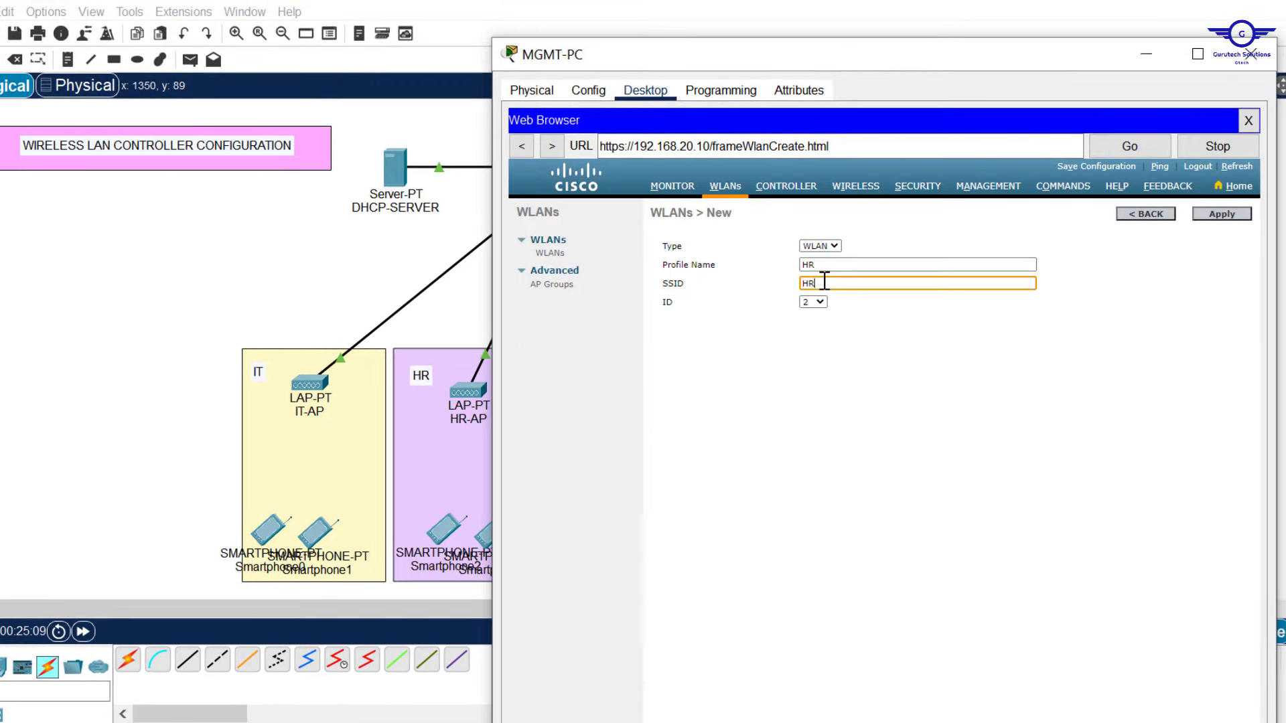
left_click(1210, 214)
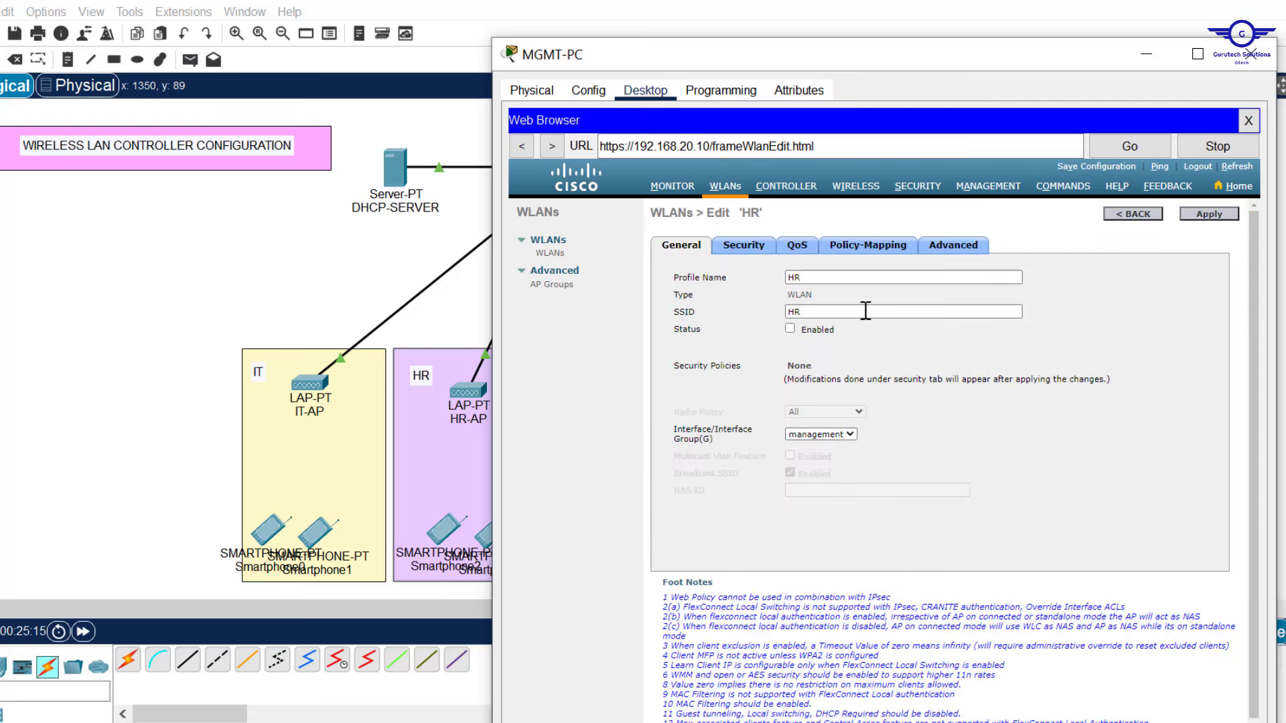
left_click(790, 329)
Secure the HR WLAN with WPA+WPA2, WPA2 policy and a pre-shared key, and apply it.
left_click(741, 248)
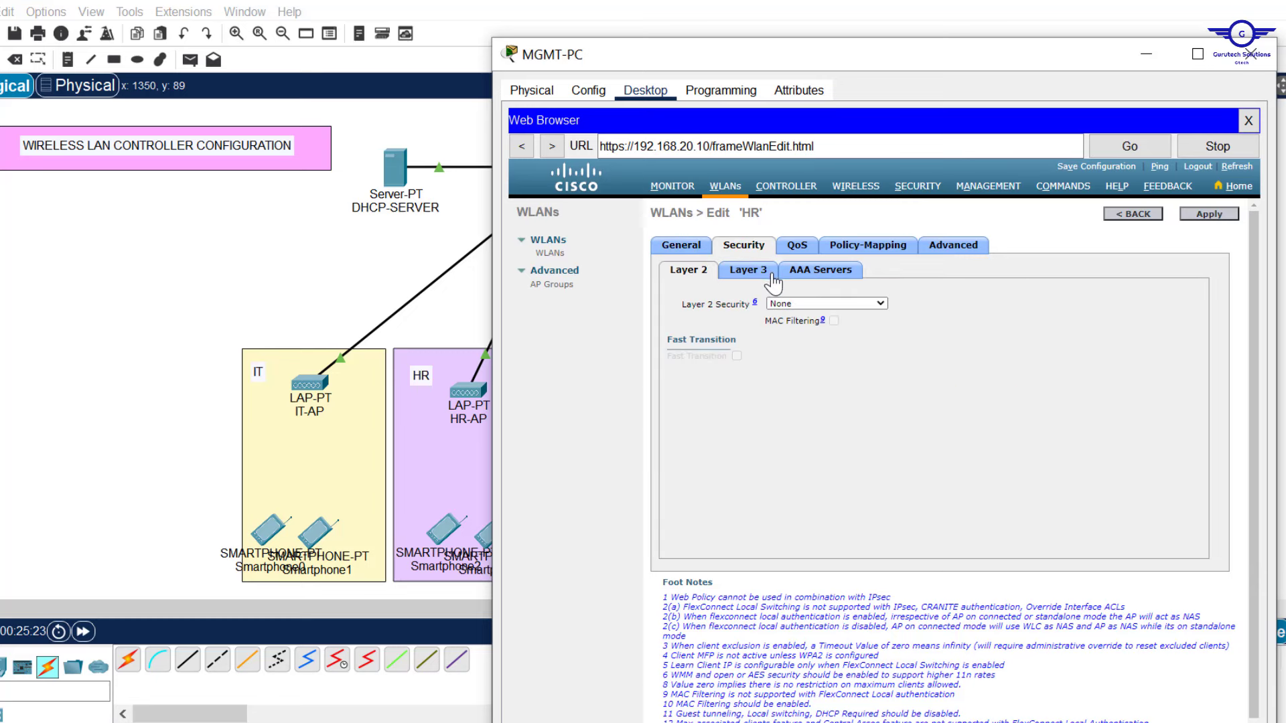
left_click(838, 303)
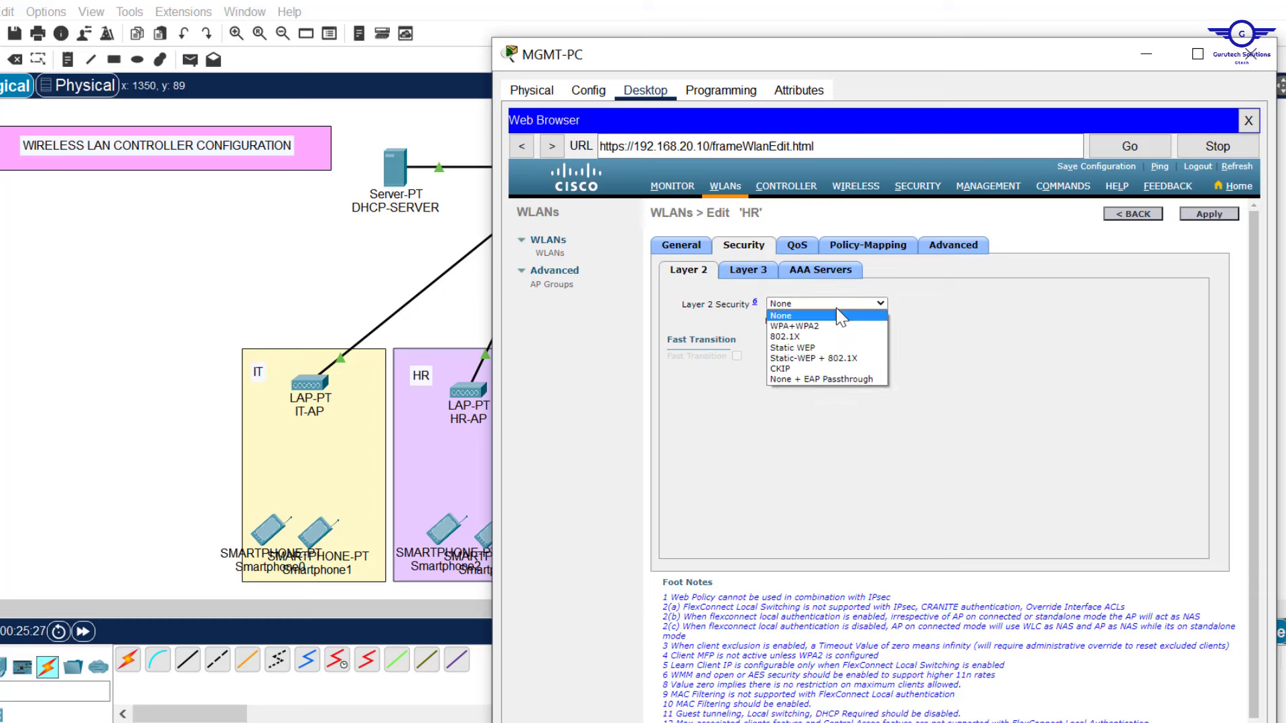
left_click(790, 328)
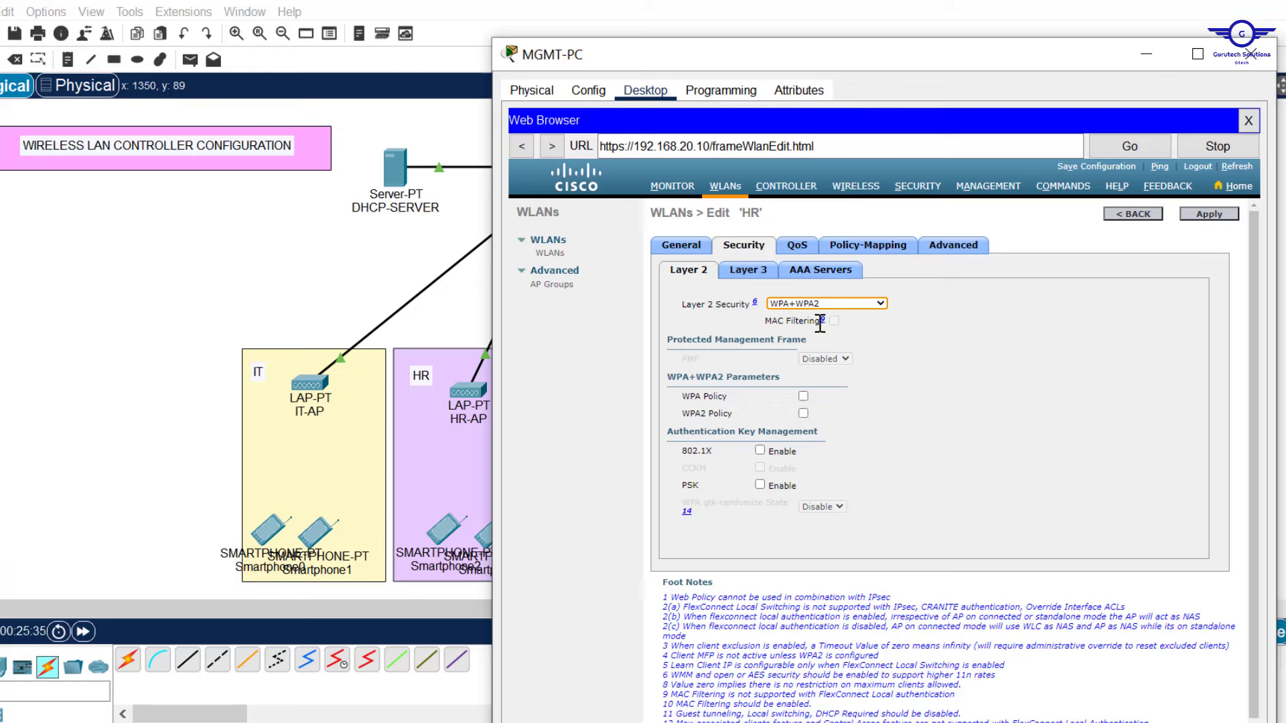
left_click(802, 413)
scroll(934, 505, "down", 1)
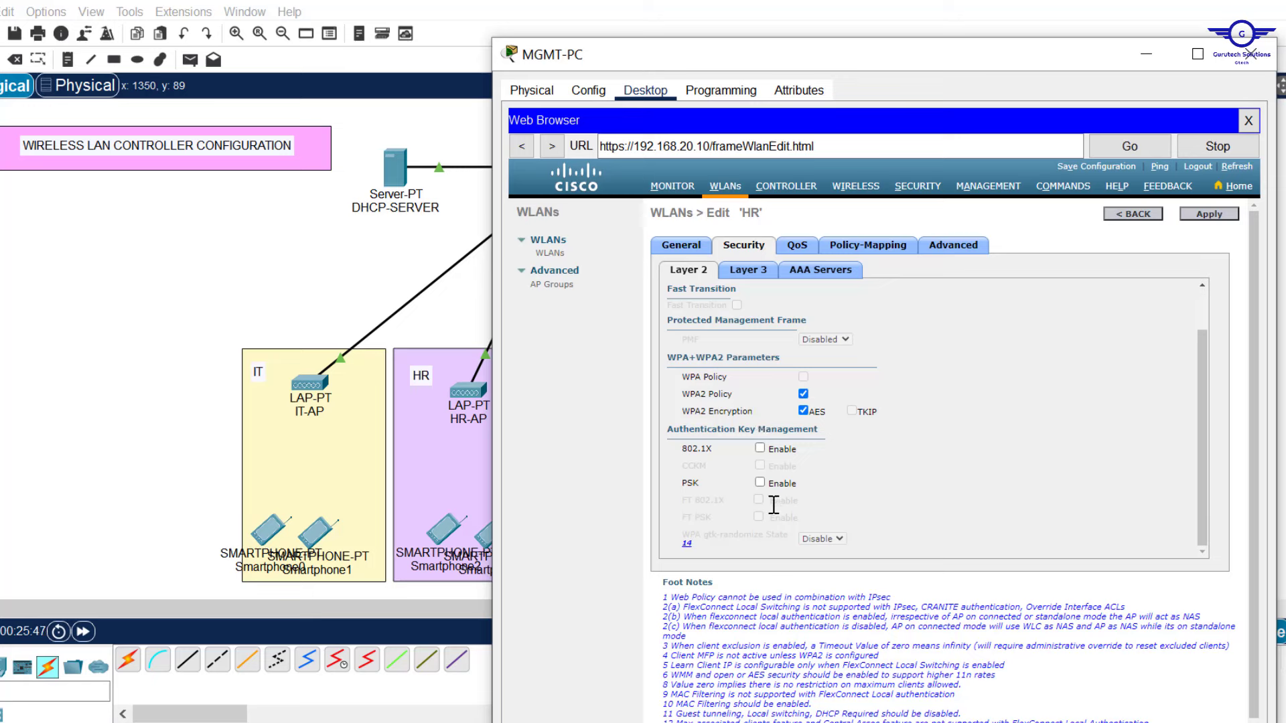
left_click(761, 483)
scroll(850, 498, "down", 1)
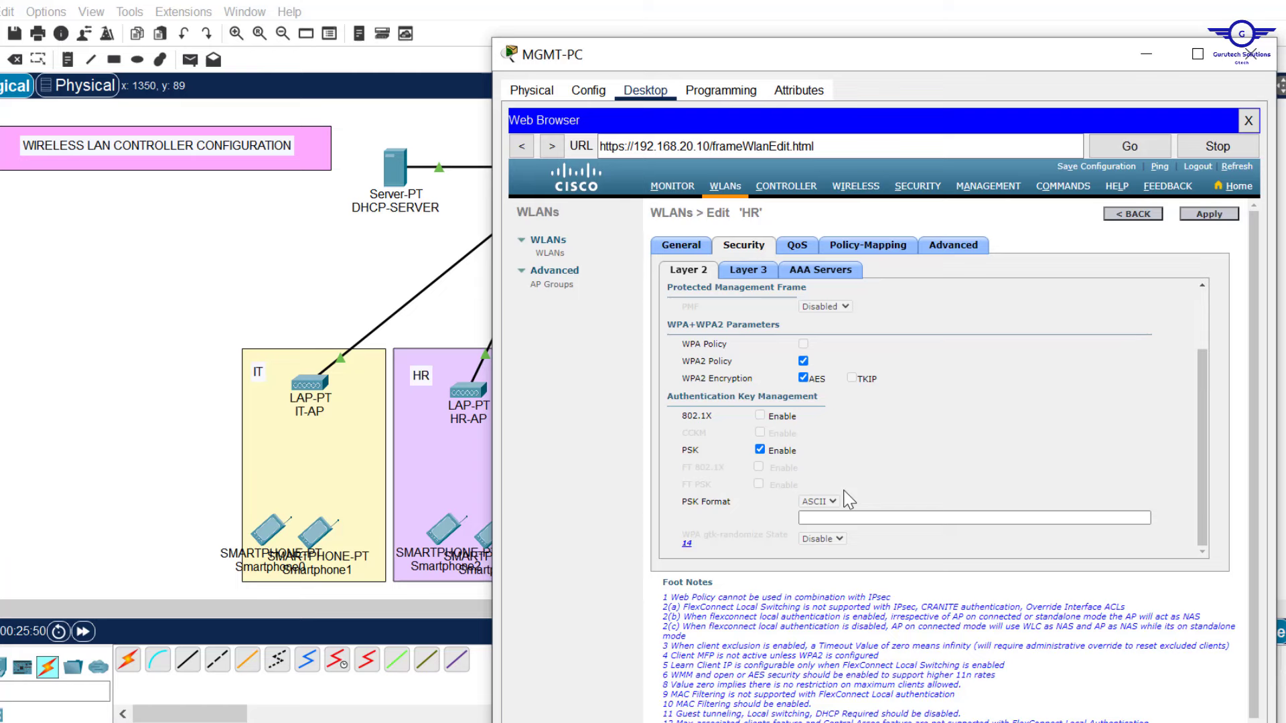
left_click(817, 520)
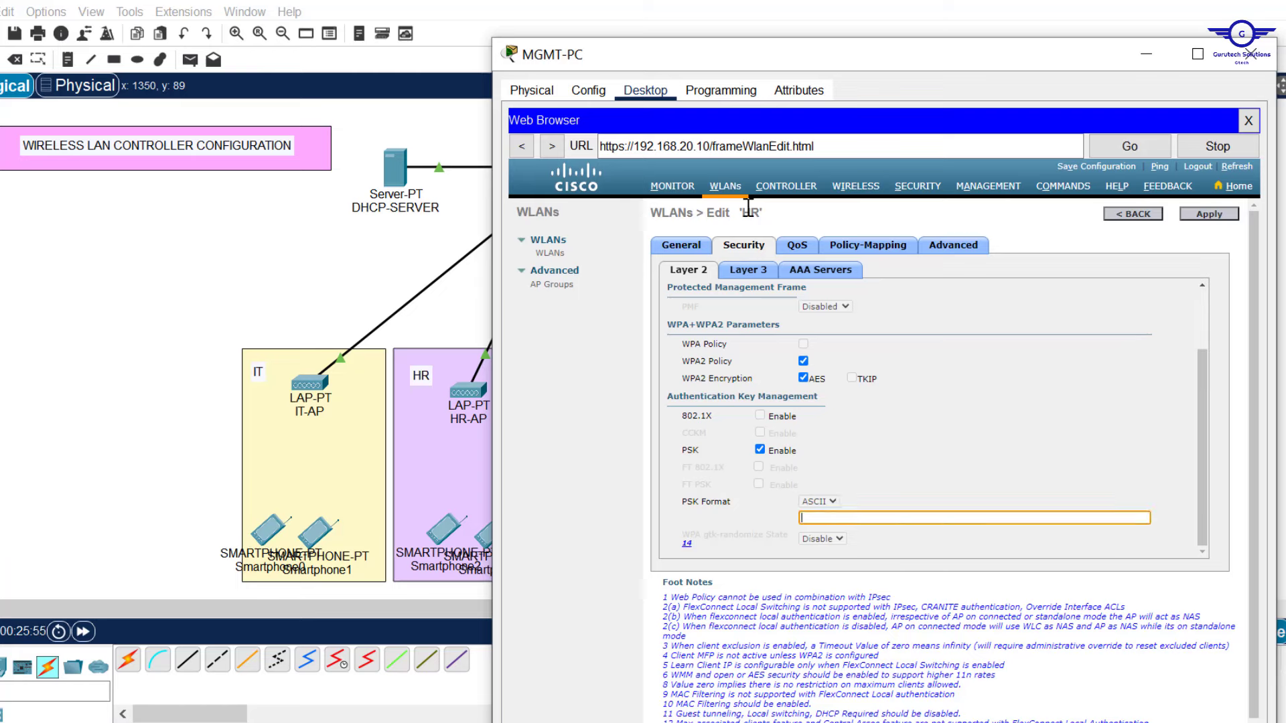
key("Caps_Lock")
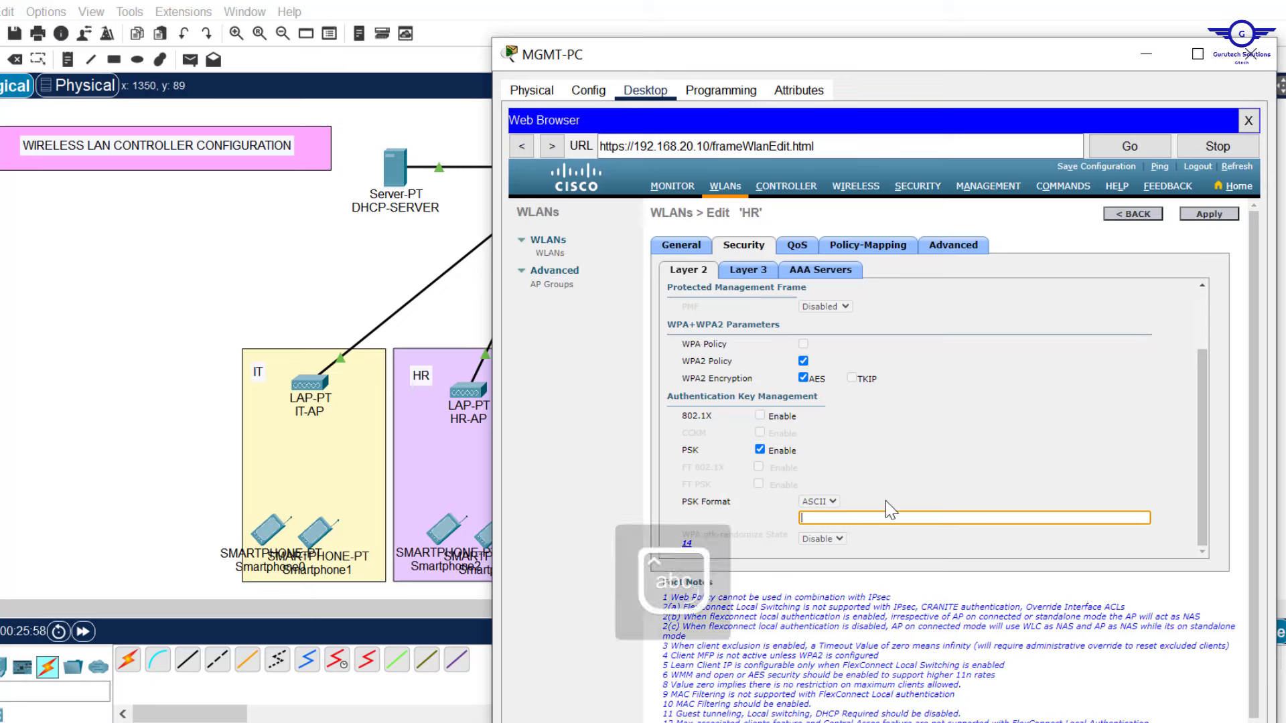
type("CI")
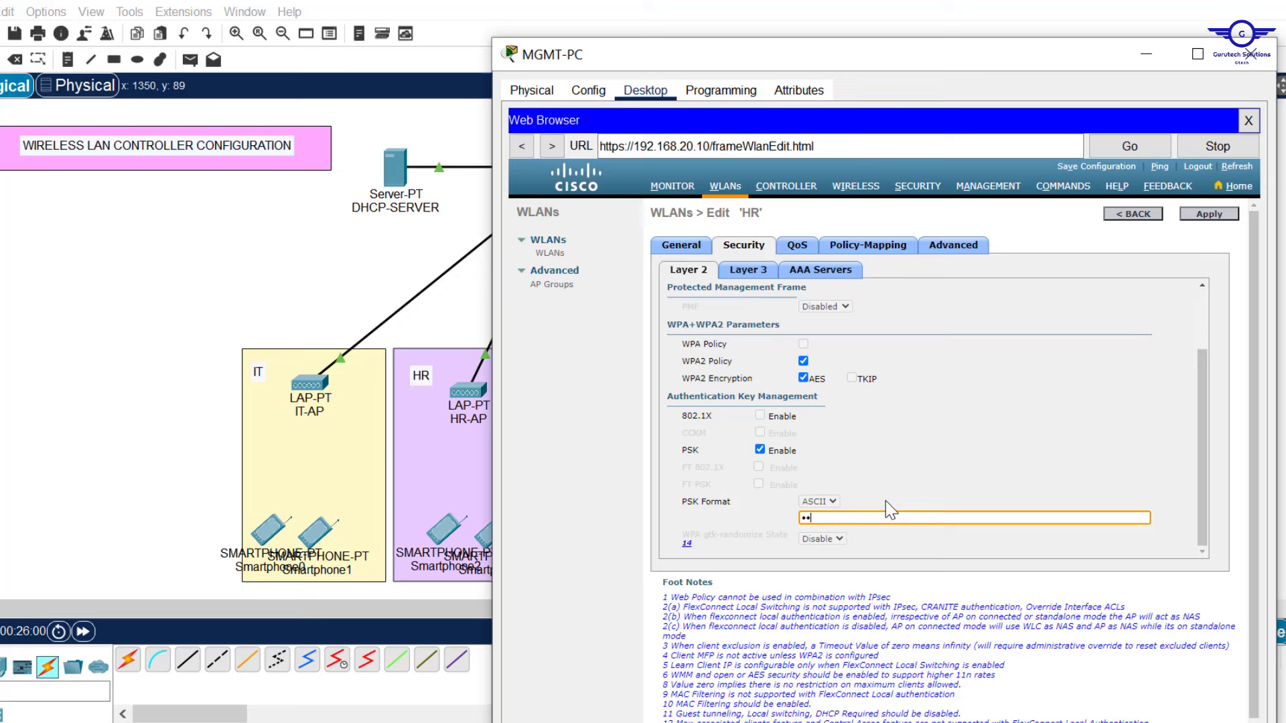
type("CISCO123")
left_click(1207, 214)
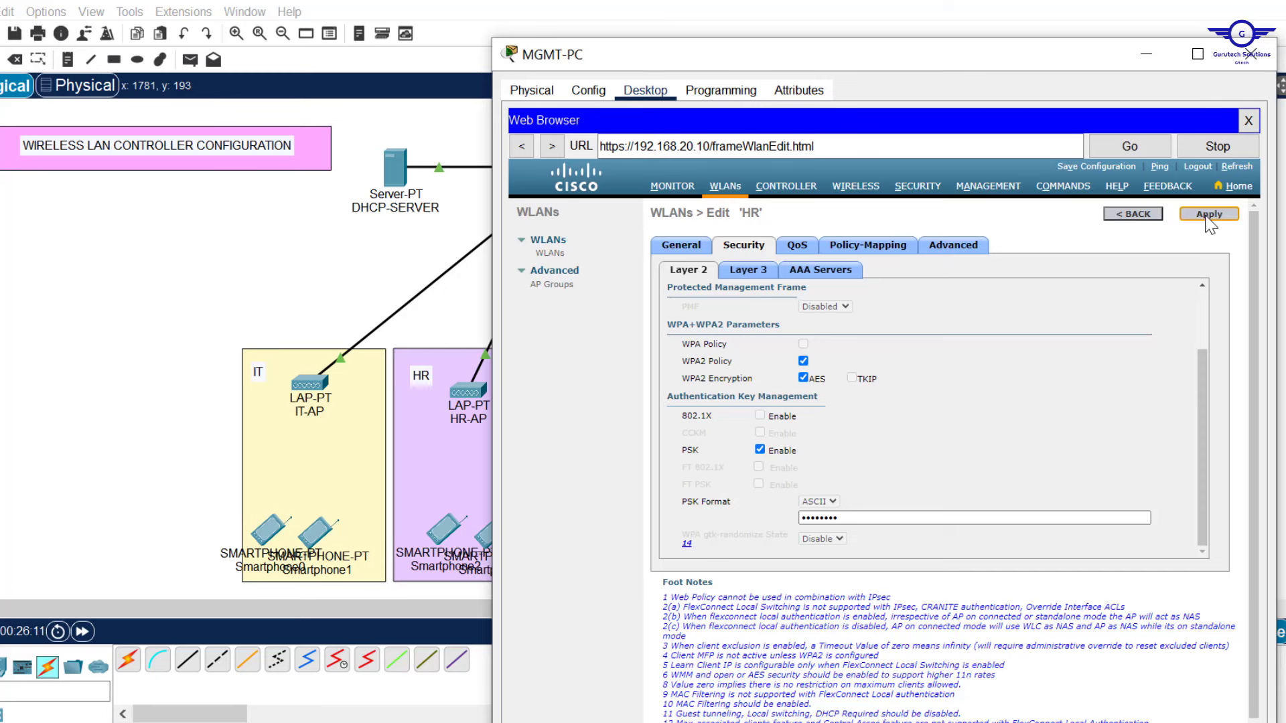
left_click(1207, 214)
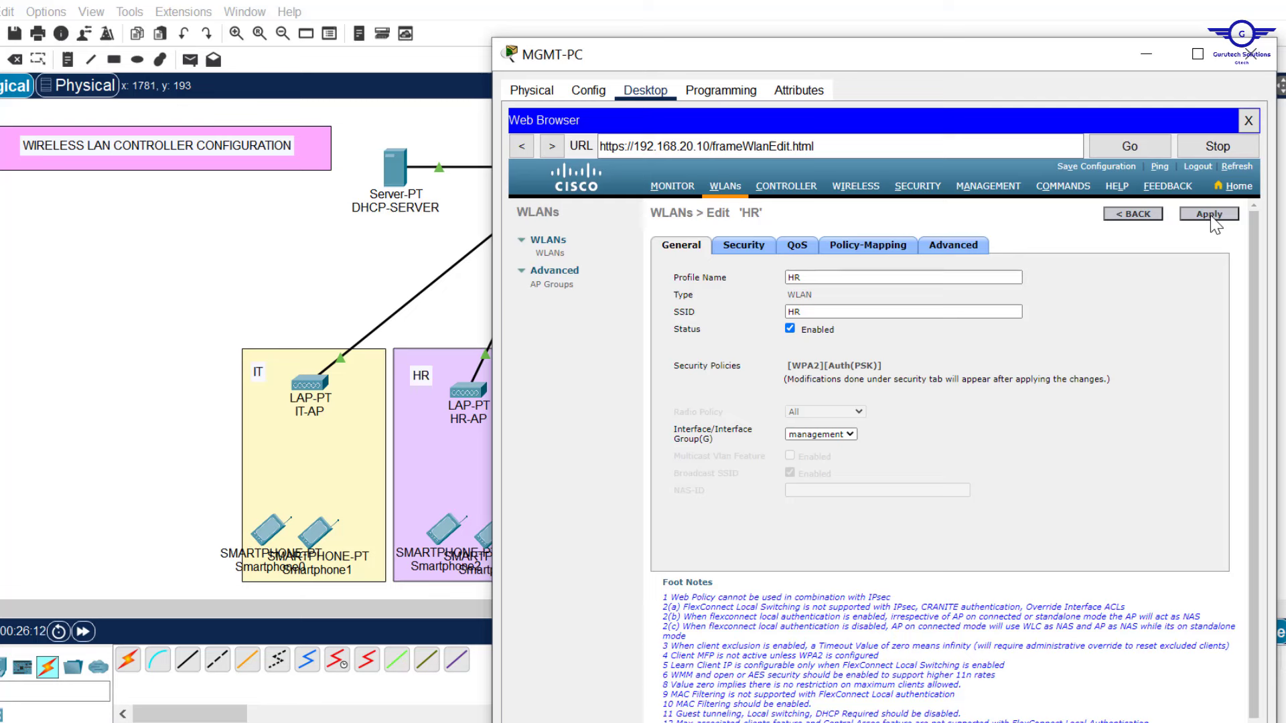
Reapply the HR settings, return to the WLAN list and start a new WLAN with ID 3.
left_click(1210, 215)
left_click(553, 255)
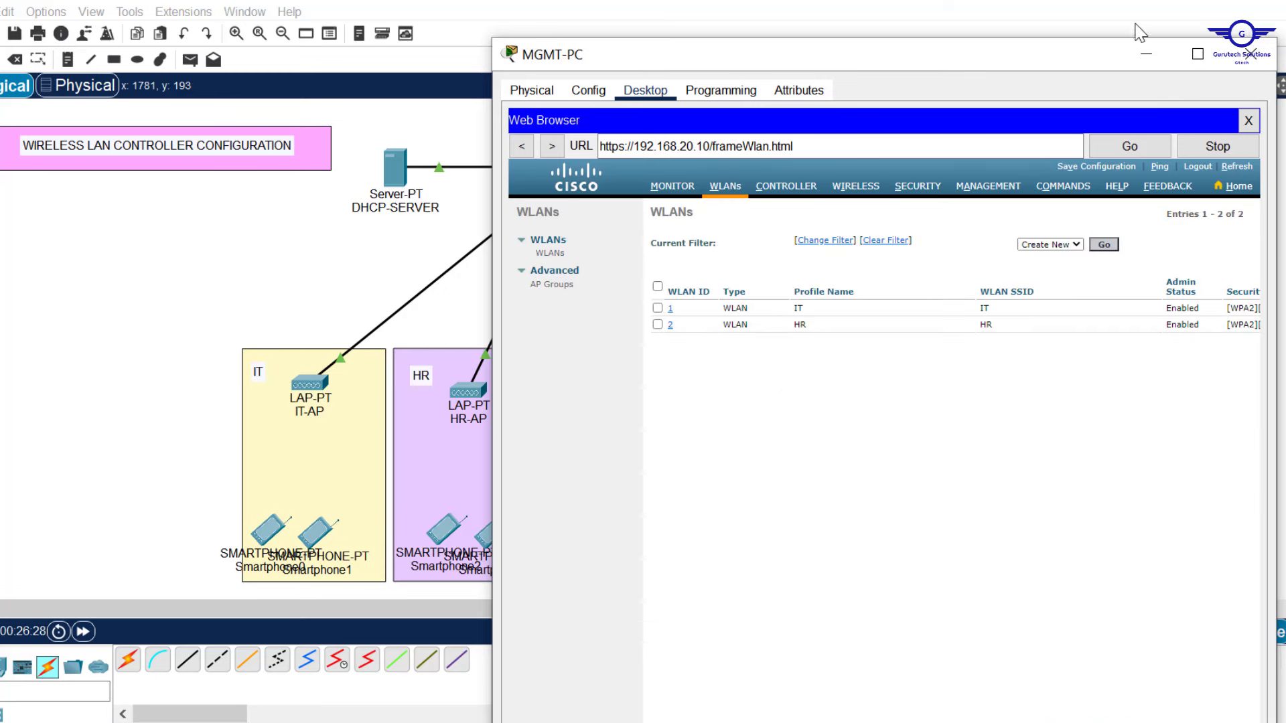
left_click(1143, 52)
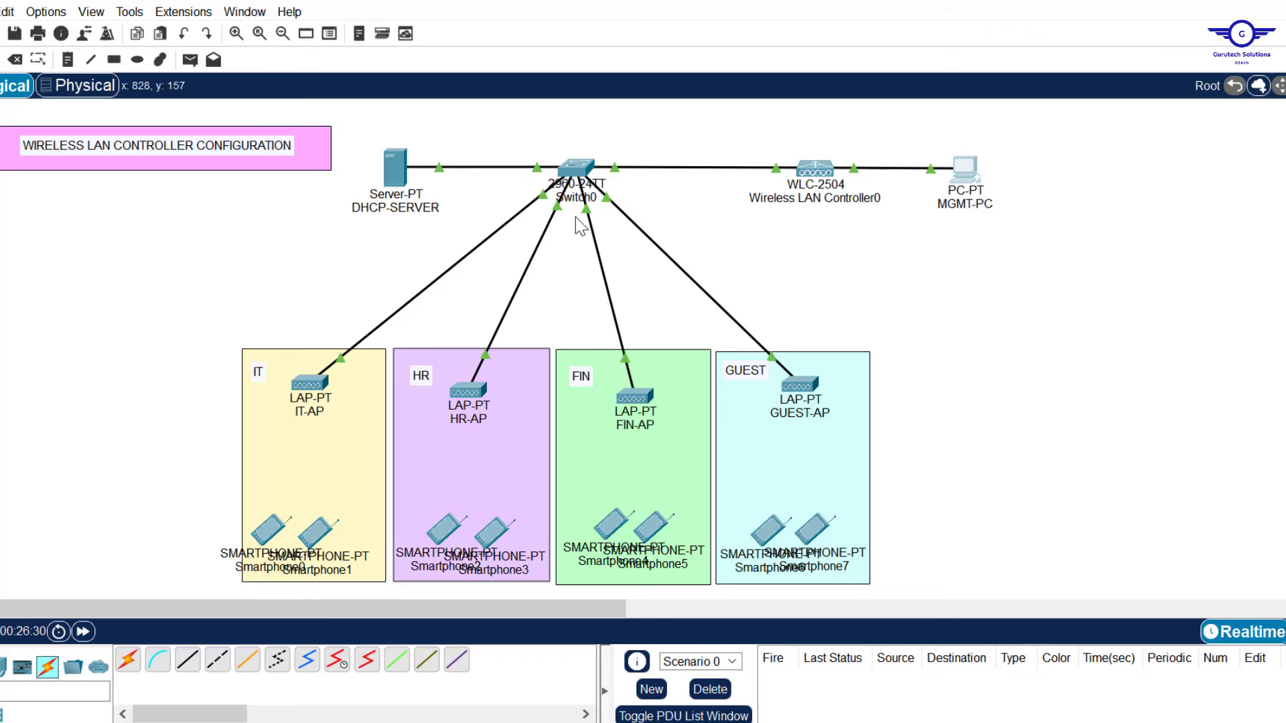
left_click(971, 165)
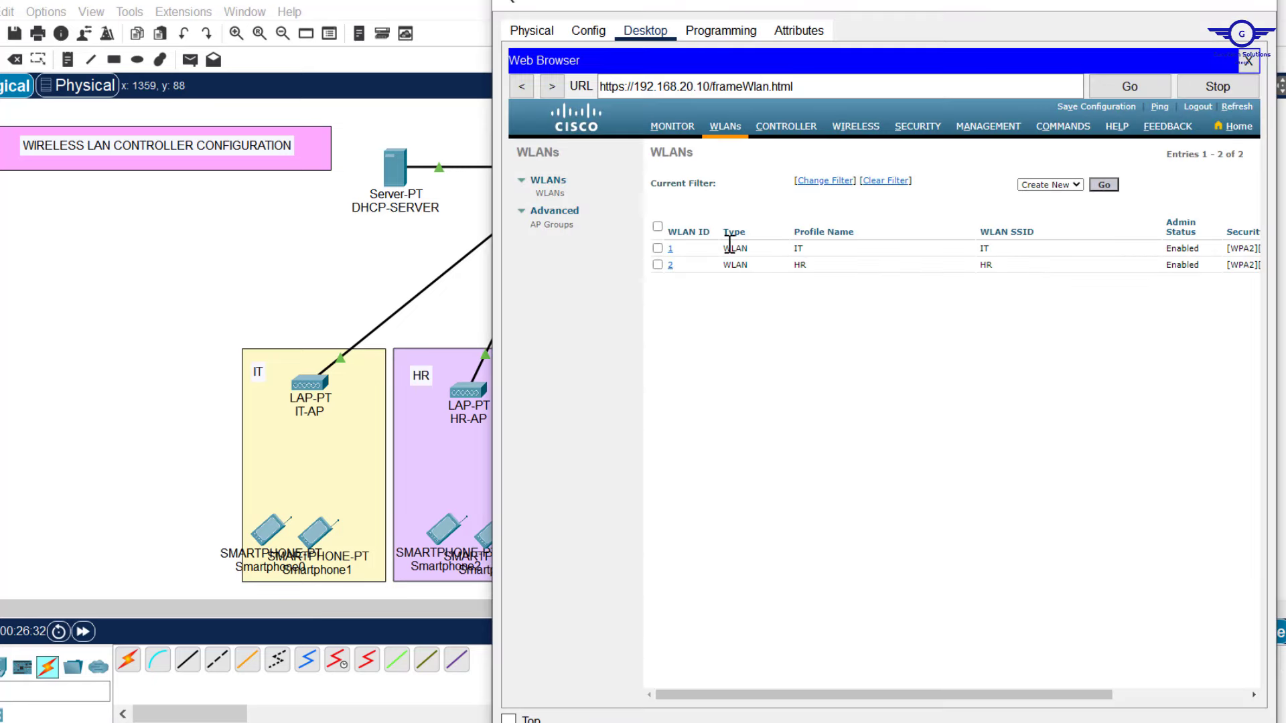
left_click(1102, 184)
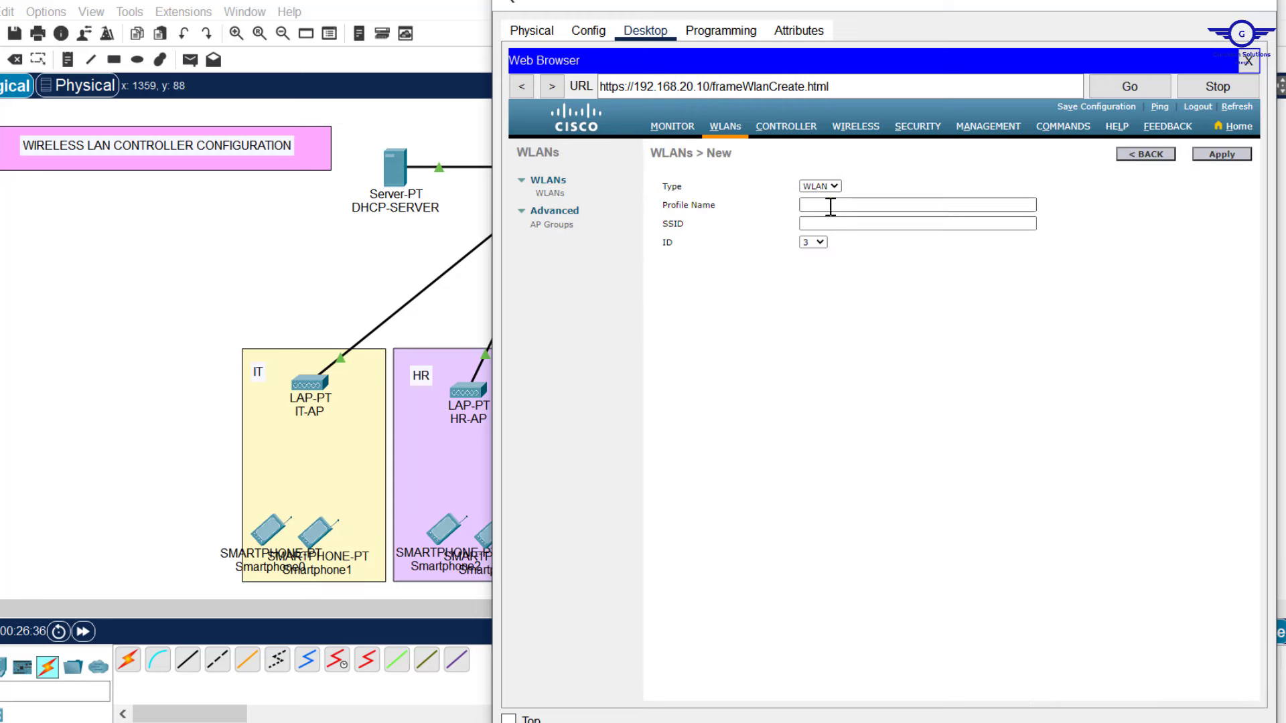
Create WLAN 3 with profile name and SSID FIN and mark it Enabled.
left_click(830, 206)
key("Caps_Lock")
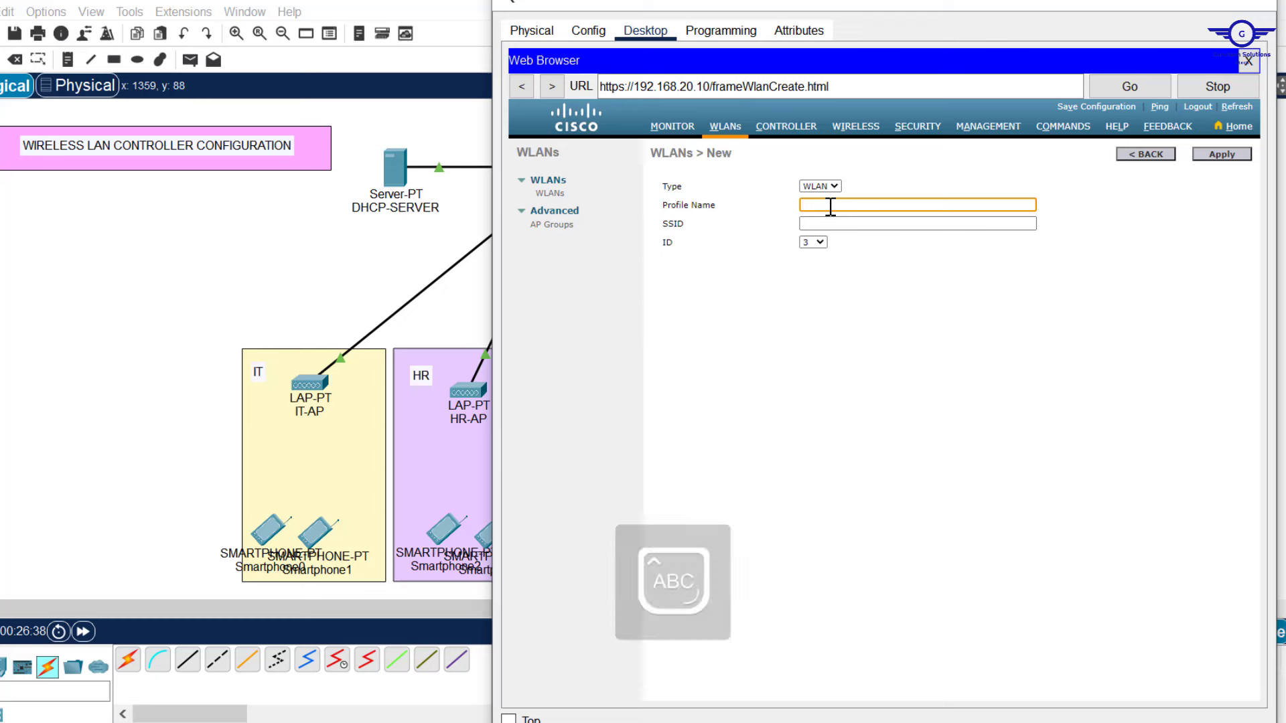
left_click(839, 223)
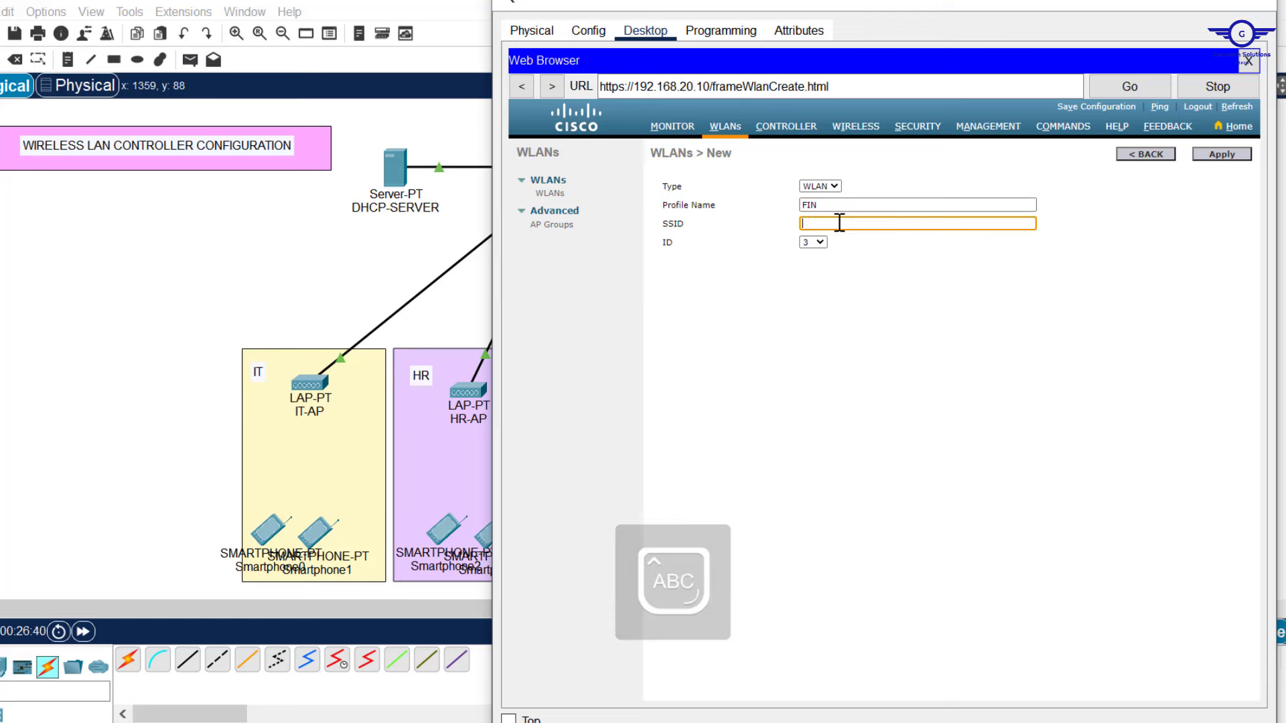
type("FIN")
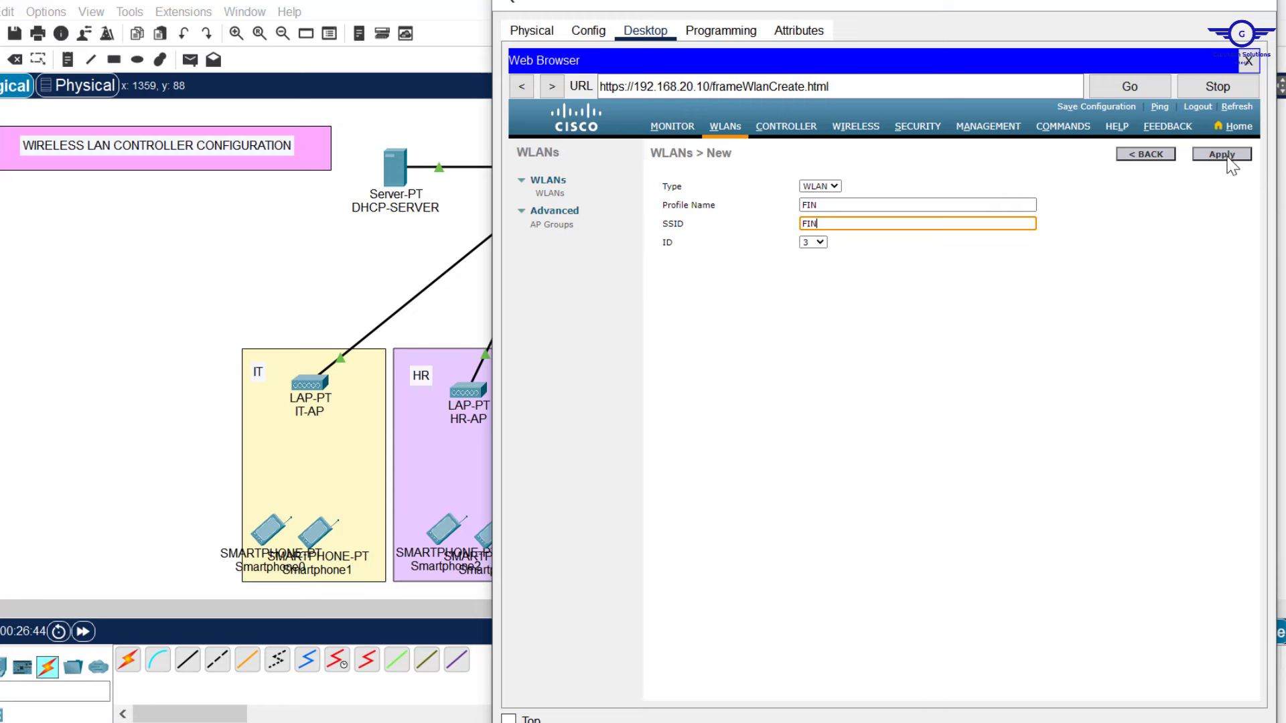
left_click(1227, 159)
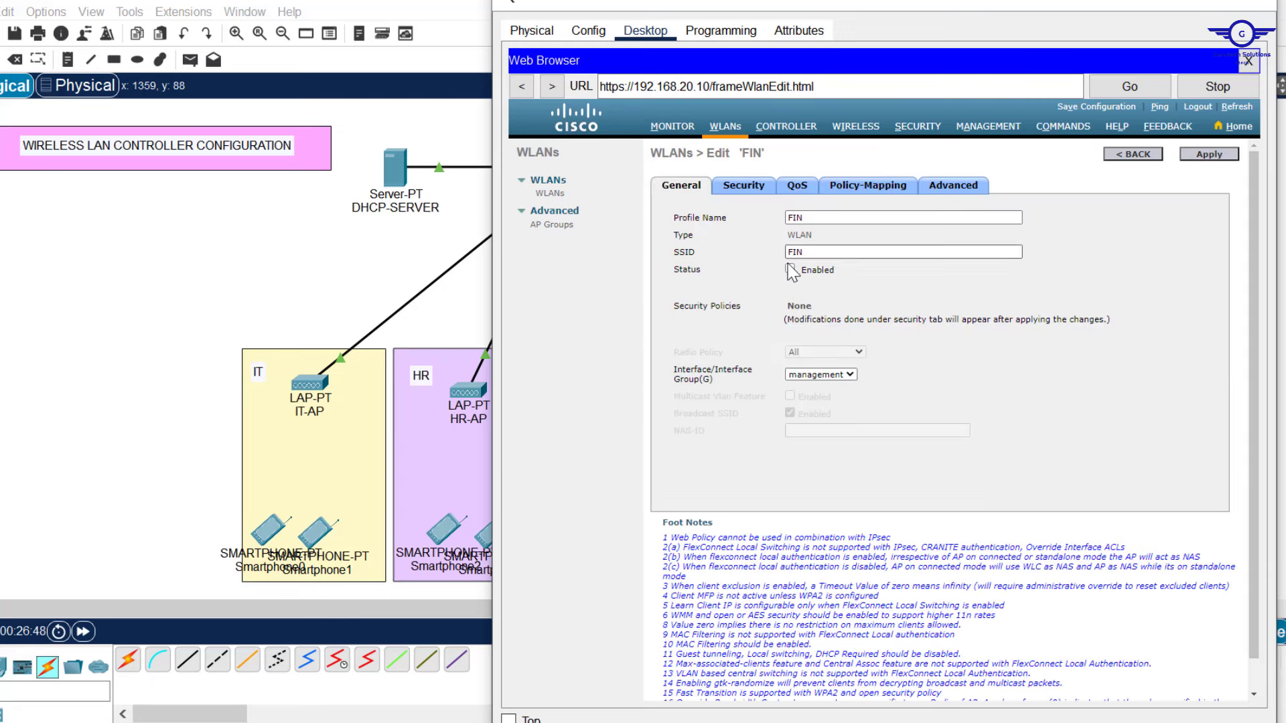
left_click(790, 270)
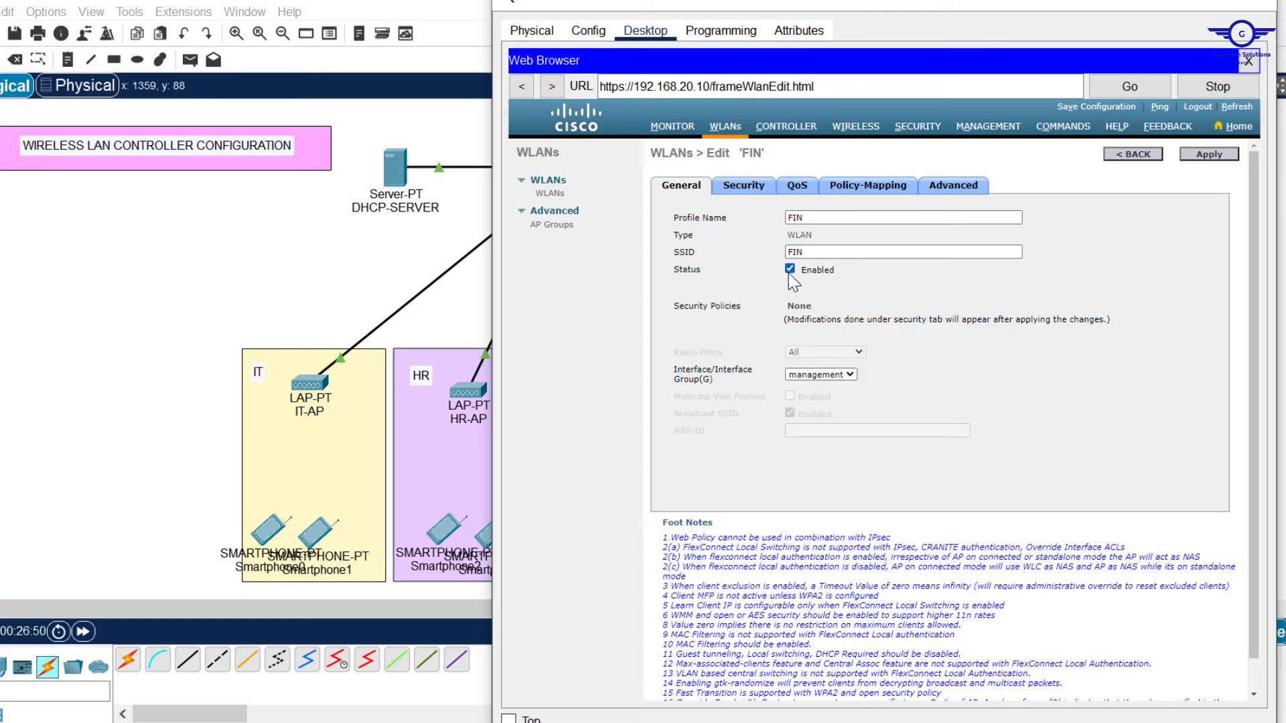
left_click(735, 190)
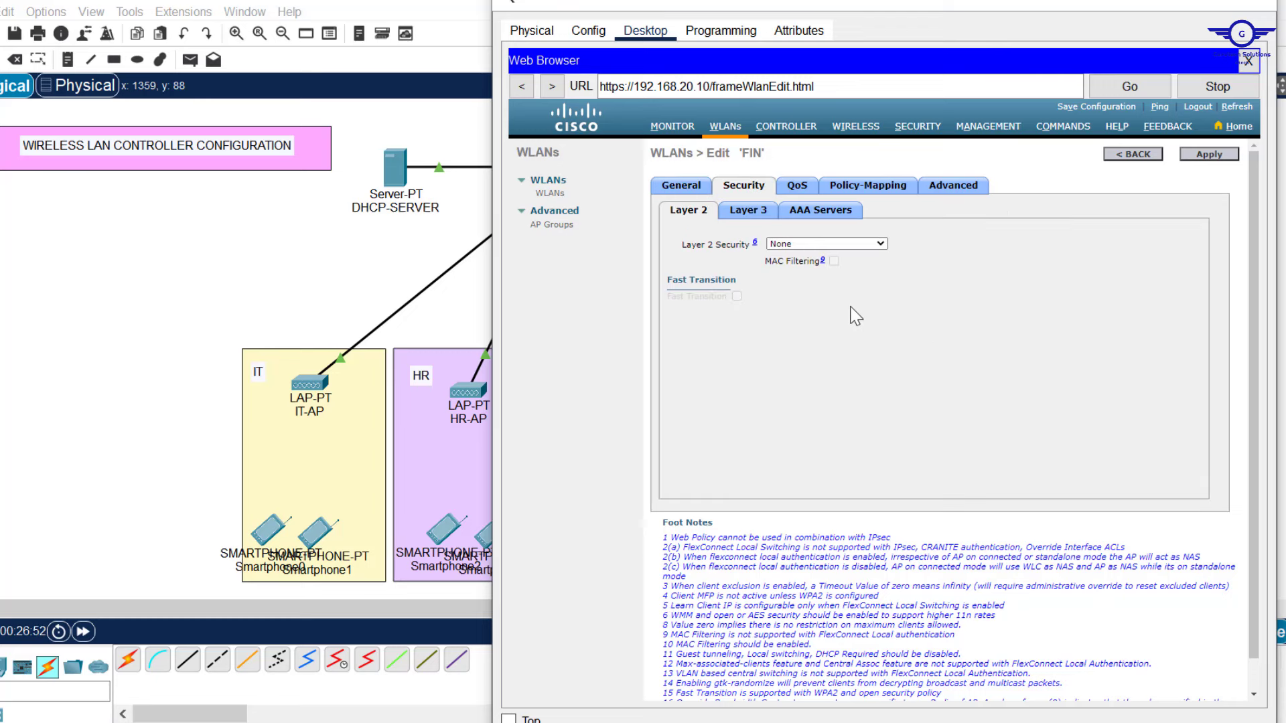
Set the FIN WLAN's Layer 2 security to WPA+WPA2 with WPA2 AES and PSK enabled.
left_click(880, 245)
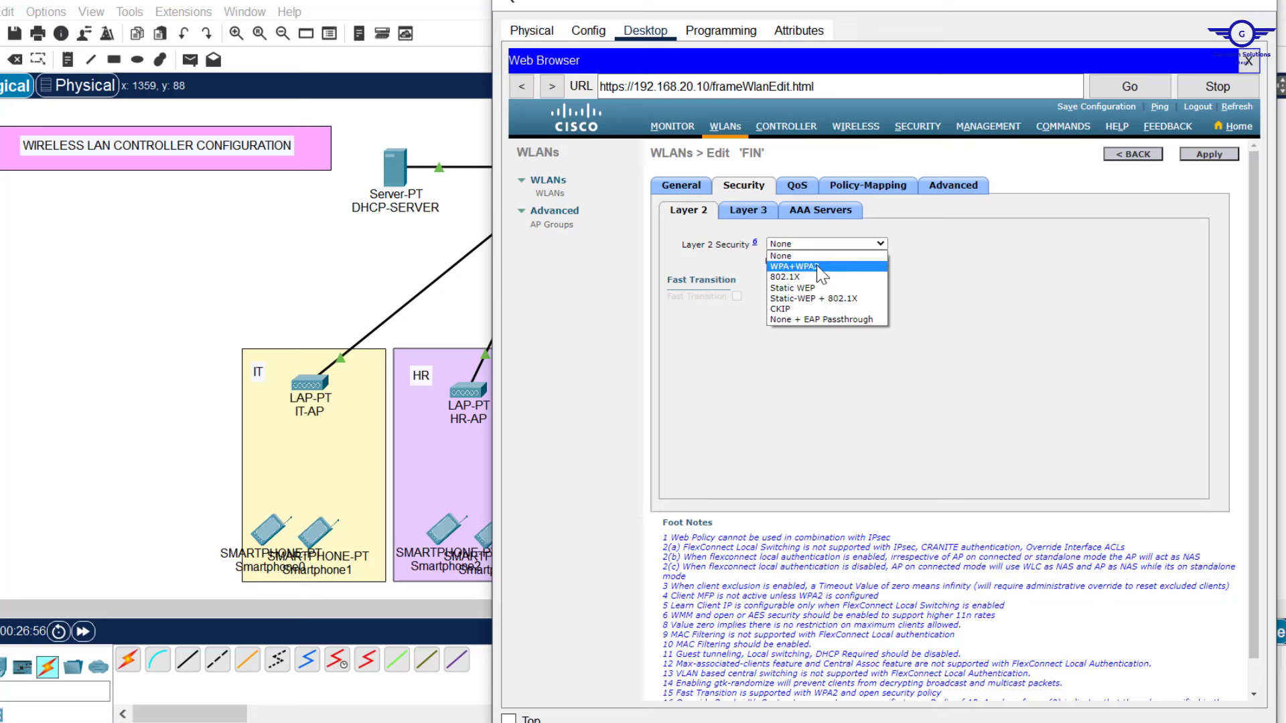
left_click(817, 265)
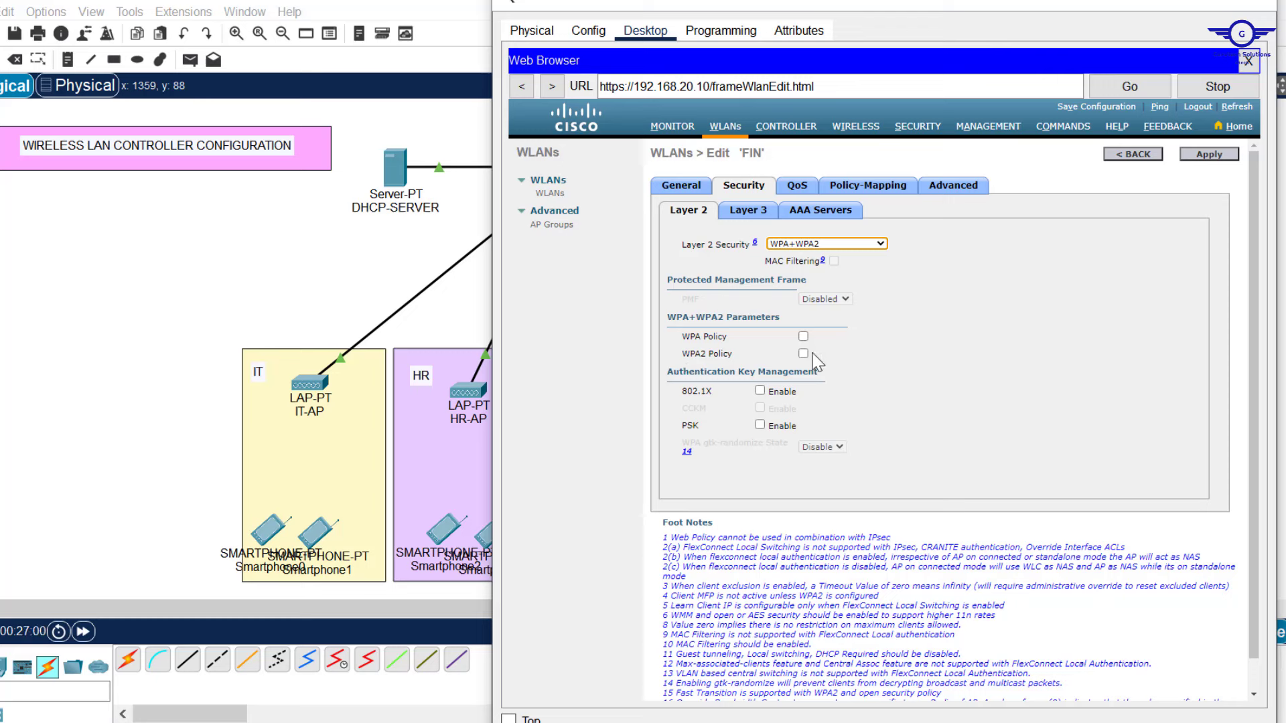
left_click(803, 353)
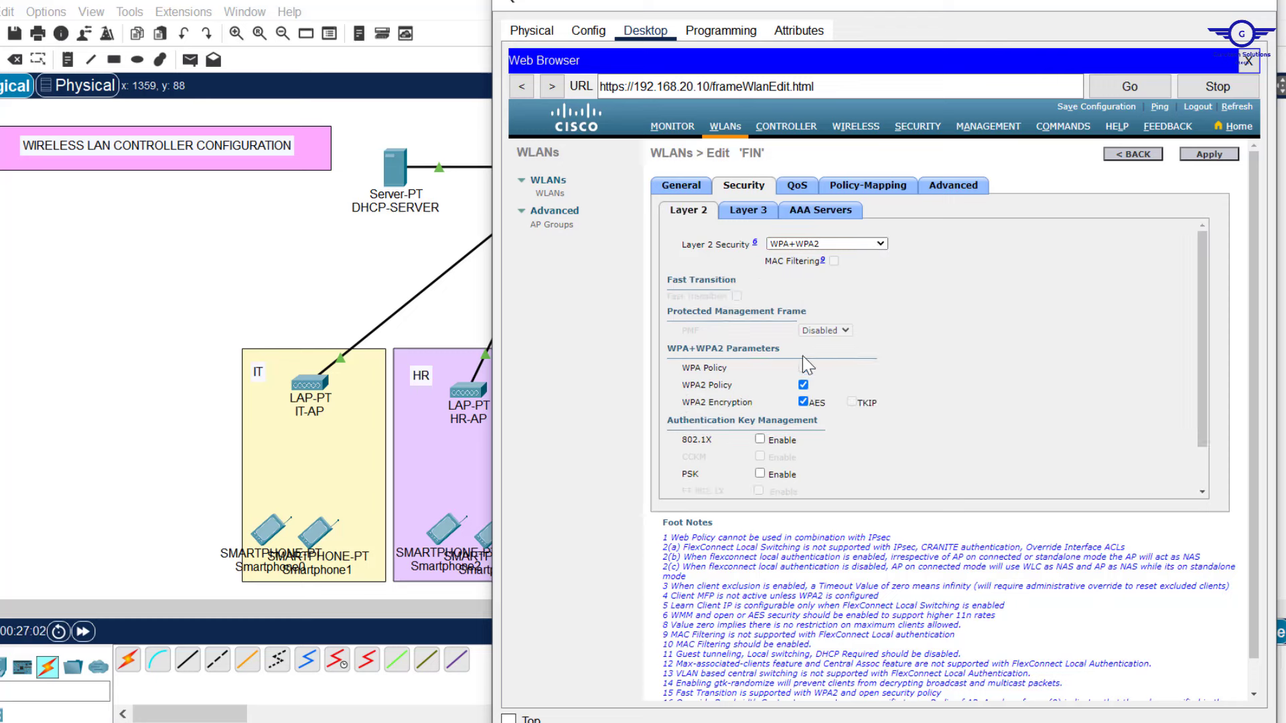
left_click(803, 402)
left_click(760, 473)
scroll(929, 417, "down", 1)
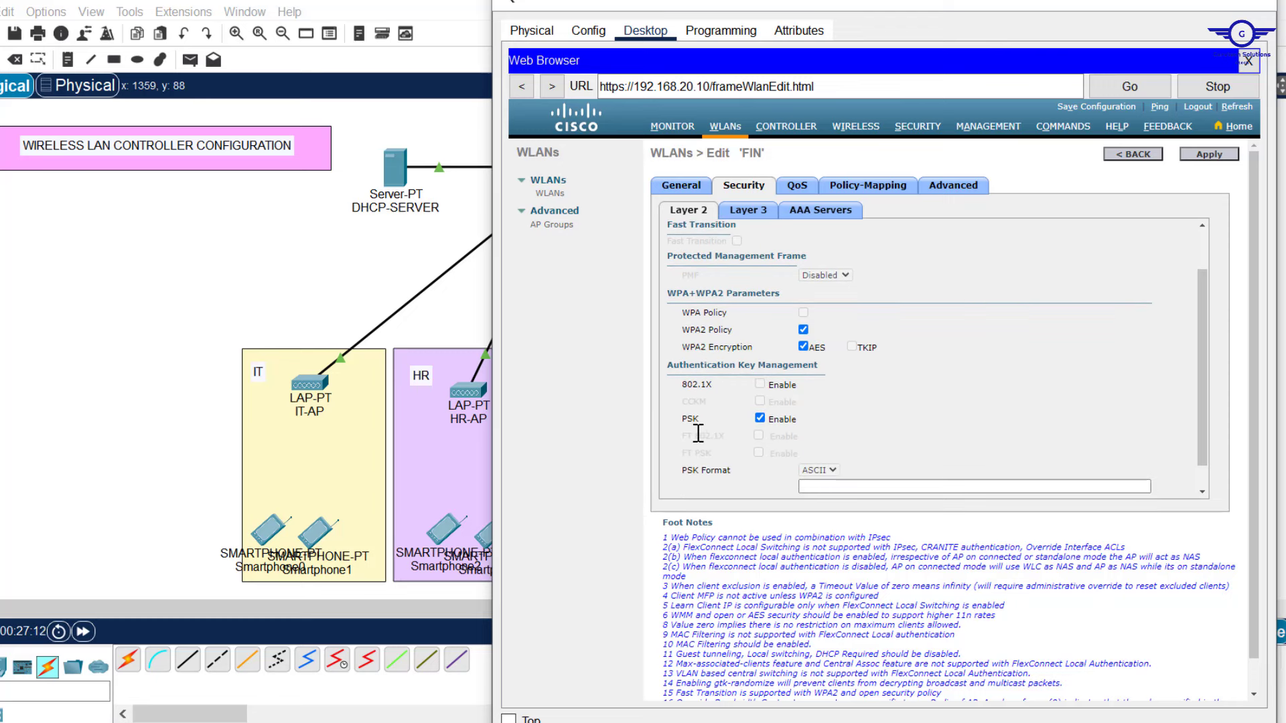
scroll(789, 419, "down", 1)
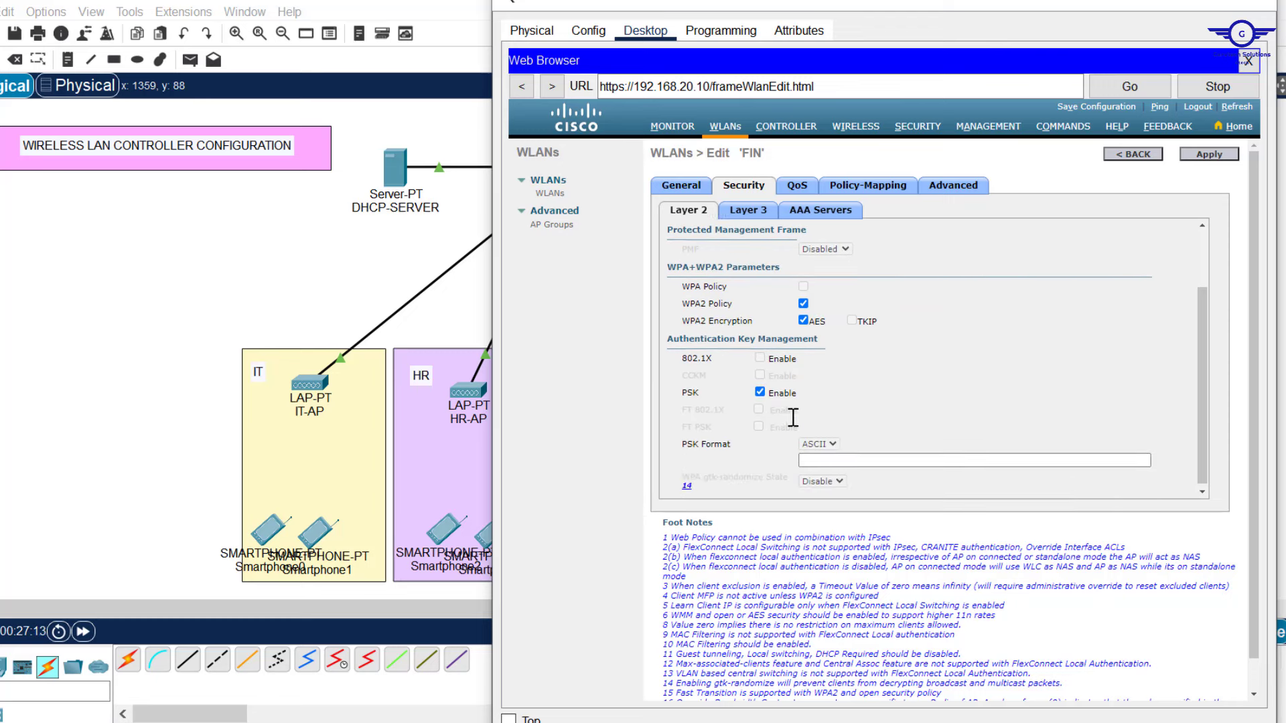
Enter the FIN pre-shared key, apply the security settings and confirm the change.
left_click(845, 460)
type("cisc")
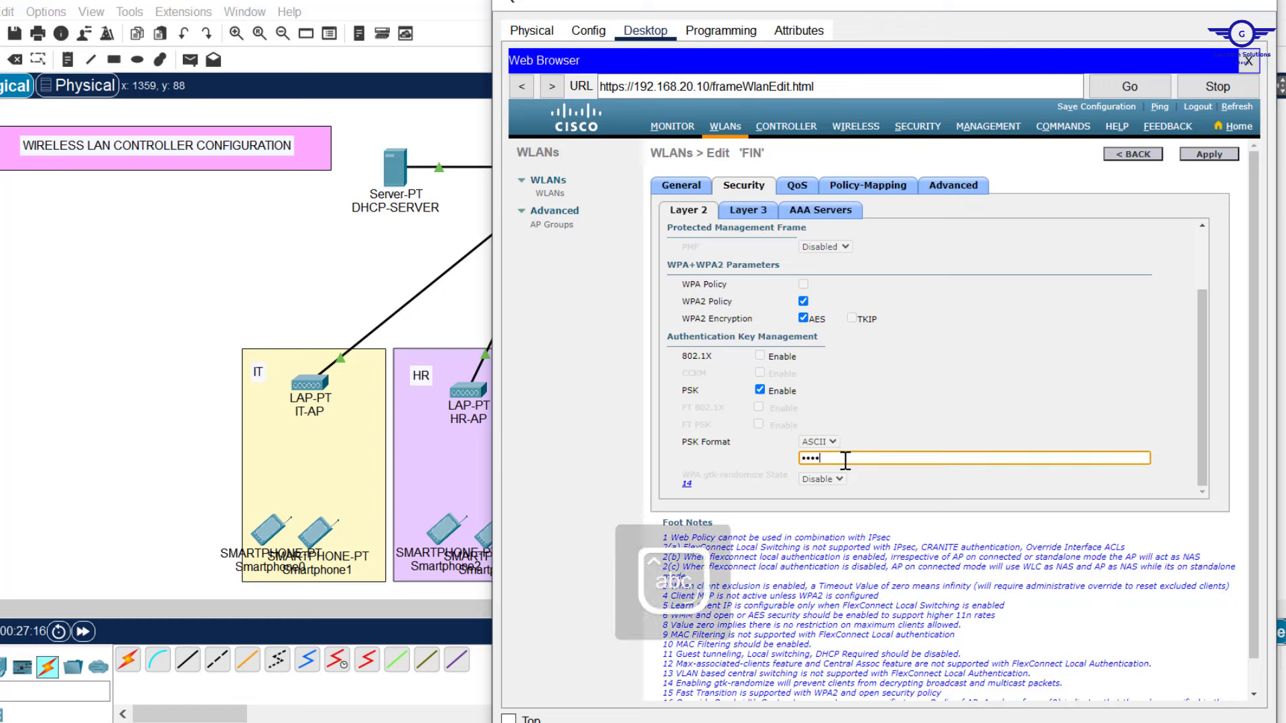
type("o123")
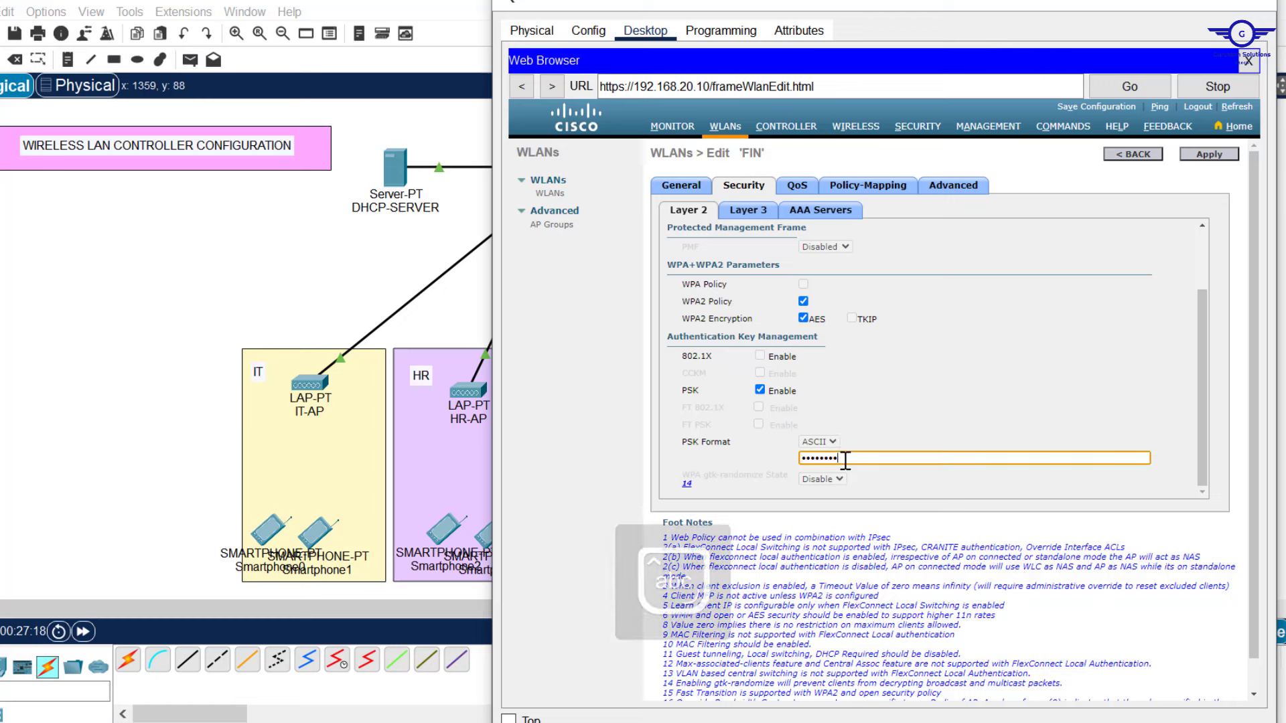
left_click_drag(864, 460, 681, 462)
type("cisc")
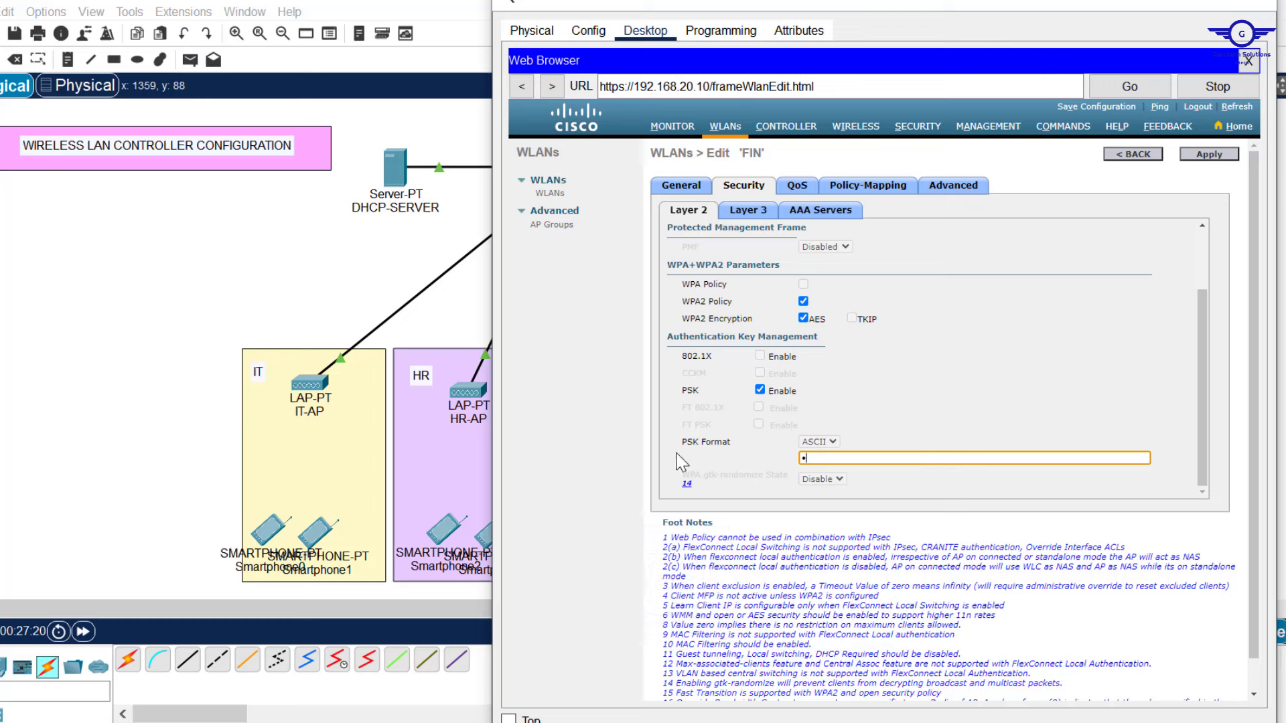
type("o1")
left_click(1200, 156)
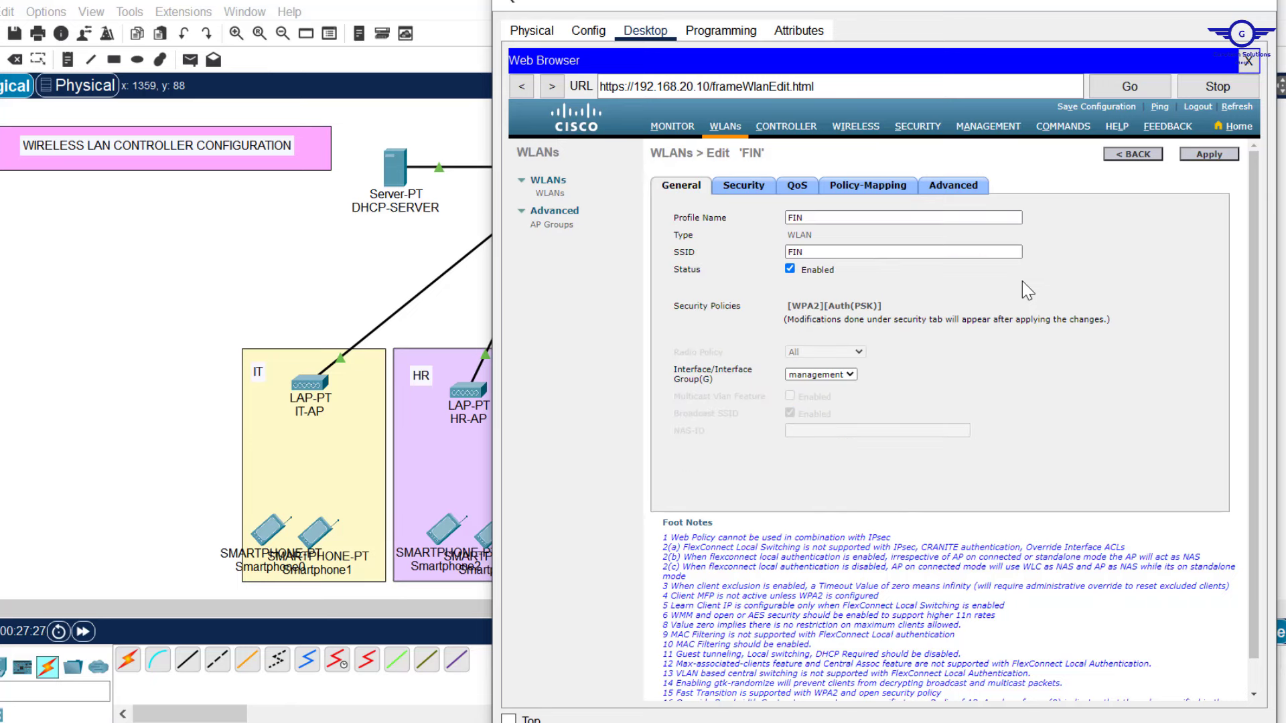
left_click(1209, 154)
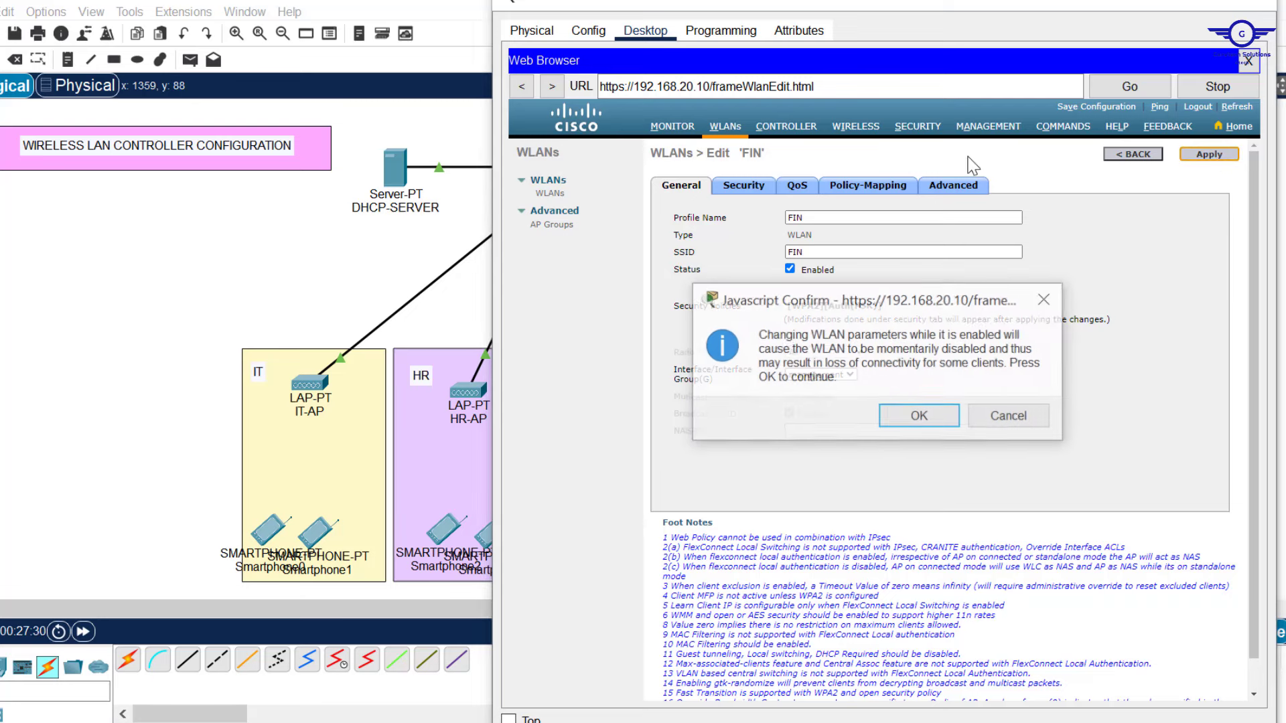
left_click(925, 416)
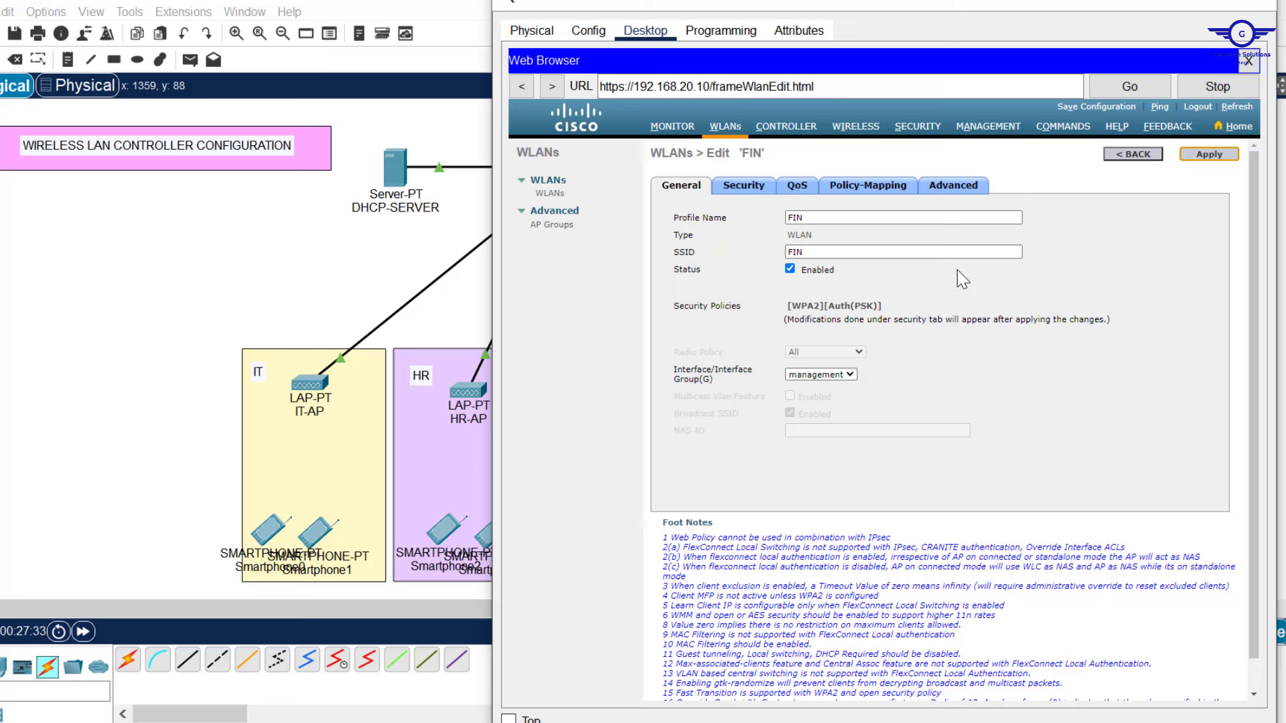
From the WLAN list, create WLAN 4 with profile name and SSID GUEST.
left_click(550, 194)
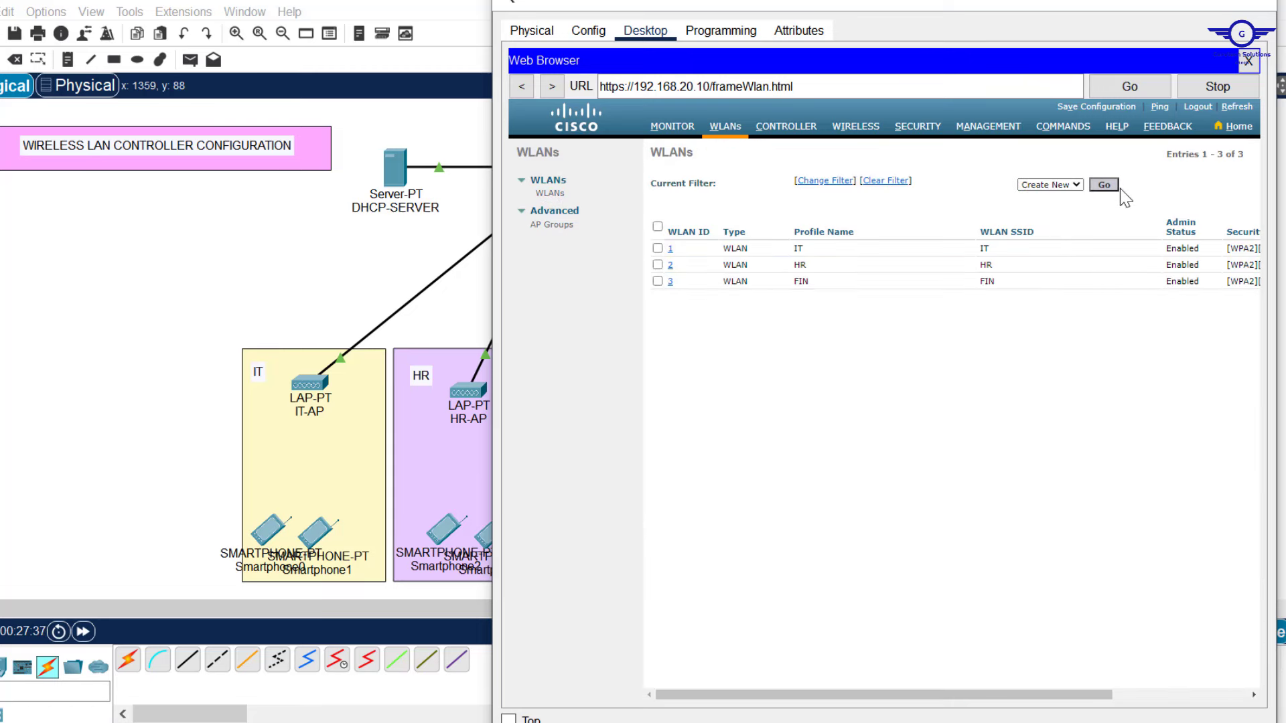
left_click(1105, 187)
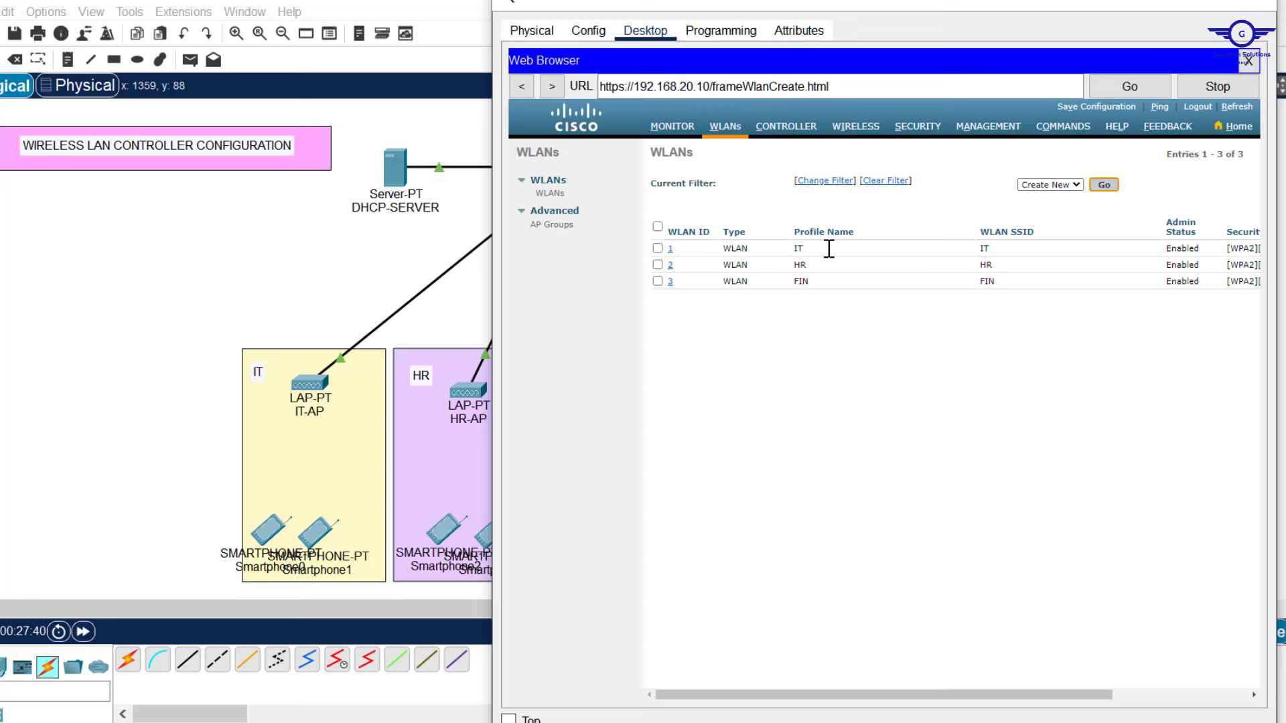
left_click(821, 205)
key("Caps_Lock")
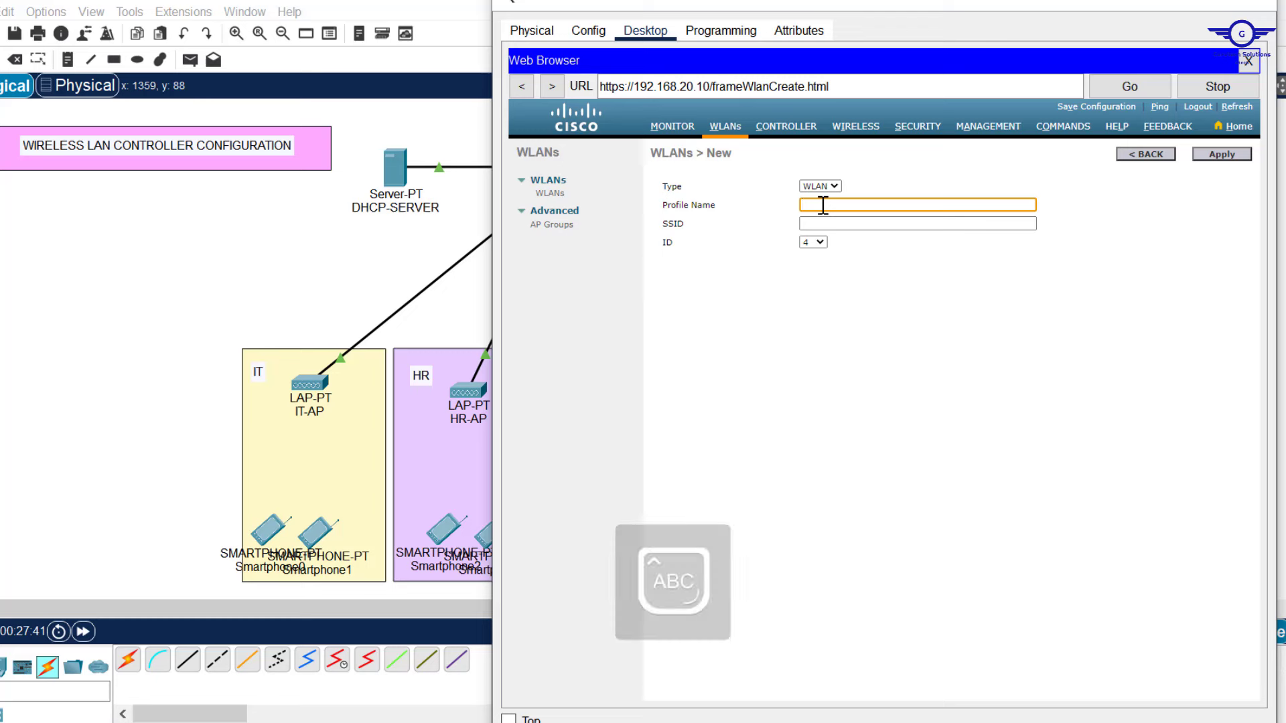
type("GUEST")
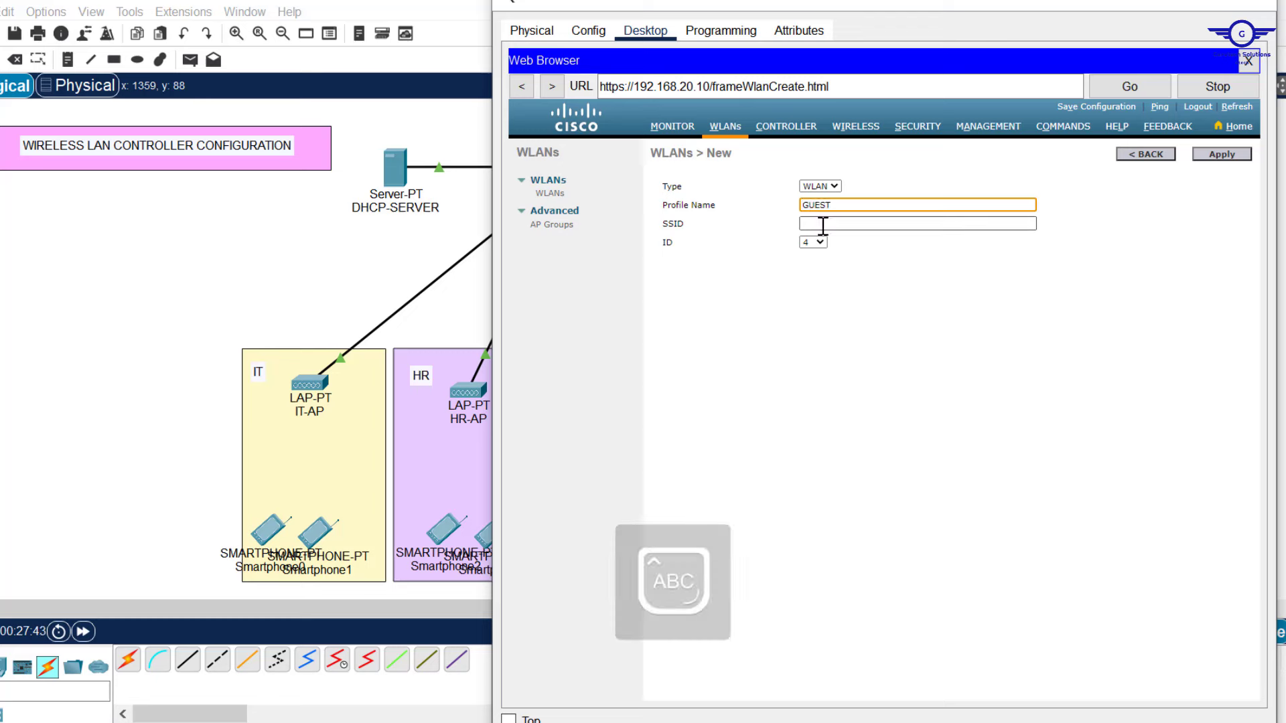
left_click(822, 226)
type("GUEST")
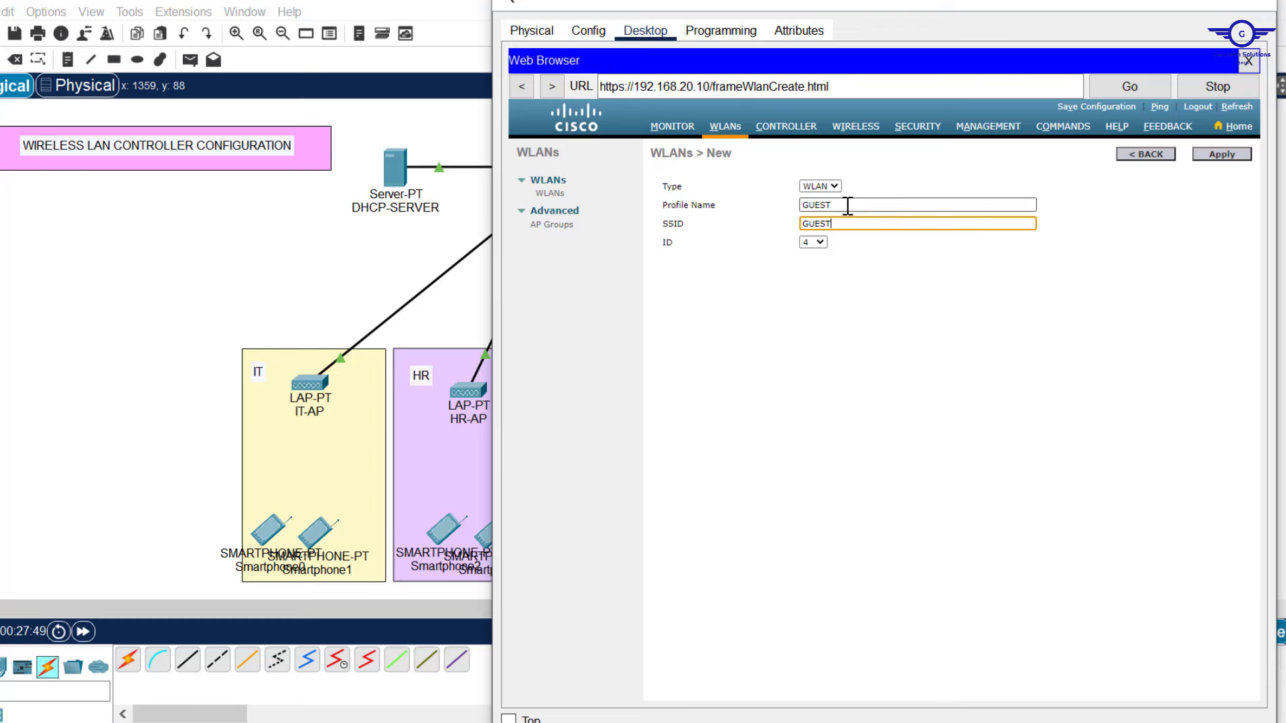
left_click(1221, 154)
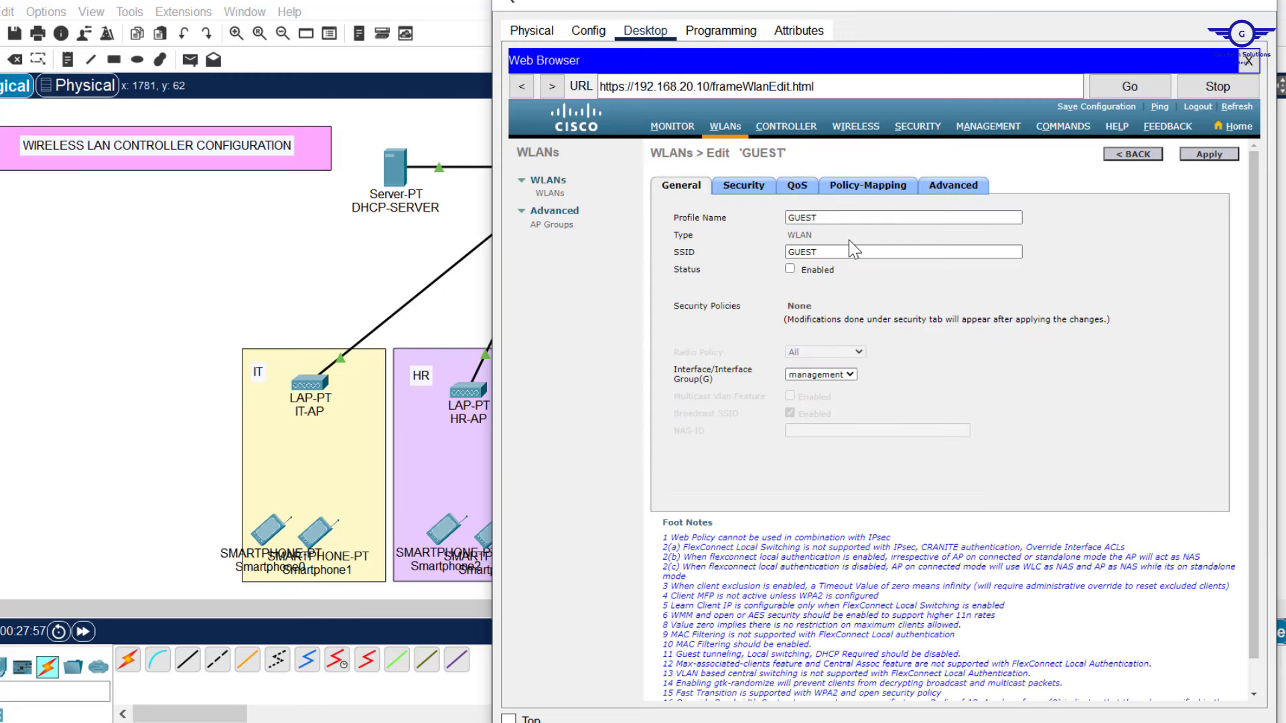
Enable the GUEST WLAN and set WPA+WPA2 Layer 2 security with WPA2 AES and PSK.
left_click(790, 269)
left_click(744, 186)
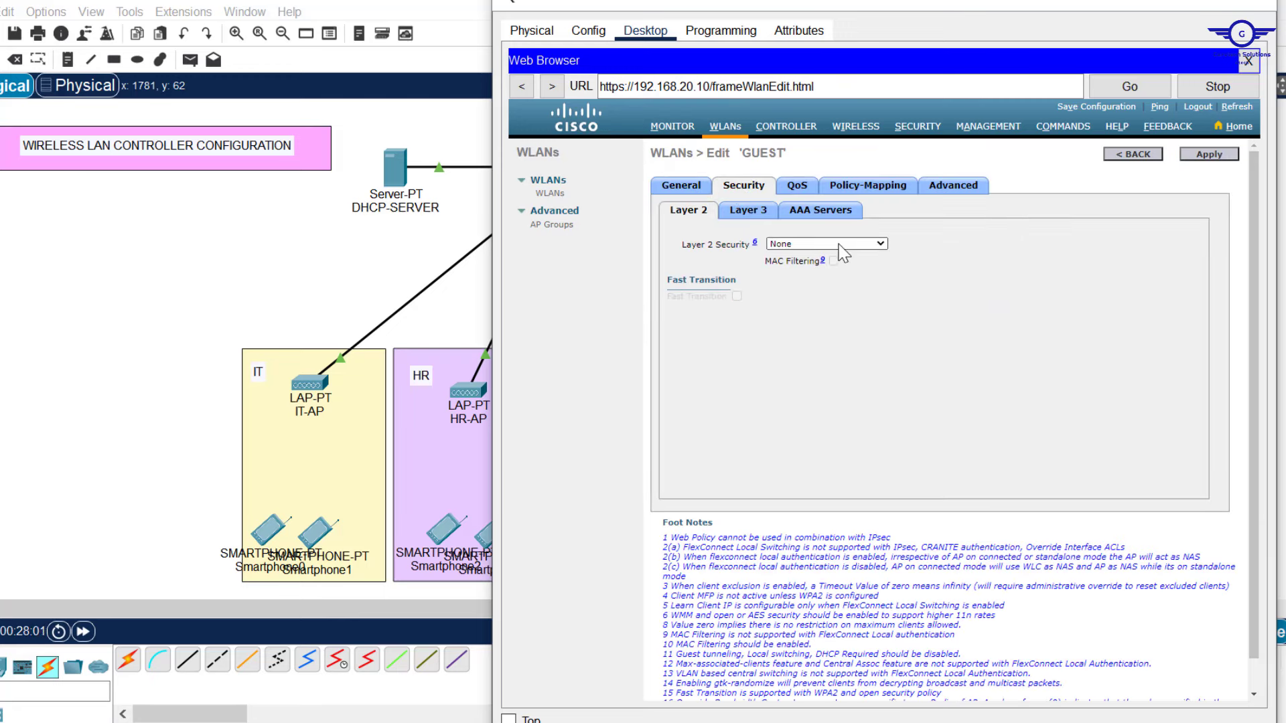
left_click(814, 244)
left_click(809, 267)
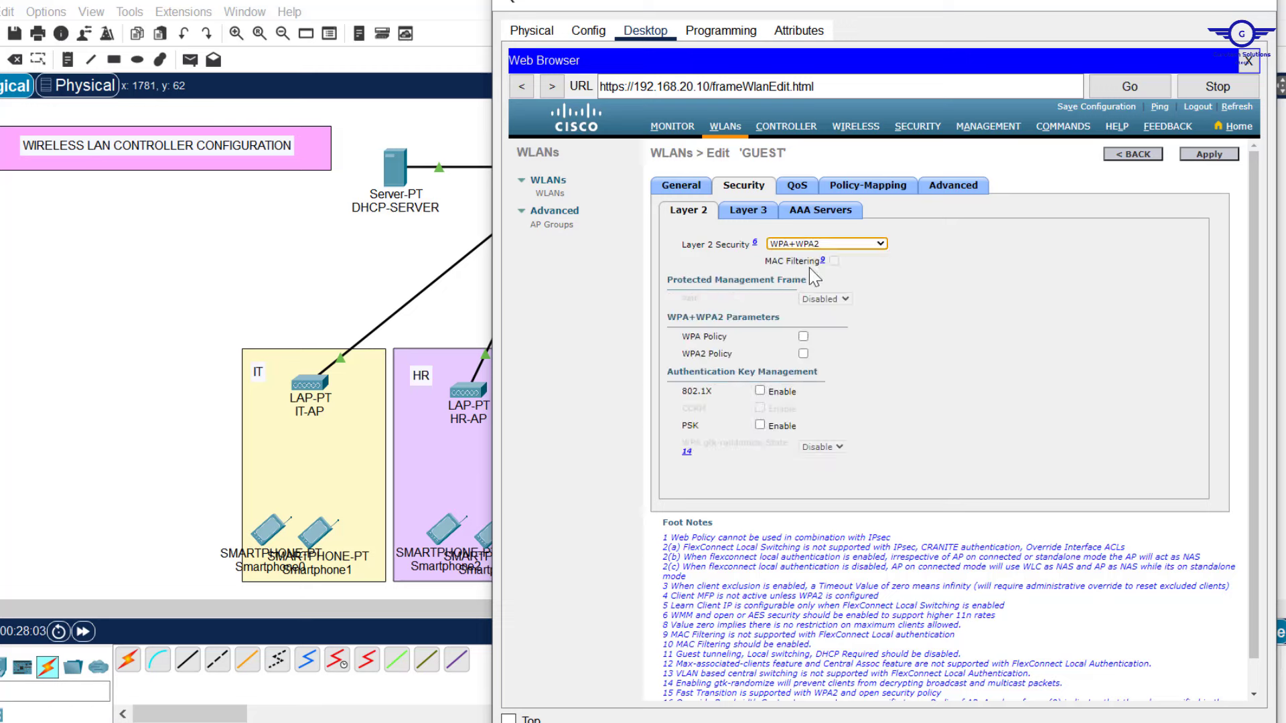
left_click(803, 354)
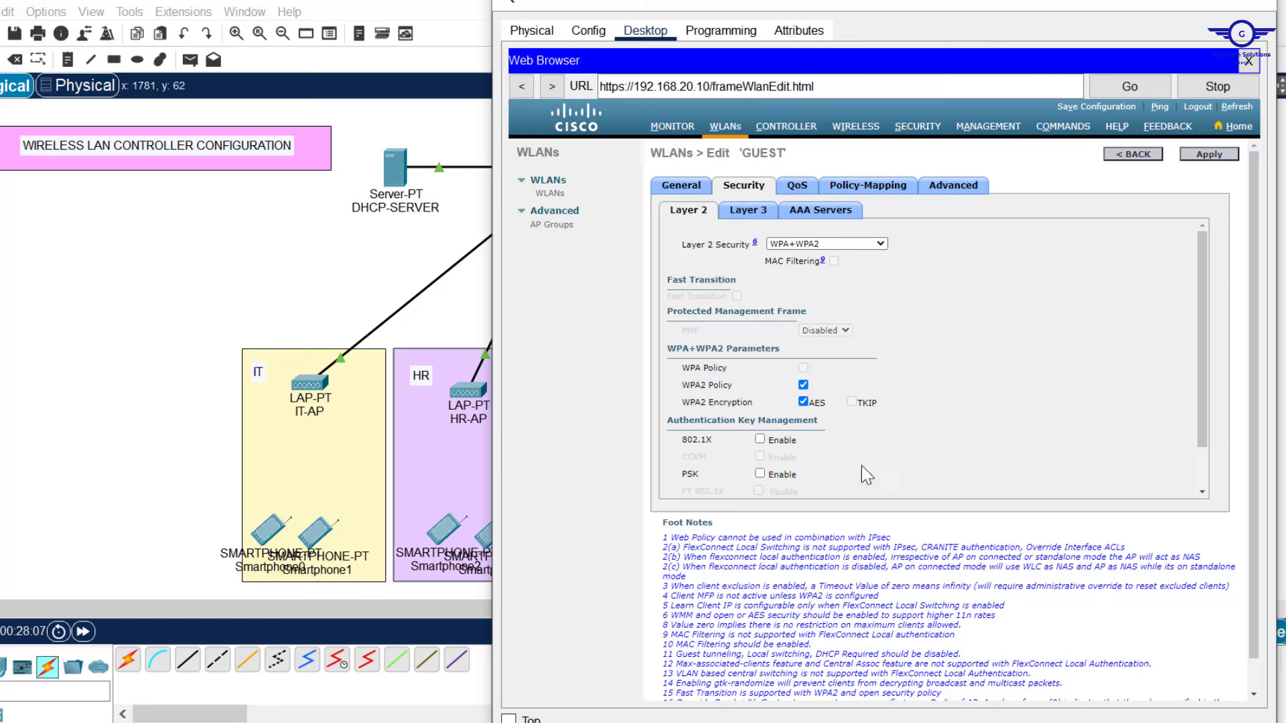
left_click(760, 474)
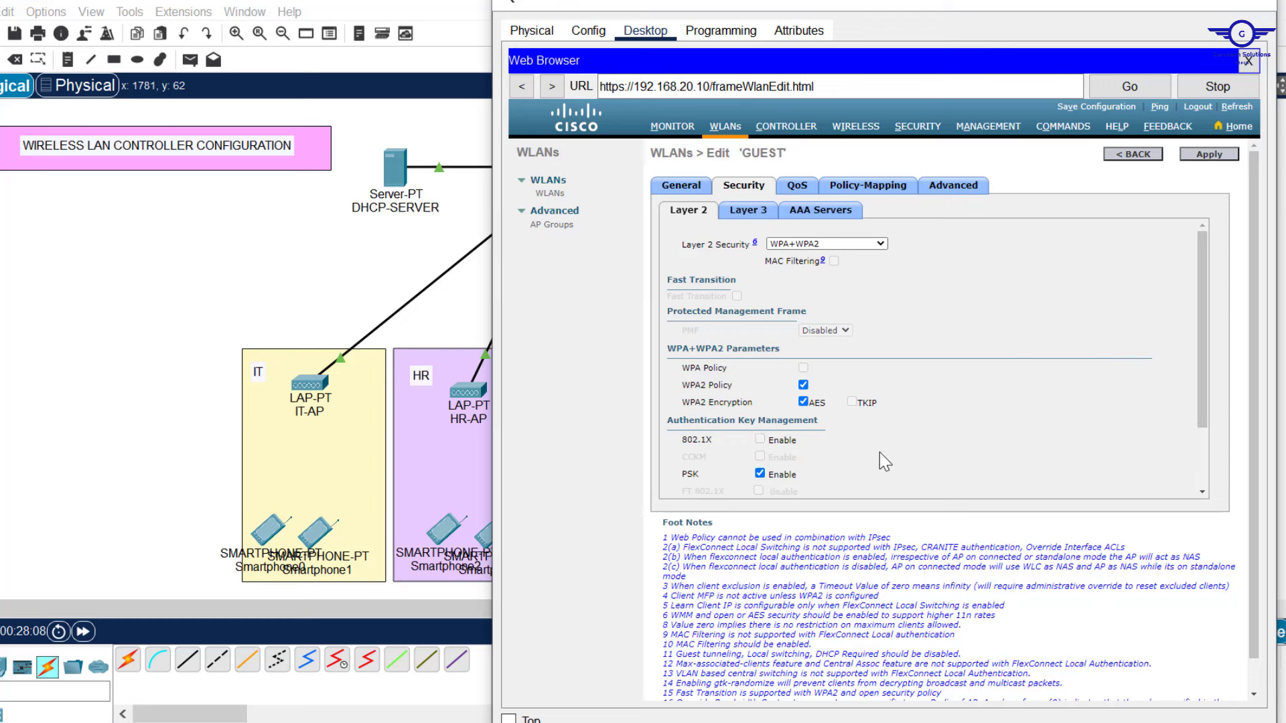
scroll(870, 456, "down", 3)
Enter the GUEST pre-shared key, apply the settings and confirm the change warning.
left_click(847, 458)
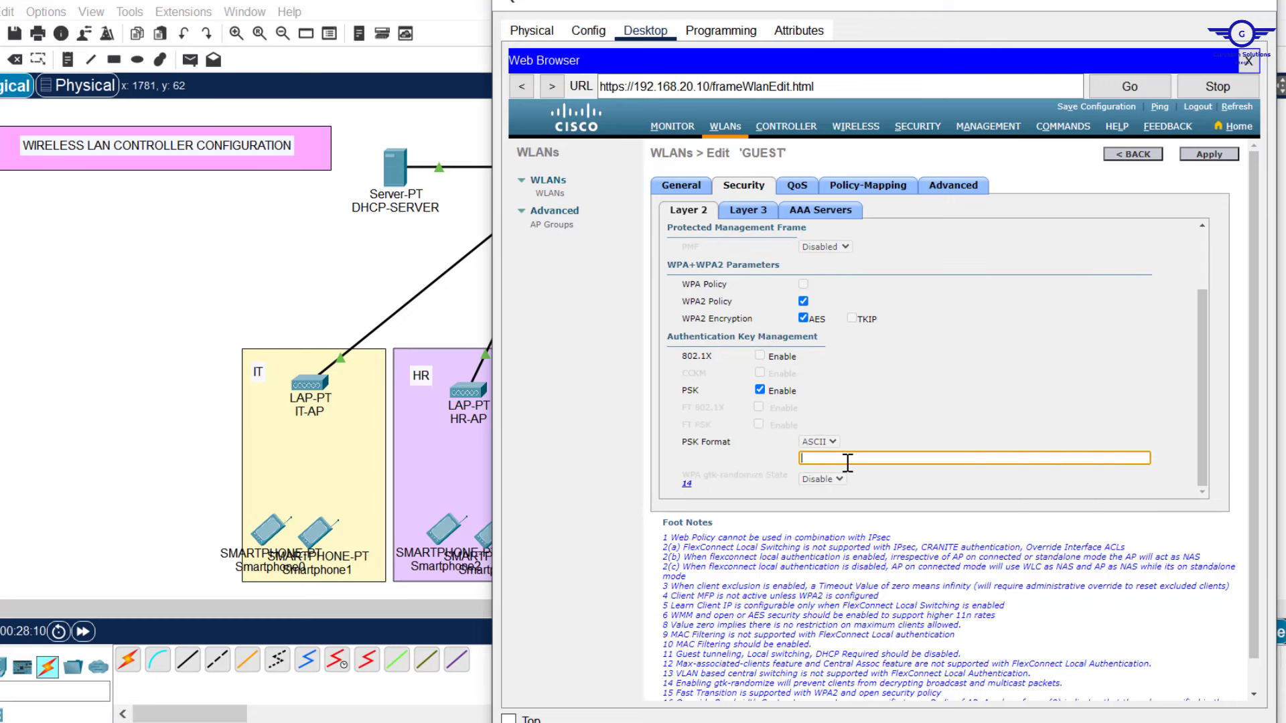
key("Caps_Lock")
type("CISCO")
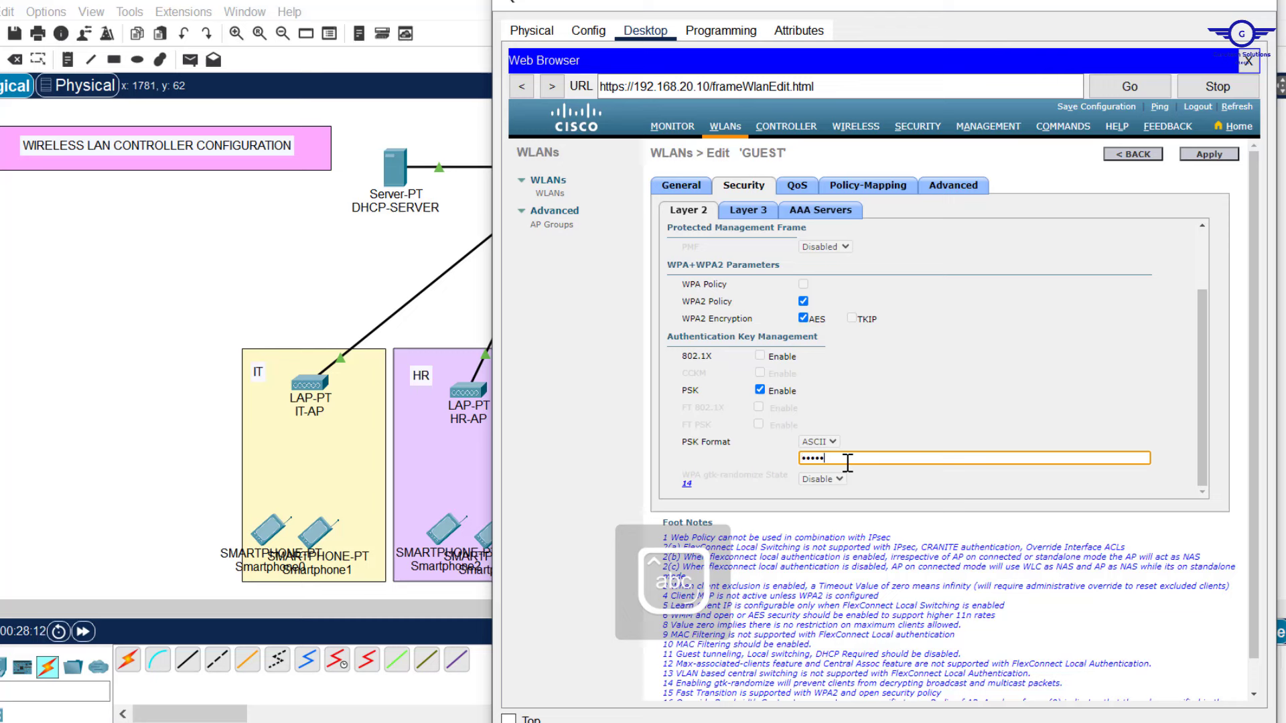
type("12")
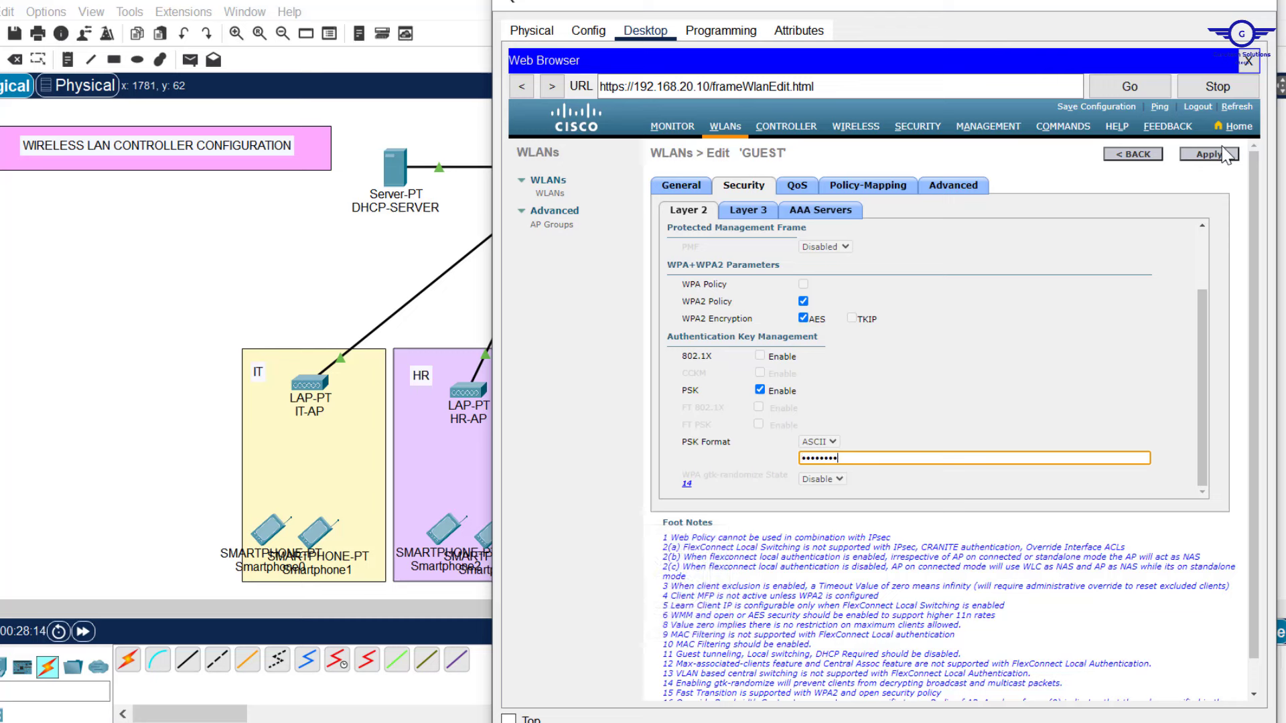
left_click(1193, 155)
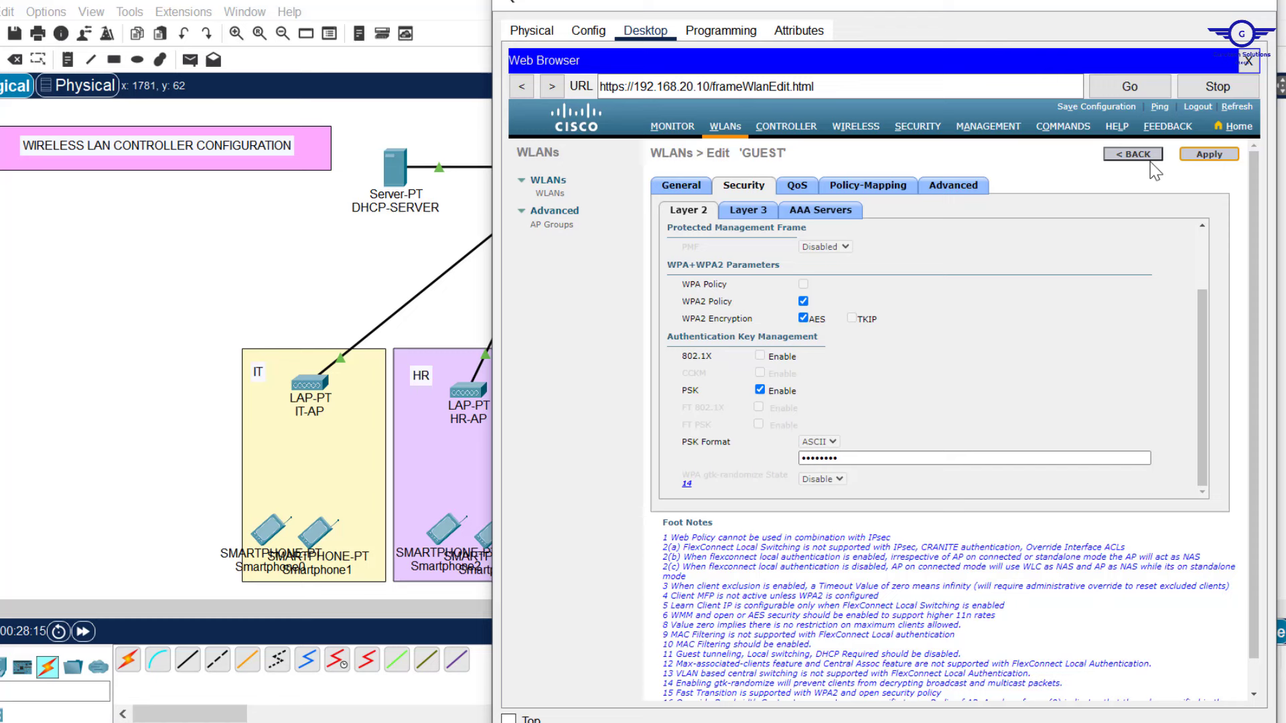
left_click(1210, 158)
left_click(1205, 154)
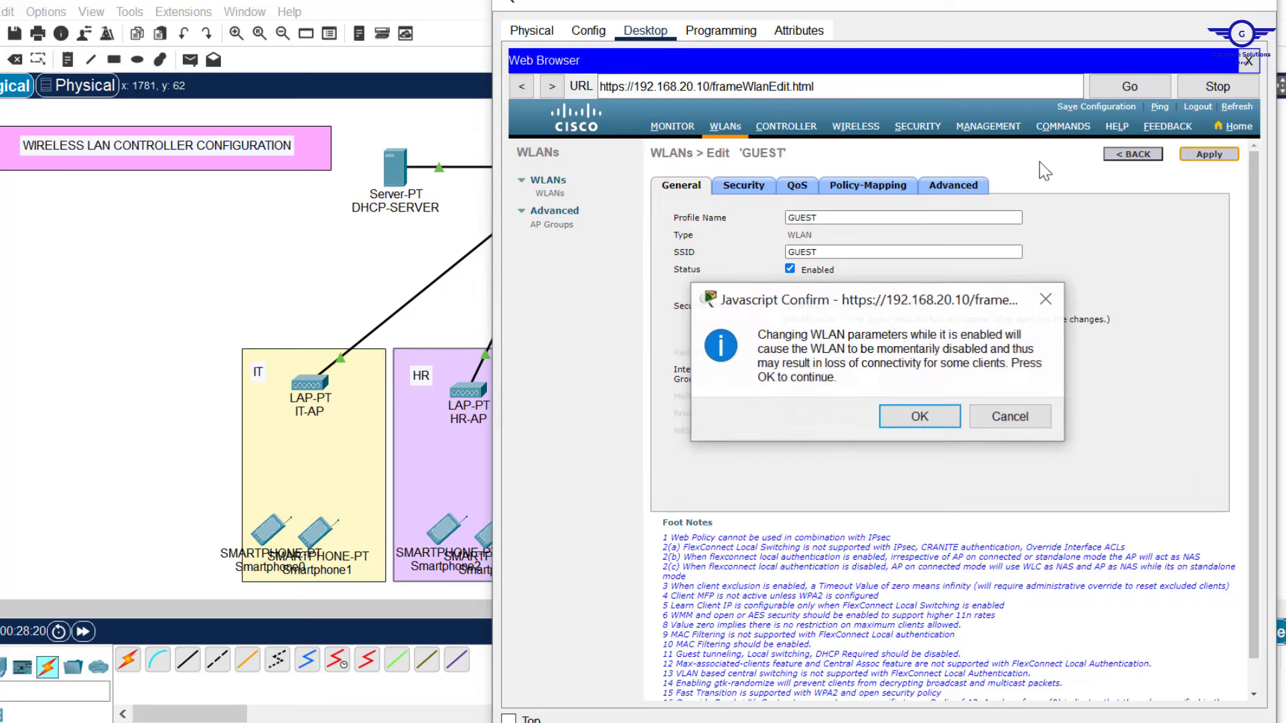
left_click(912, 416)
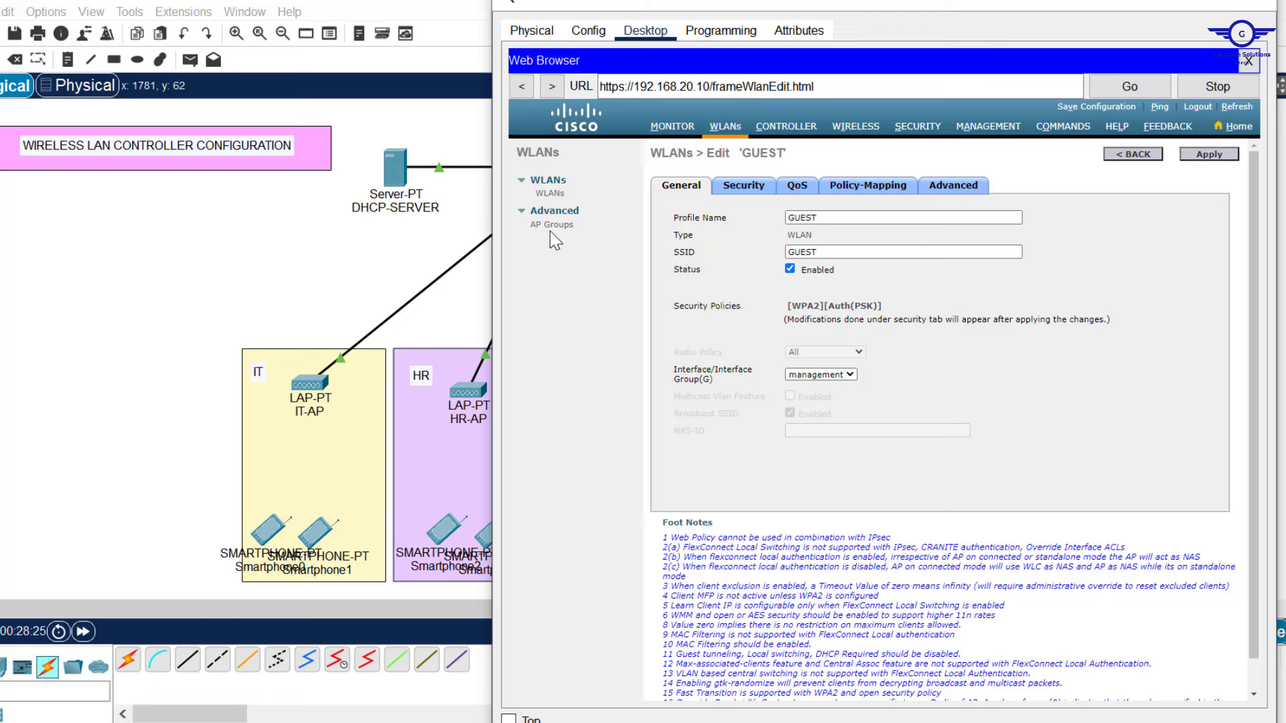
Return to the WLAN list, then open the AP Groups page showing only default-group.
left_click(728, 134)
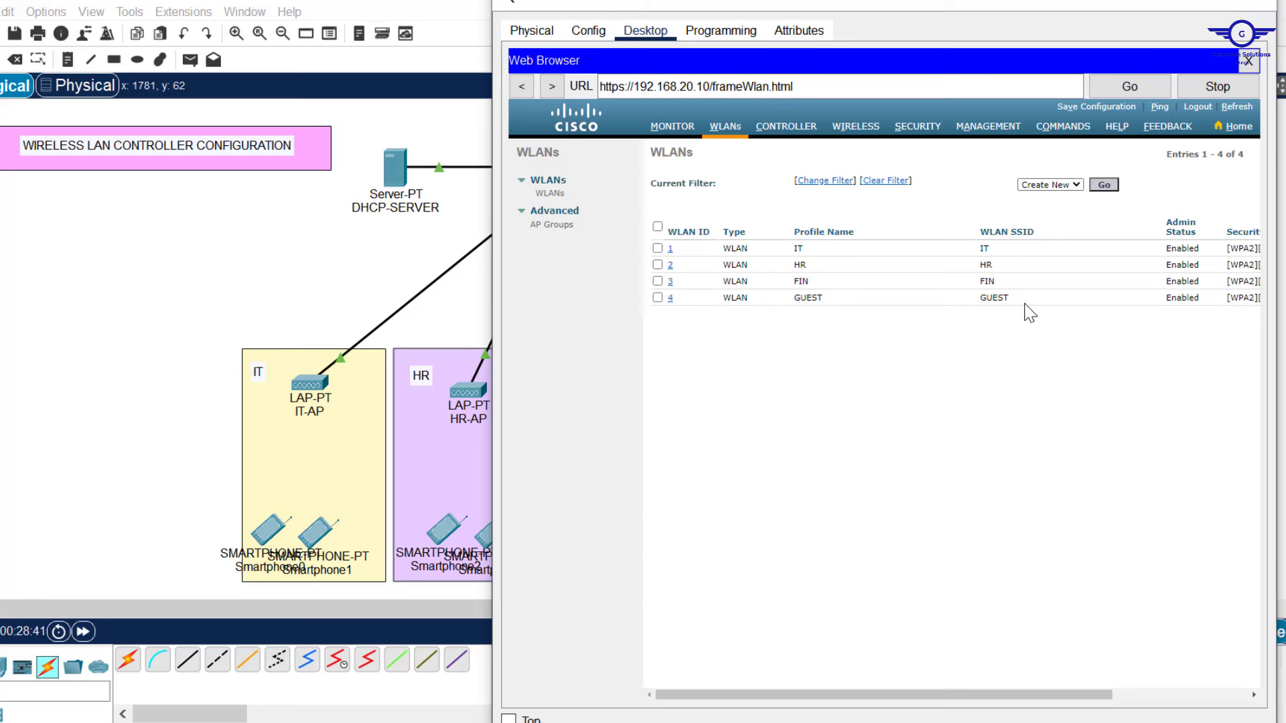
left_click(553, 226)
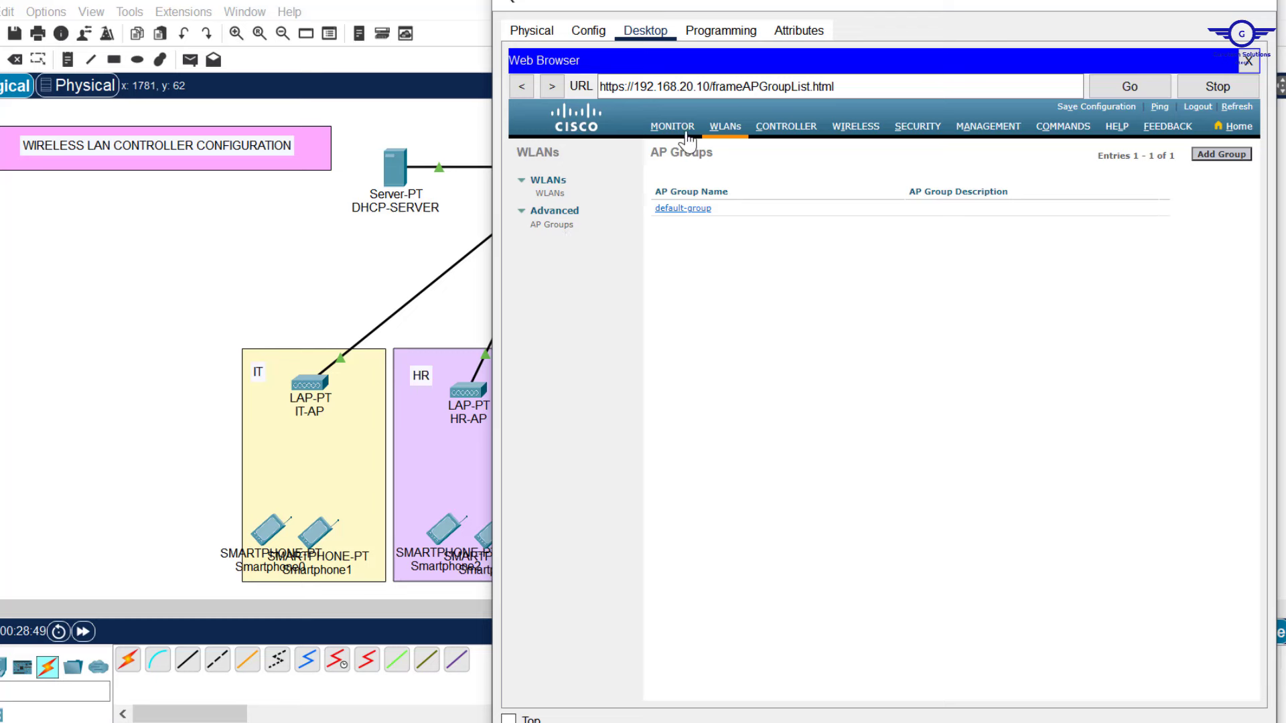
left_click(670, 213)
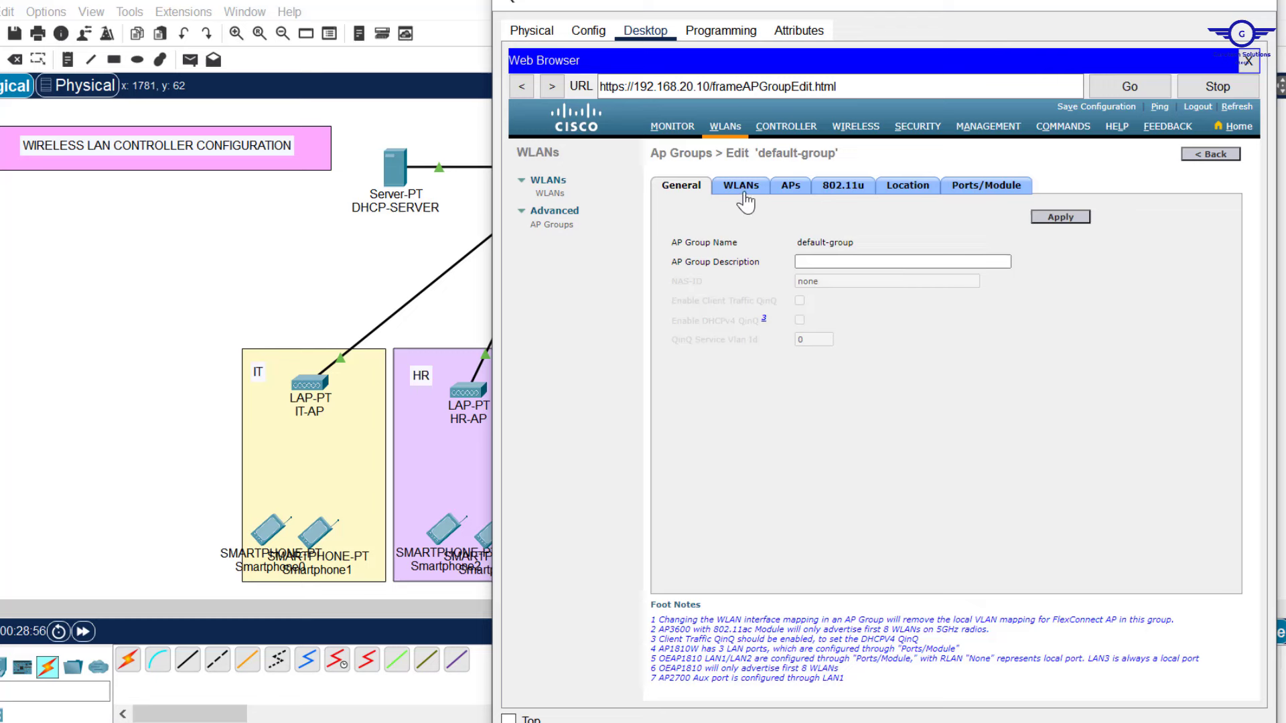
left_click(742, 187)
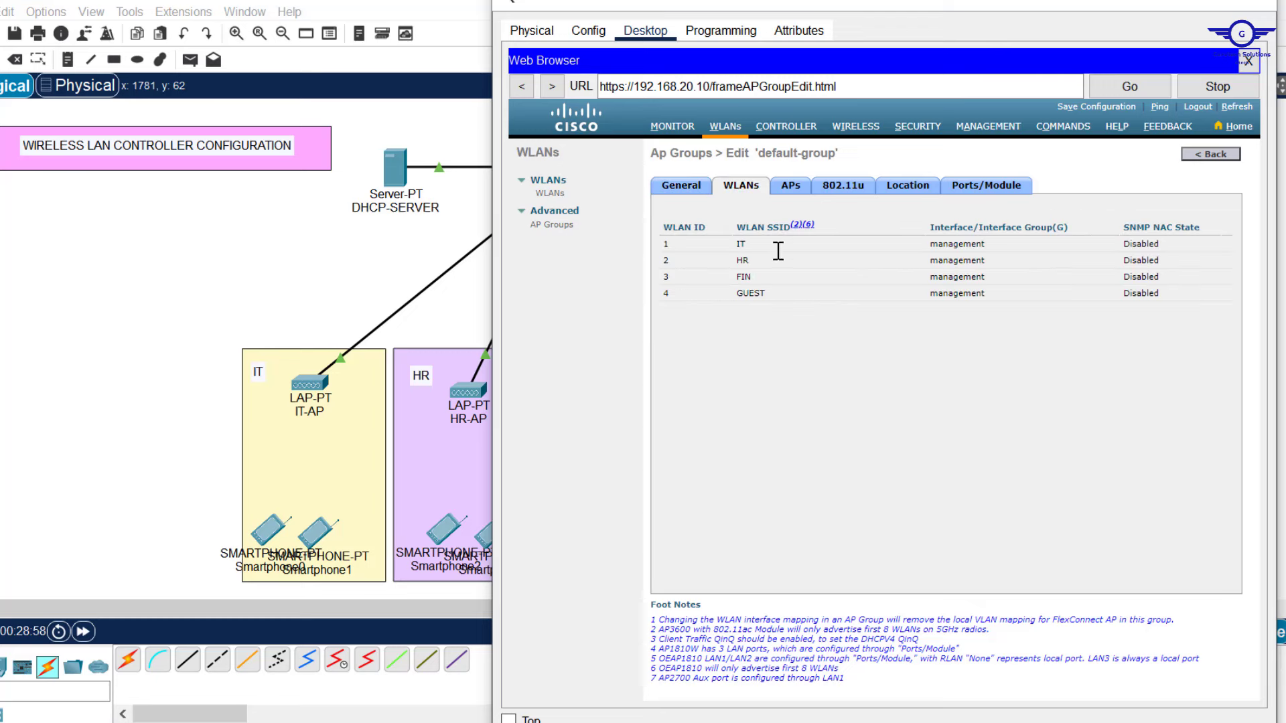
left_click(791, 189)
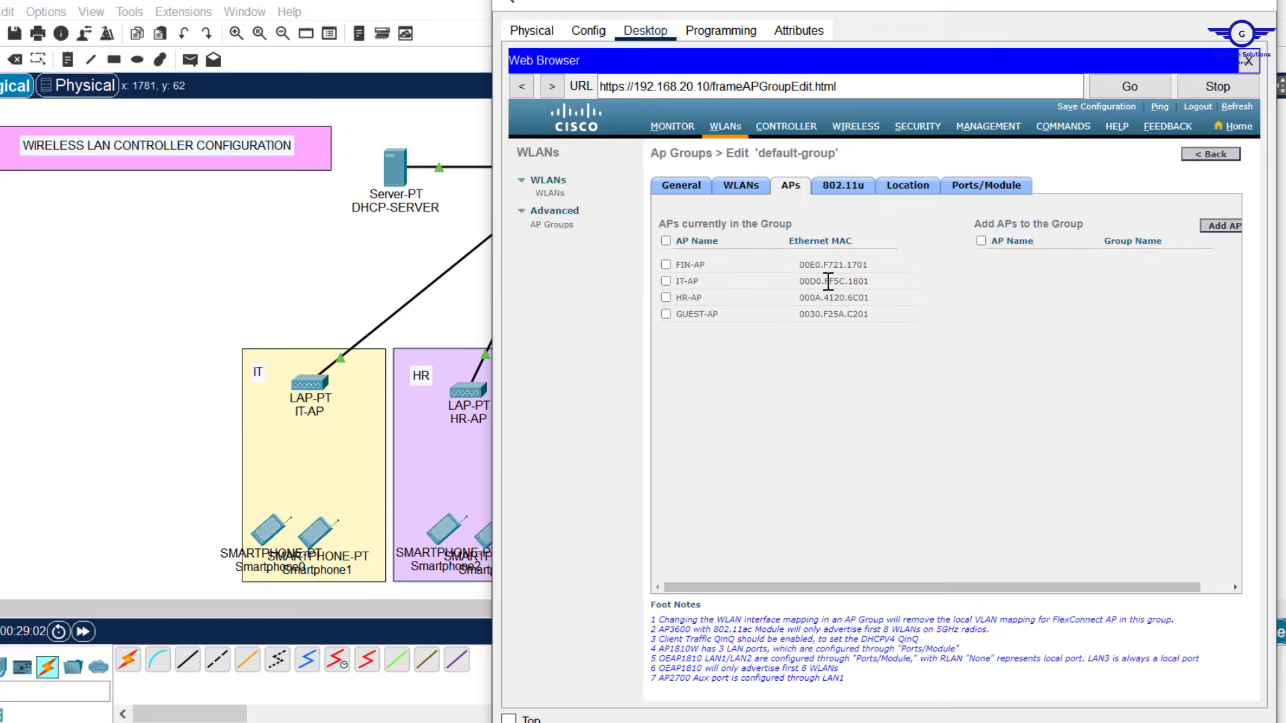
left_click(566, 226)
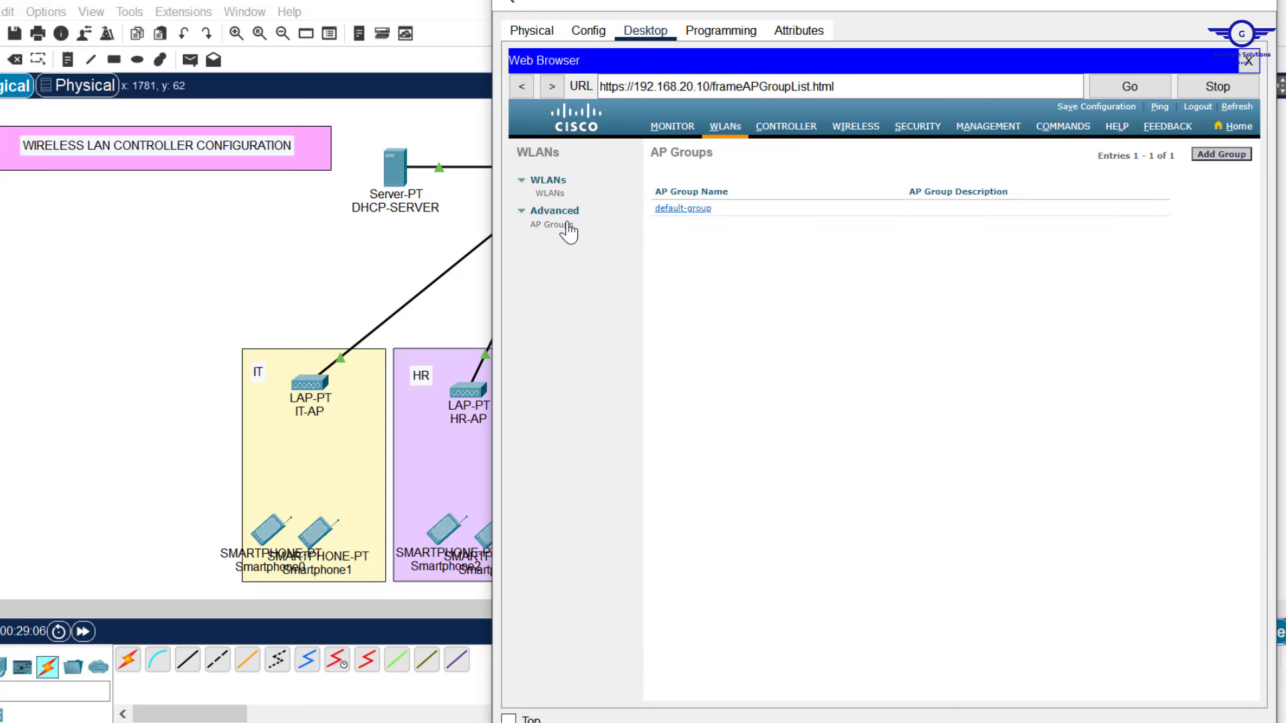
Create AP group IT with the description 'IT WIFI USERS'.
left_click(1223, 156)
left_click(753, 216)
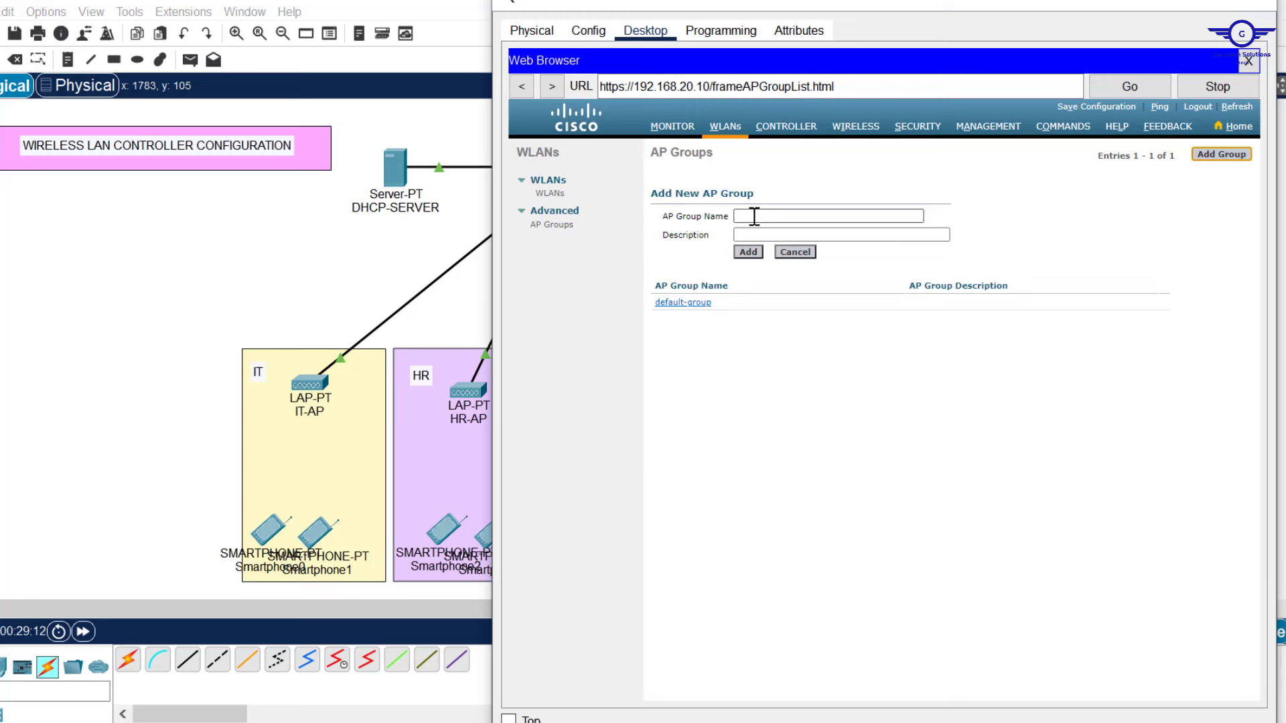
key("Caps_Lock")
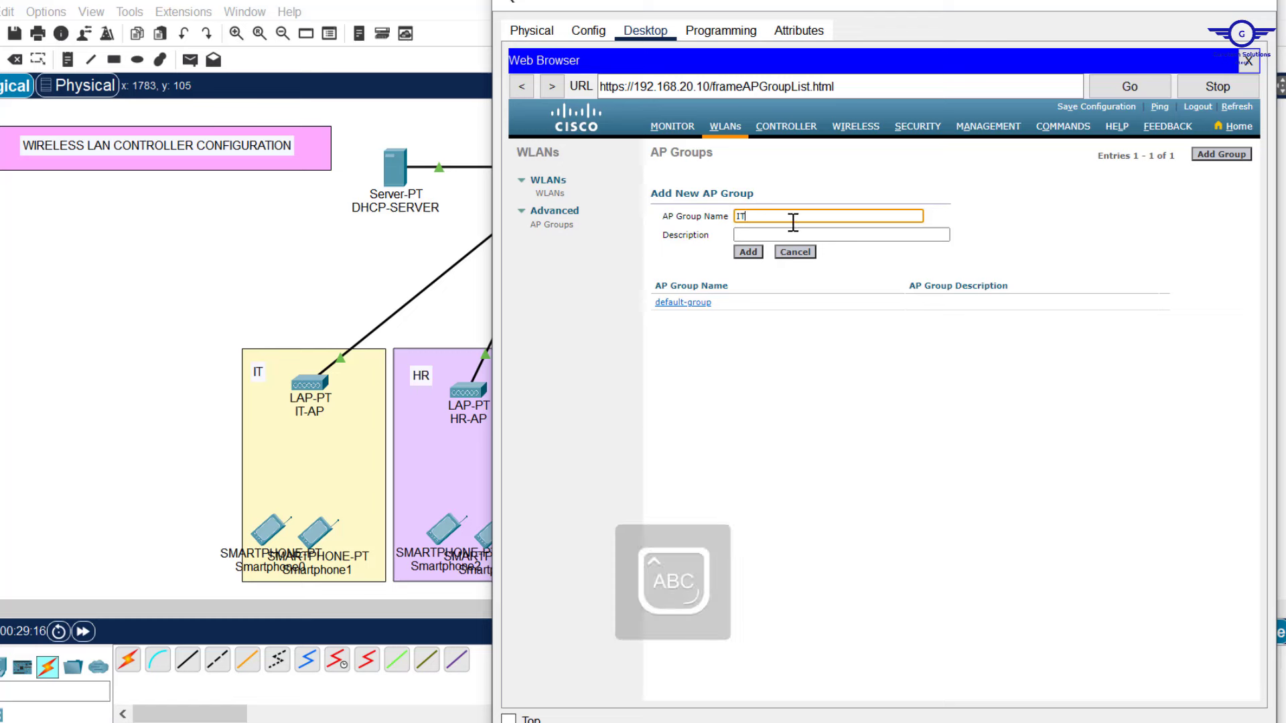
left_click(777, 231)
type("IT ")
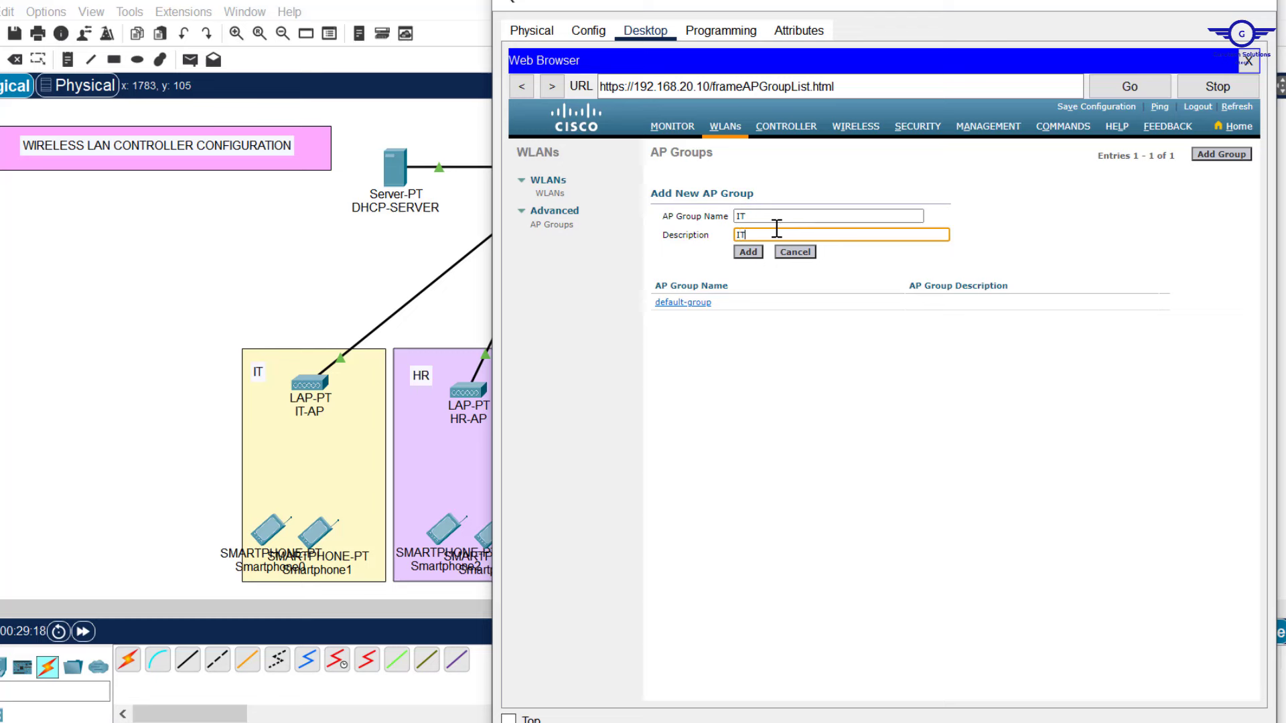
type("WIFI USERS")
left_click_drag(800, 236, 749, 238)
left_click(749, 255)
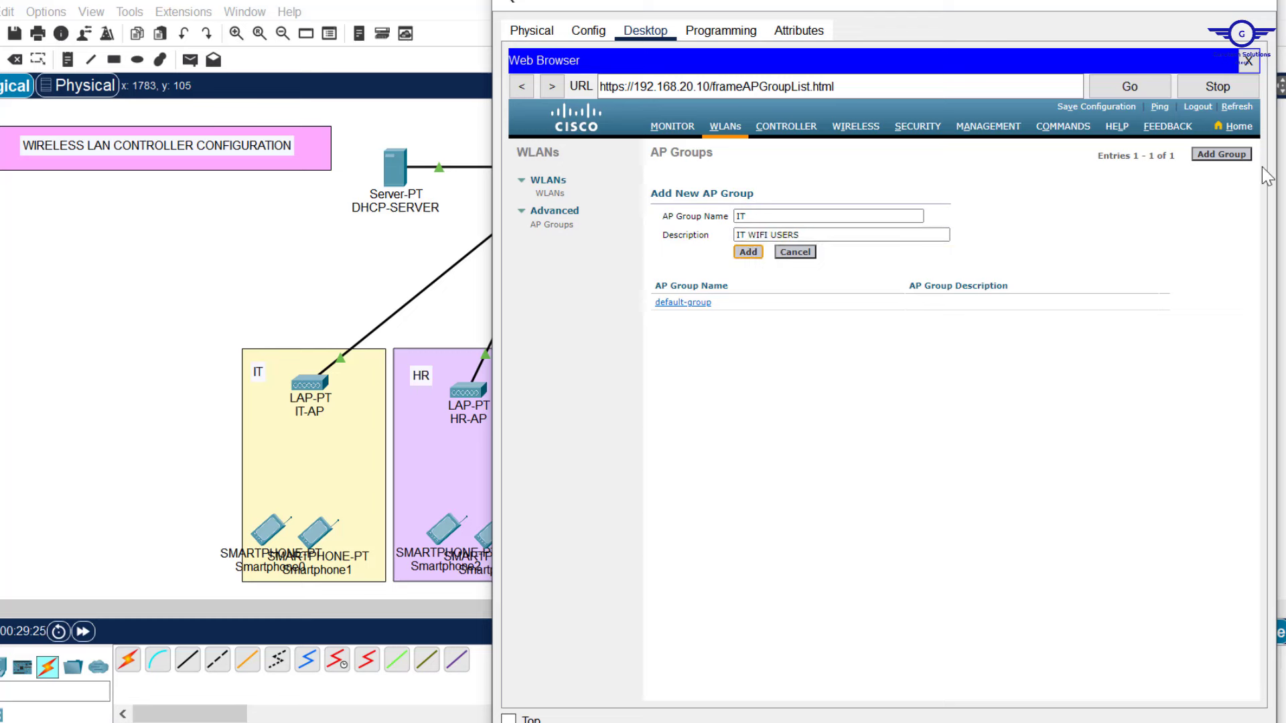
Create AP group HR with the description 'HR WIFI USERS'.
left_click(1221, 155)
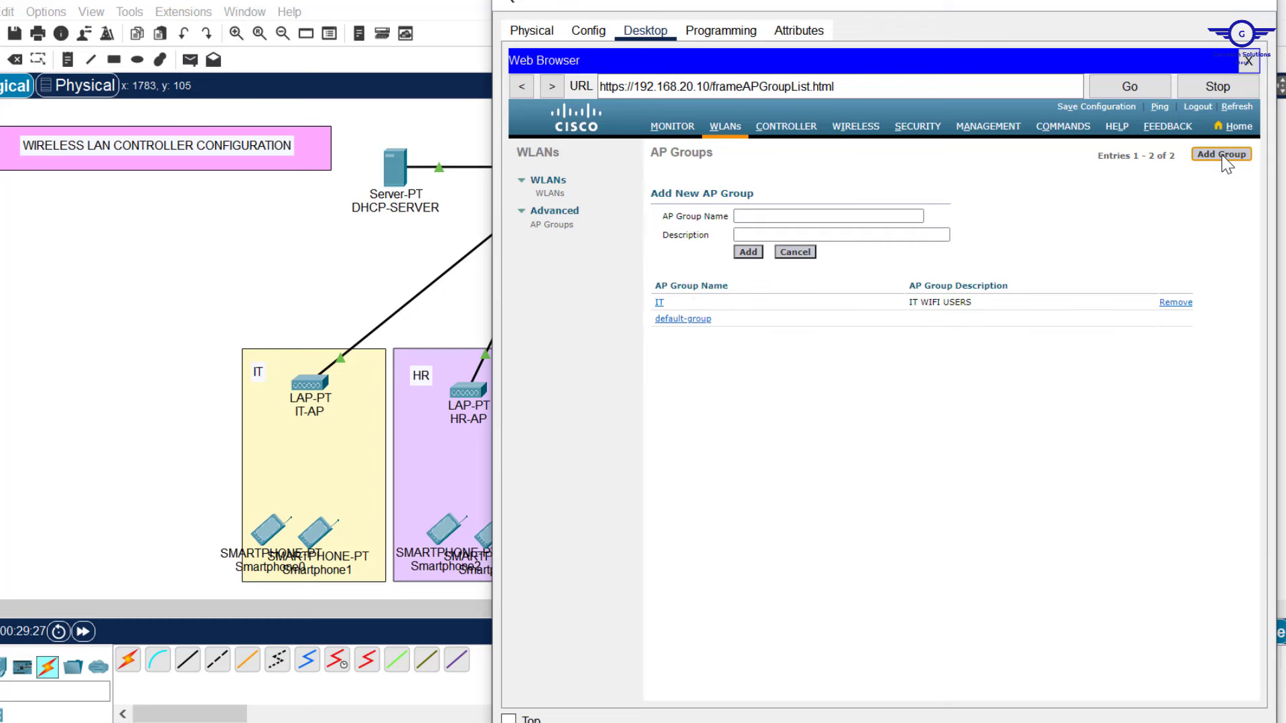
left_click(748, 215)
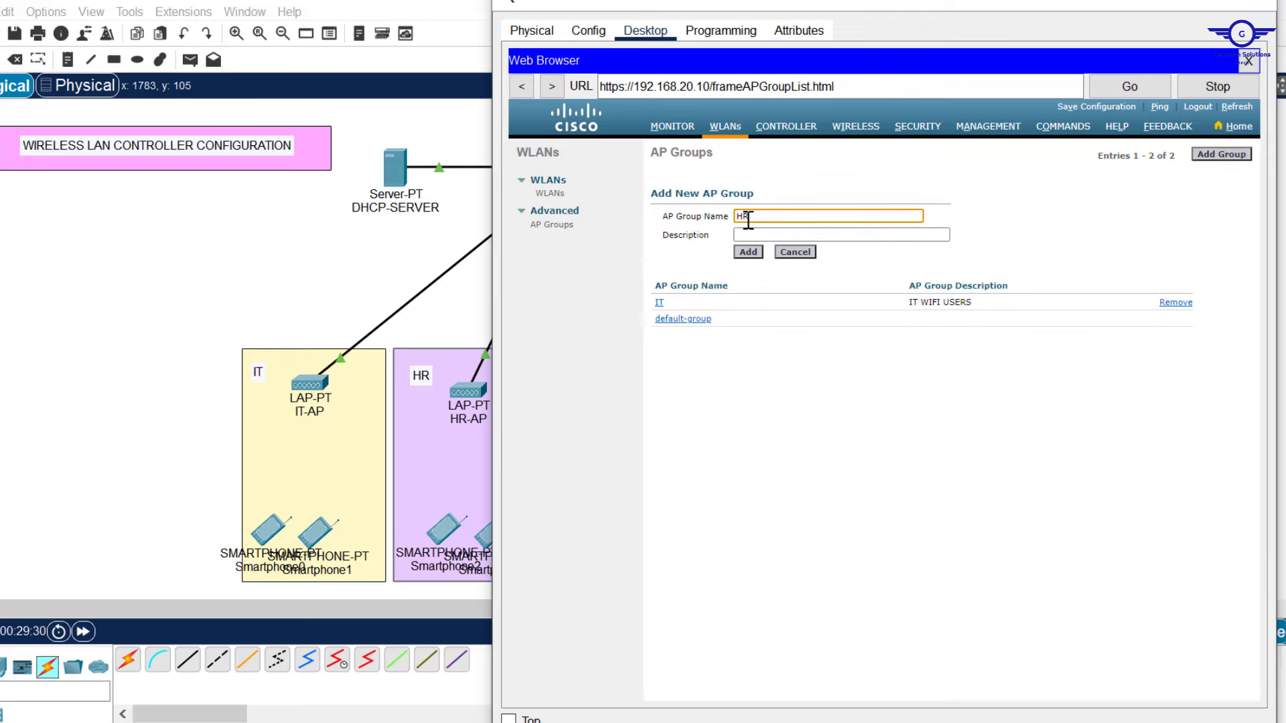
left_click(748, 235)
type("HR WIFI USERS")
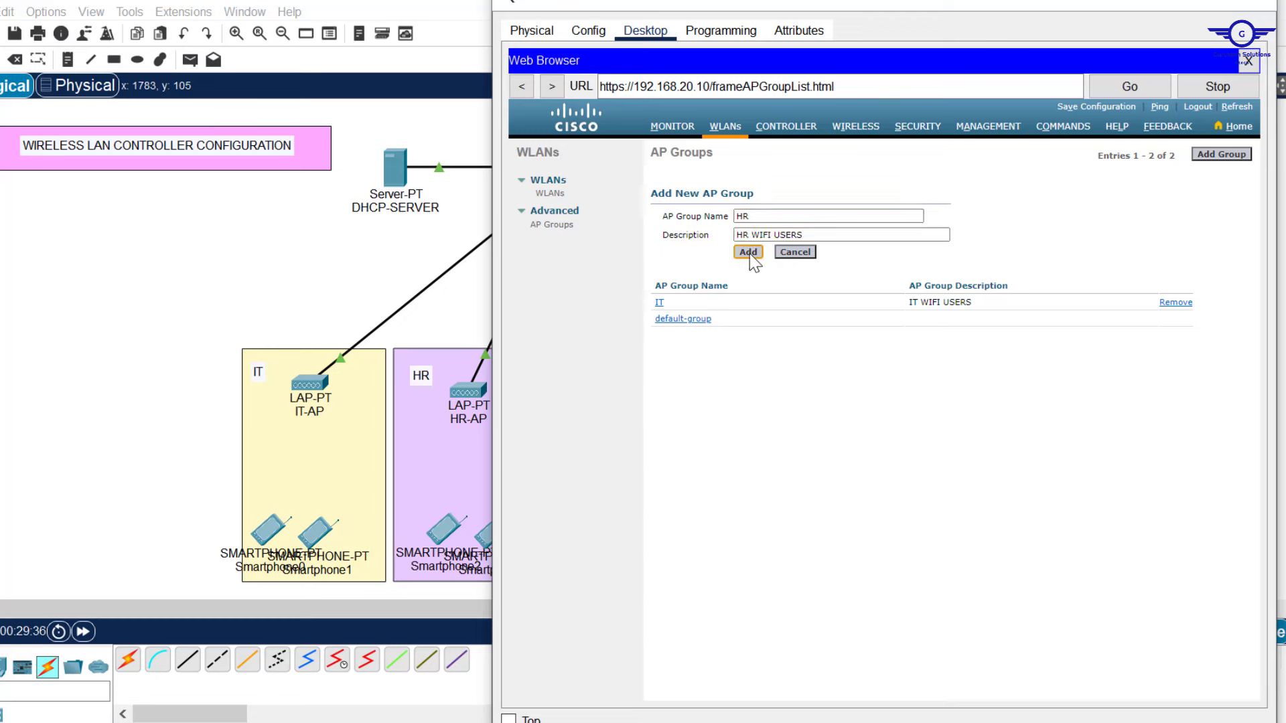
left_click(748, 251)
Create AP group FIN with the description 'FIN WIFI USERS'.
left_click(1221, 154)
type("FIN")
key("Tab")
type("FIN WIFI USERS")
left_click(1221, 155)
Create AP group GUEST with the description 'GUEST WIFI USERS'.
type("GUEST")
left_click(749, 234)
type("GUEST WIFI USERS")
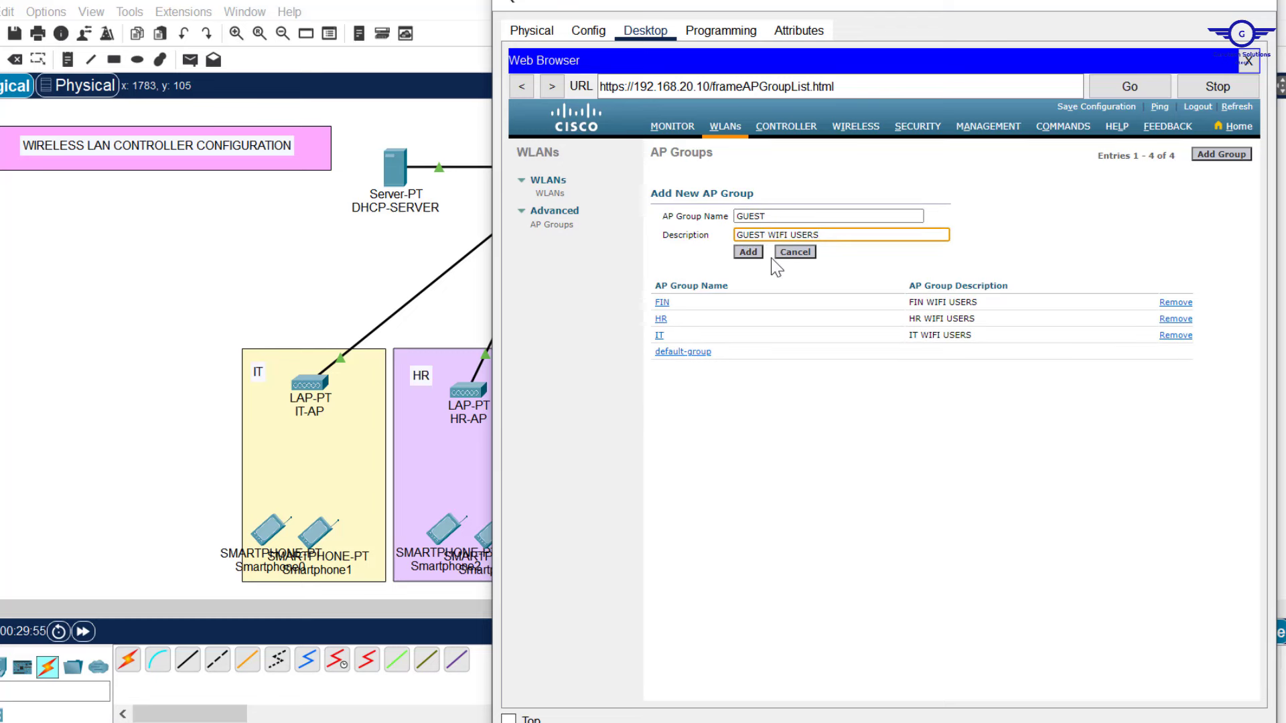
left_click(748, 252)
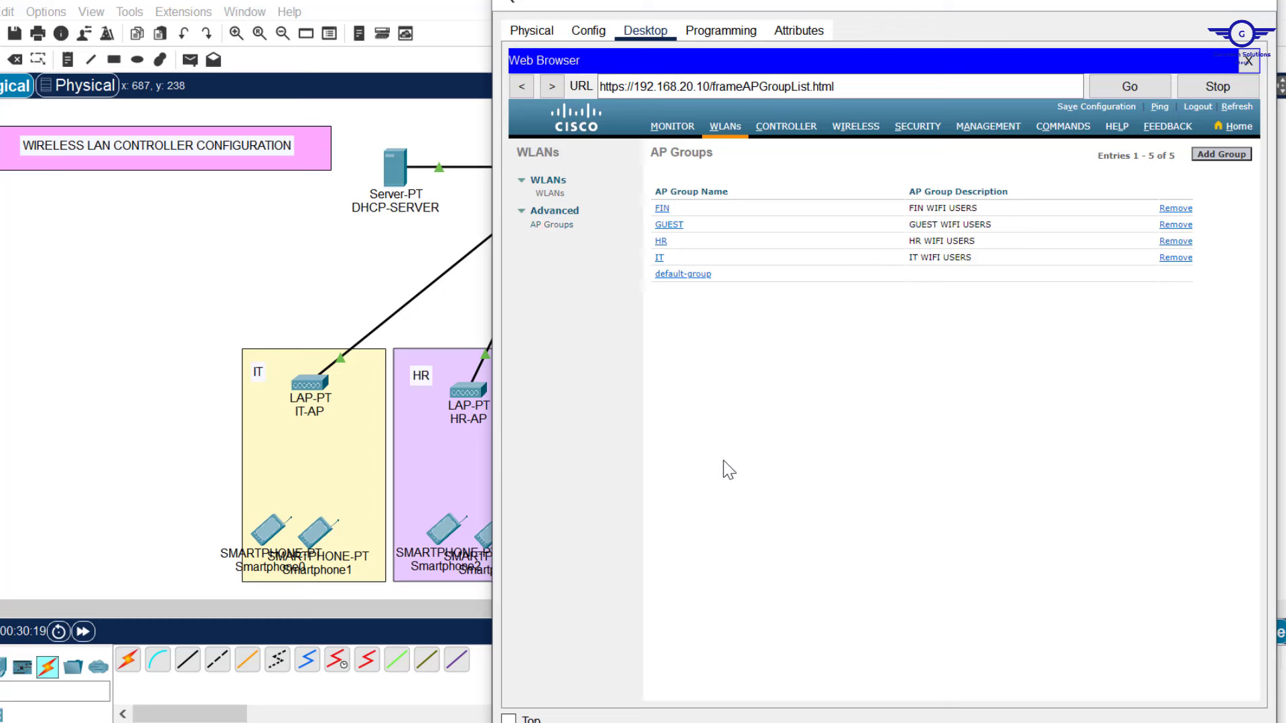
Open the IT group's edit page, close MGMT-PC's window, and check the access points' info popups.
left_click(660, 263)
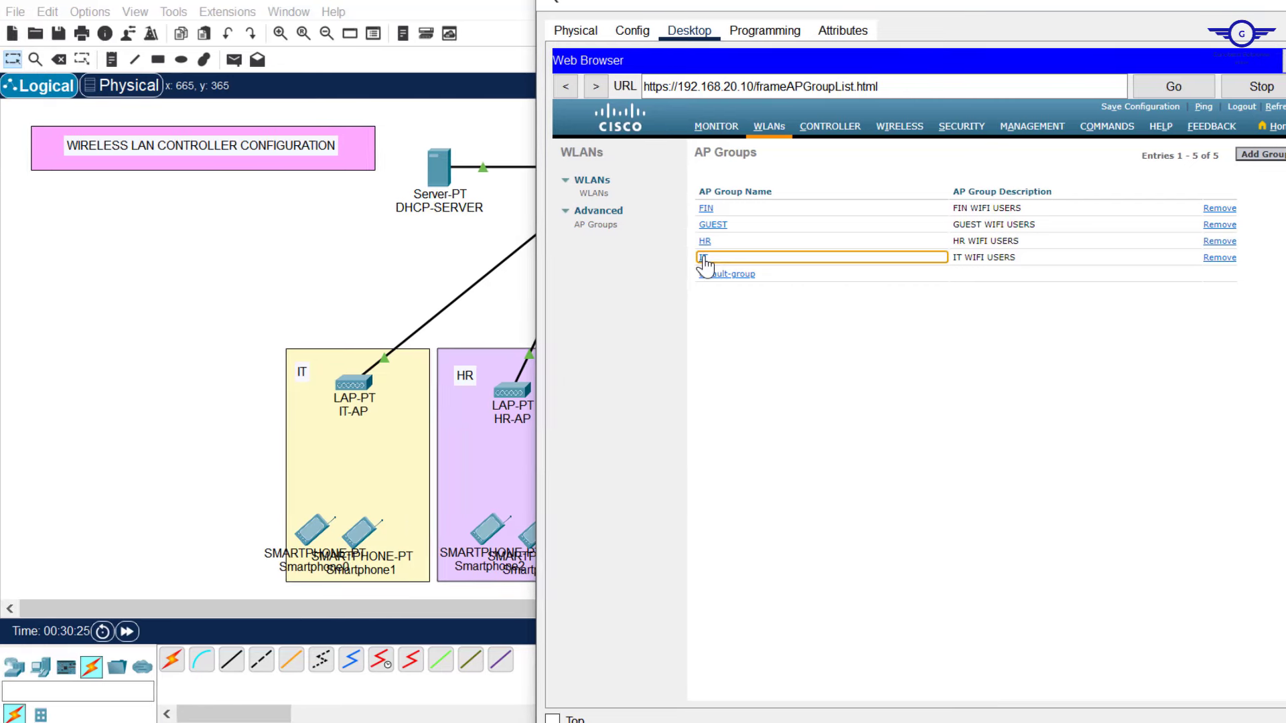
key("alt+F4")
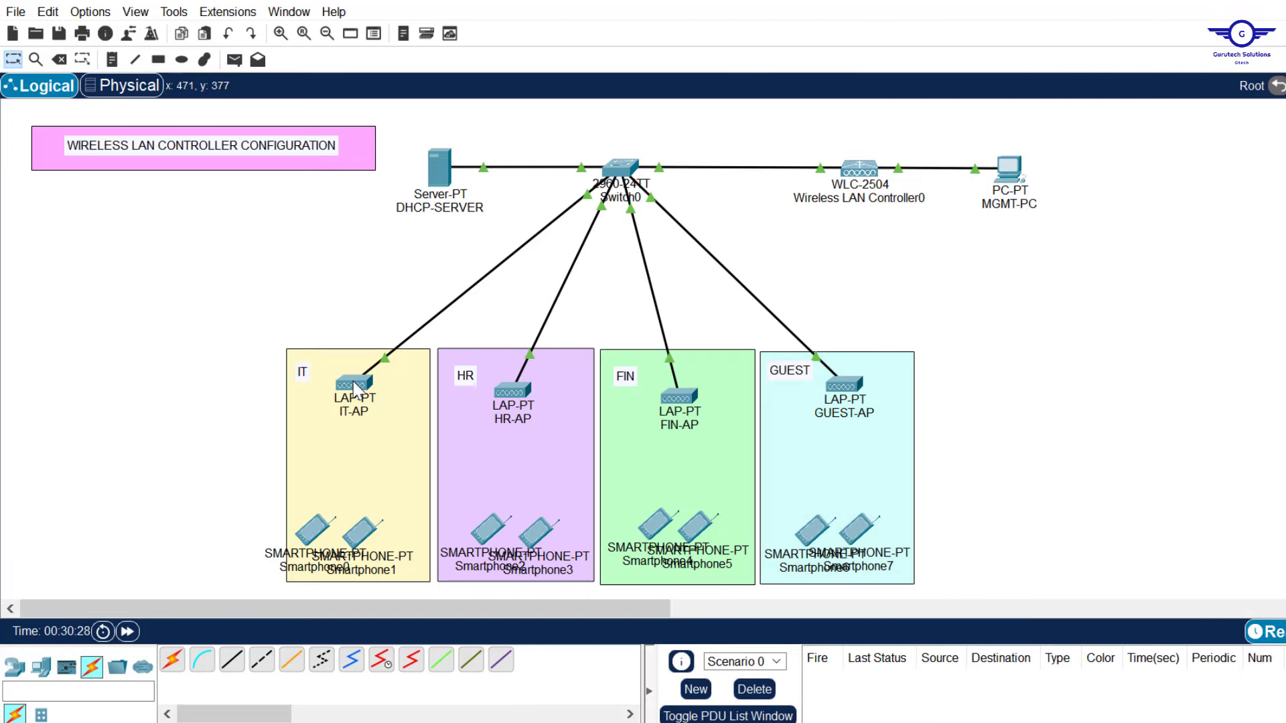
mouse_move(355, 386)
mouse_move(678, 399)
mouse_move(851, 383)
Map WLAN IT(1) to the IT AP group and verify it in the group's WLAN list.
left_click(1009, 171)
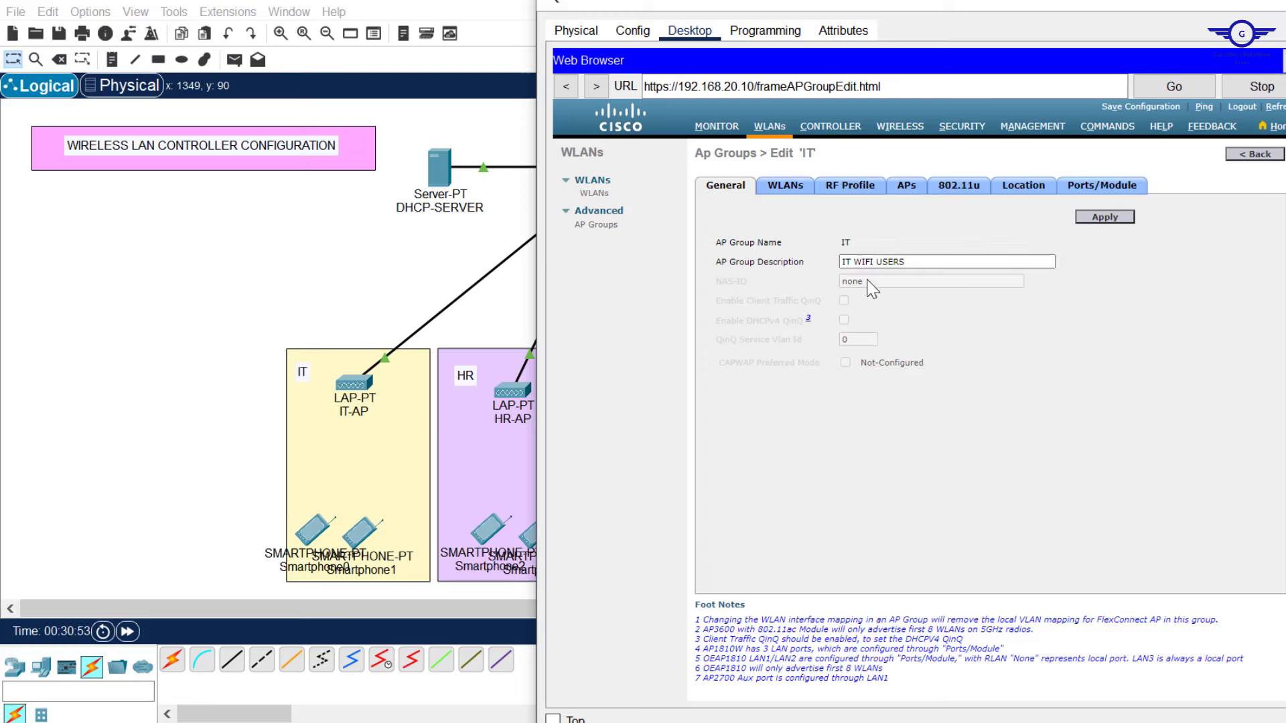
left_click(789, 187)
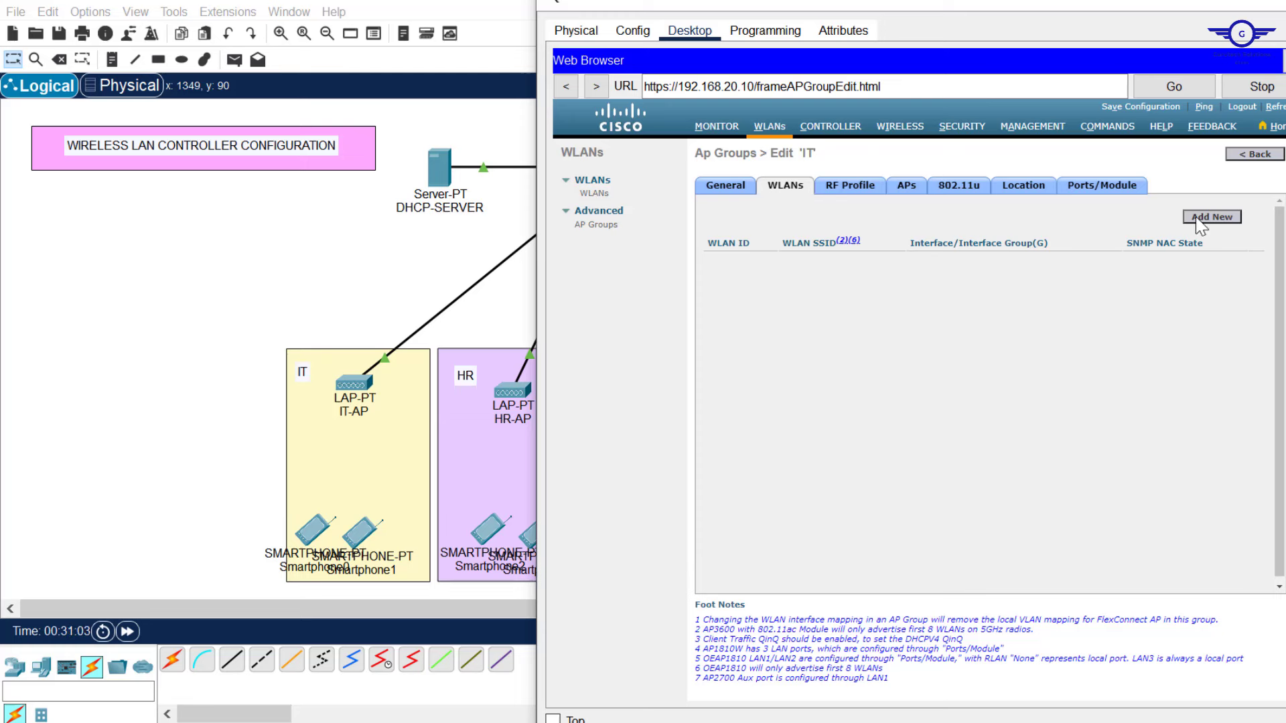
double_click(807, 154)
left_click(1206, 219)
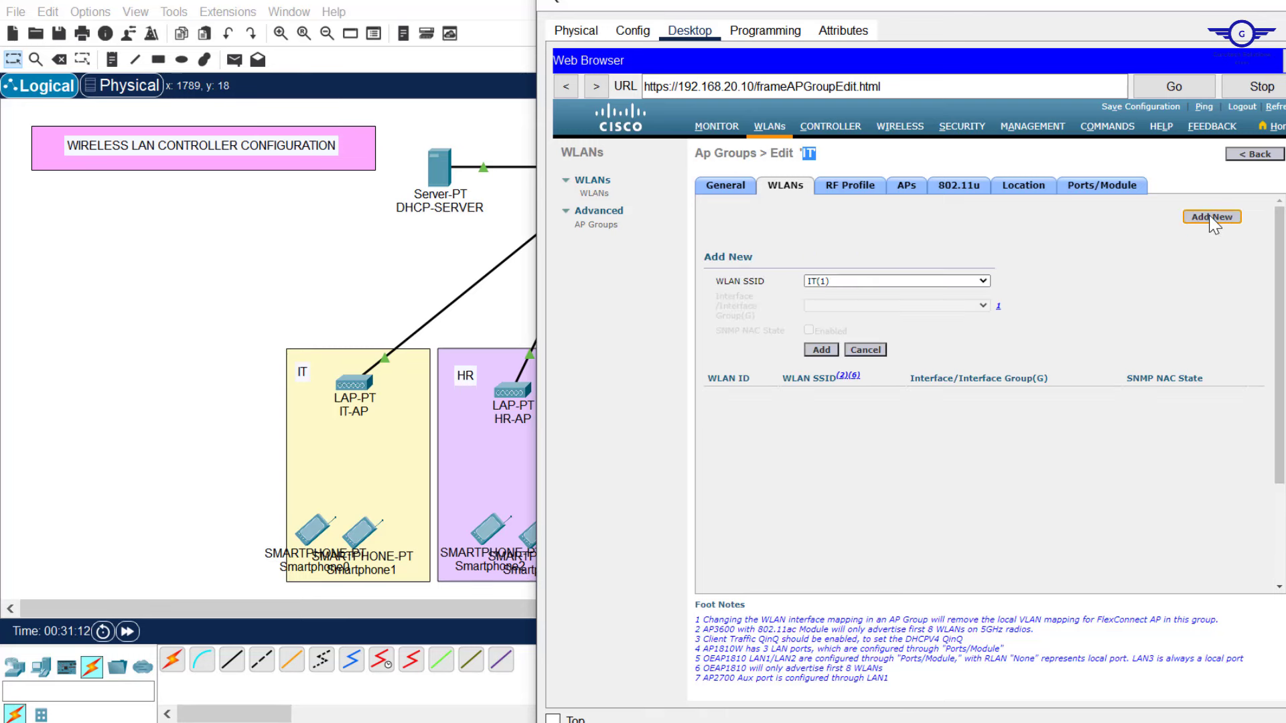
left_click(924, 281)
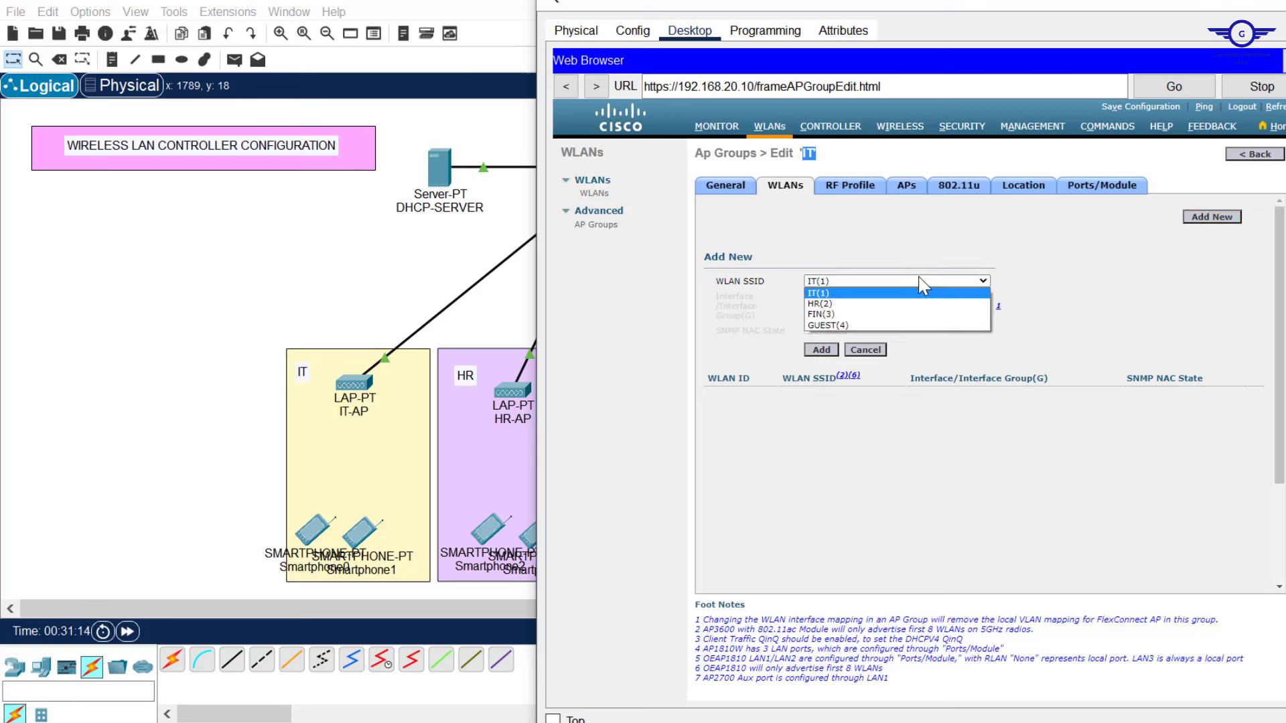
left_click(825, 295)
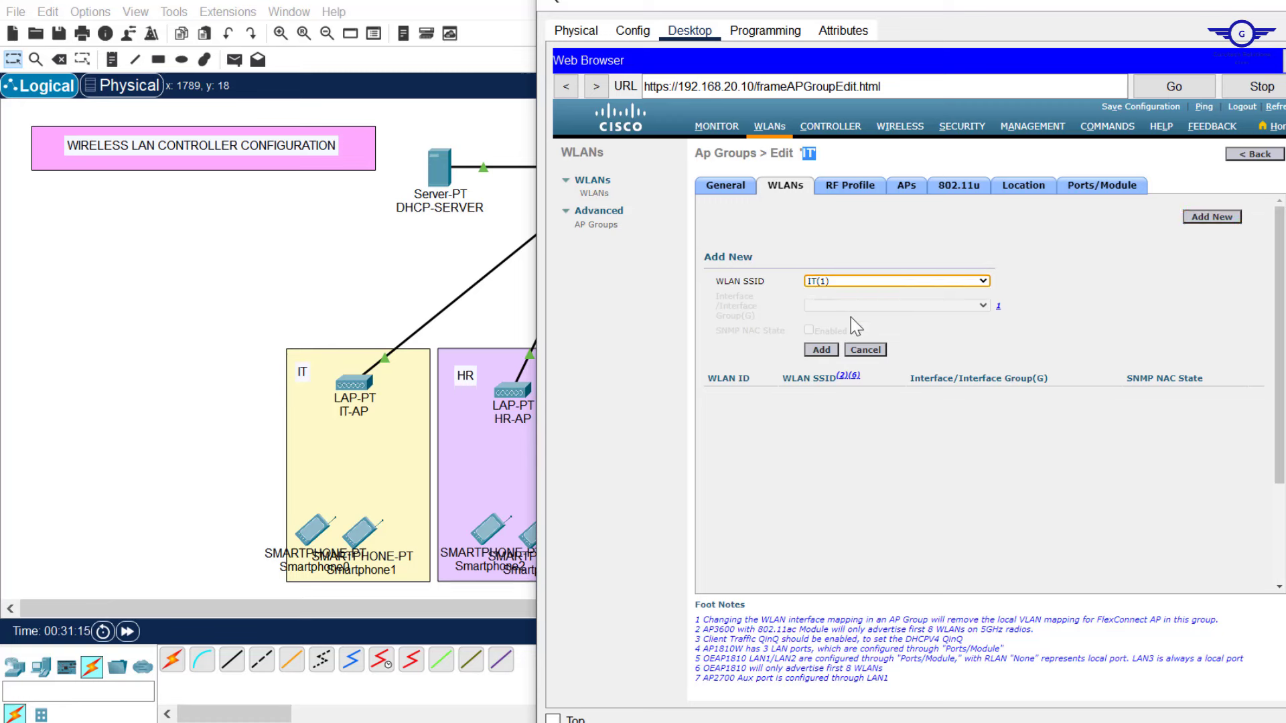
left_click(821, 349)
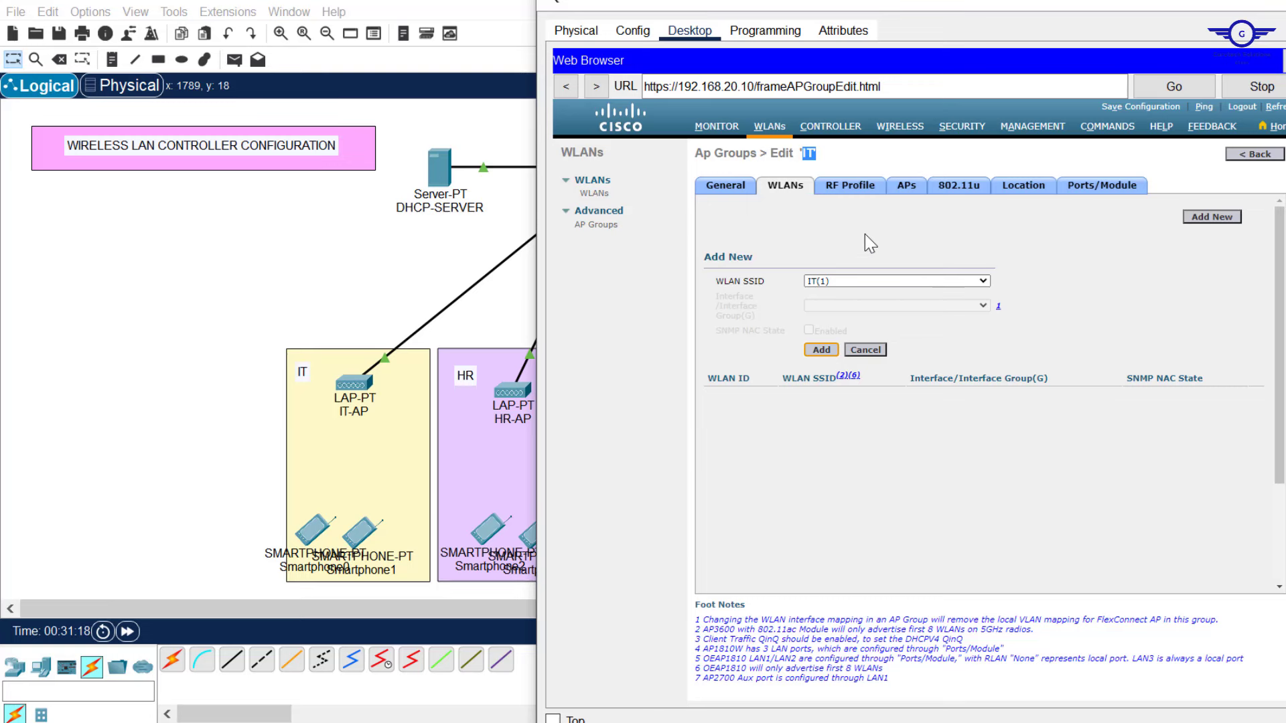
left_click(786, 187)
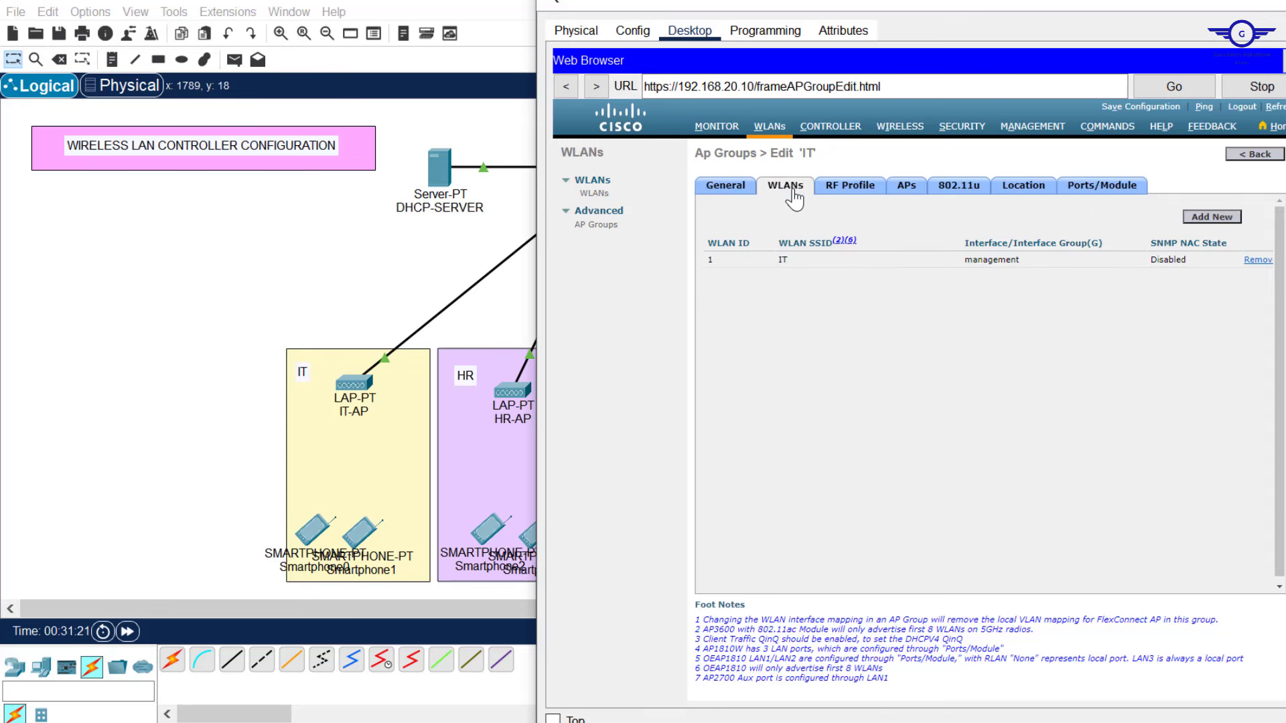
Add IT-AP to the IT group, accept the warning, and go back to the AP Groups list.
double_click(775, 258)
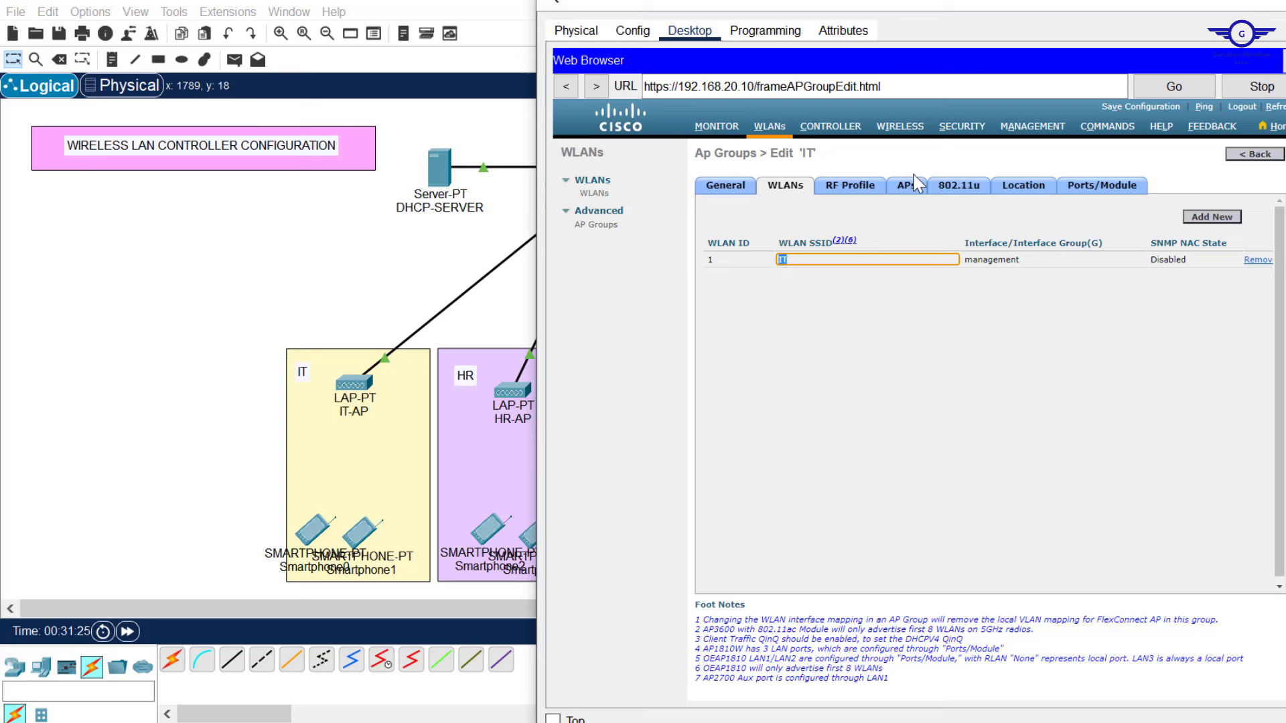
left_click(902, 192)
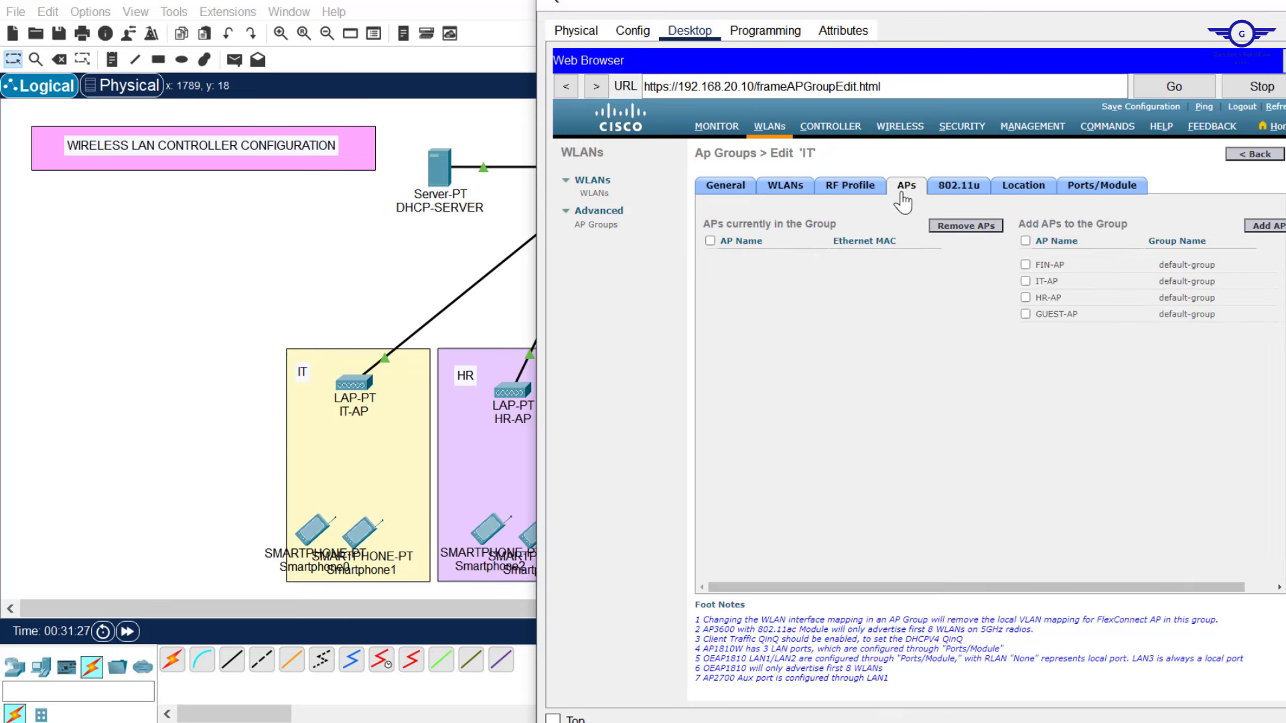
left_click(1024, 281)
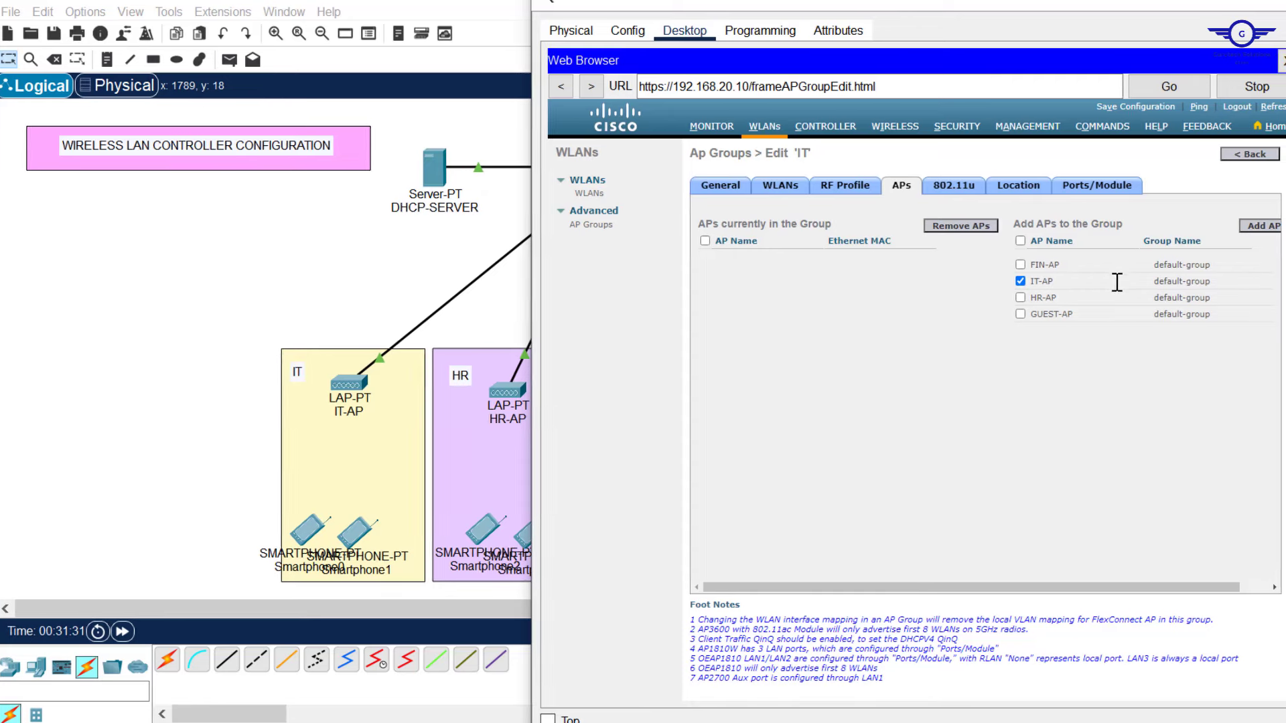
left_click(1245, 227)
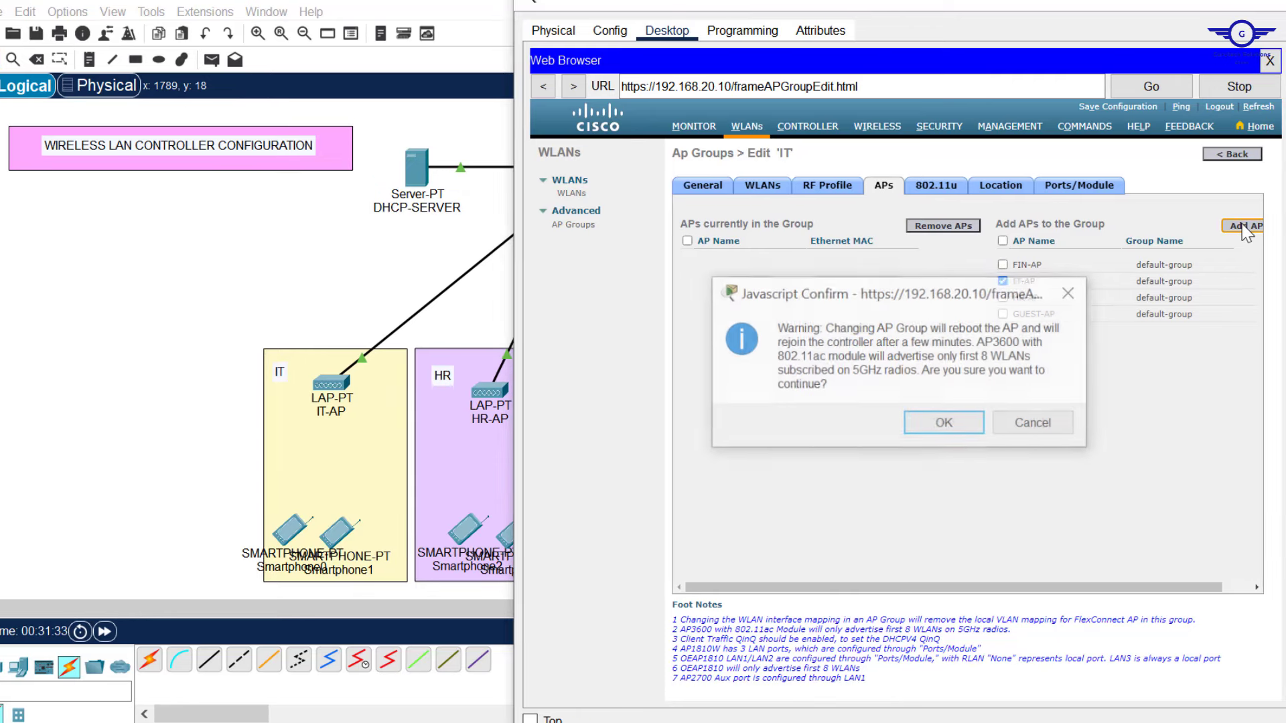
left_click(945, 427)
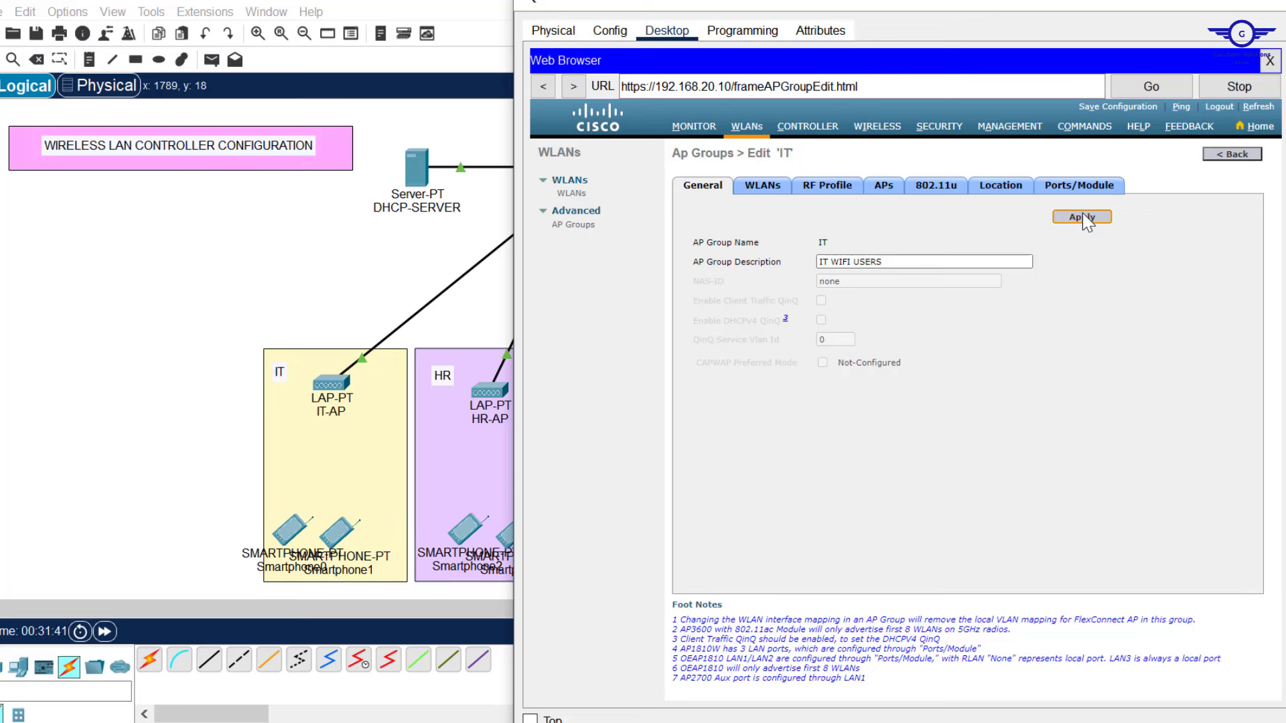
left_click(574, 228)
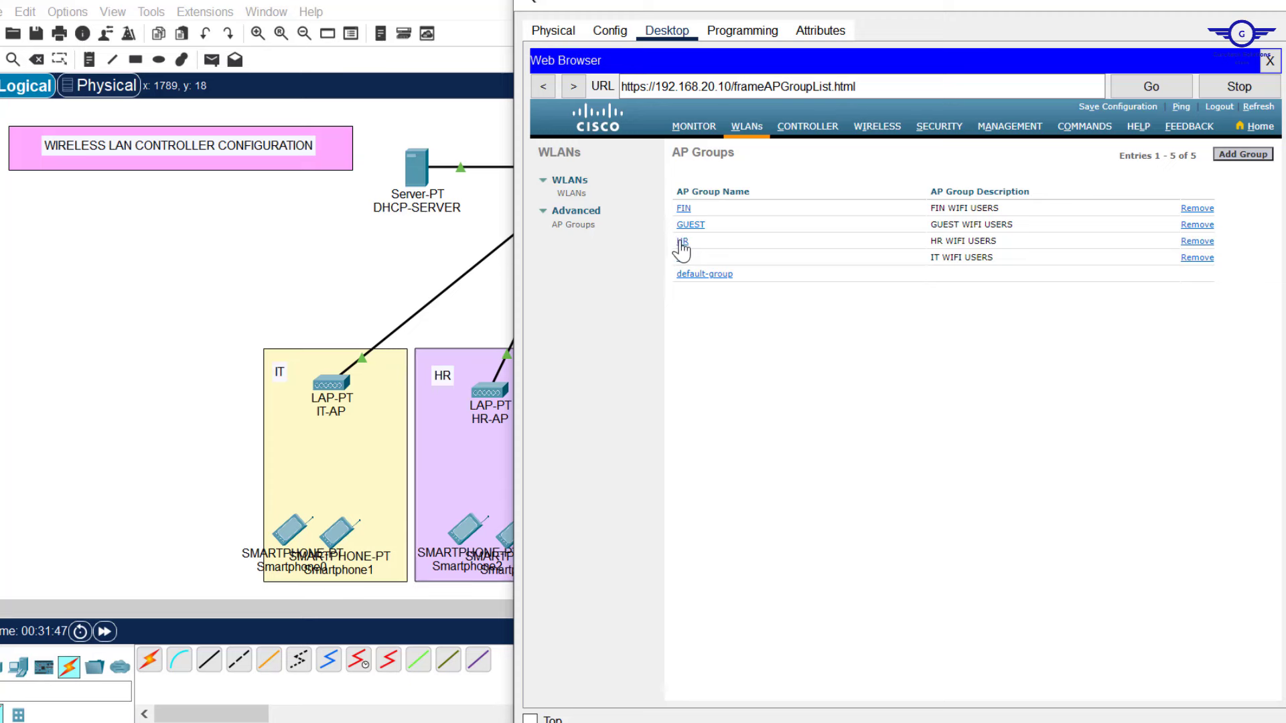
Map WLAN HR(2) to the HR AP group and verify it in the WLAN list.
left_click(681, 242)
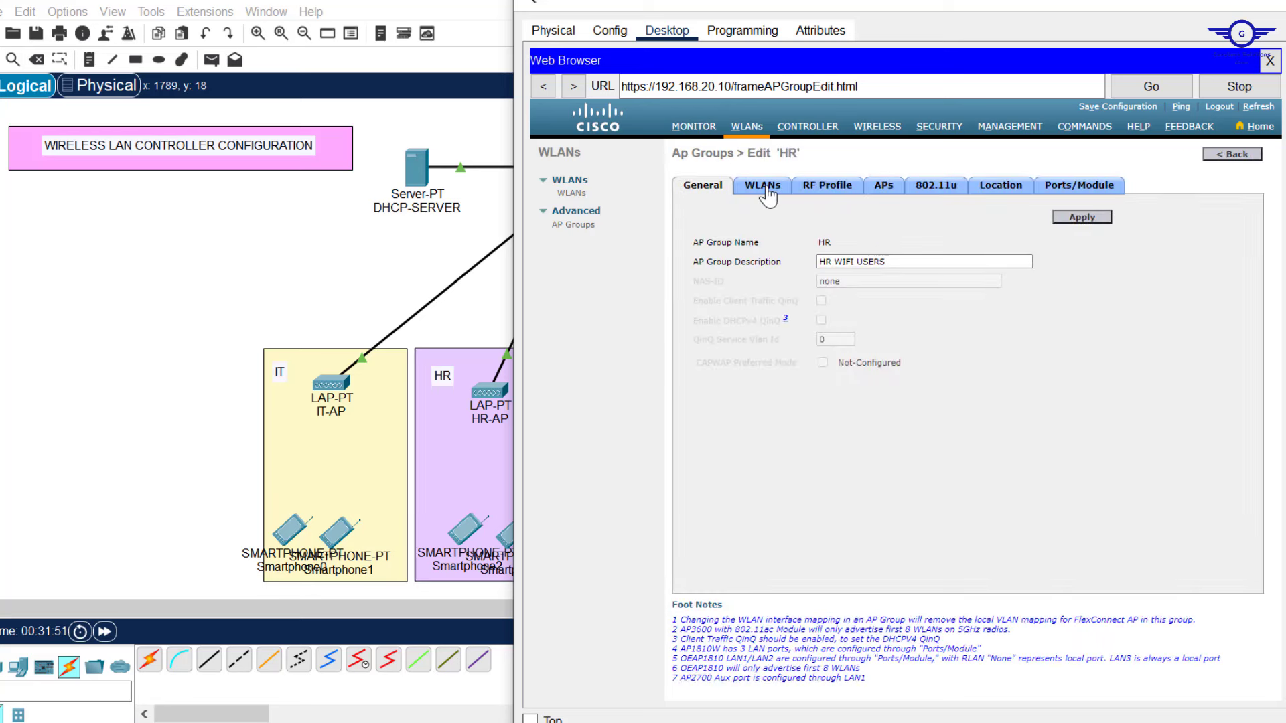
left_click(767, 195)
left_click(1171, 219)
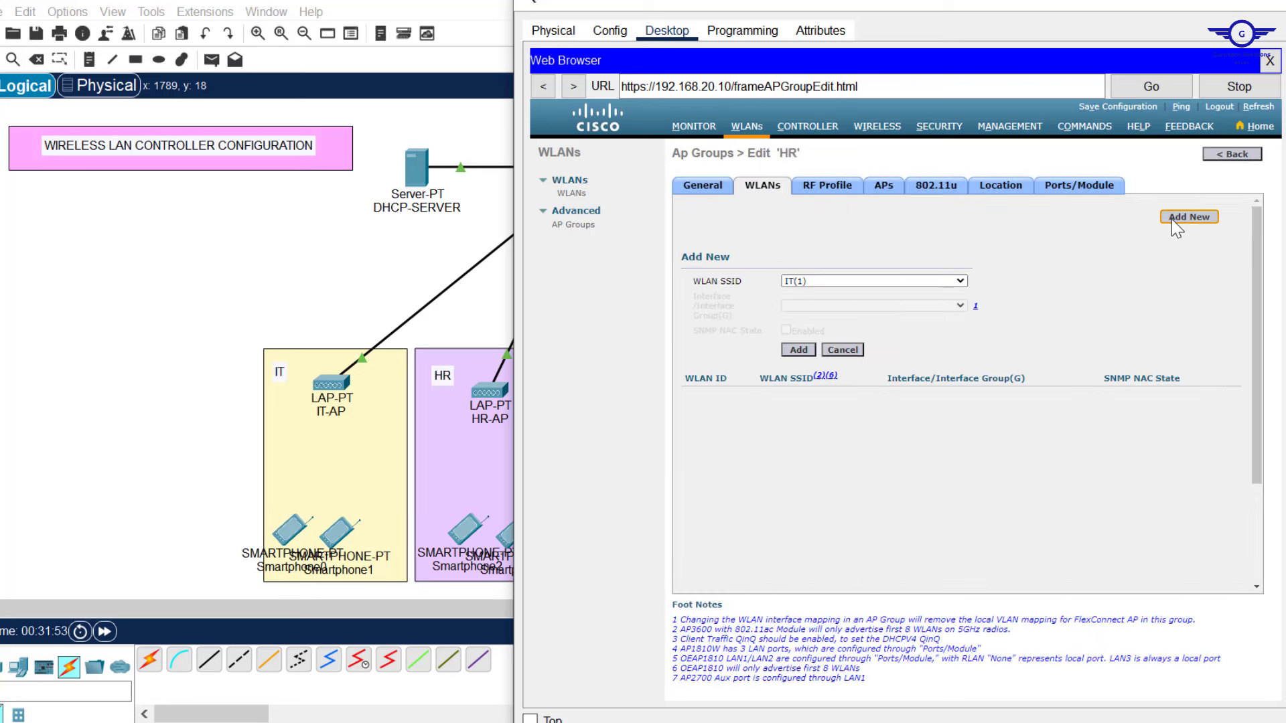
left_click(891, 289)
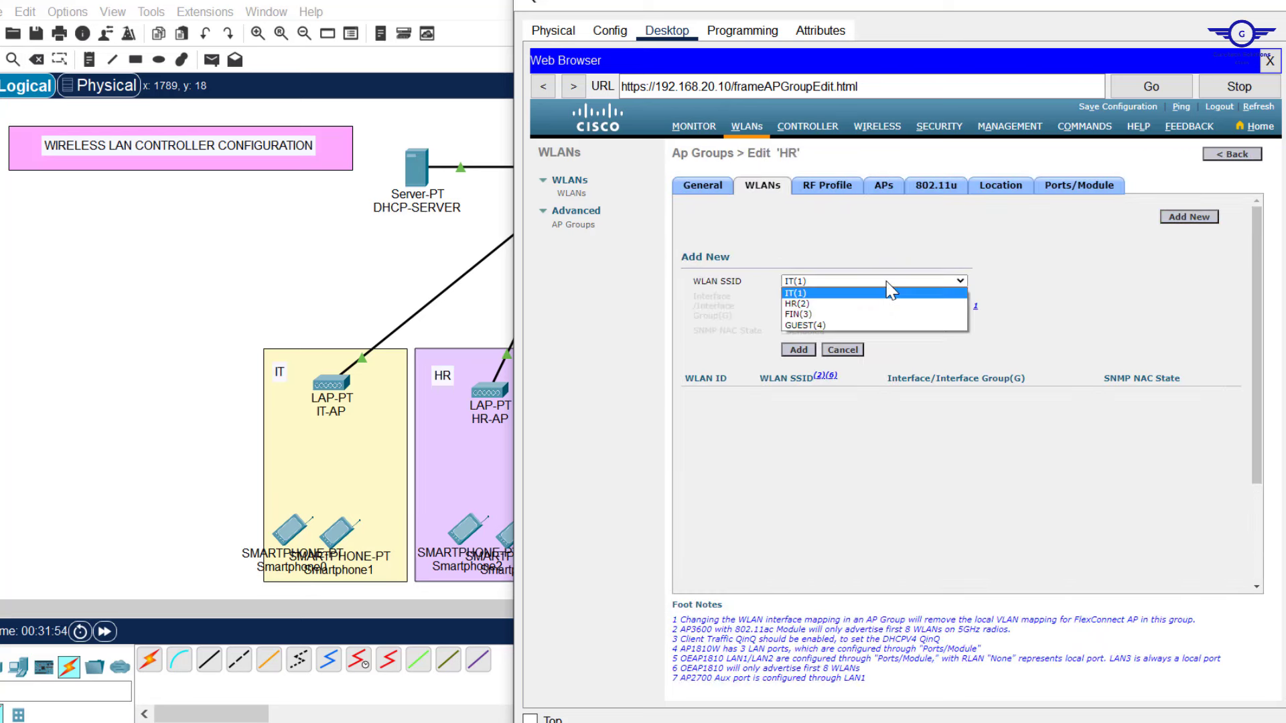
left_click(809, 303)
left_click(798, 350)
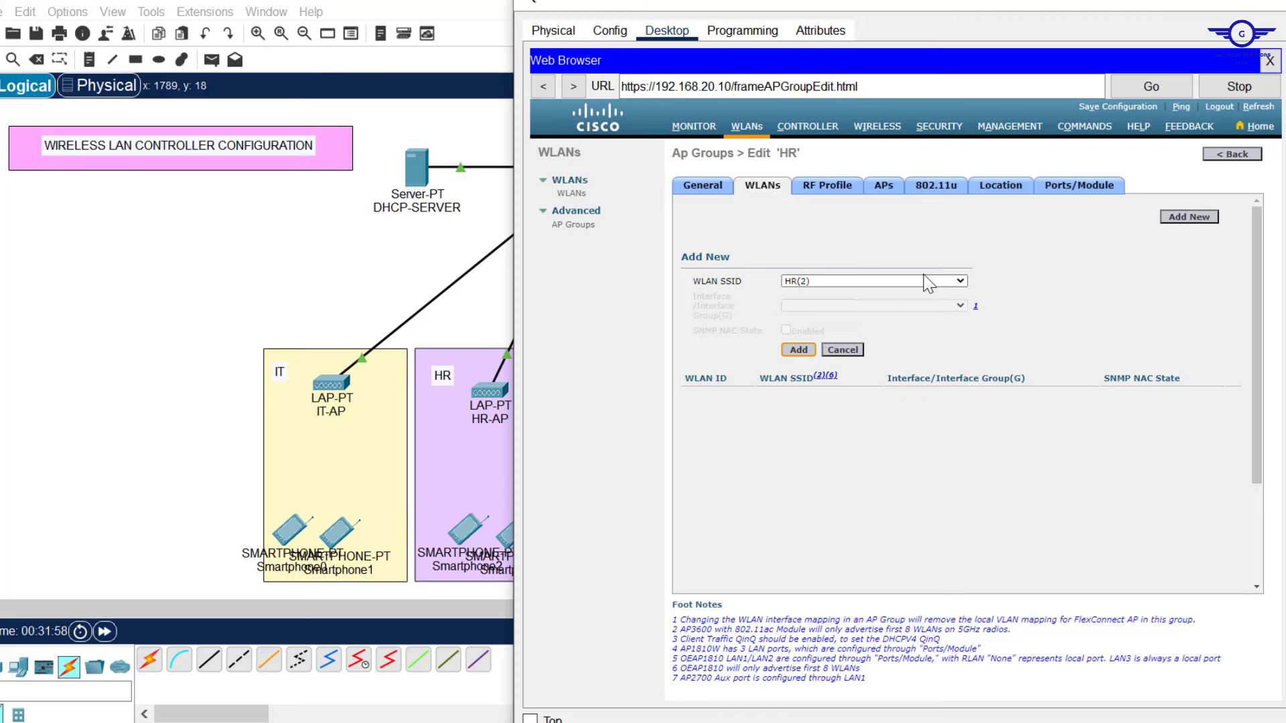
left_click(762, 187)
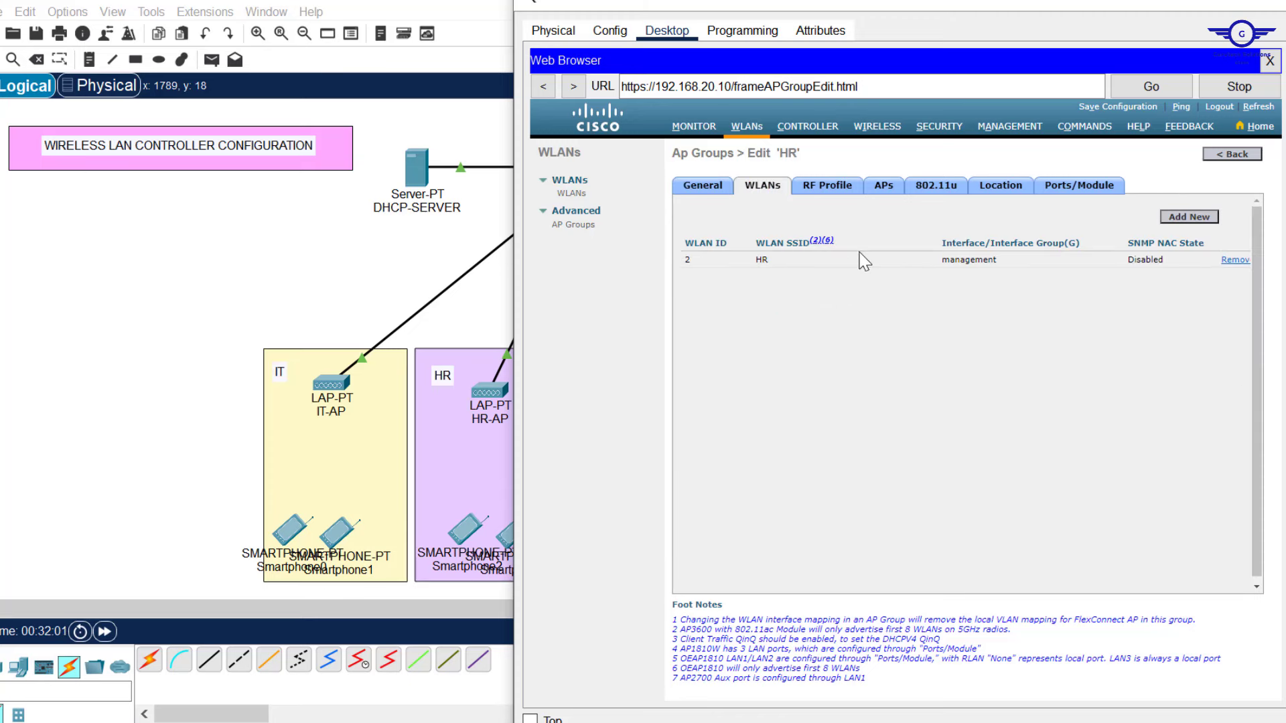
Add HR-AP to the HR group, apply, and return to the AP Groups list.
left_click(884, 188)
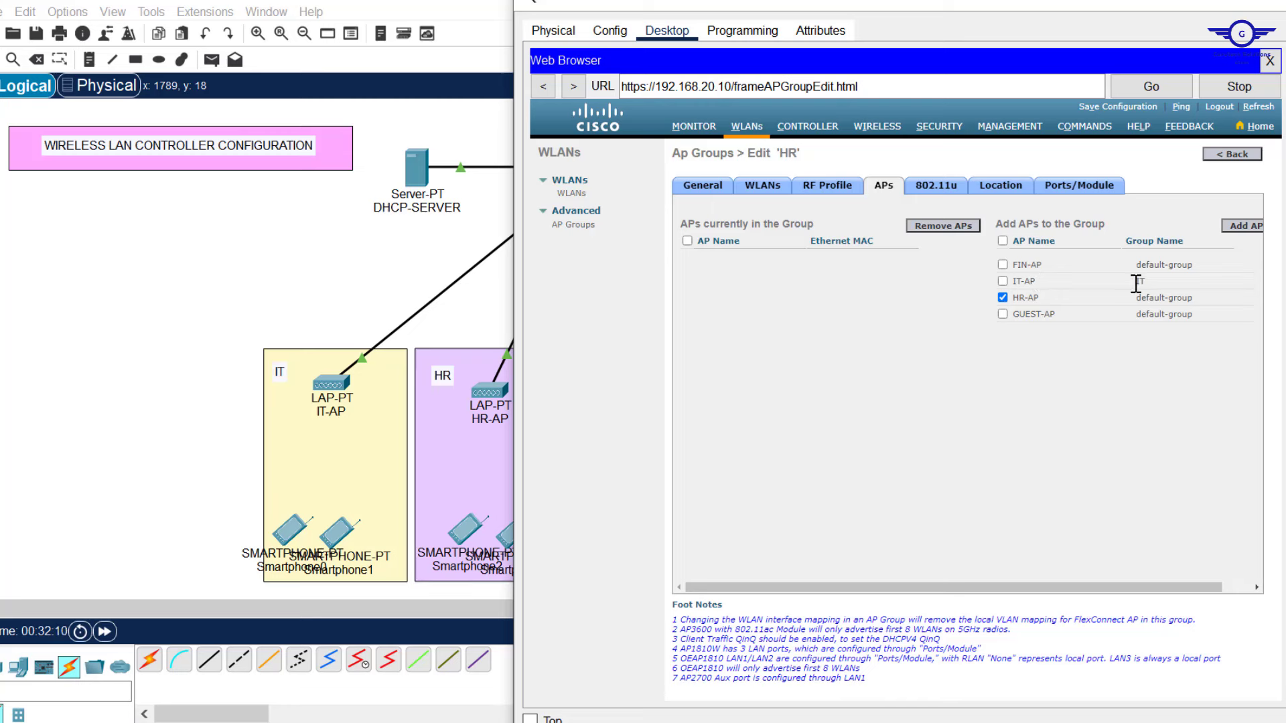
left_click(1240, 228)
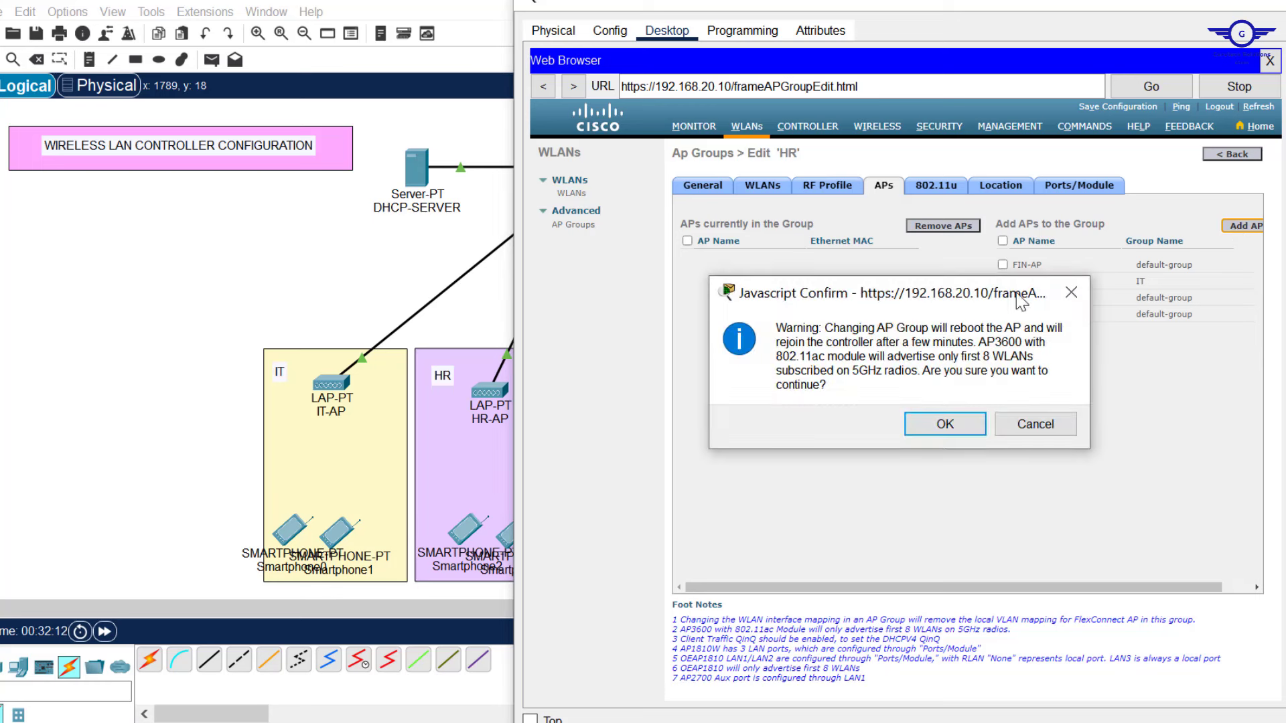
left_click(959, 420)
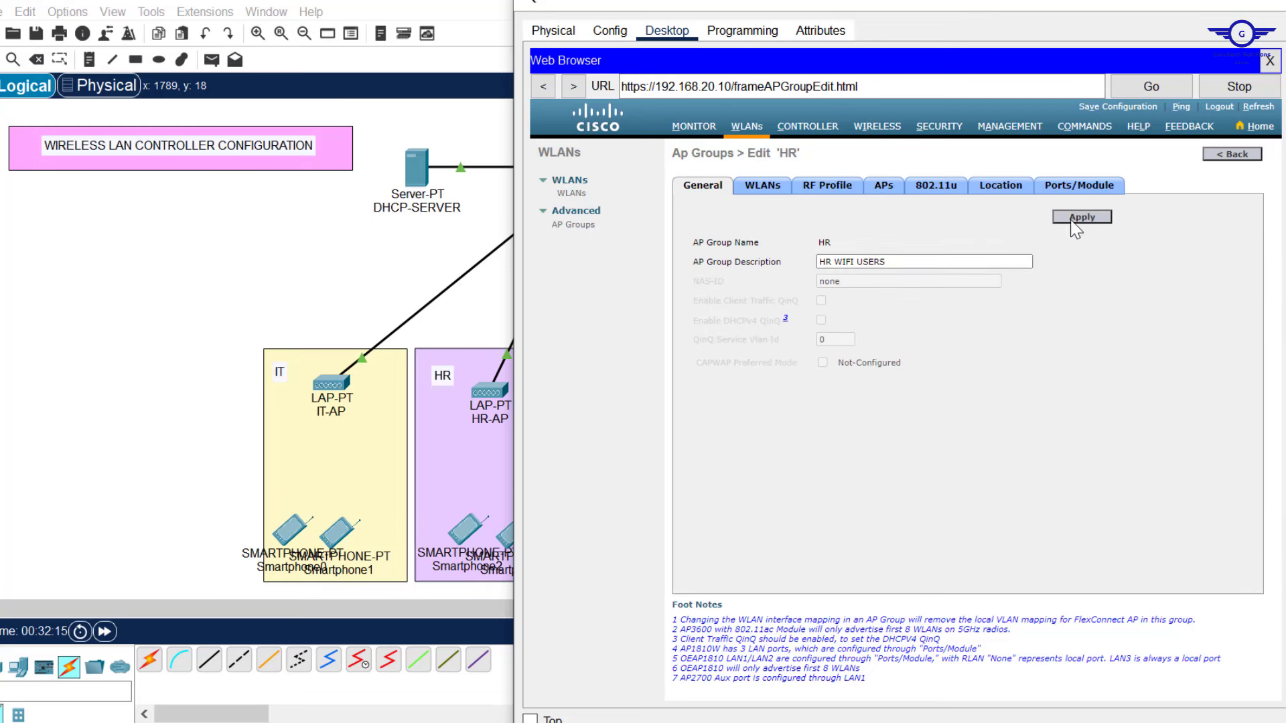
left_click(1072, 220)
left_click(589, 228)
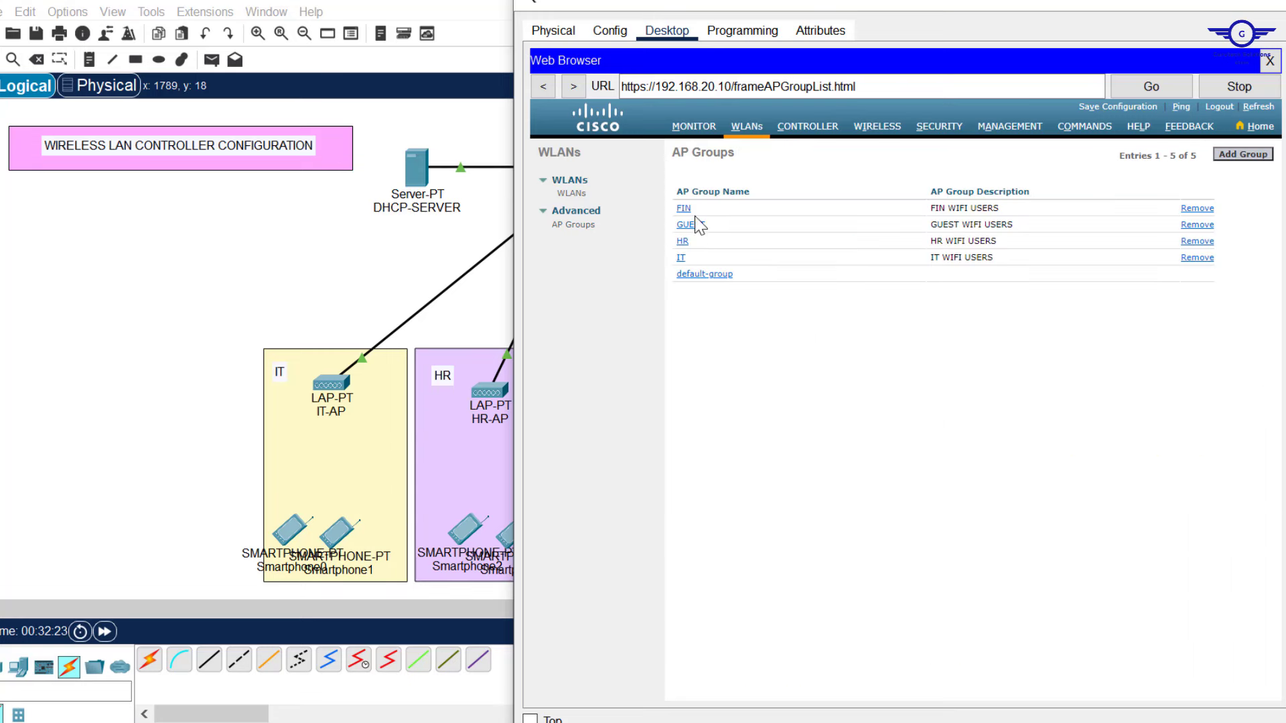
Add FIN-AP to the FIN AP group and return to the group list.
left_click(684, 209)
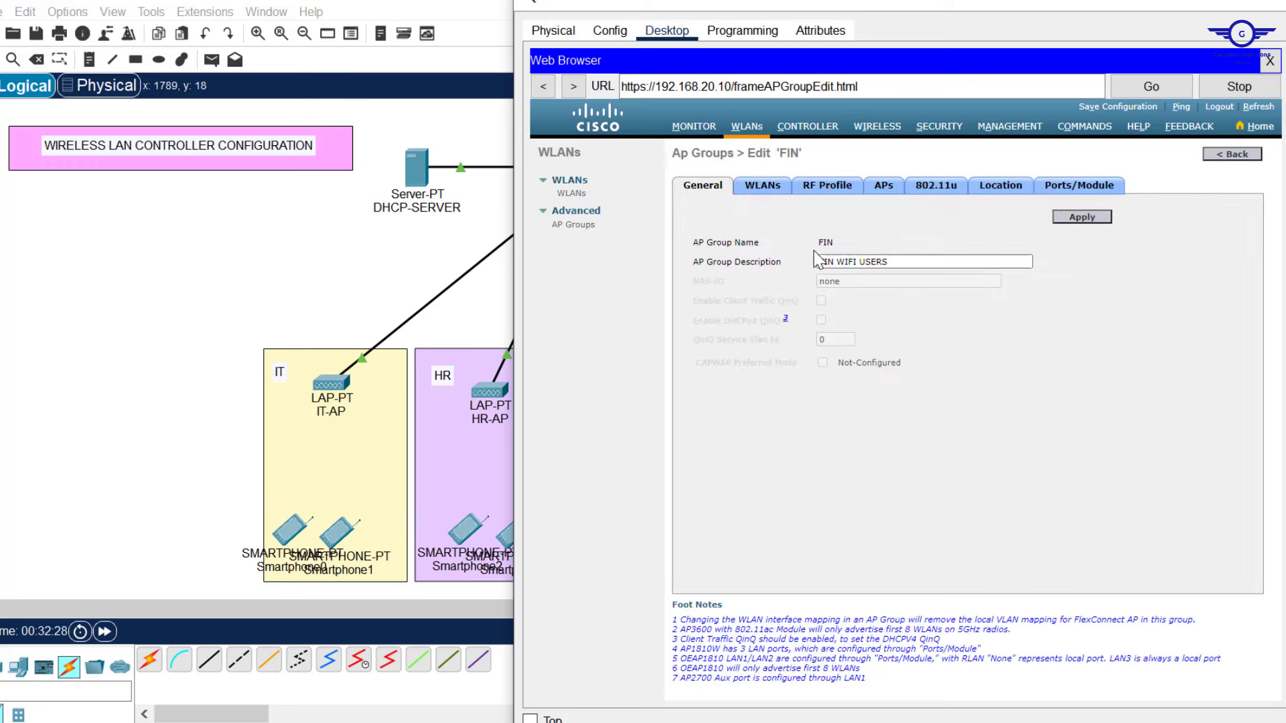
left_click(763, 189)
left_click(883, 186)
left_click(1003, 263)
left_click(1246, 221)
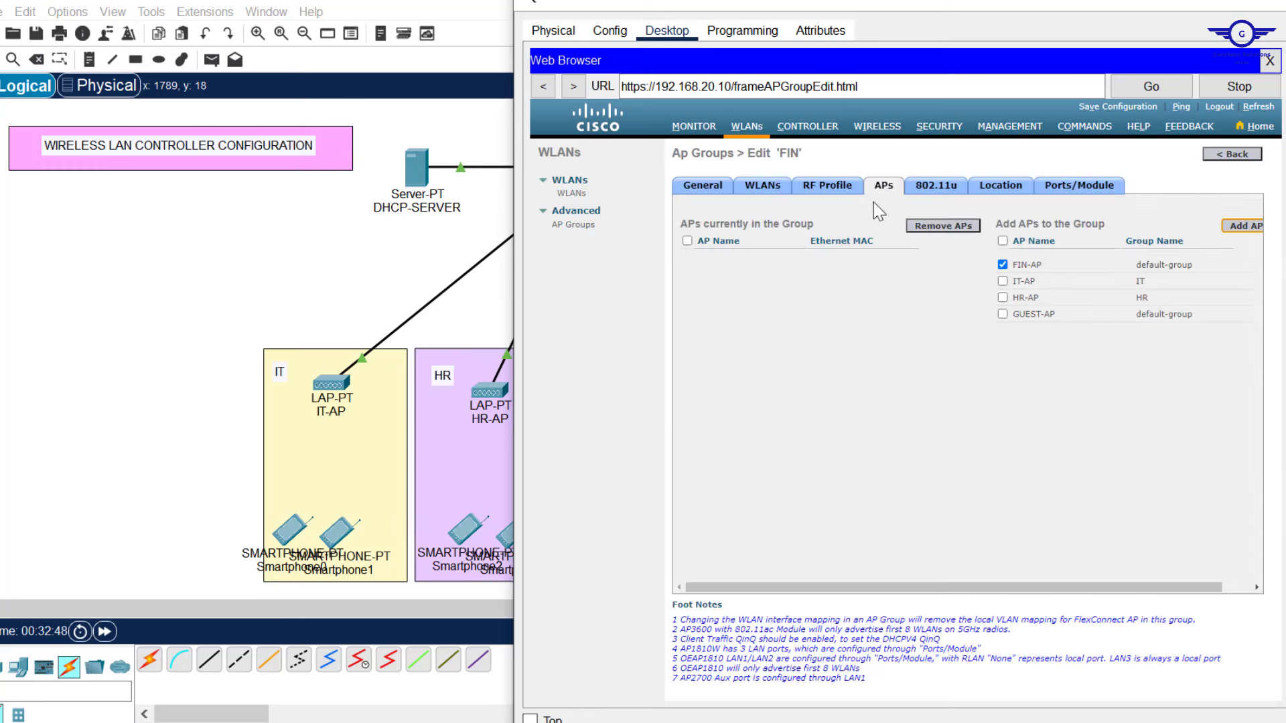
left_click(684, 221)
Map the GUEST WLAN and GUEST-AP to the GUEST group, apply, and close MGMT-PC.
left_click(763, 185)
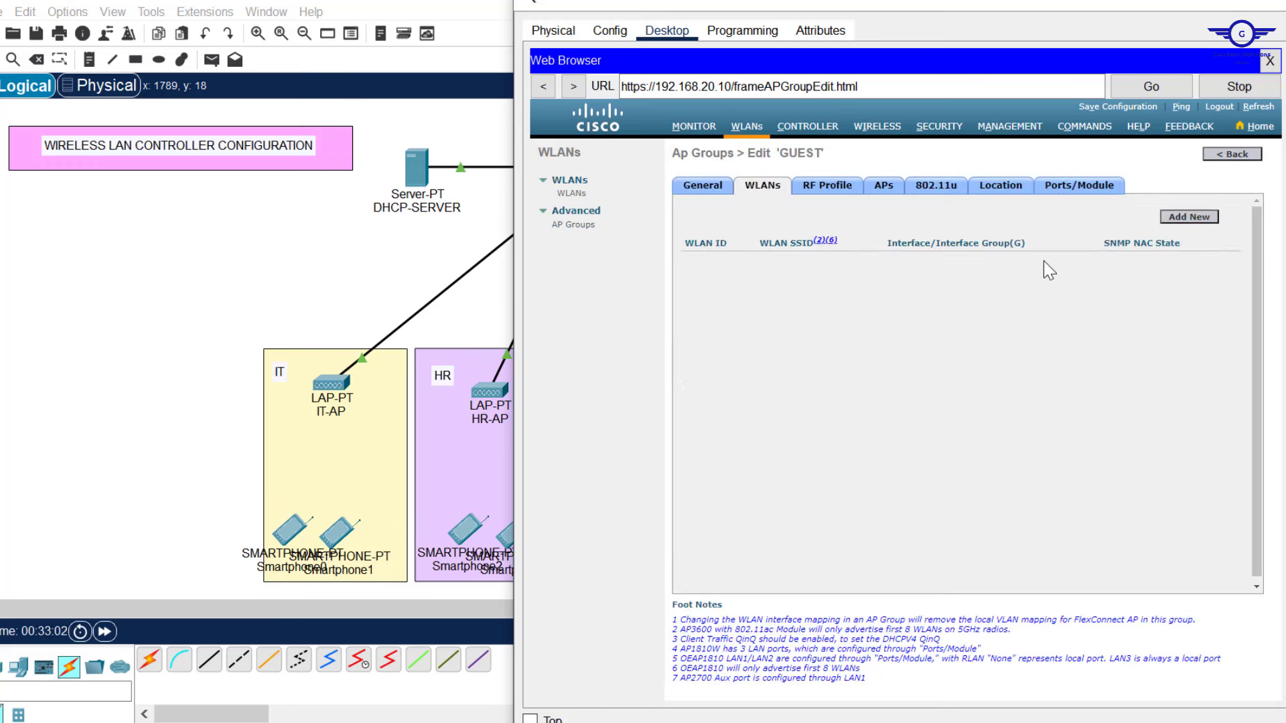
left_click(1189, 217)
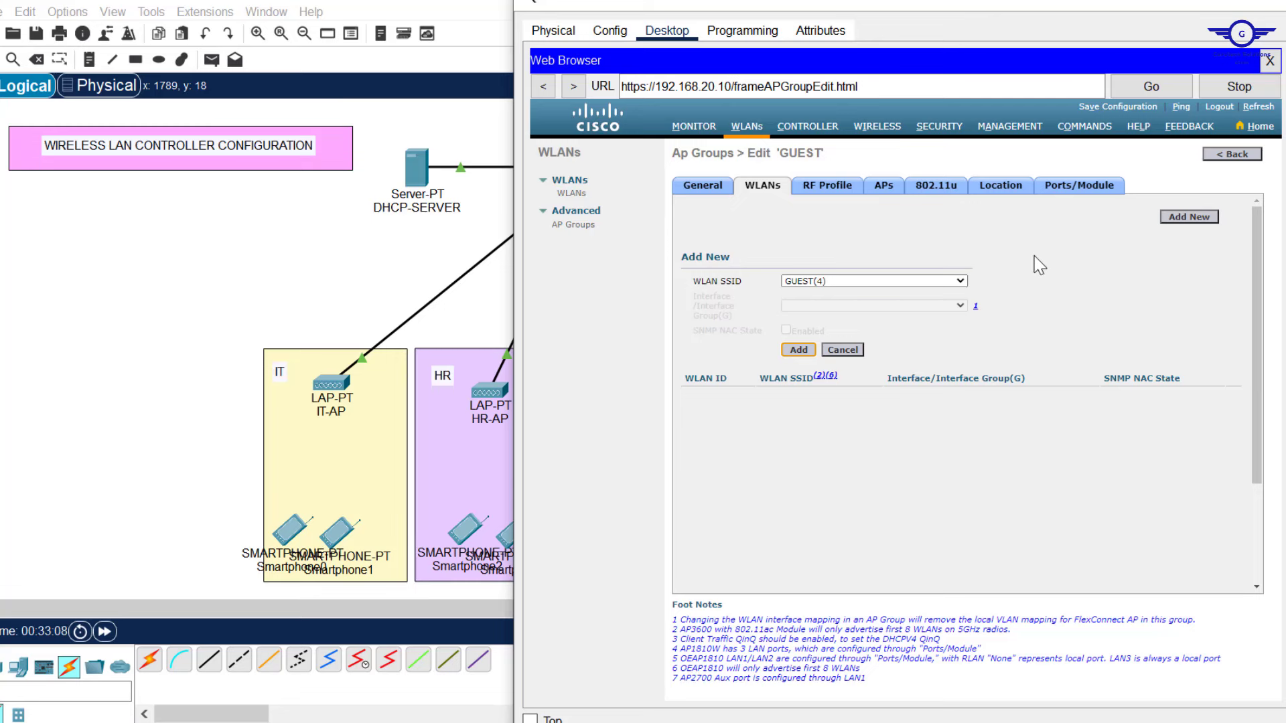
left_click(891, 193)
left_click(891, 194)
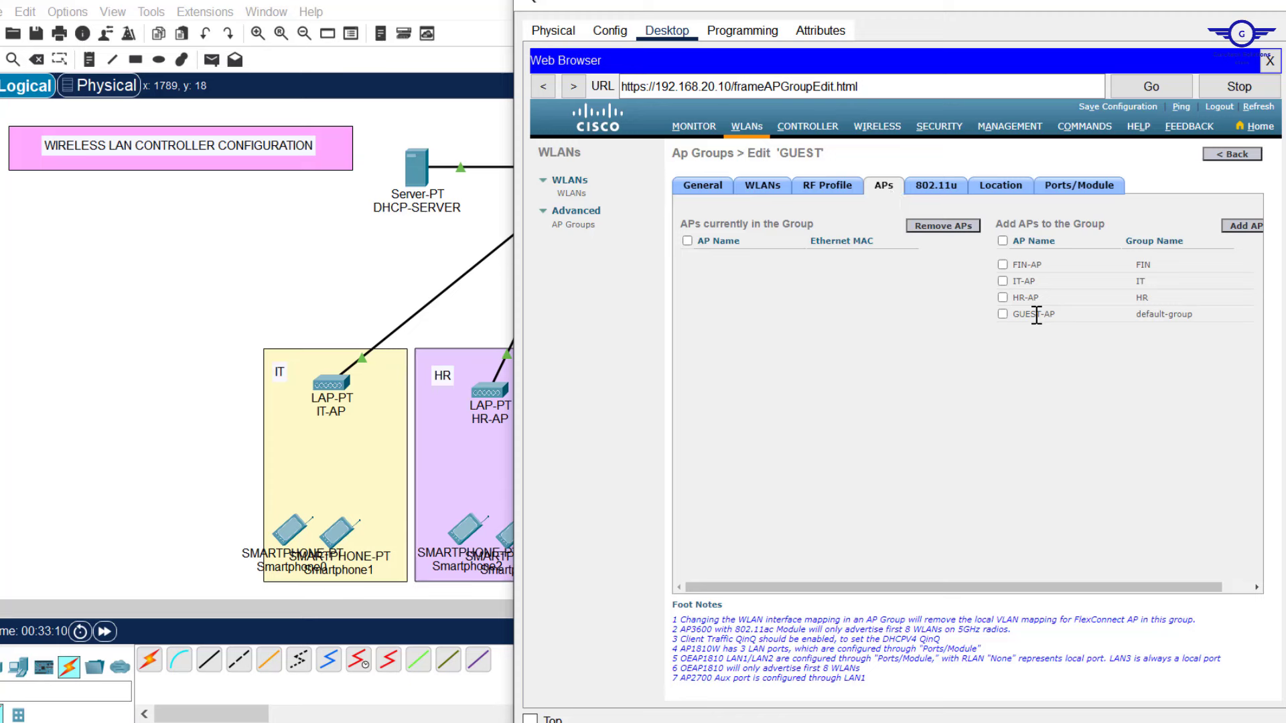
left_click(1002, 314)
left_click(1245, 228)
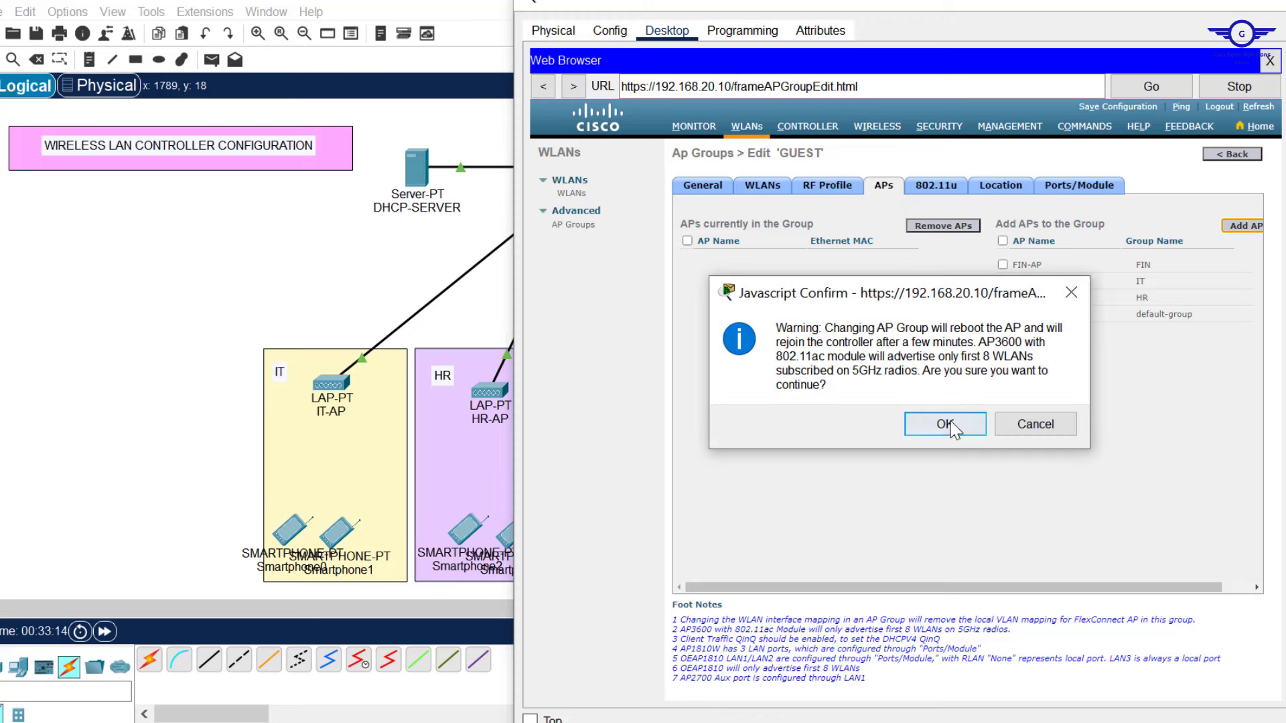
left_click(945, 424)
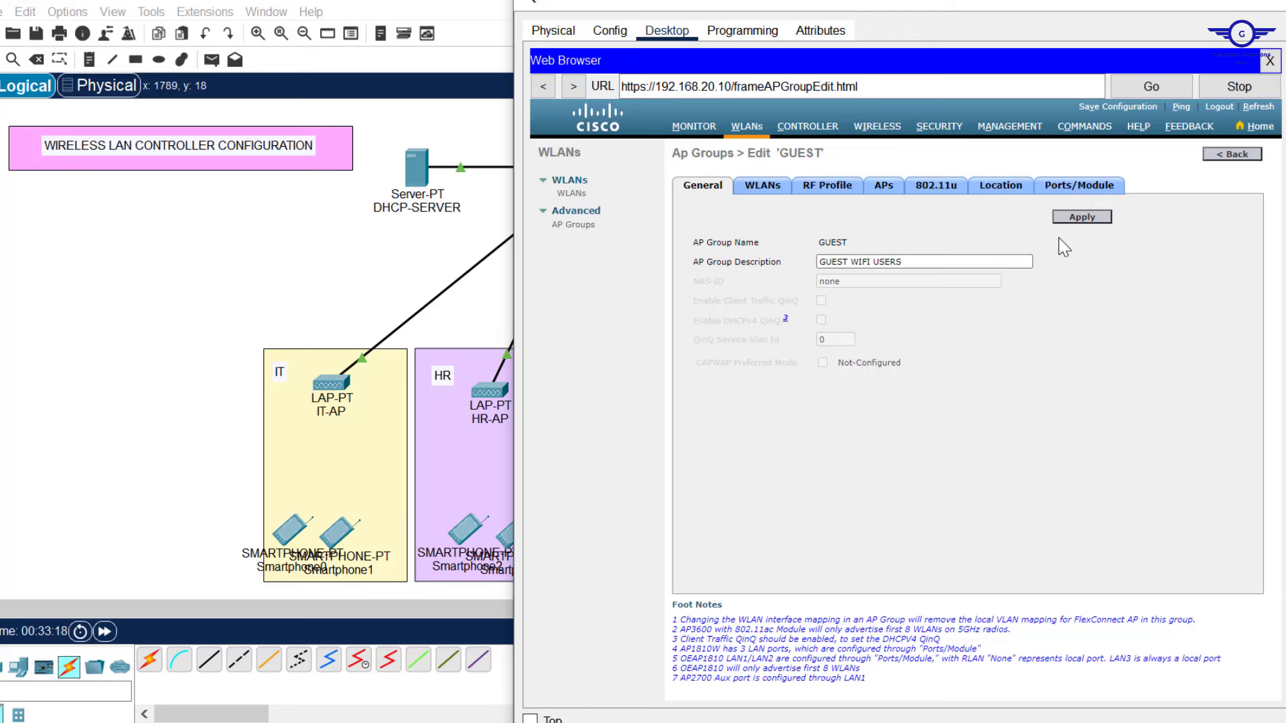
left_click(1073, 223)
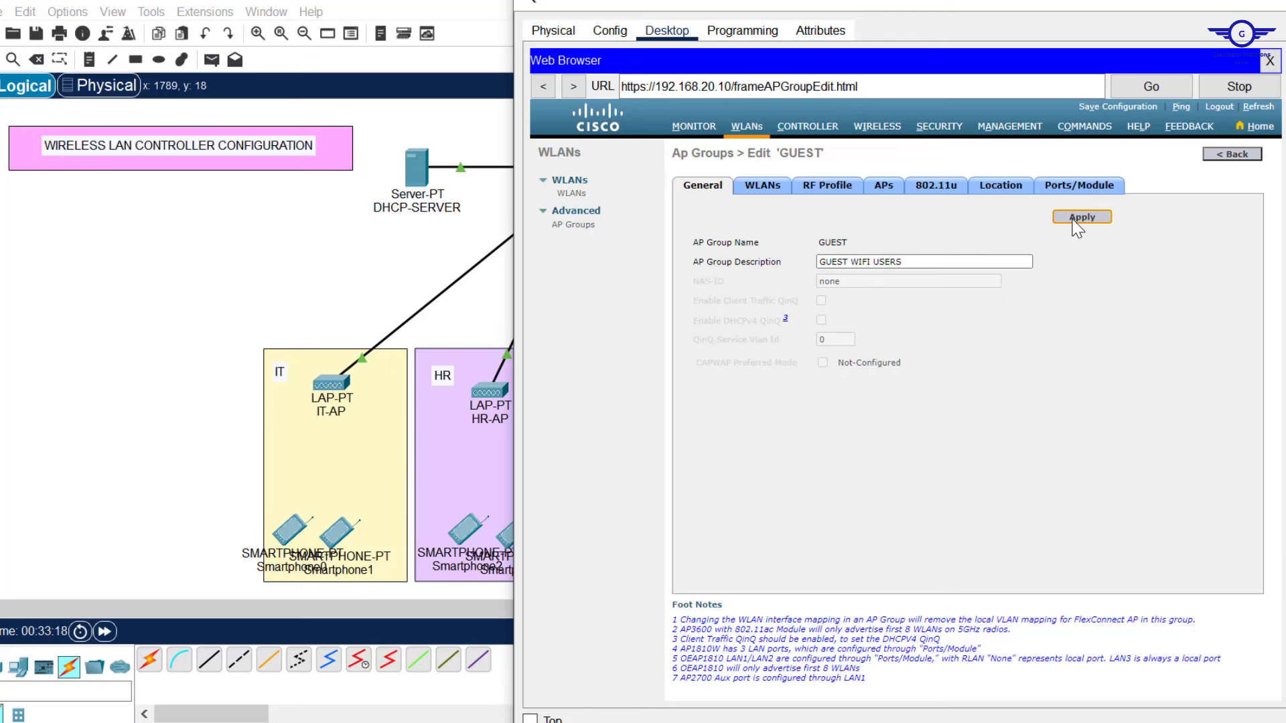
left_click(1169, 8)
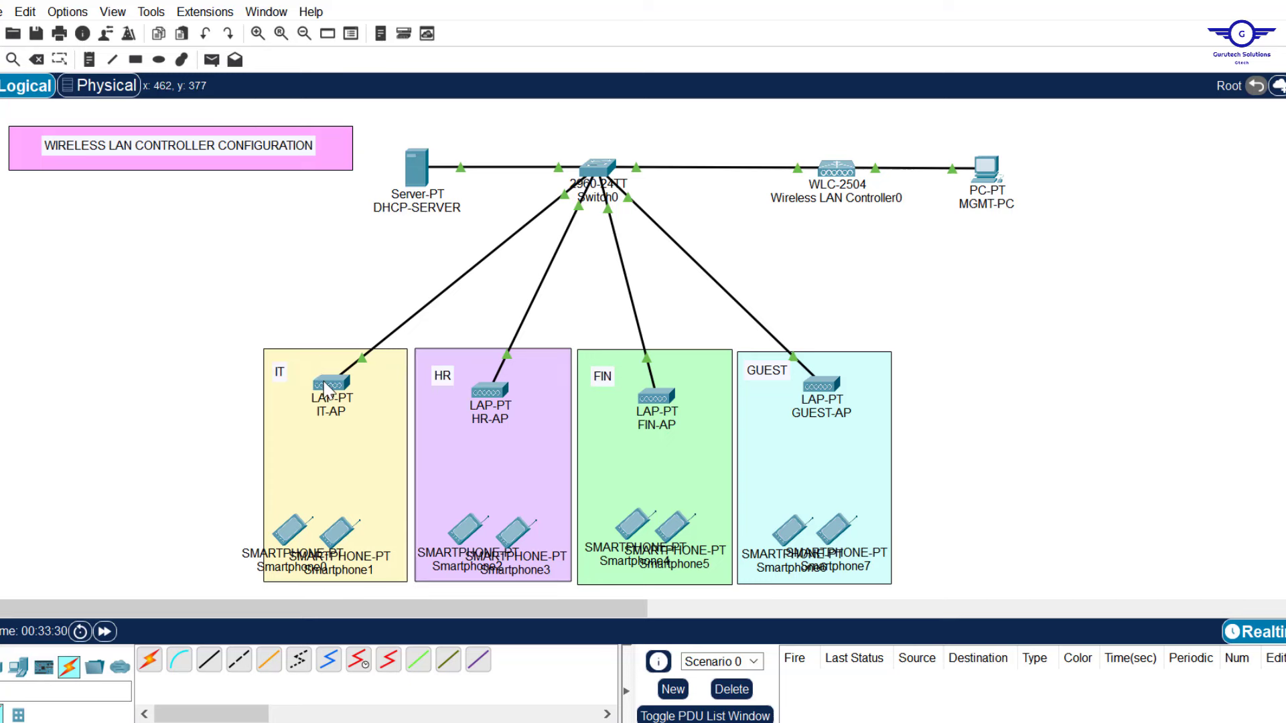
mouse_move(324, 384)
mouse_move(491, 400)
mouse_move(655, 400)
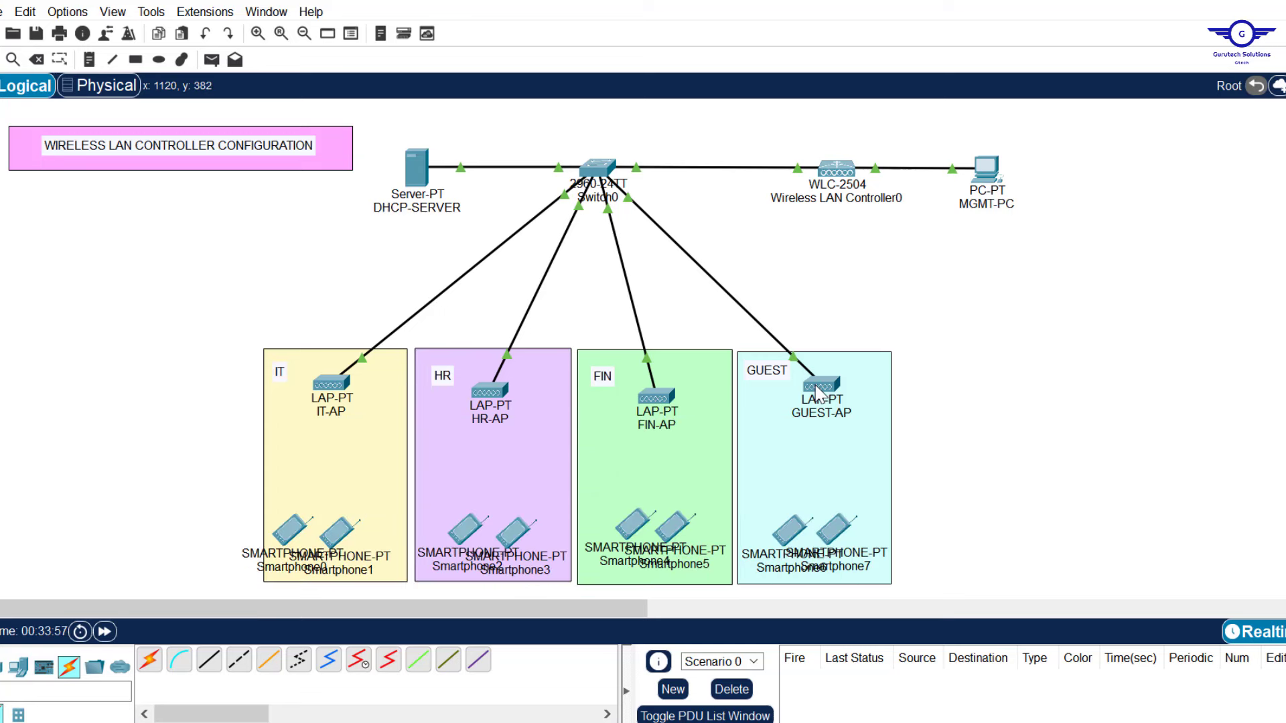
mouse_move(818, 395)
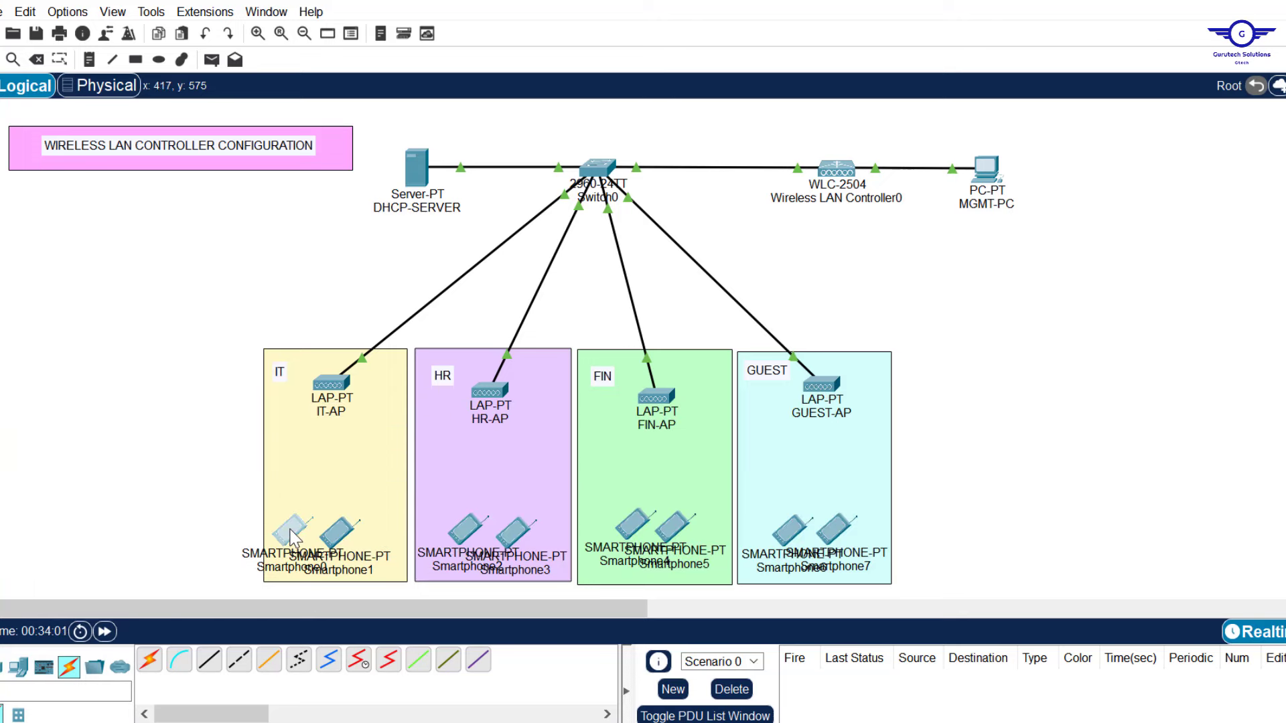
On Smartphone0's Wireless0, clear the Default SSID and set WPA2-PSK with the network passphrase.
left_click(294, 536)
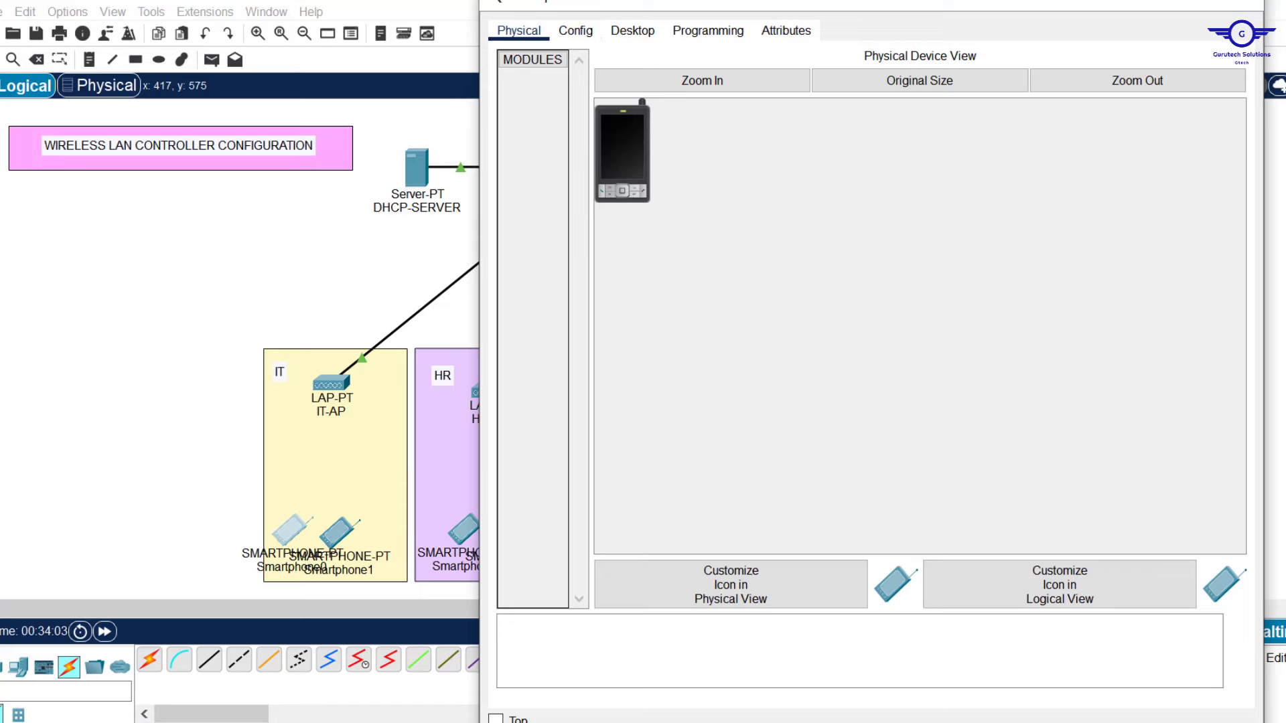
left_click_drag(676, 5, 674, 169)
left_click(576, 205)
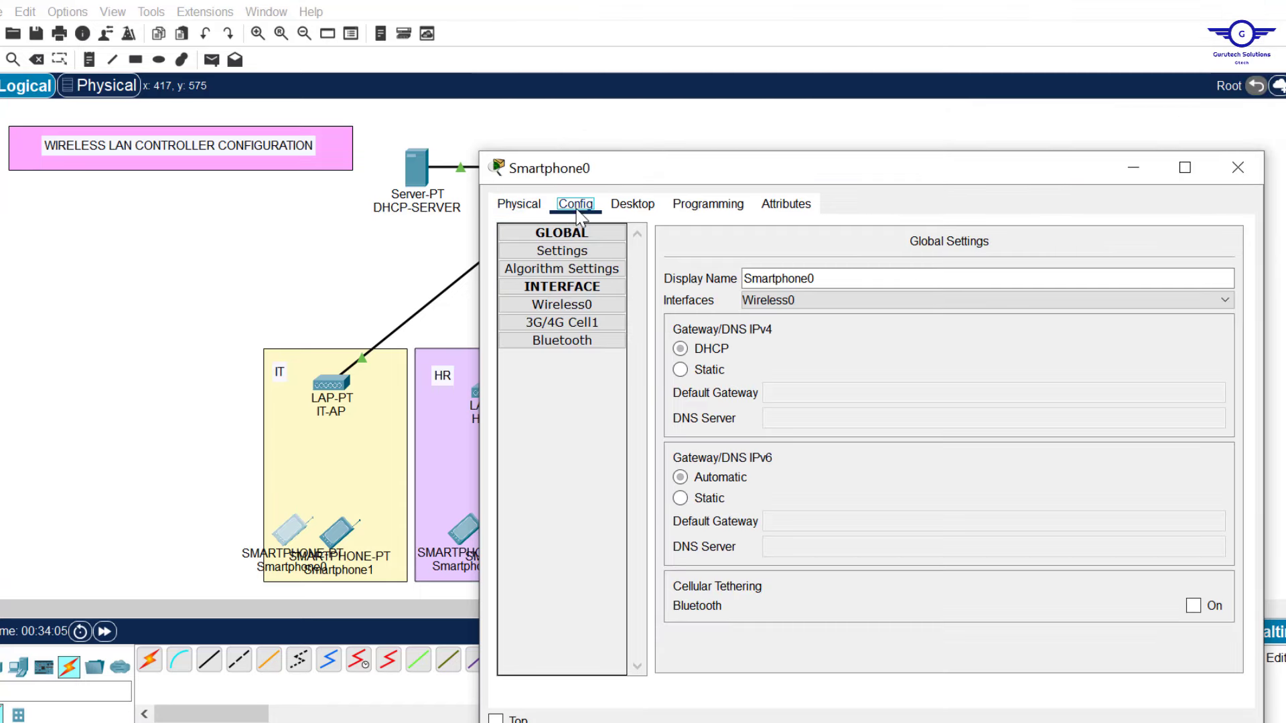
left_click(589, 304)
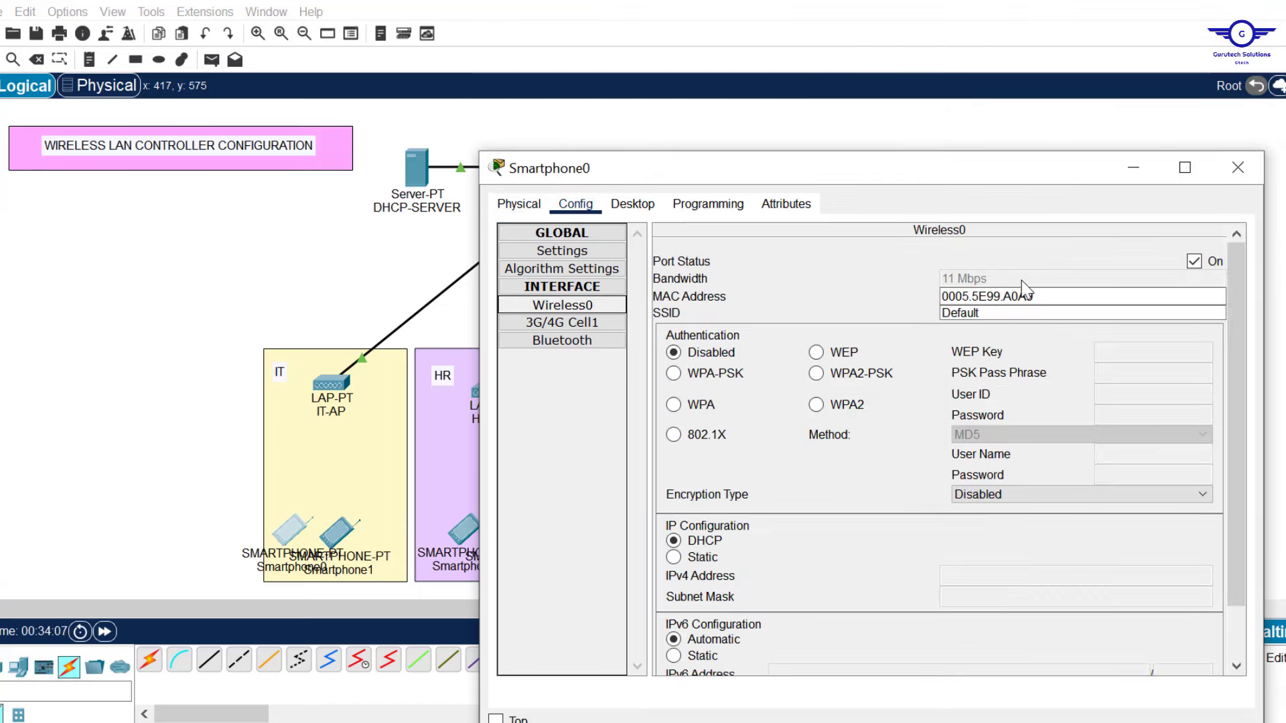
left_click_drag(984, 313, 895, 307)
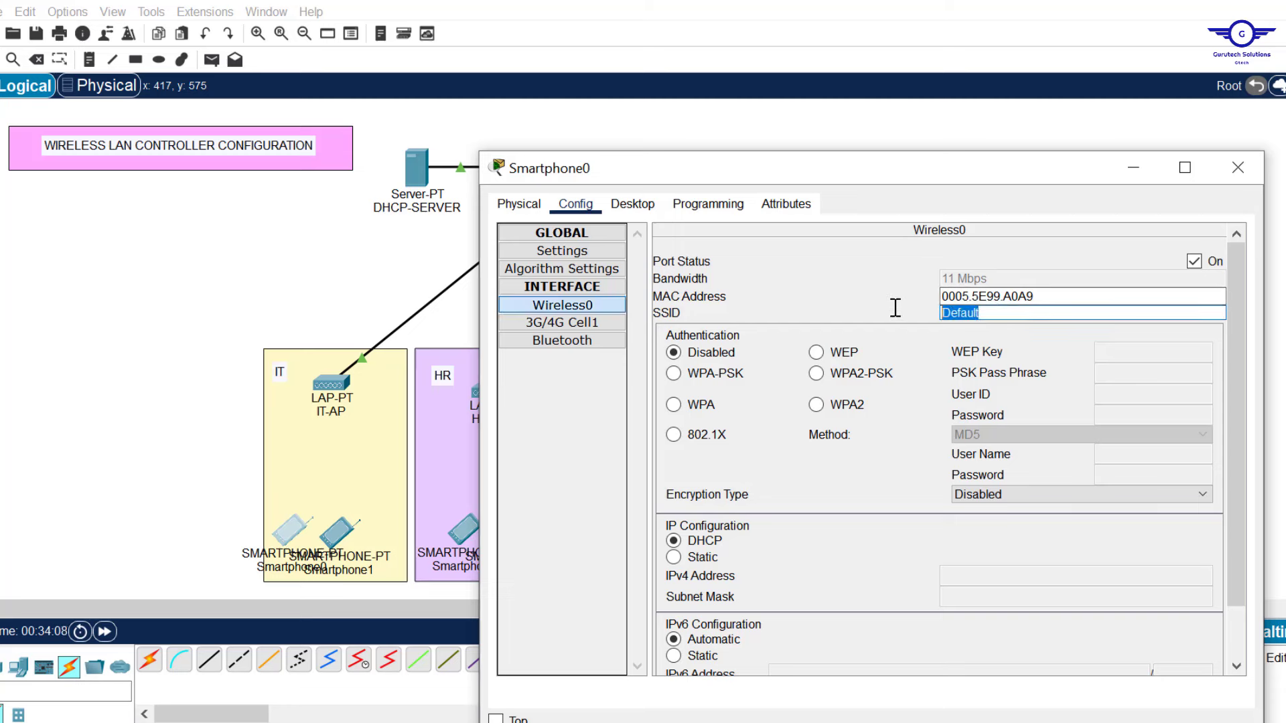
key("BackSpace")
left_click(815, 373)
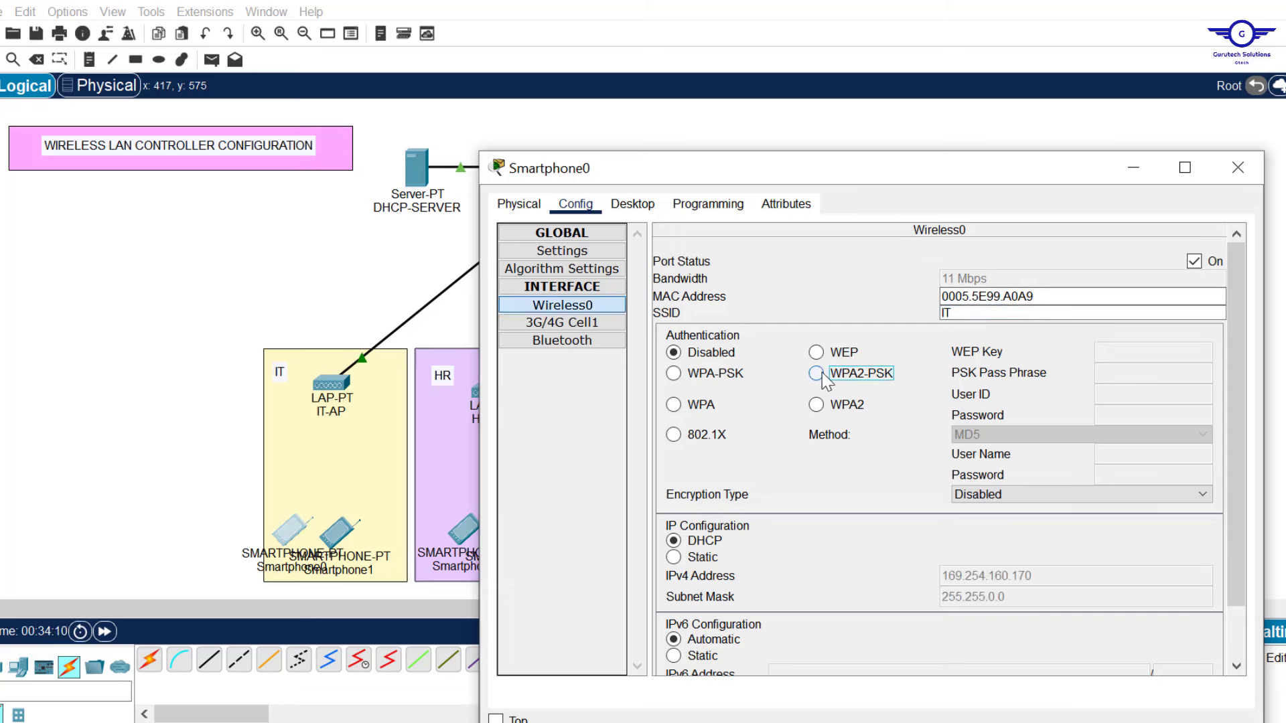
left_click(1112, 368)
key("Caps_Lock")
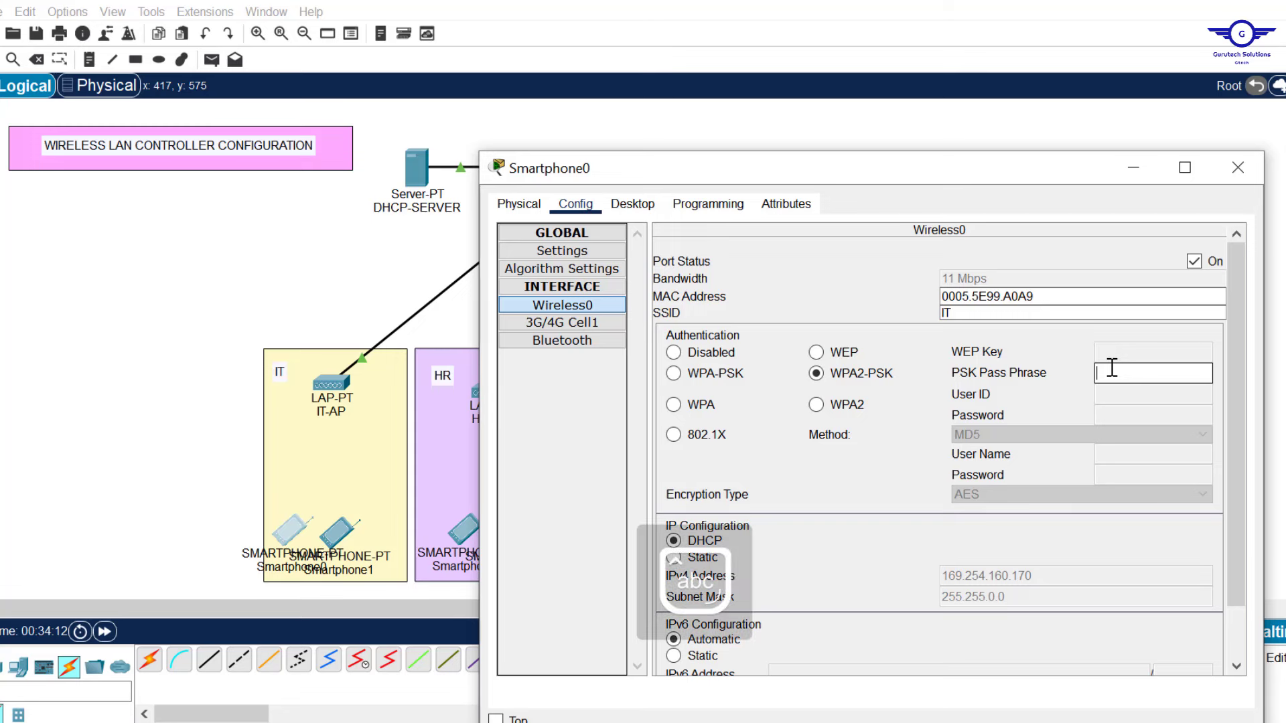
type("Gtech123")
left_click(1238, 168)
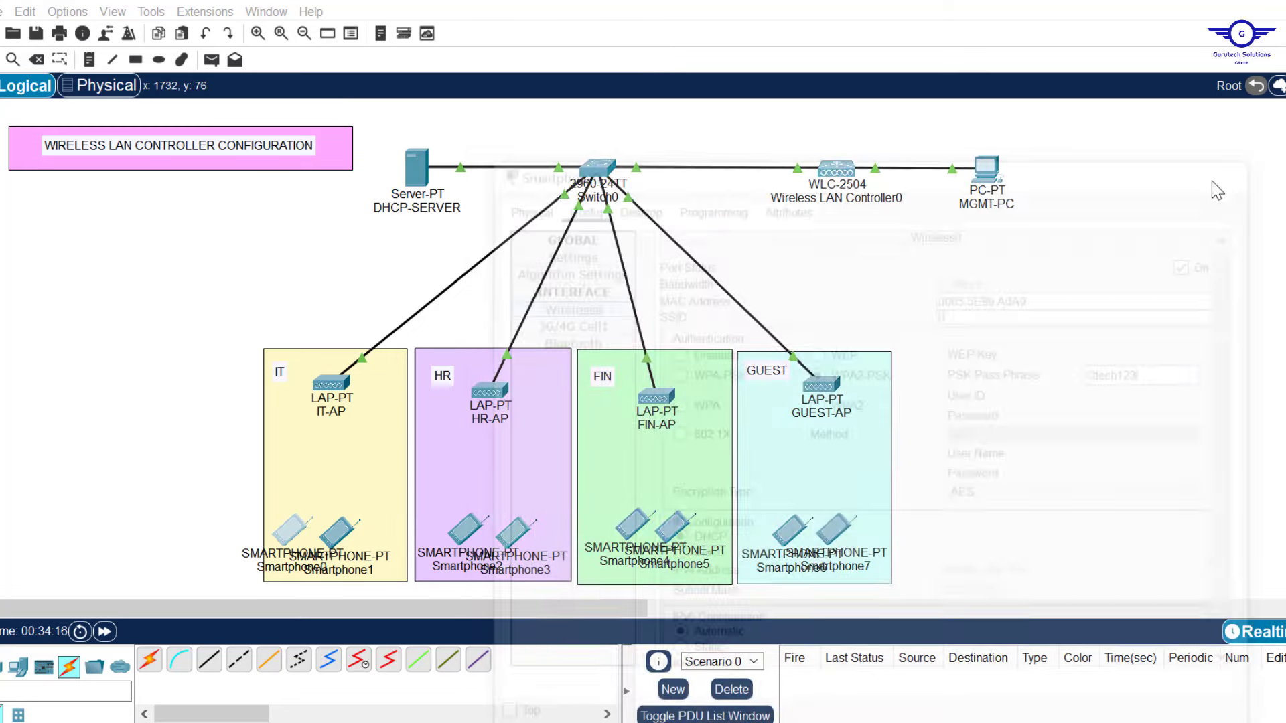
Open Smartphone2's Wireless0 settings and check the devices' connection info popups.
left_click(469, 532)
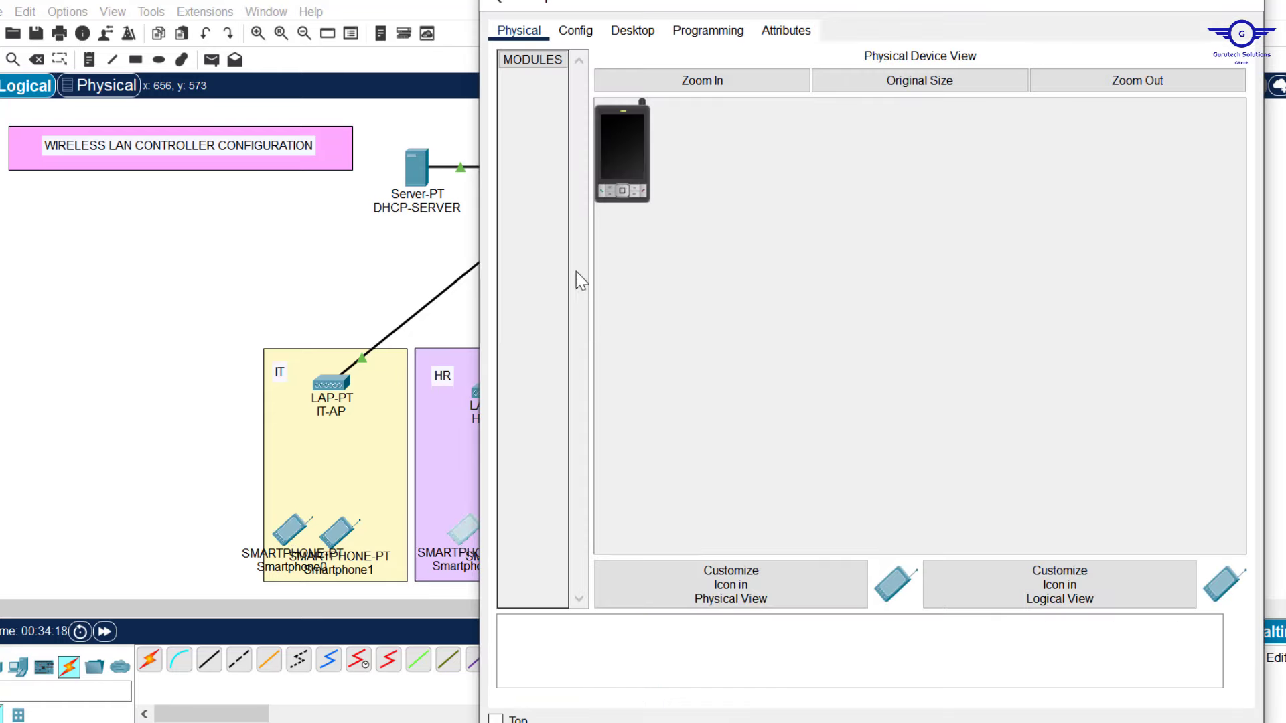
left_click_drag(680, 49, 672, 127)
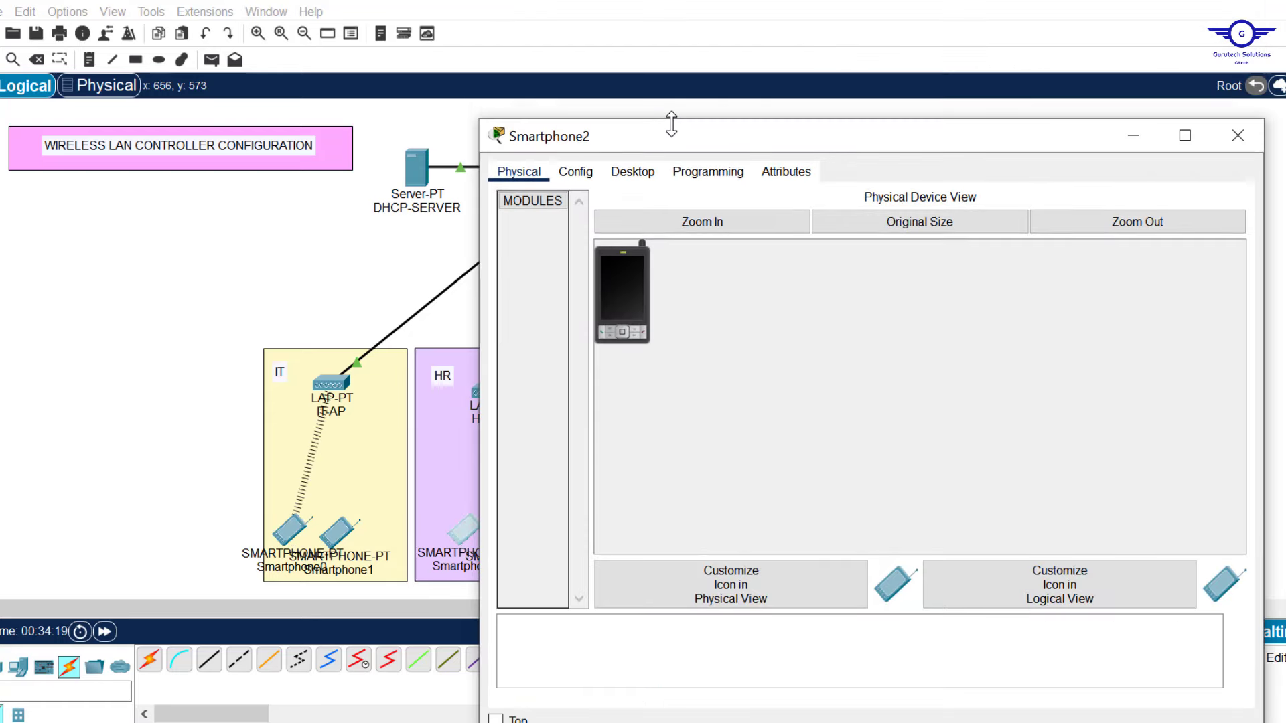
left_click(578, 180)
left_click(562, 277)
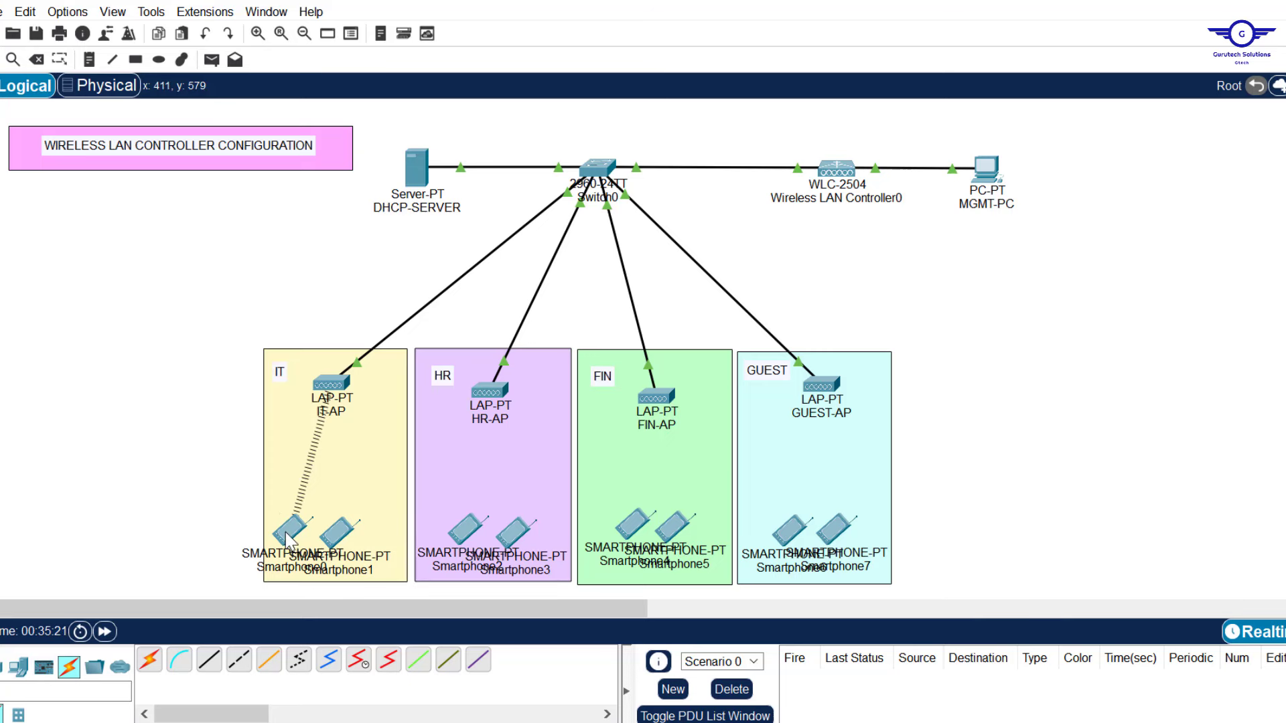
mouse_move(287, 538)
mouse_move(500, 392)
mouse_move(467, 530)
mouse_move(669, 401)
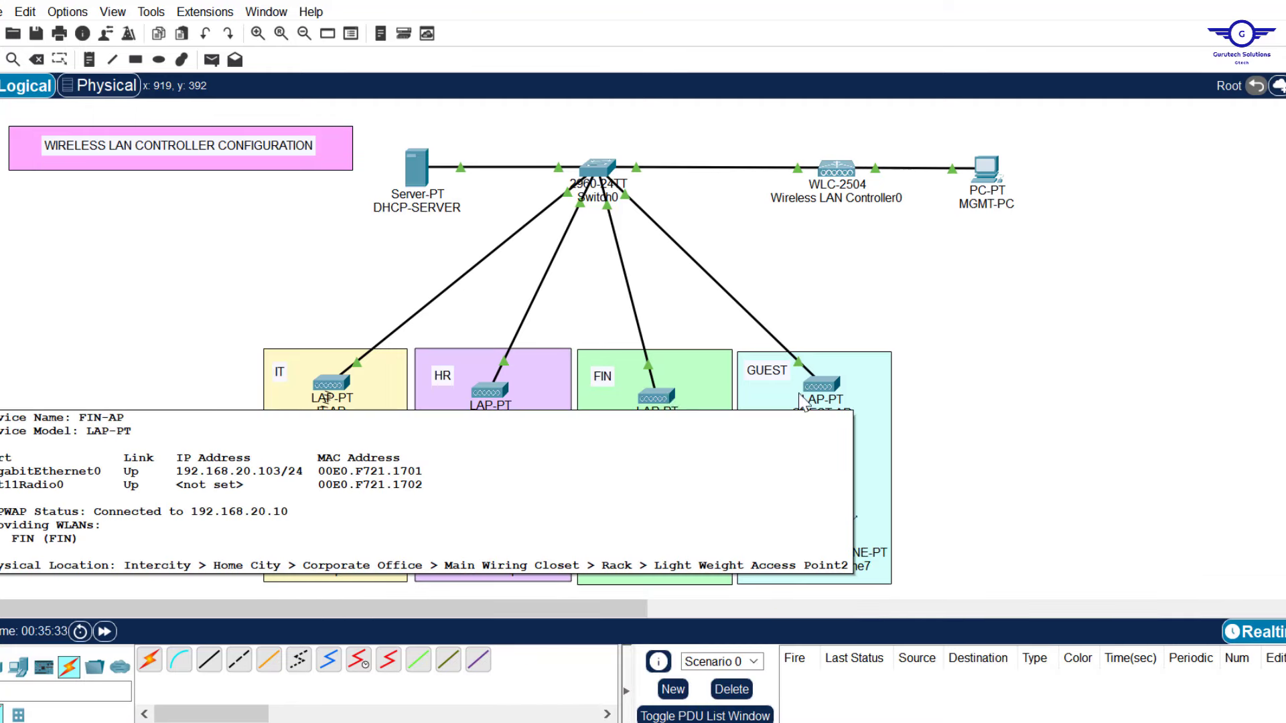
left_click(986, 173)
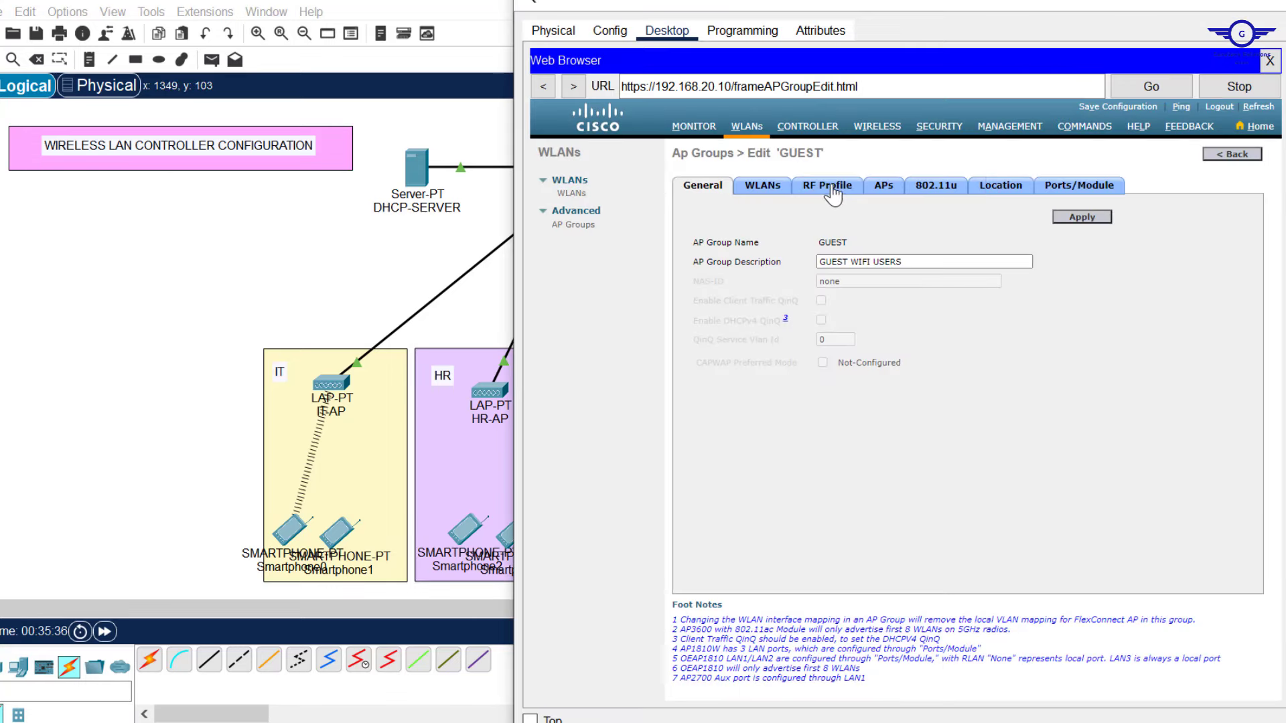
left_click(573, 227)
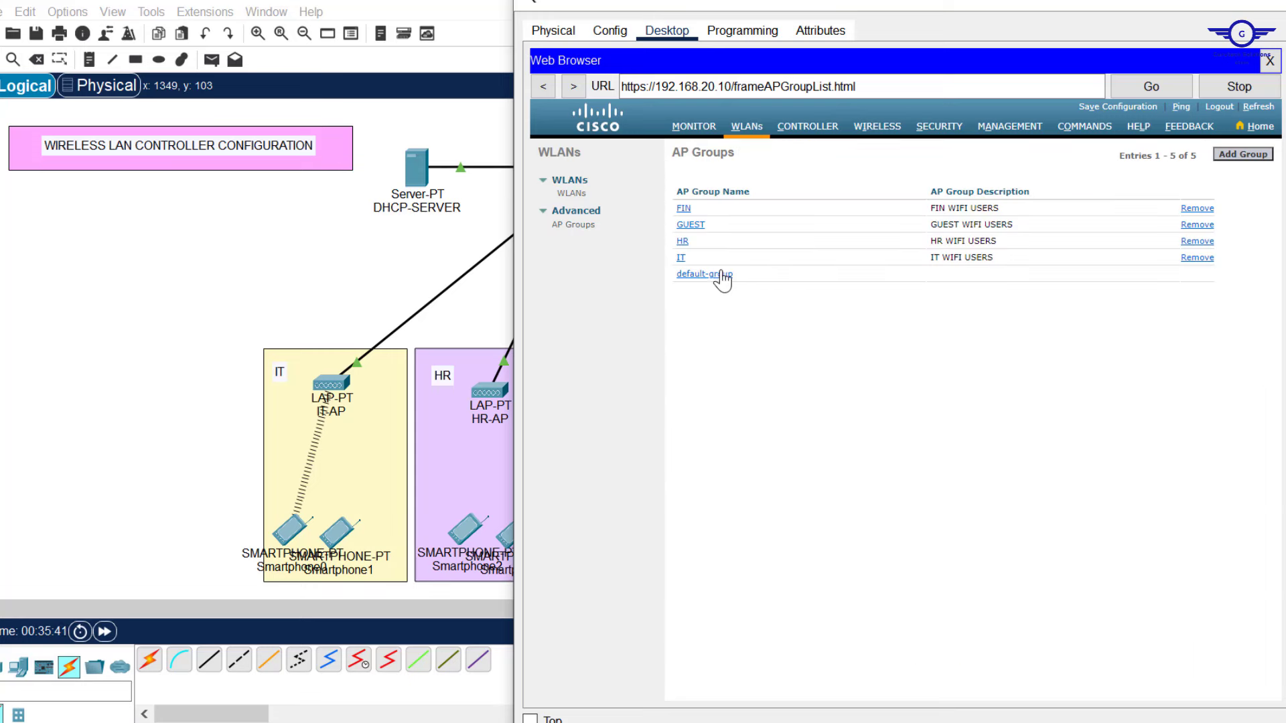
left_click(714, 274)
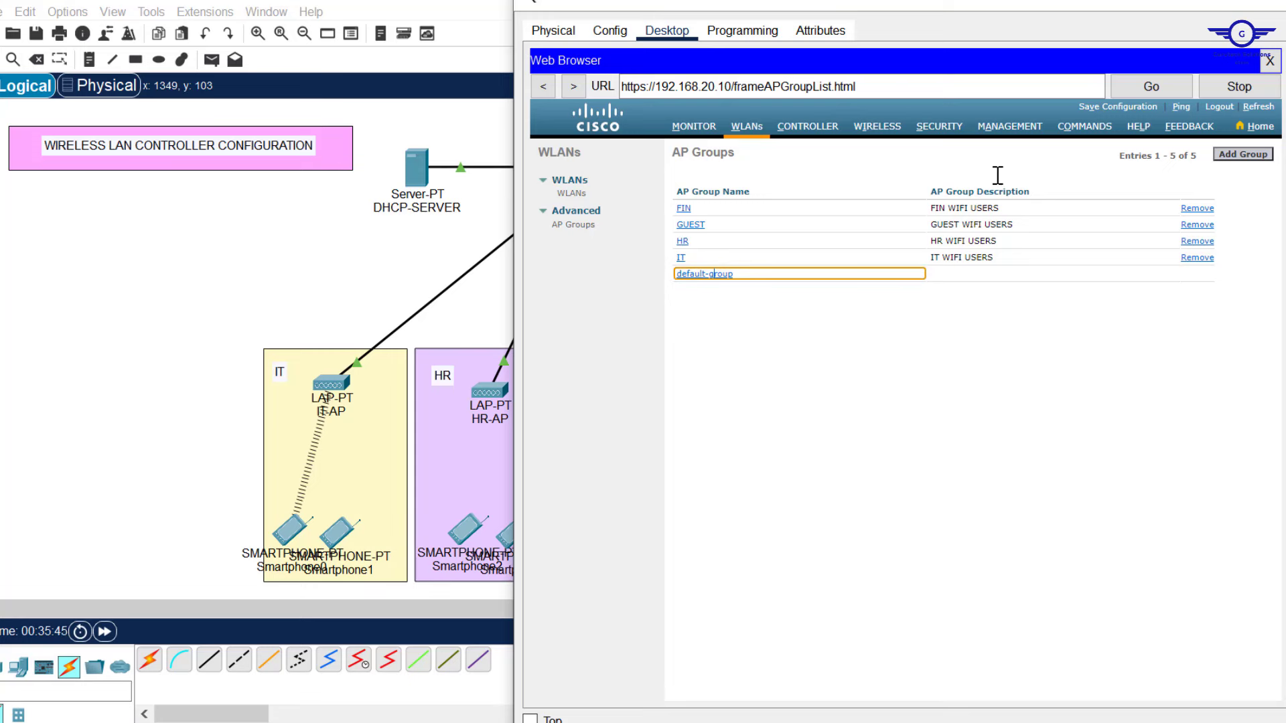
left_click(787, 194)
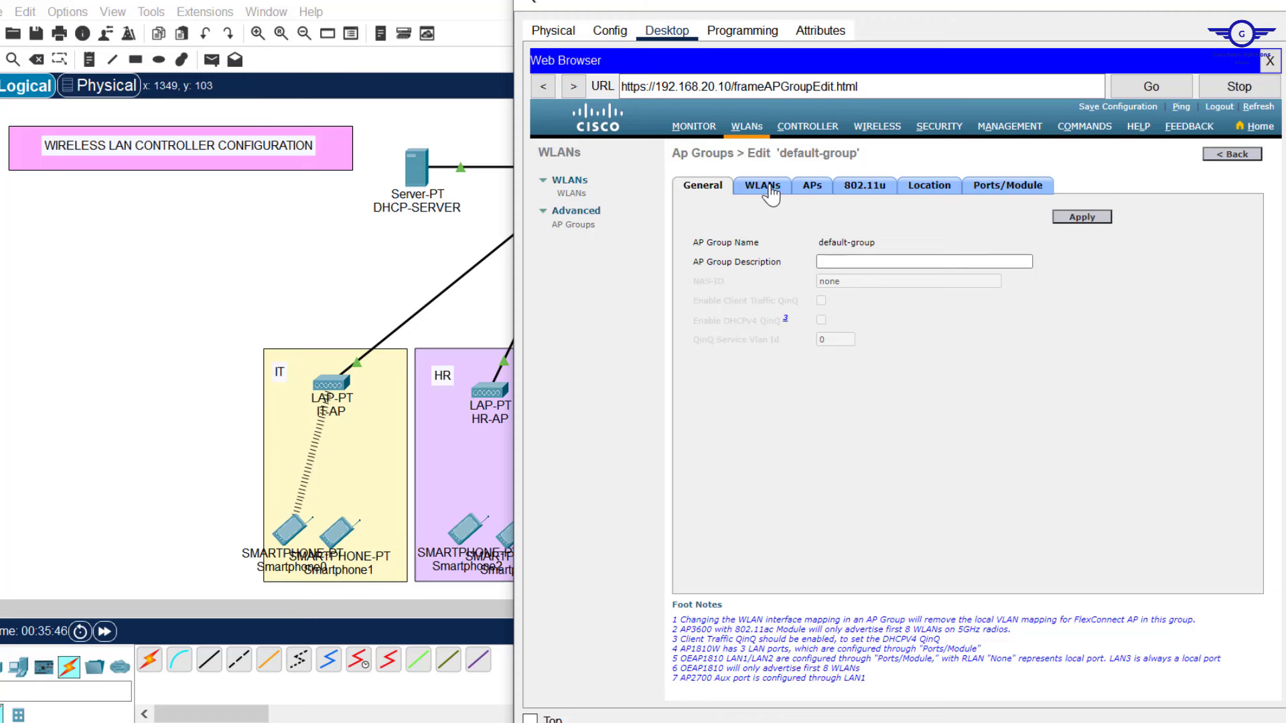
left_click(812, 187)
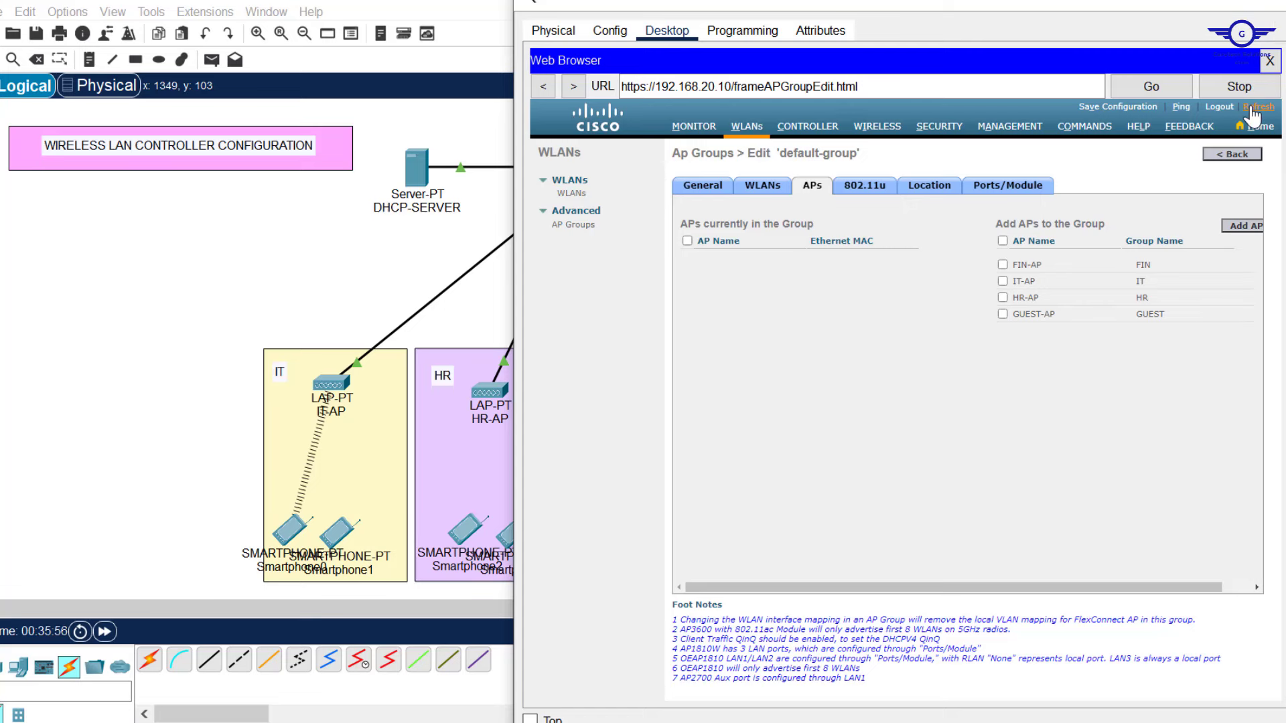
left_click(1269, 7)
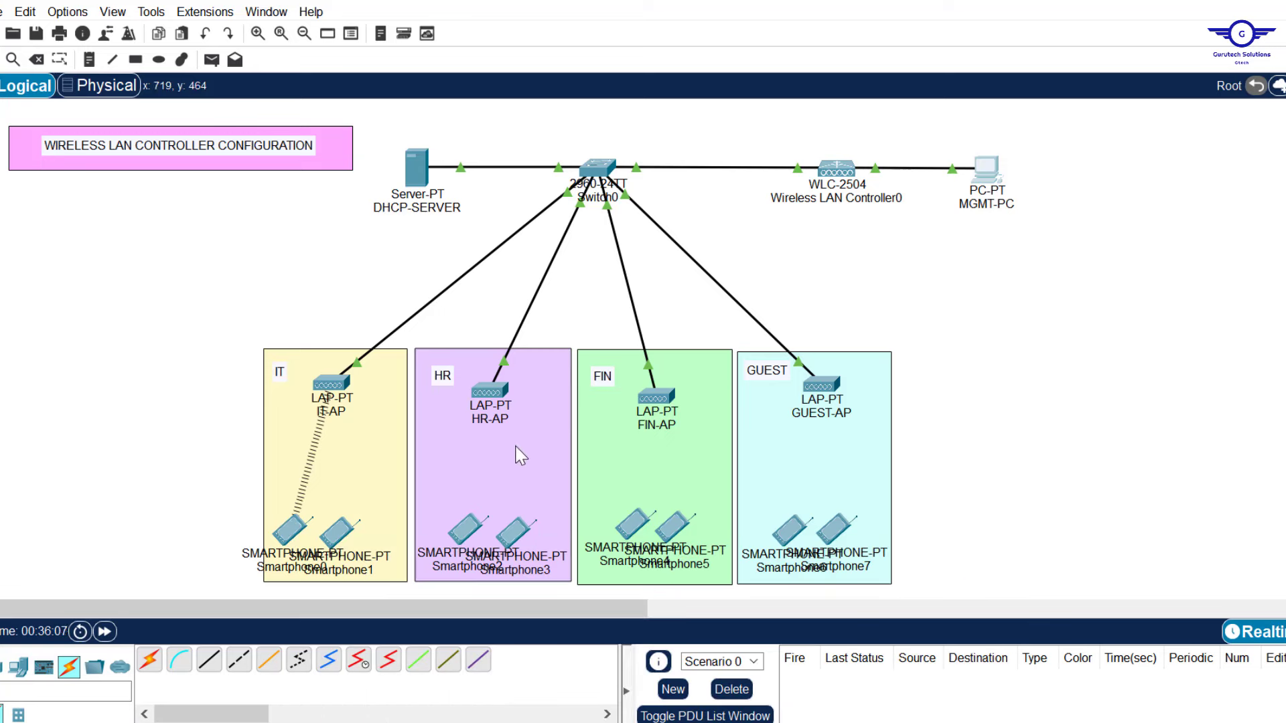
left_click(984, 168)
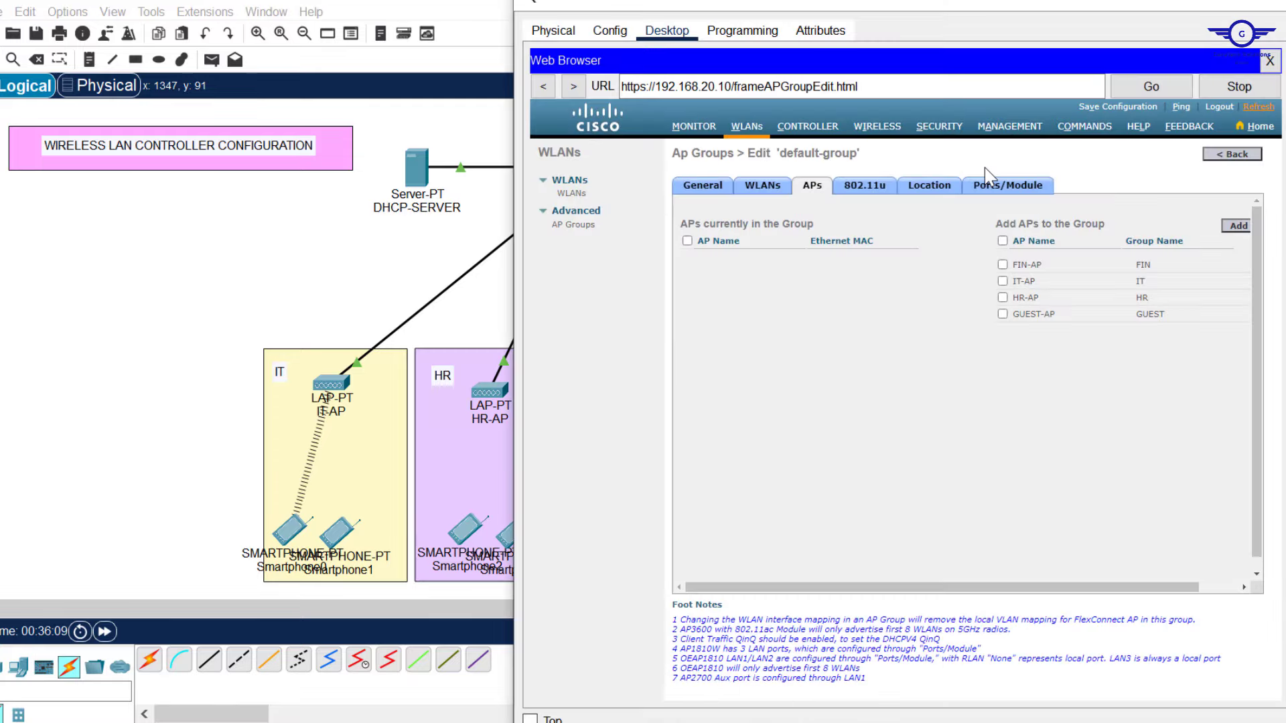
left_click(770, 189)
left_click(708, 191)
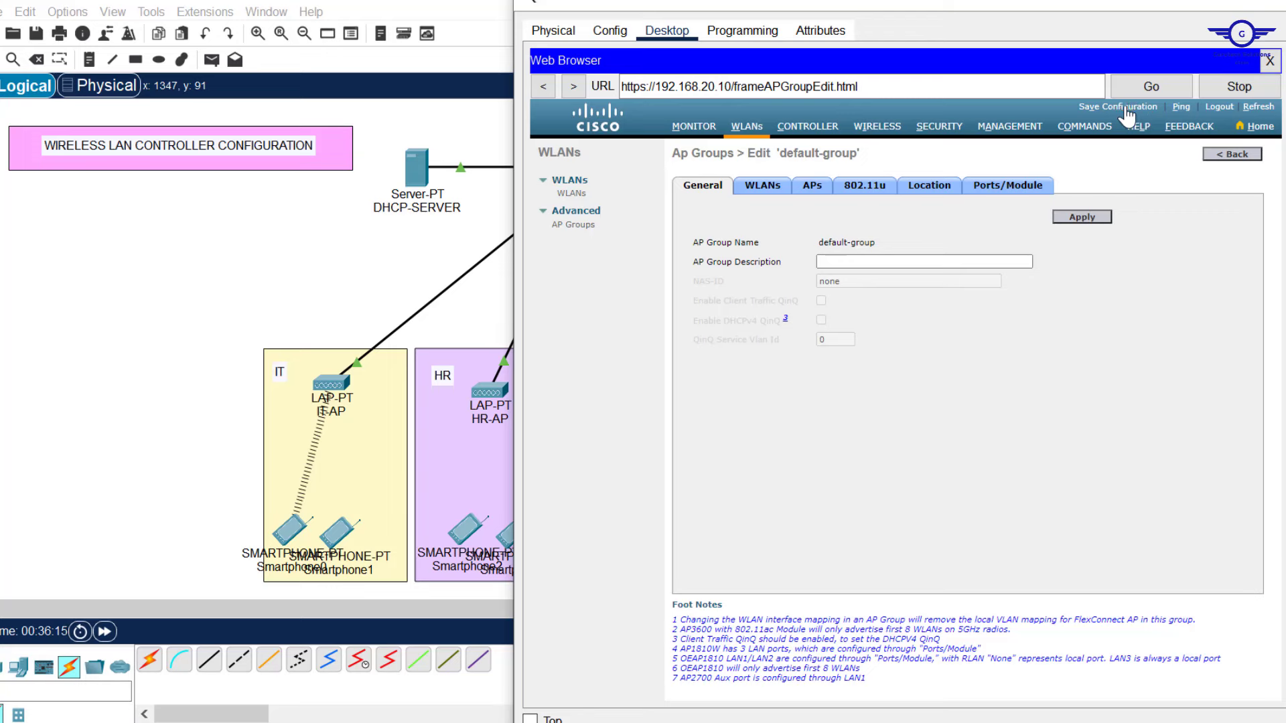
left_click(1268, 7)
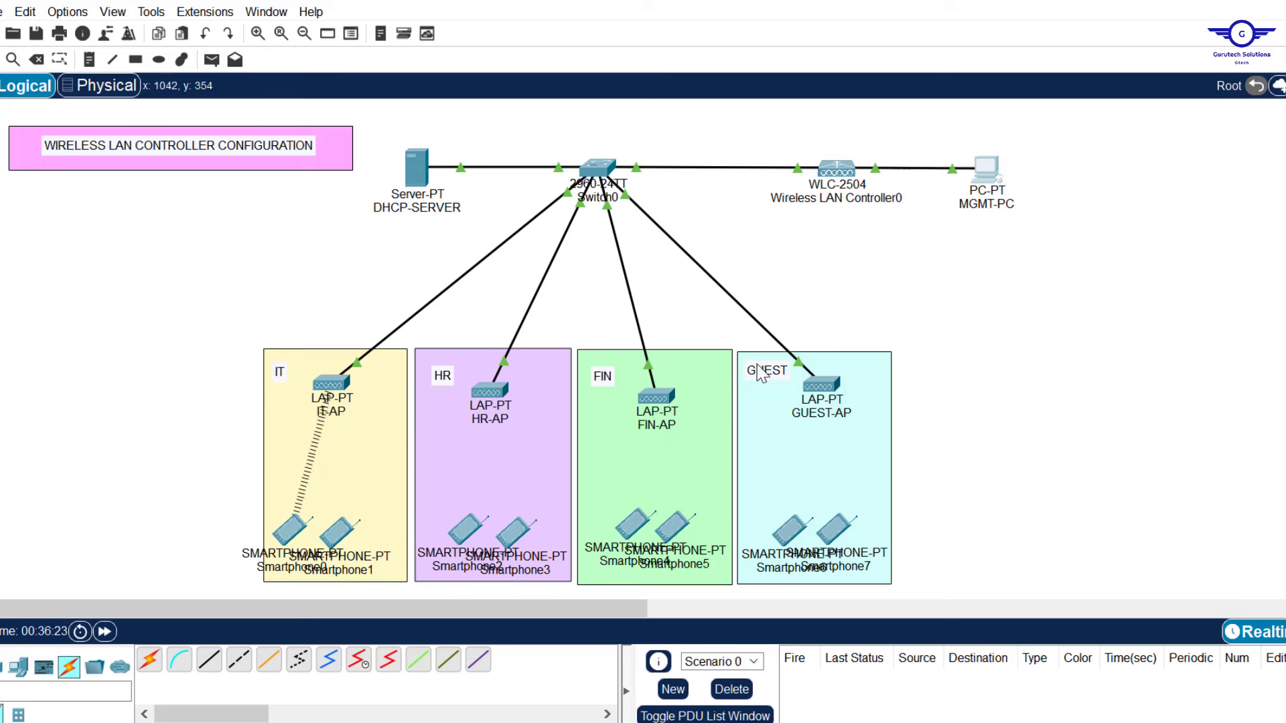
Save the project, quit and reopen Packet Tracer, and check the smartphones' links to GUEST-AP.
key("ctrl+s")
key("alt+F4")
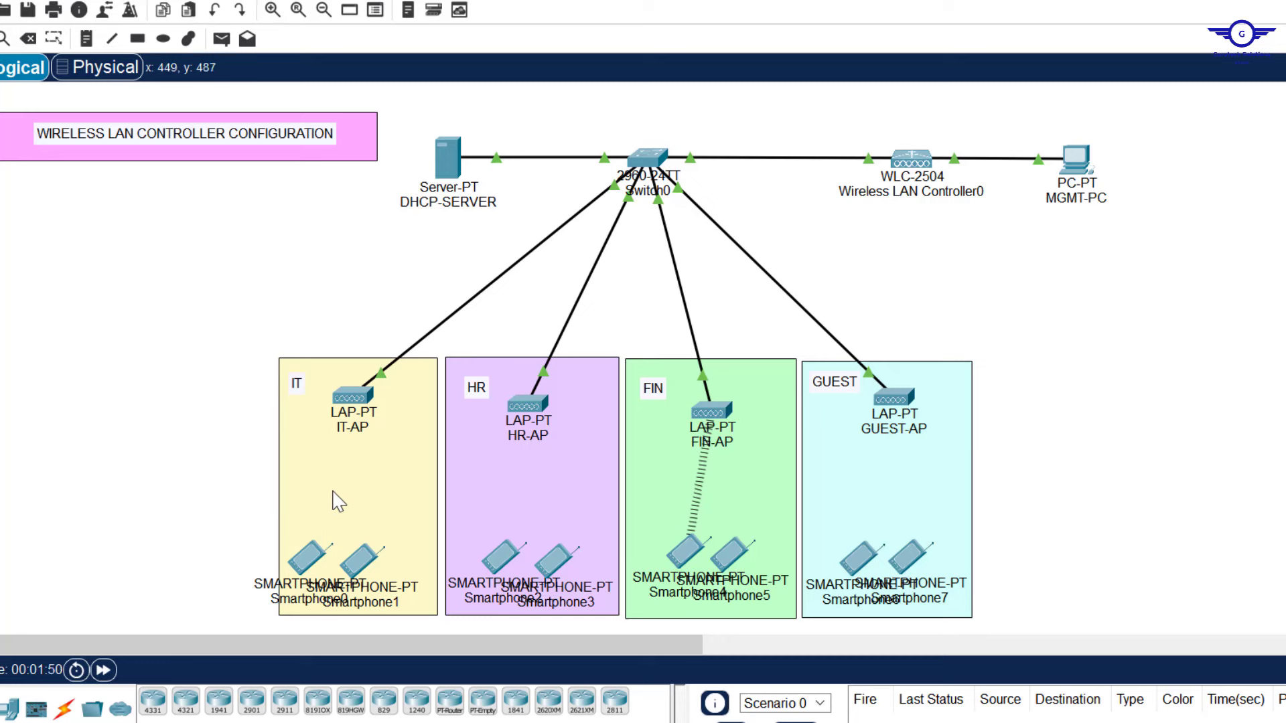
mouse_move(309, 569)
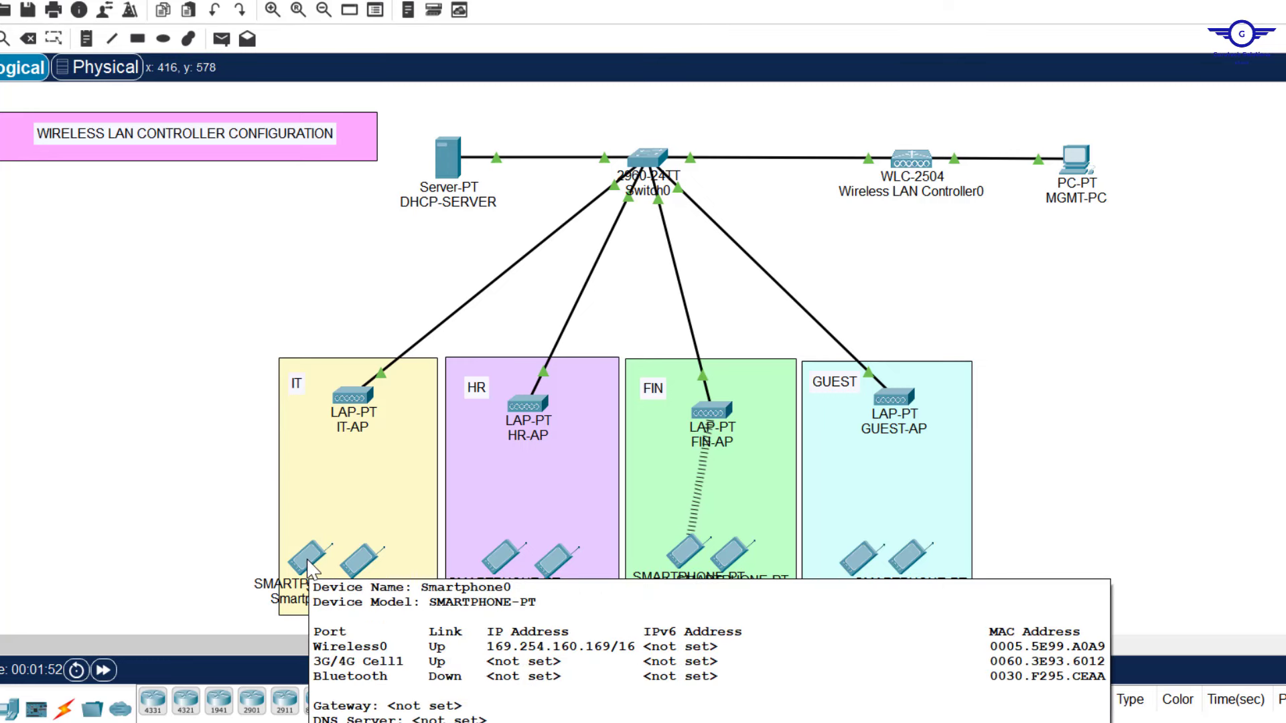
mouse_move(675, 549)
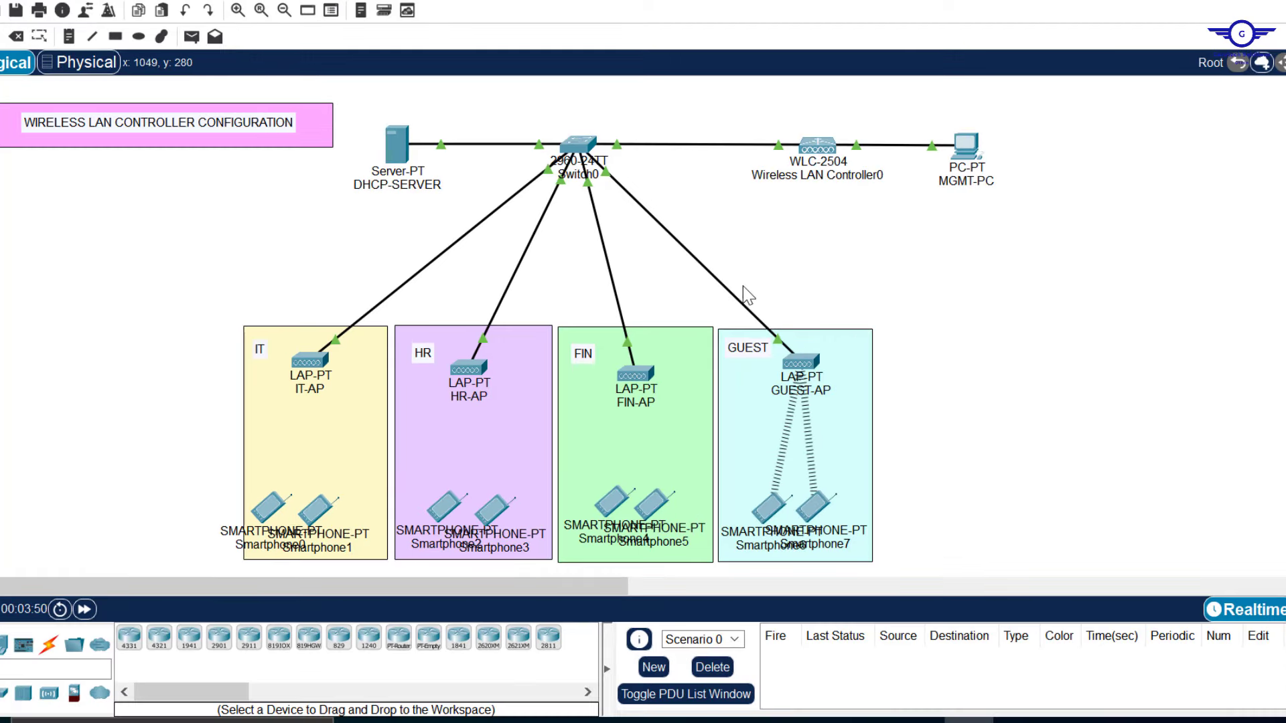
Marquee-select the GUEST area, then the HR, FIN and GUEST areas, deselecting after each.
left_click_drag(742, 286, 931, 556)
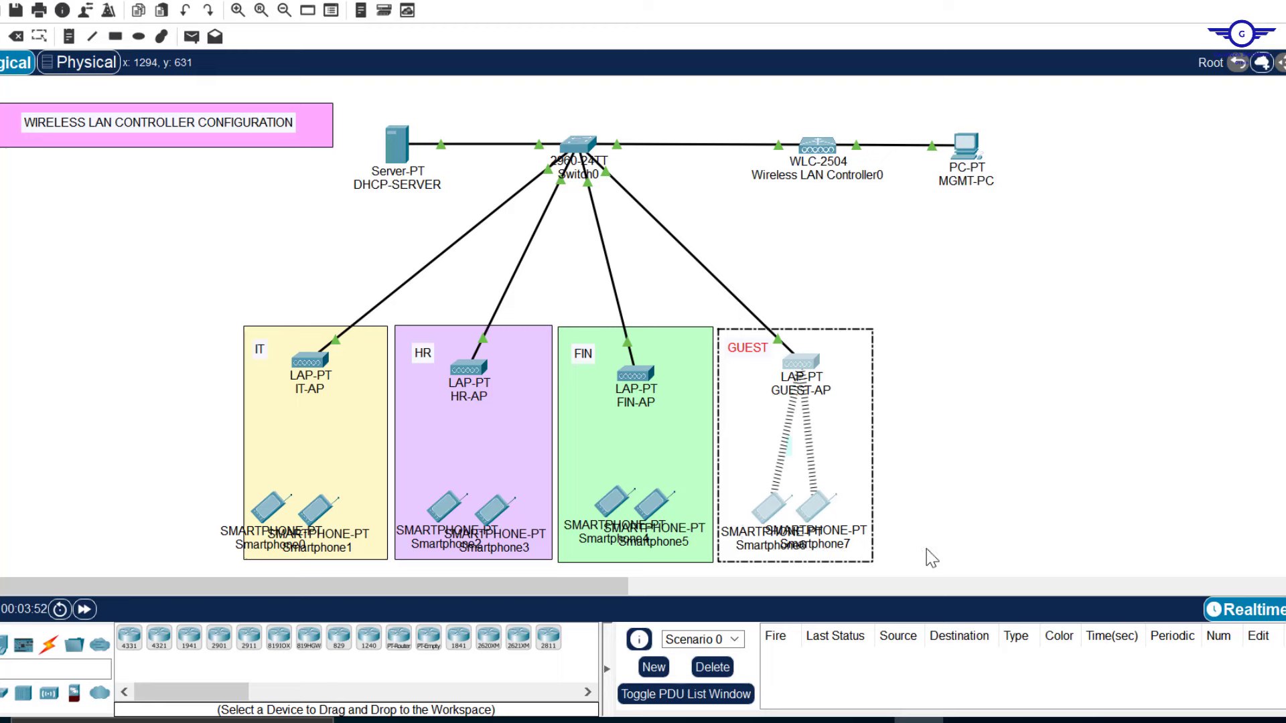
left_click(863, 310)
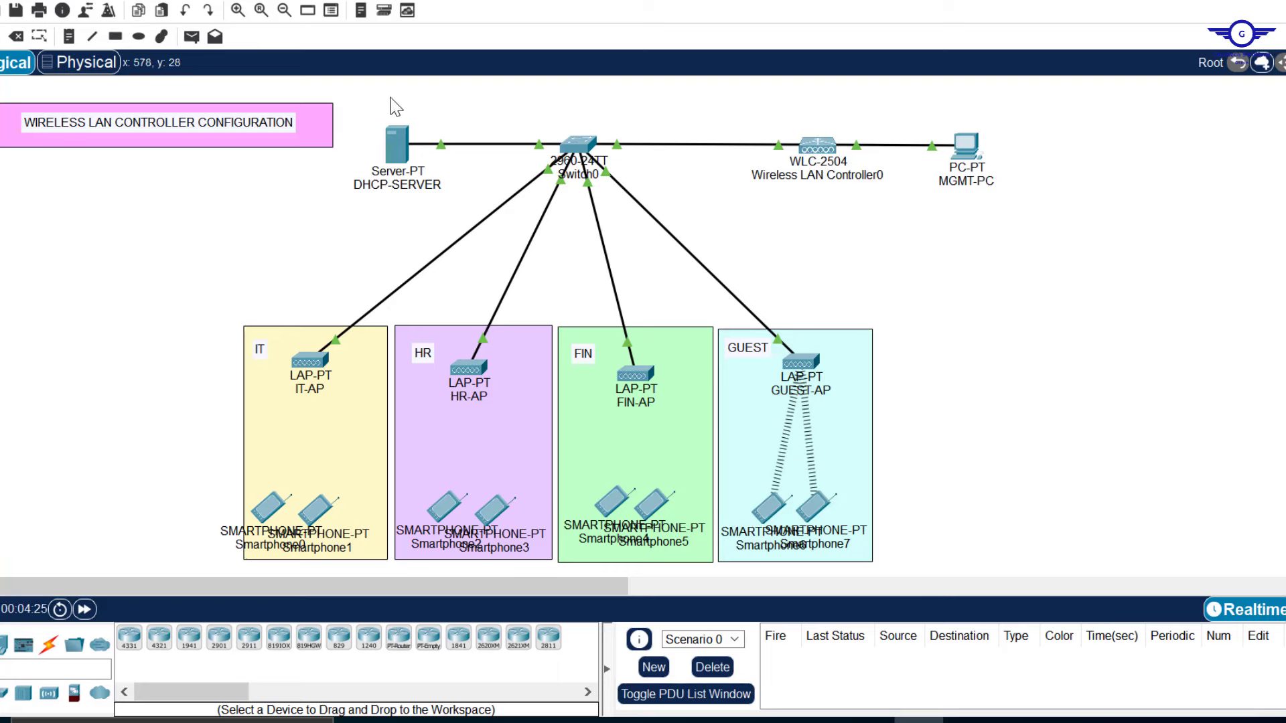
left_click_drag(390, 99, 985, 564)
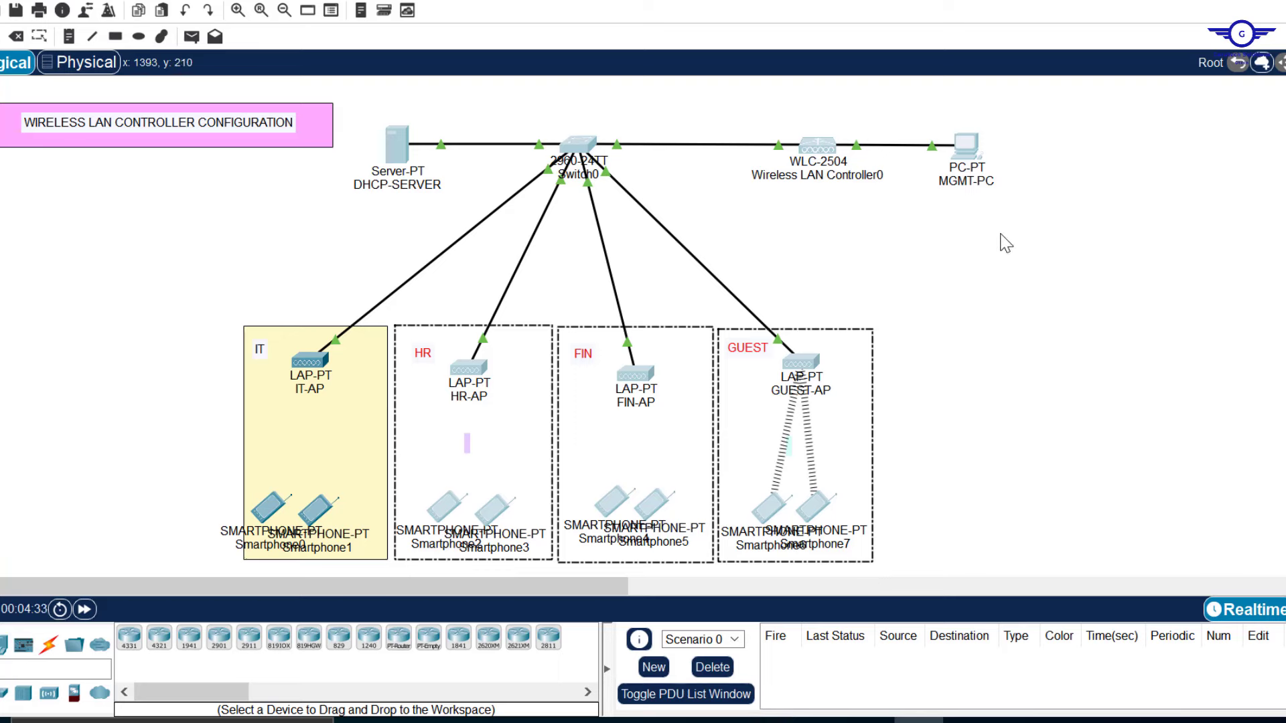
left_click(943, 270)
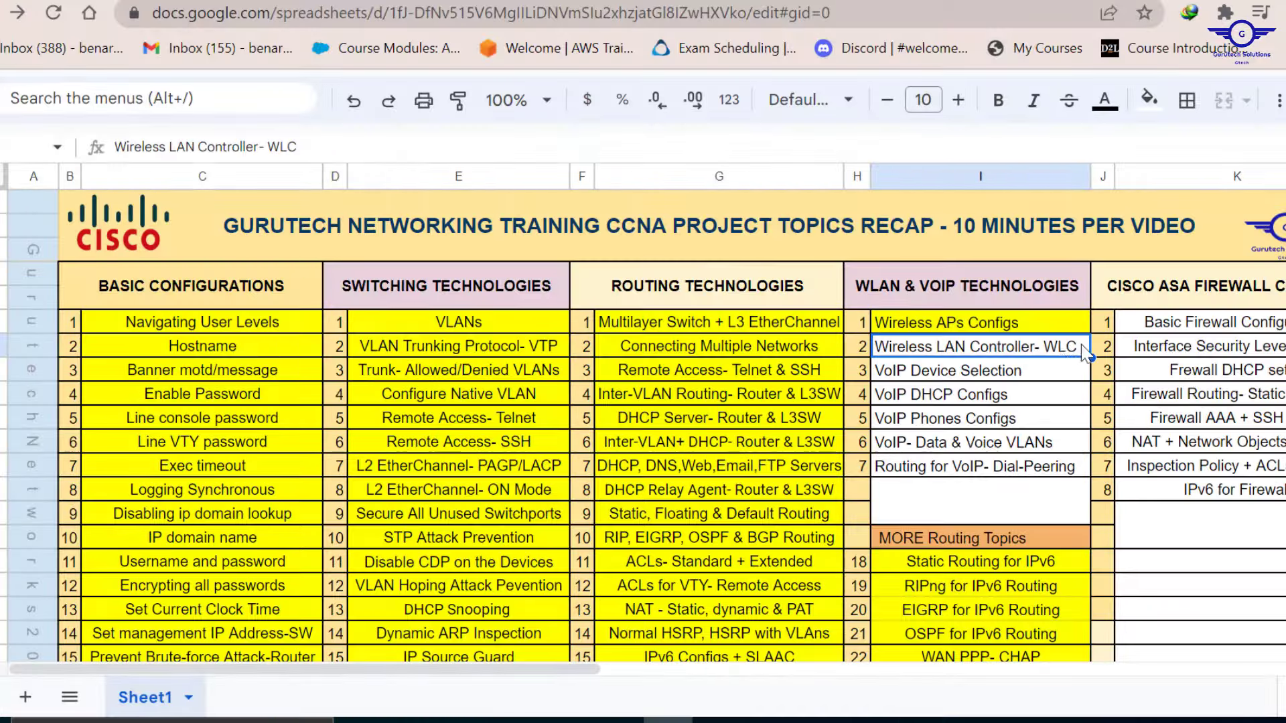
left_click(1148, 100)
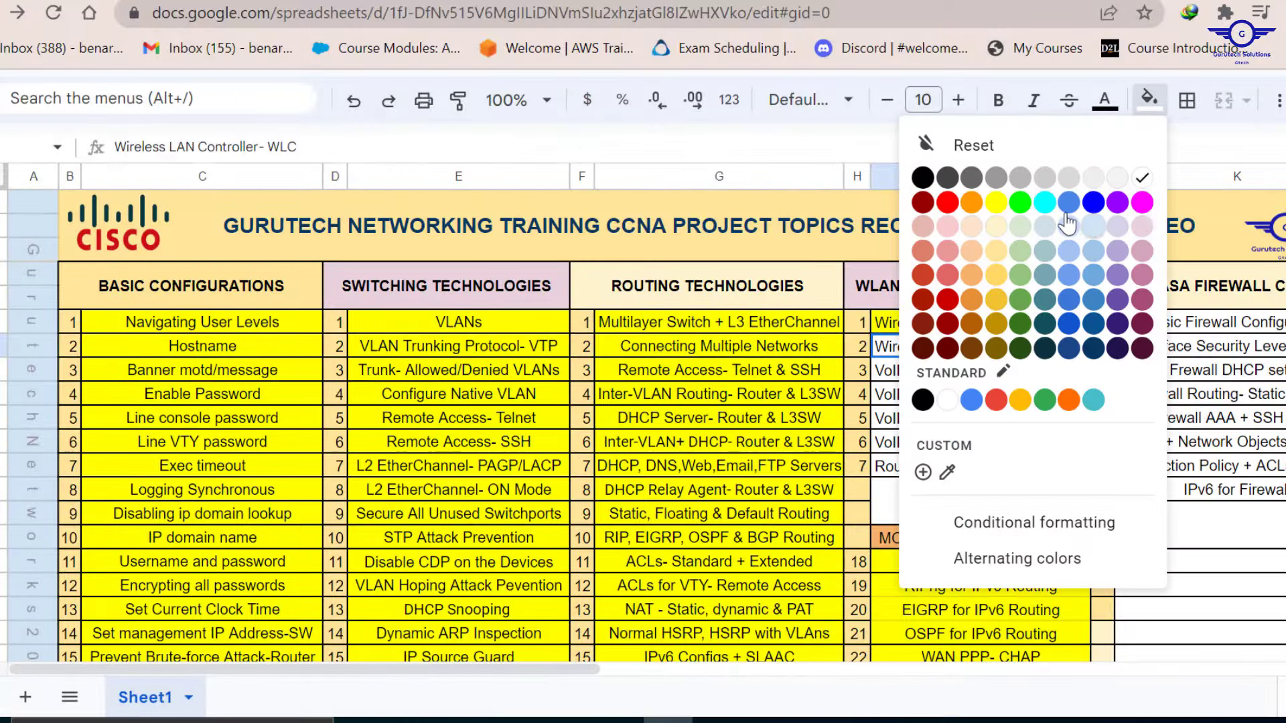
key("Escape")
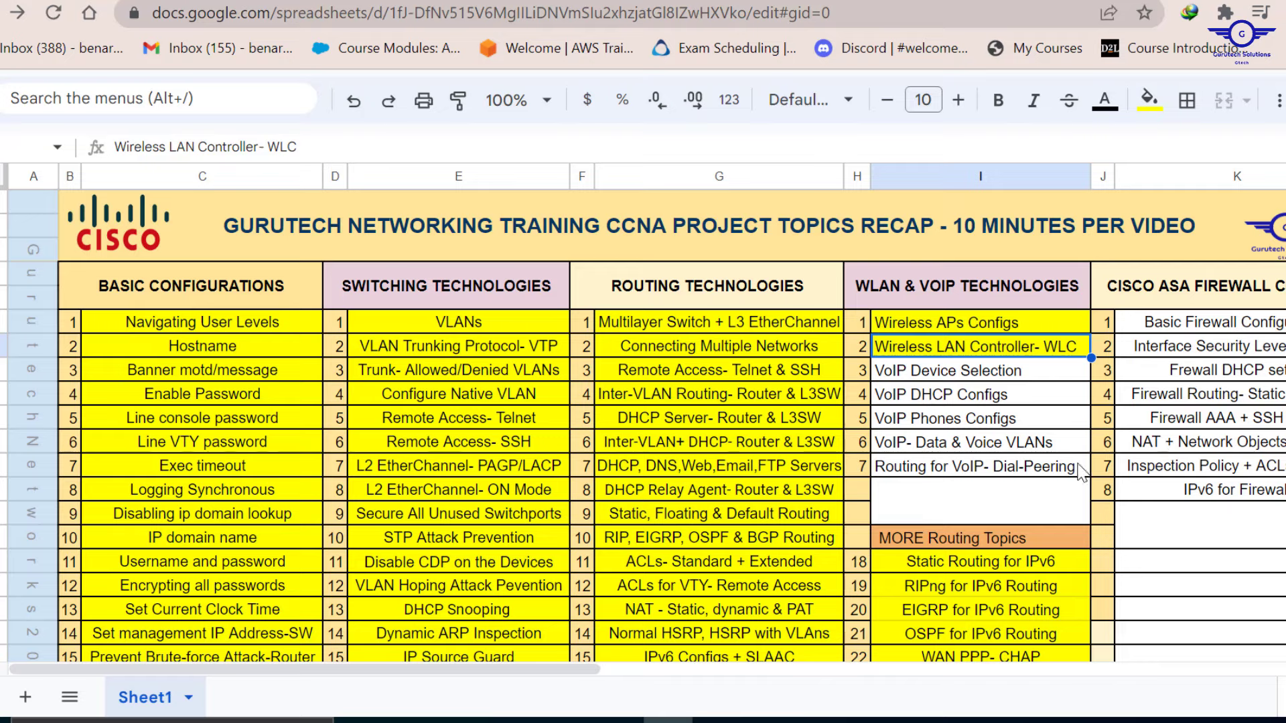
left_click_drag(975, 379, 1019, 468)
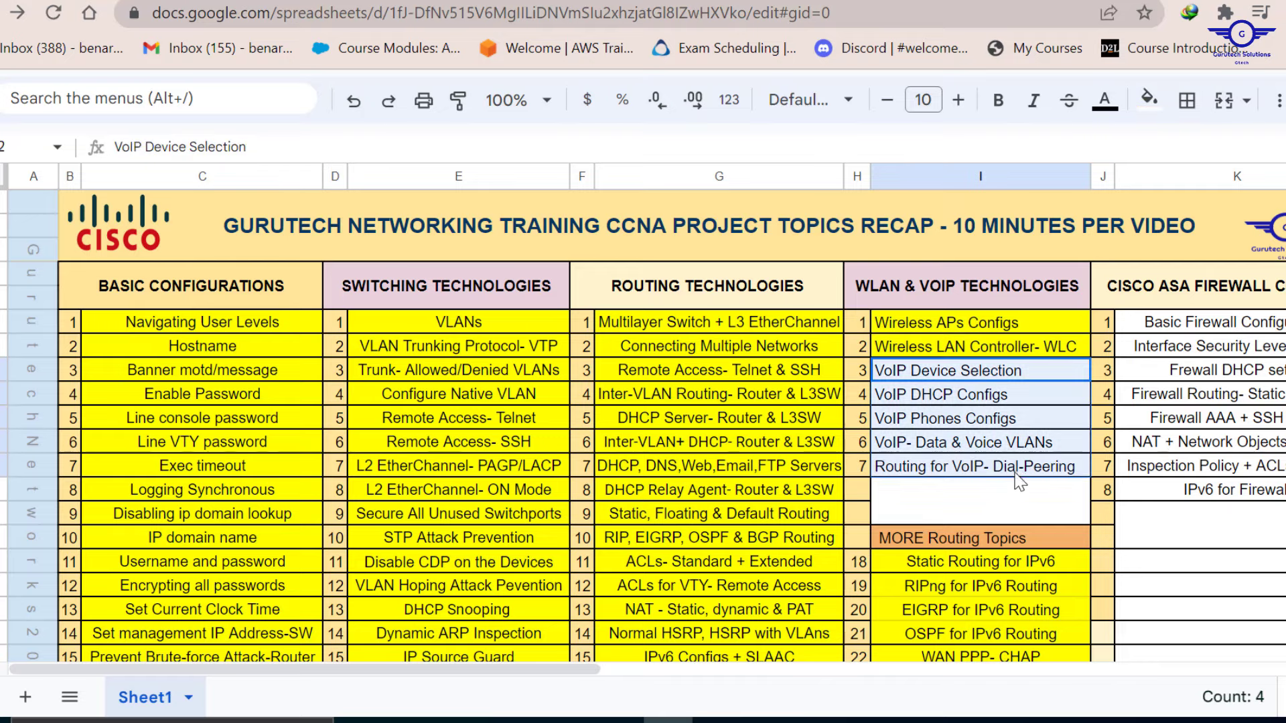